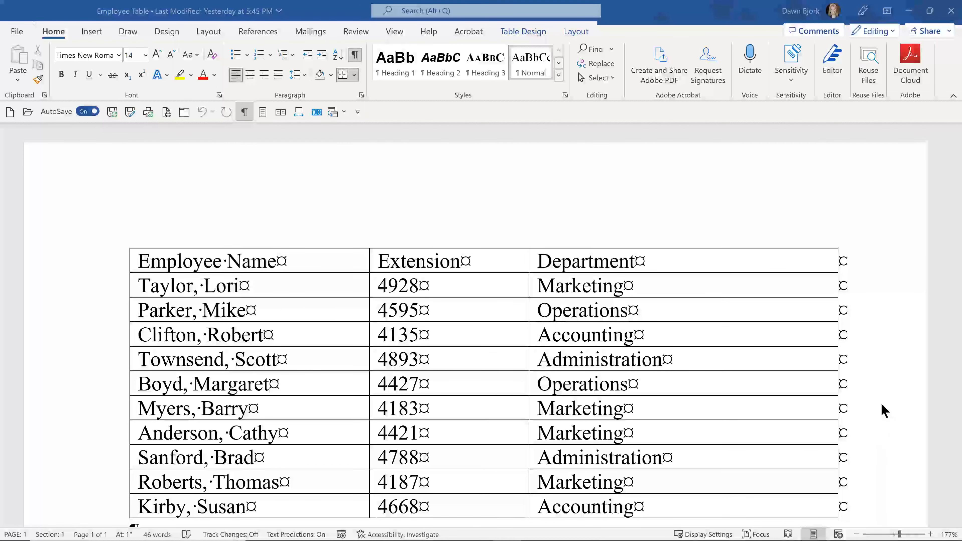
Step: Switch from the employee table to the open Tables Control Layout document and maximize its window
scroll(883, 411, down, 1)
scroll(883, 410, down, 1)
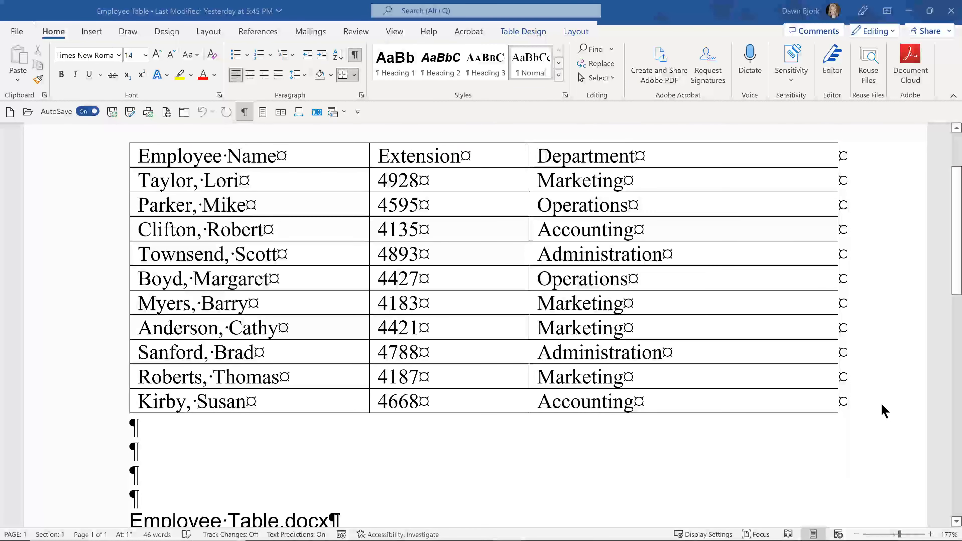
scroll(883, 410, up, 2)
scroll(883, 410, down, 1)
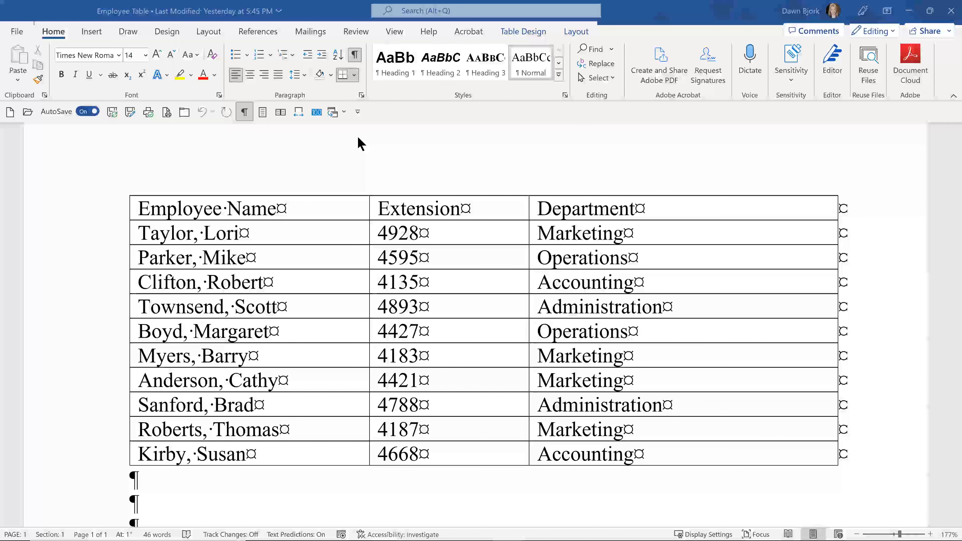
click(343, 114)
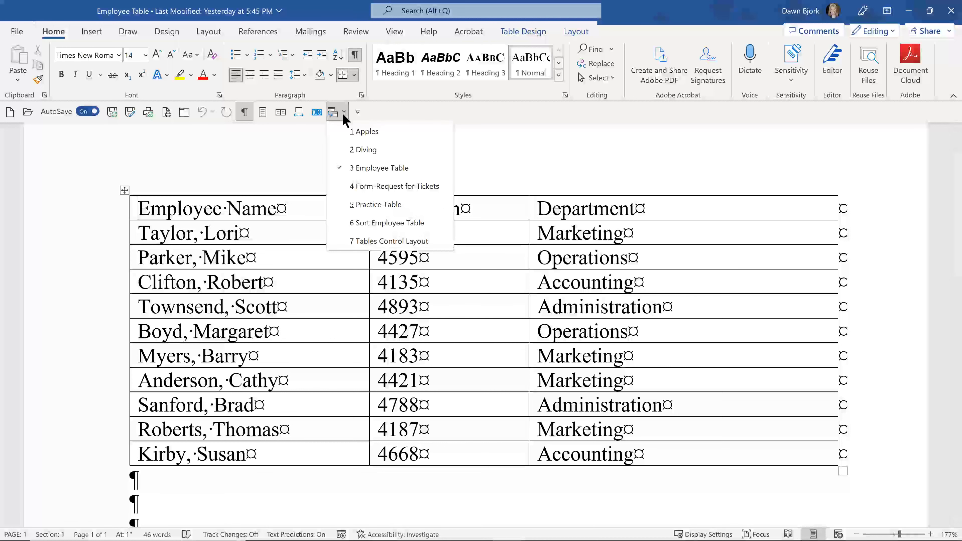
click(361, 241)
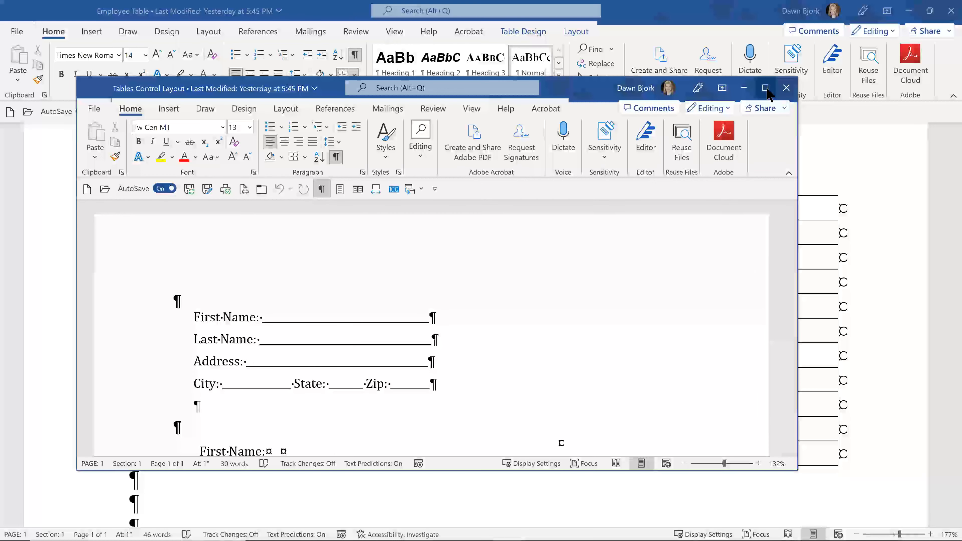
click(764, 87)
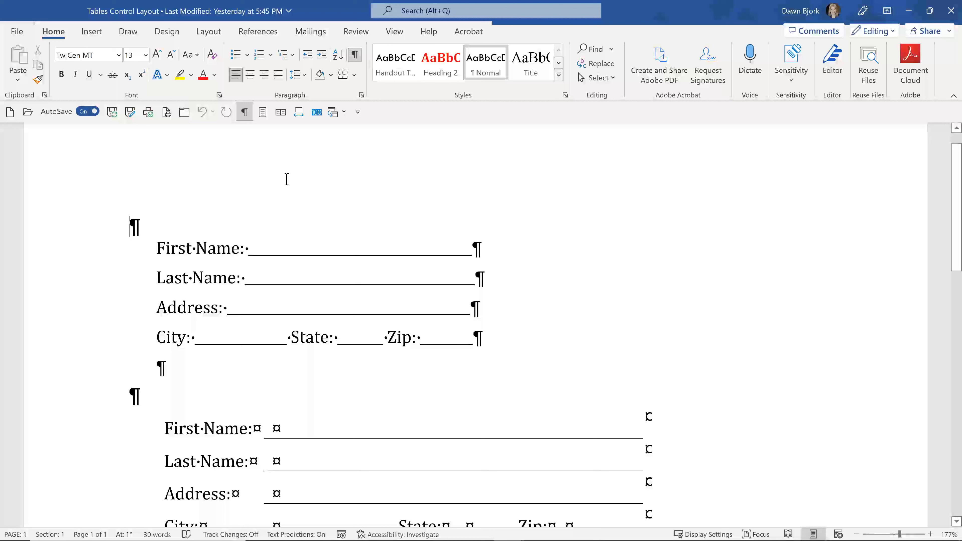
Step: Hide the formatting marks to compare the two address forms, and show the marks again
scroll(286, 178, down, 2)
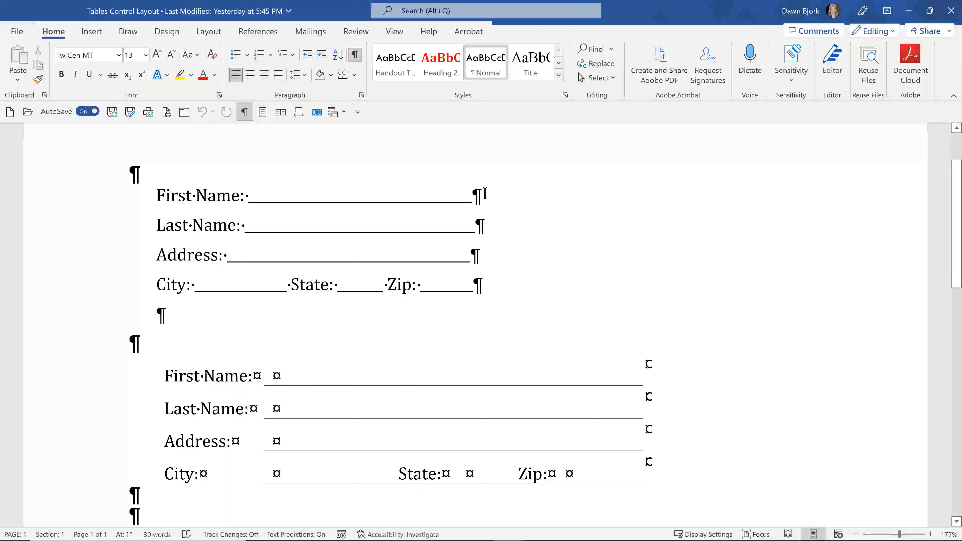
click(243, 114)
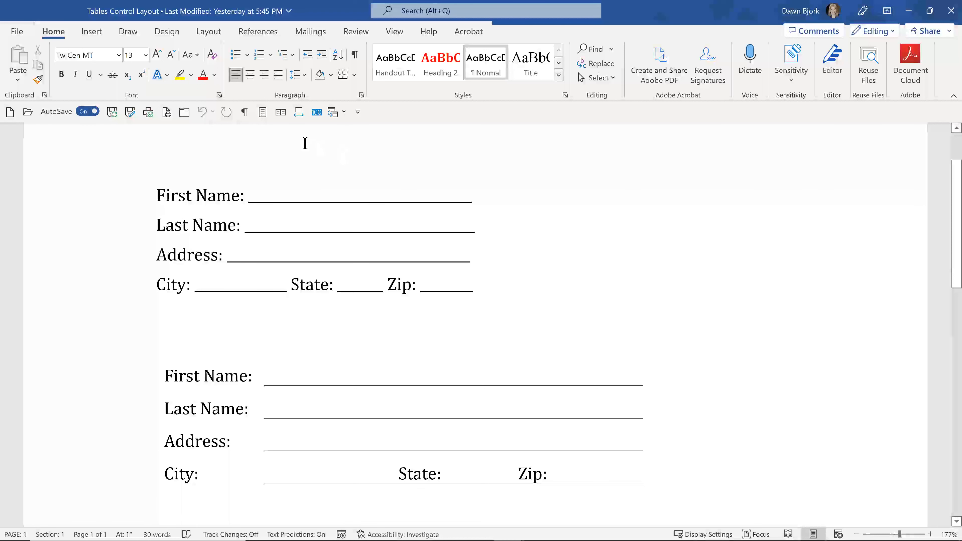
click(245, 113)
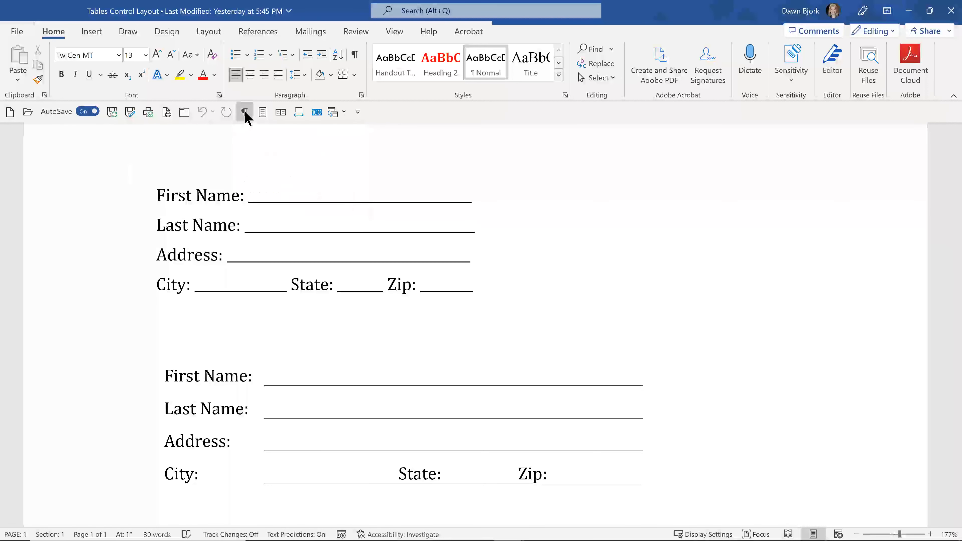
Step: Insert the text NAME within the underscores of the upper form's First Name line and delete surplus underscore after it
click(281, 195)
key(Caps_Lock)
text(NAME)
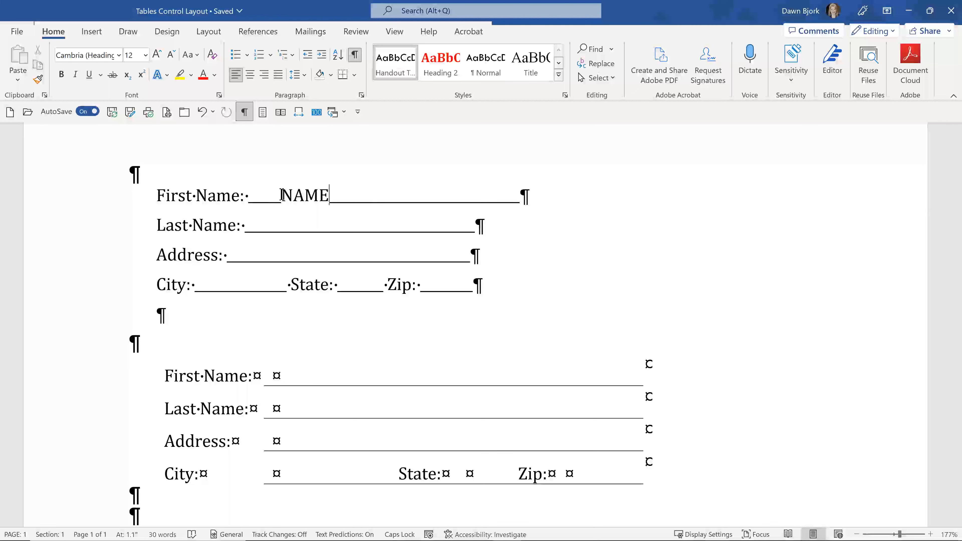
key(Delete)
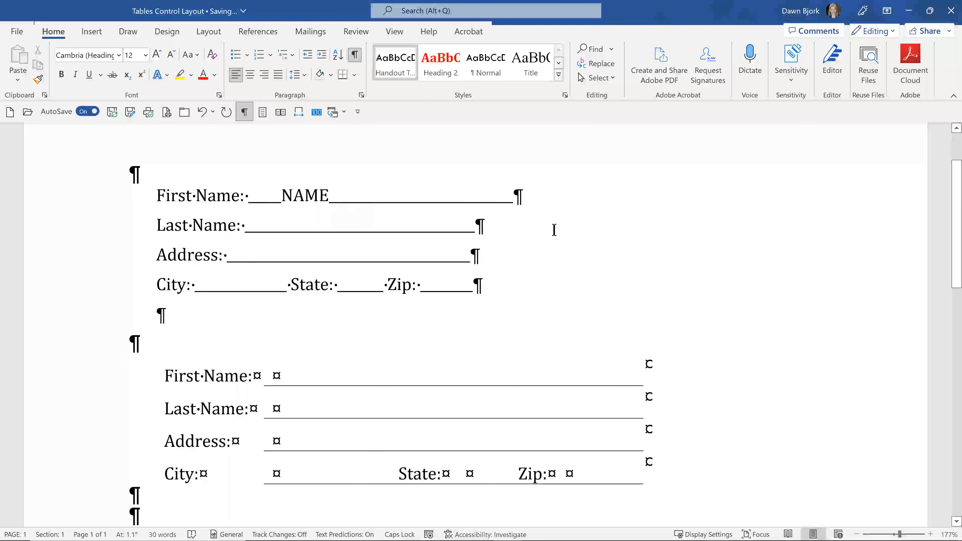
Step: Enter NAME in the blank First Name cell of the table-based form
scroll(606, 231, down, 2)
scroll(606, 232, down, 4)
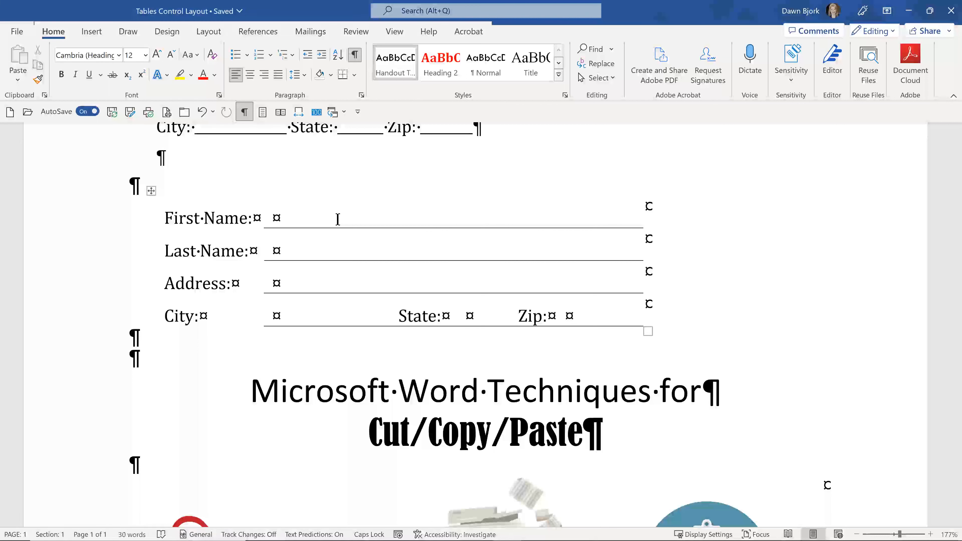
click(353, 220)
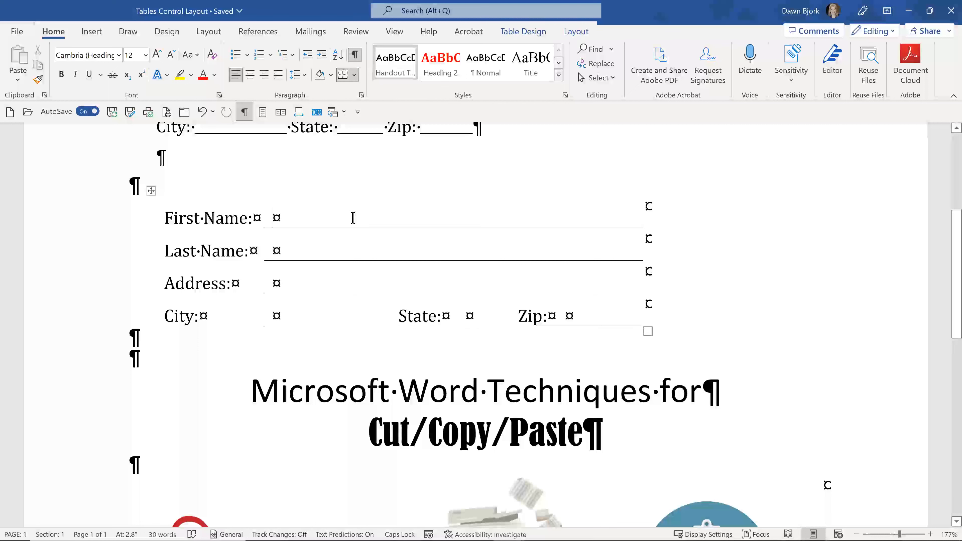
text(NAME)
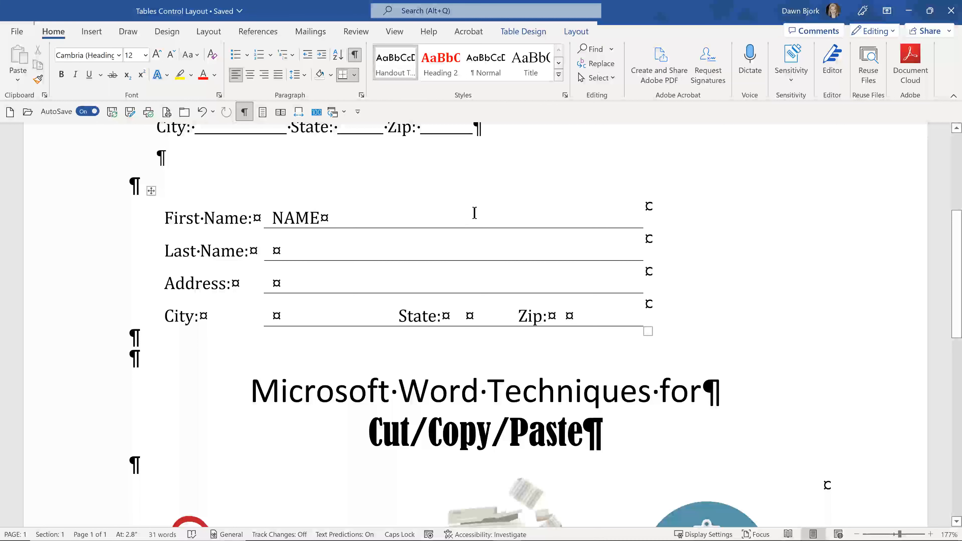
Step: Turn on the display of gridlines for the borderless table cells
click(524, 32)
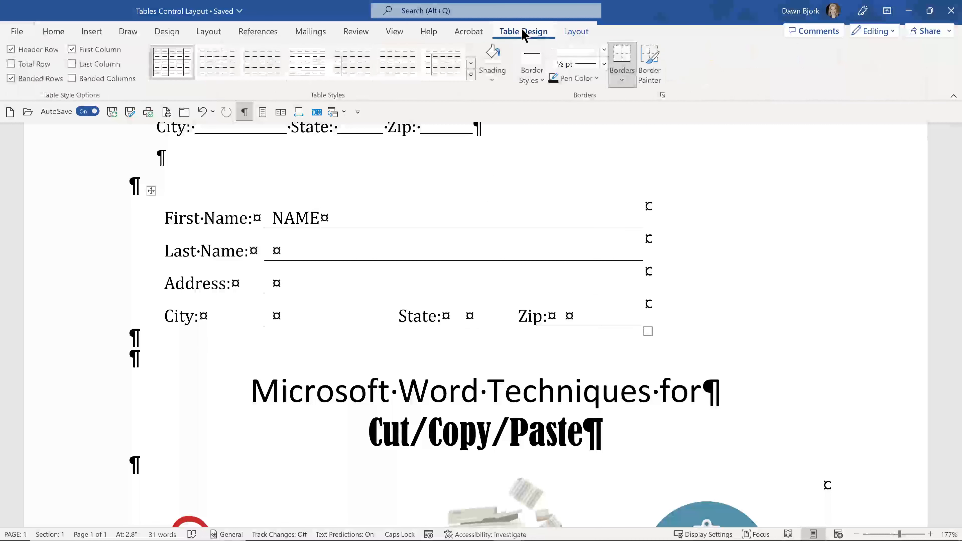
click(575, 33)
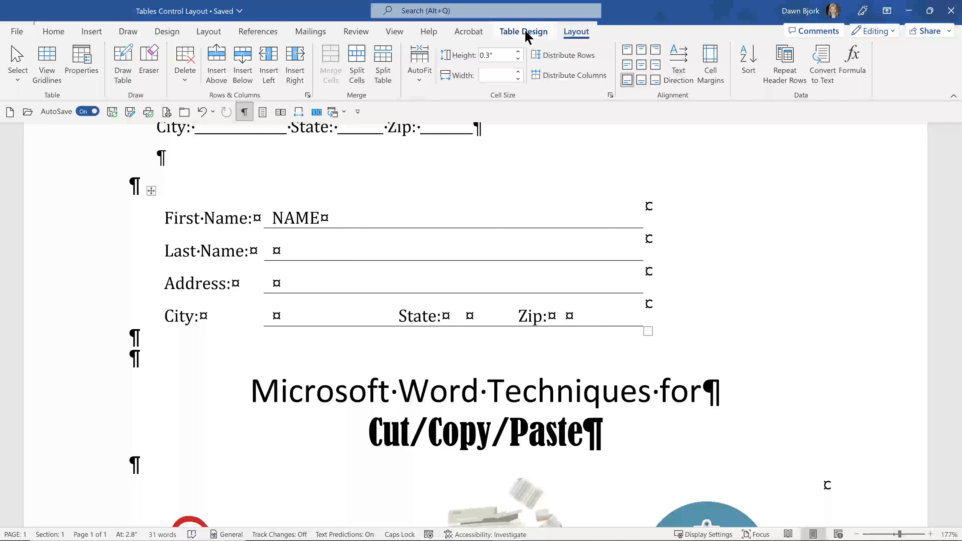
click(525, 33)
click(575, 33)
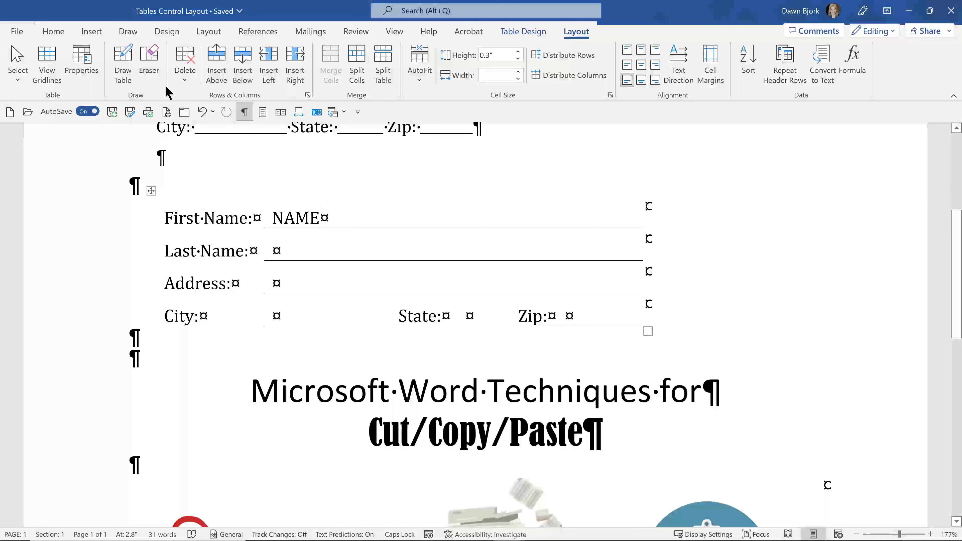
click(54, 67)
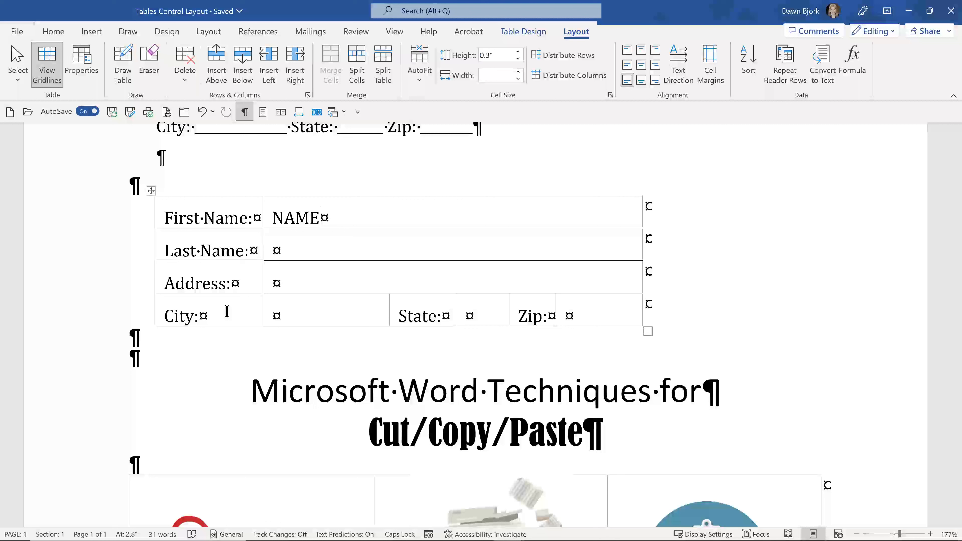
Step: Check the document's print preview without printing, and examine the three-picture layout table under the Cut/Copy/Paste heading
key(ctrl+p)
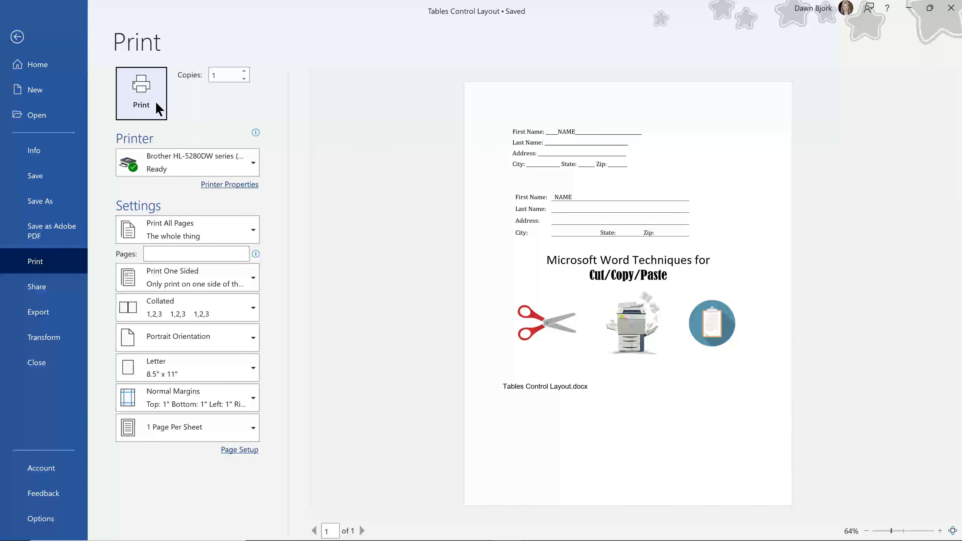
click(17, 37)
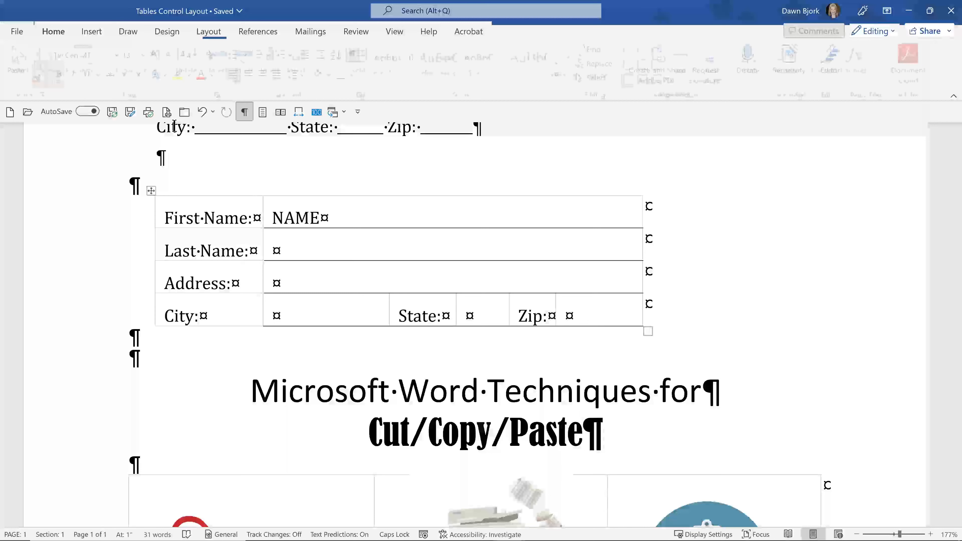
scroll(112, 276, down, 5)
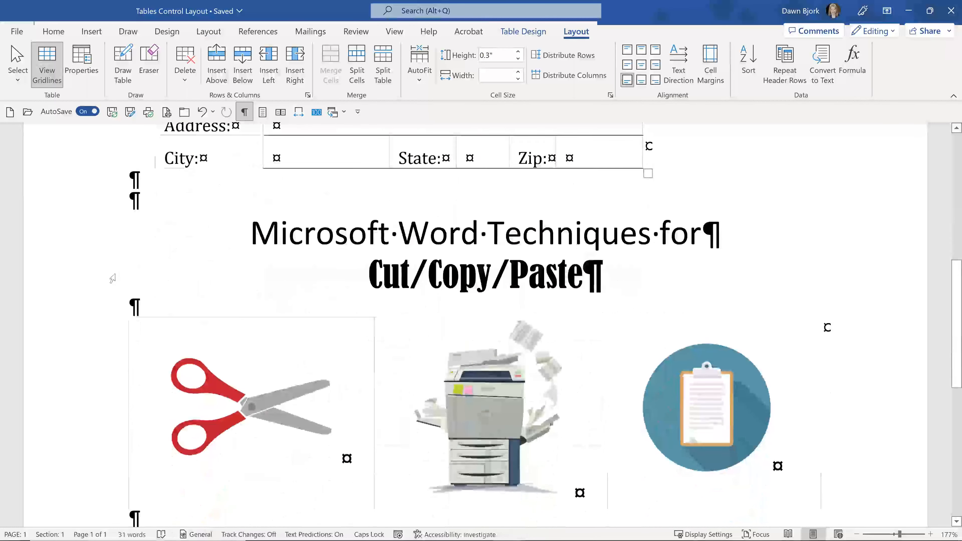
scroll(112, 279, down, 2)
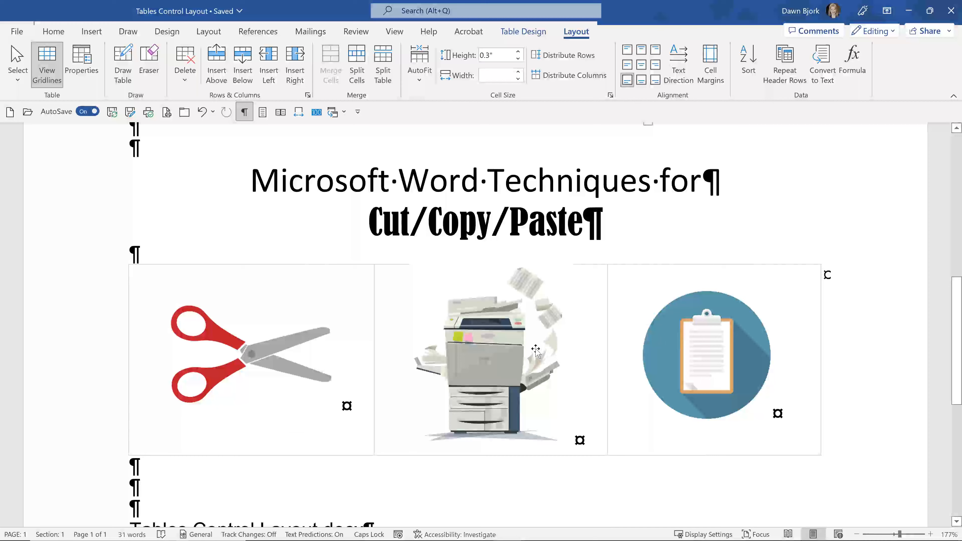
scroll(538, 352, down, 1)
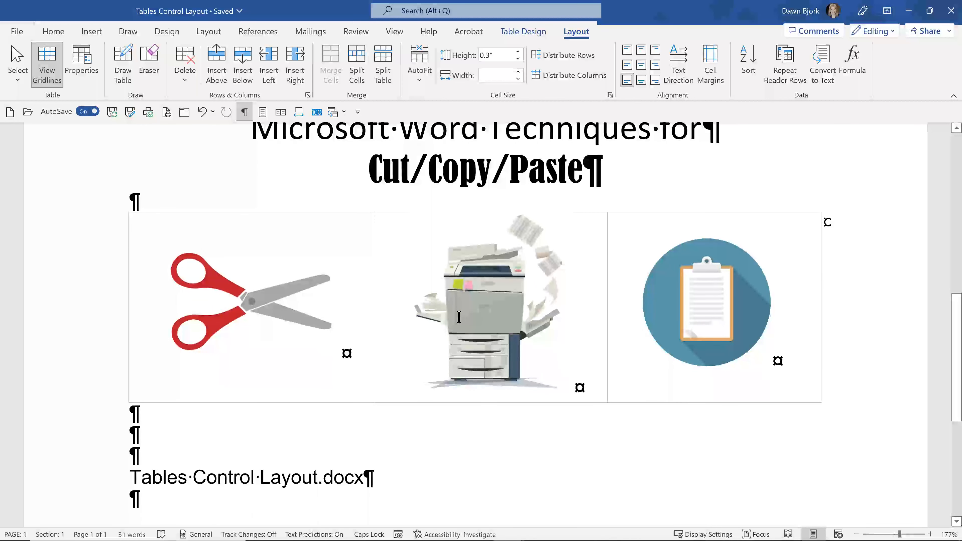
scroll(459, 319, up, 4)
scroll(457, 319, up, 1)
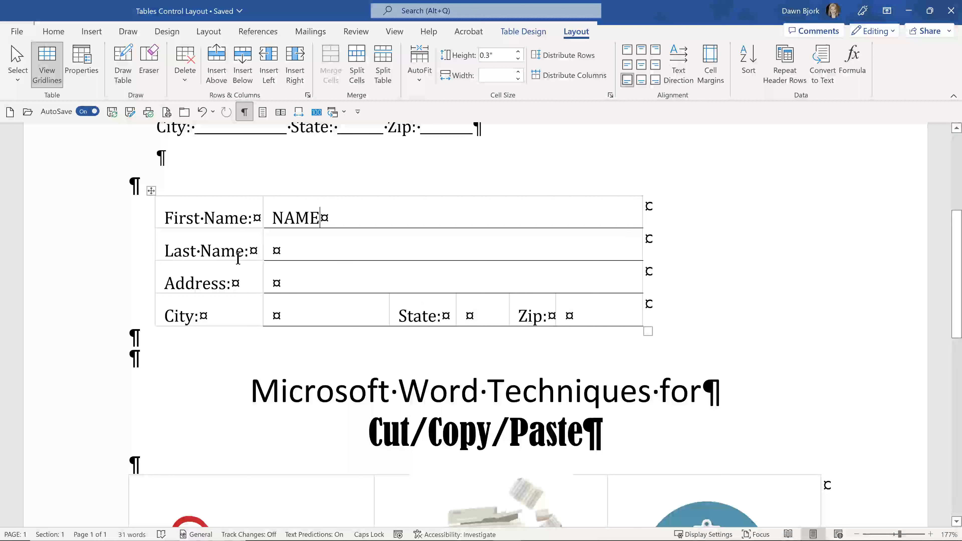
Step: Open the Food Table document from the Word-Tables & Forms folder
click(344, 111)
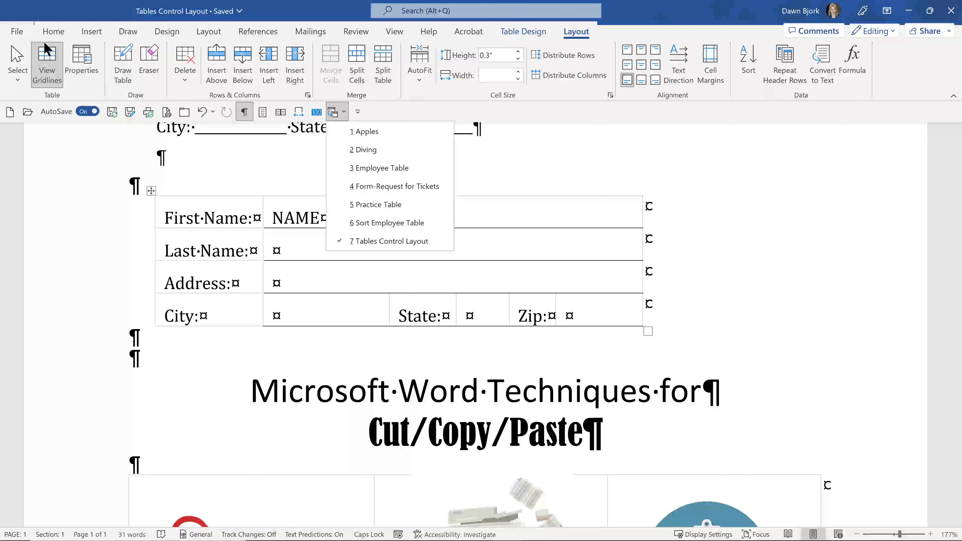
click(18, 34)
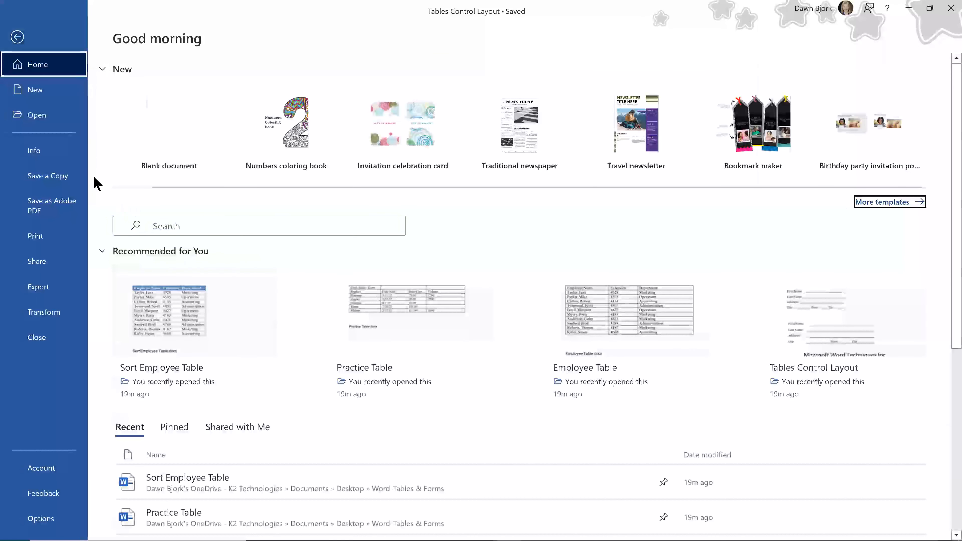
click(66, 125)
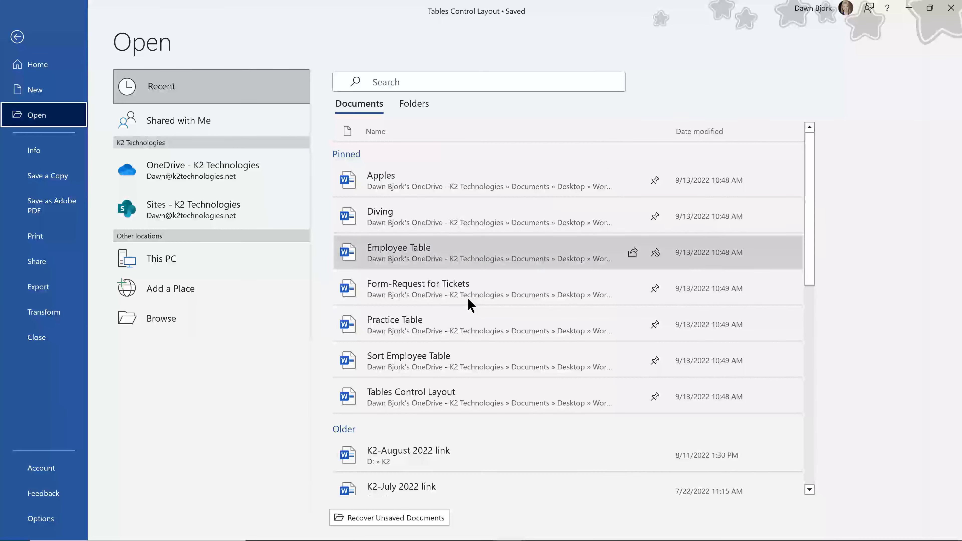
click(215, 322)
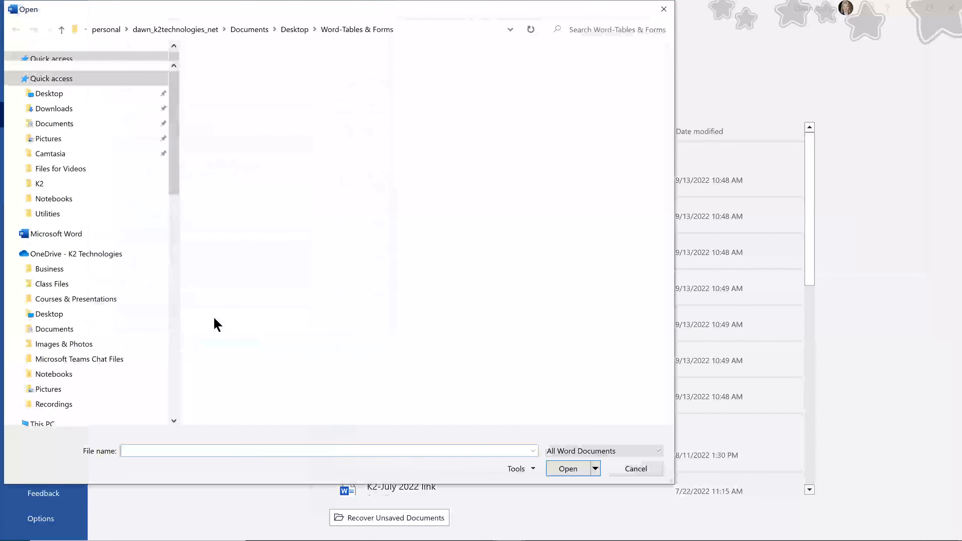
click(248, 142)
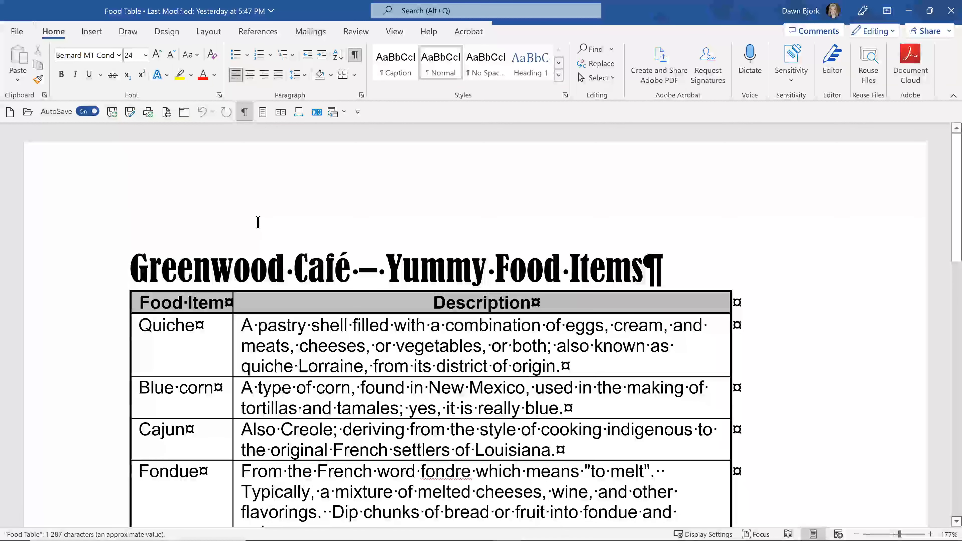
Step: Examine the Greenwood Café food table from its header row through the Fajitas row and back
scroll(258, 222, down, 2)
scroll(257, 224, down, 1)
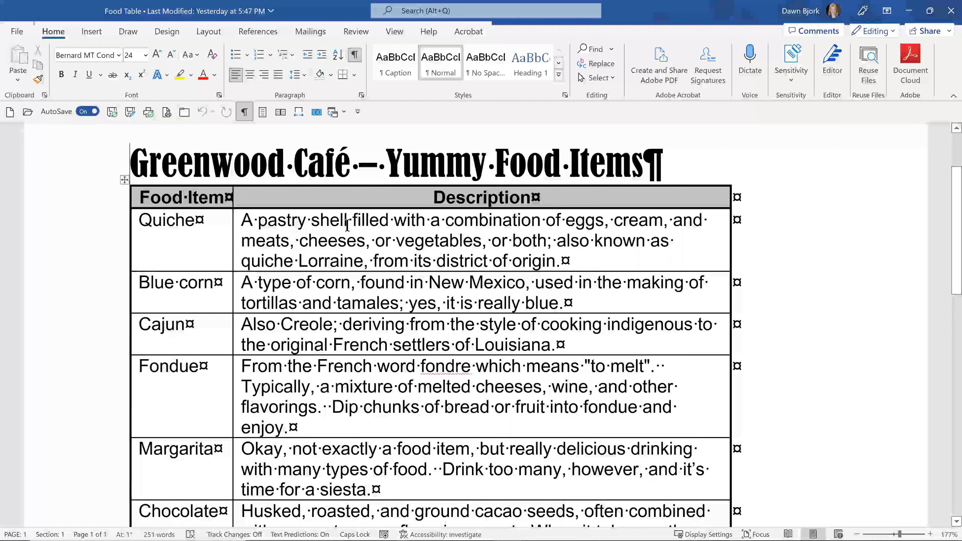
click(346, 227)
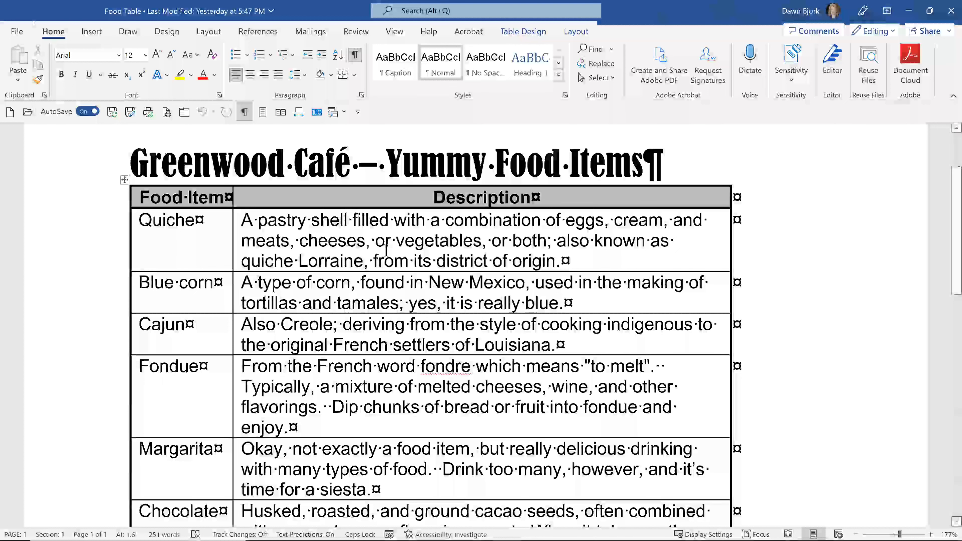
scroll(386, 250, down, 3)
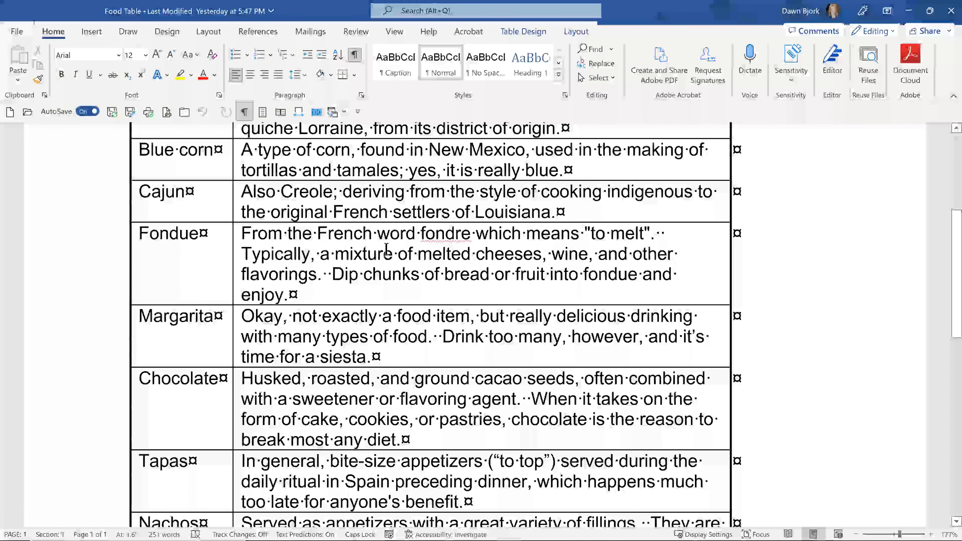
scroll(386, 250, down, 5)
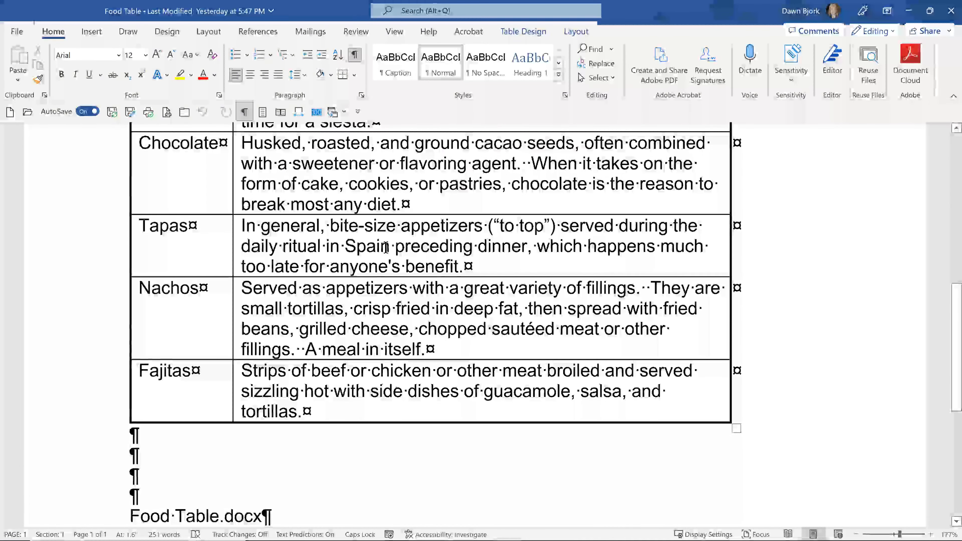
scroll(386, 246, up, 8)
scroll(385, 247, up, 2)
scroll(390, 242, down, 1)
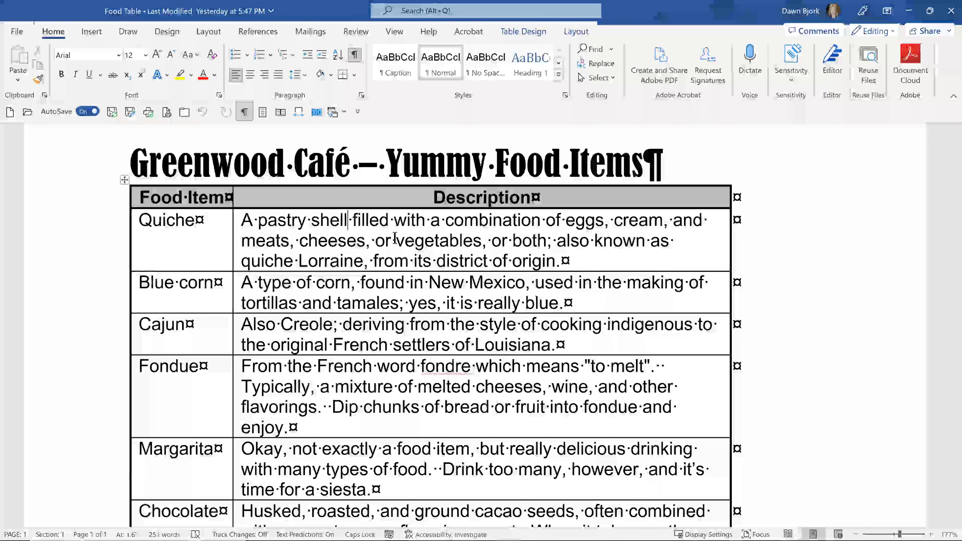
Step: Create a new blank document and add a second empty paragraph
key(ctrl+n)
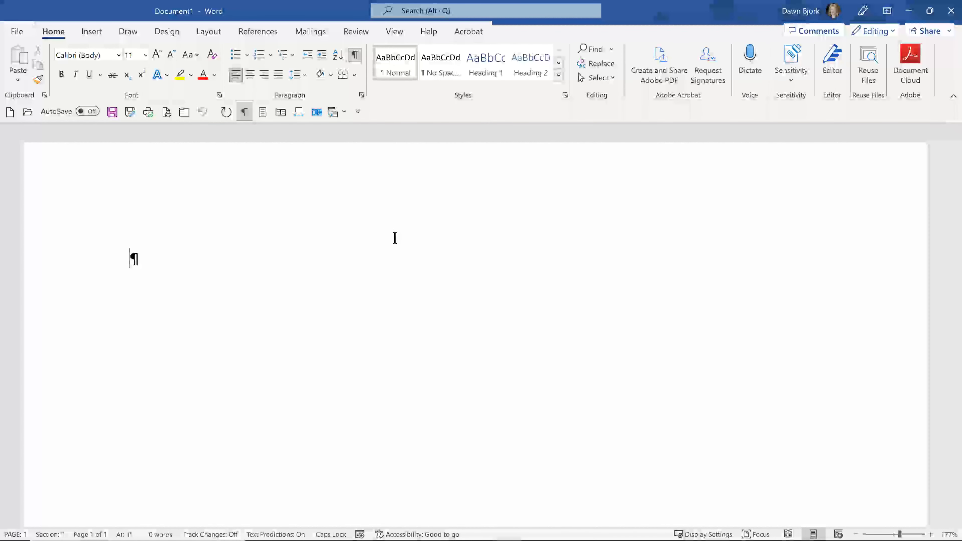
key(Return)
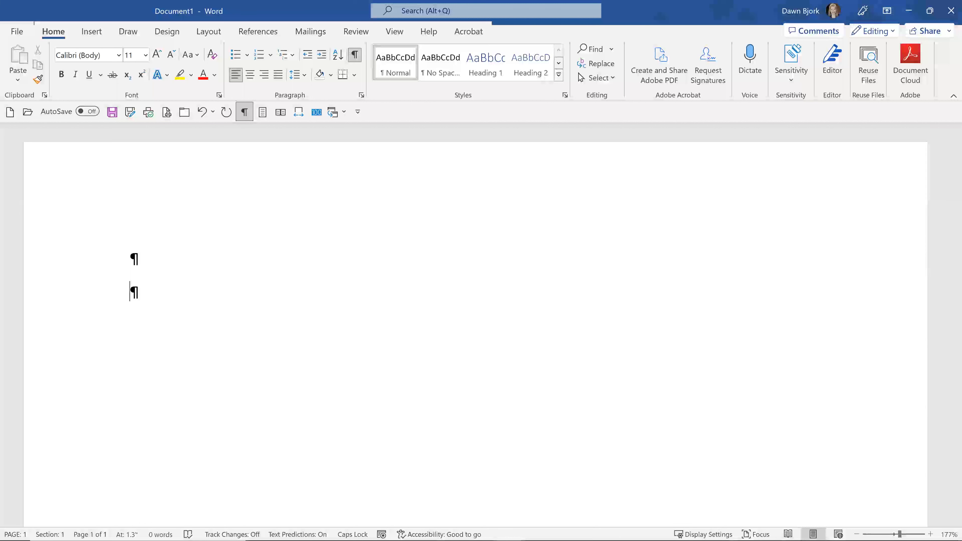
Step: Insert a table with five columns and four rows at the second paragraph, and add one more row after its last cell
scroll(475, 326, down, 1)
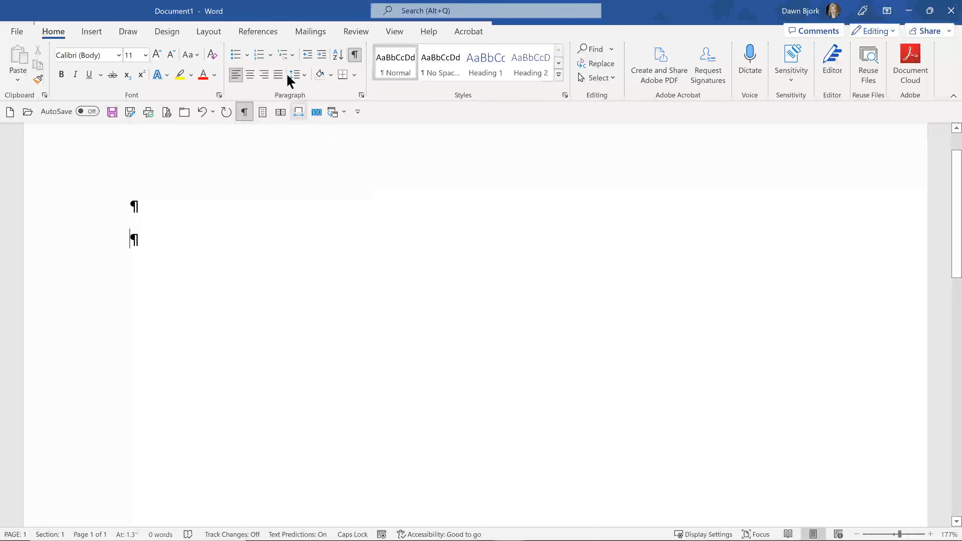
click(92, 32)
click(92, 80)
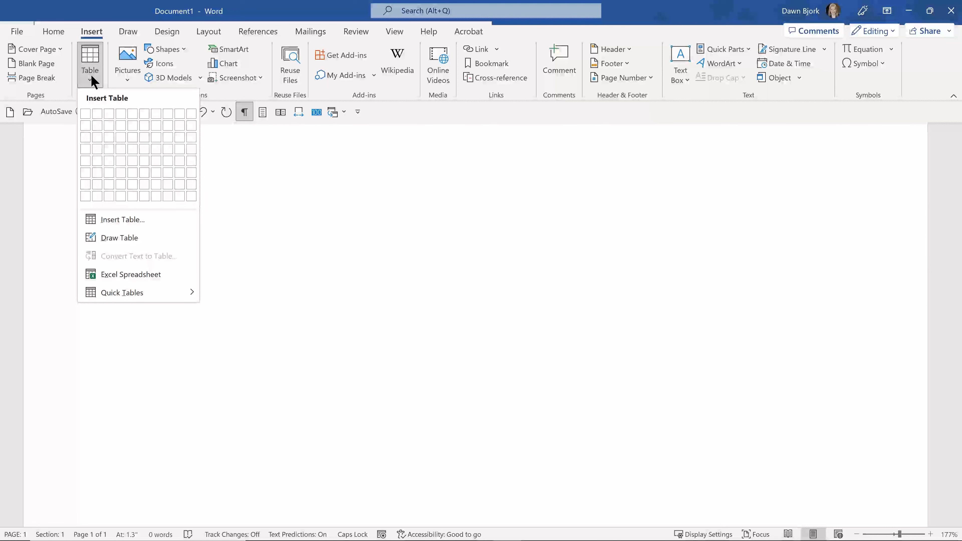
click(132, 149)
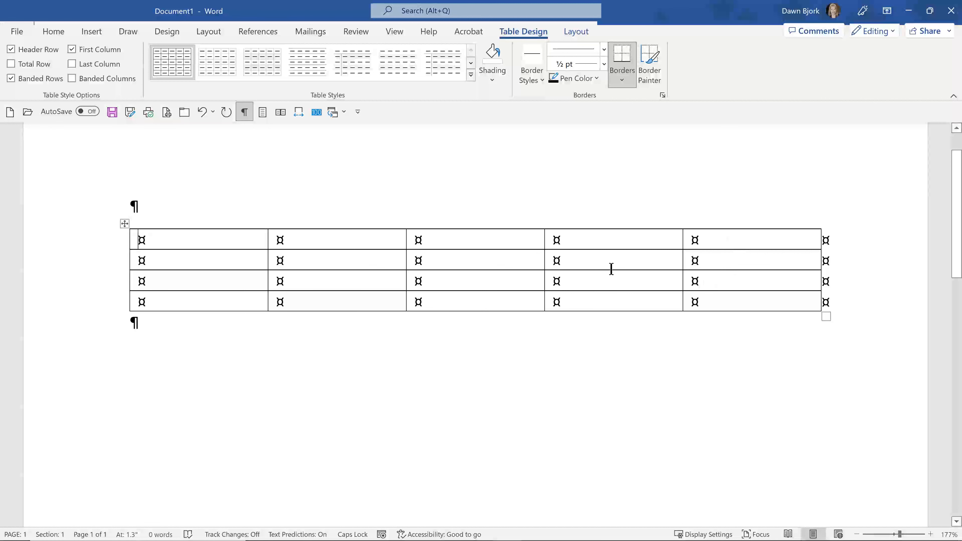
click(718, 299)
key(Tab)
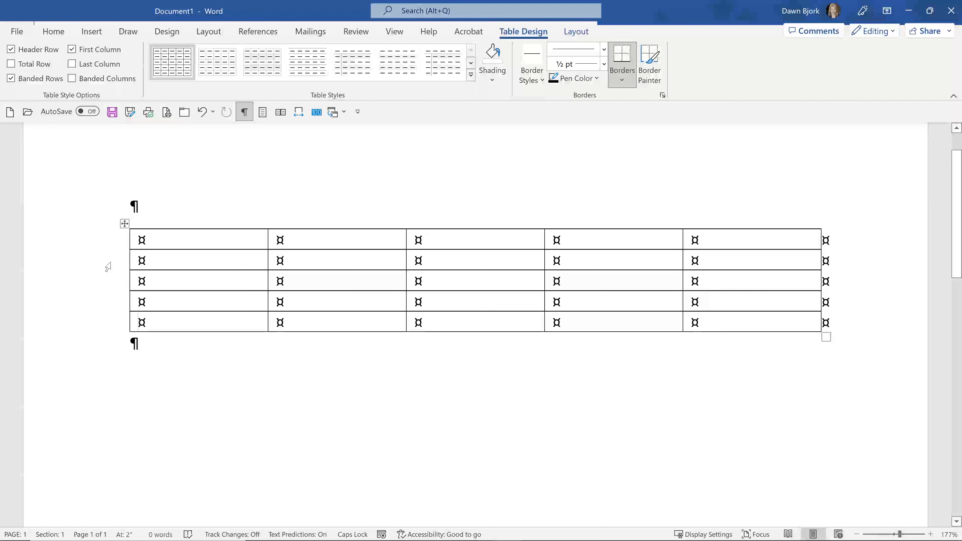
Step: Insert two new rows above the second and third rows of the table
drag(109, 267, 108, 280)
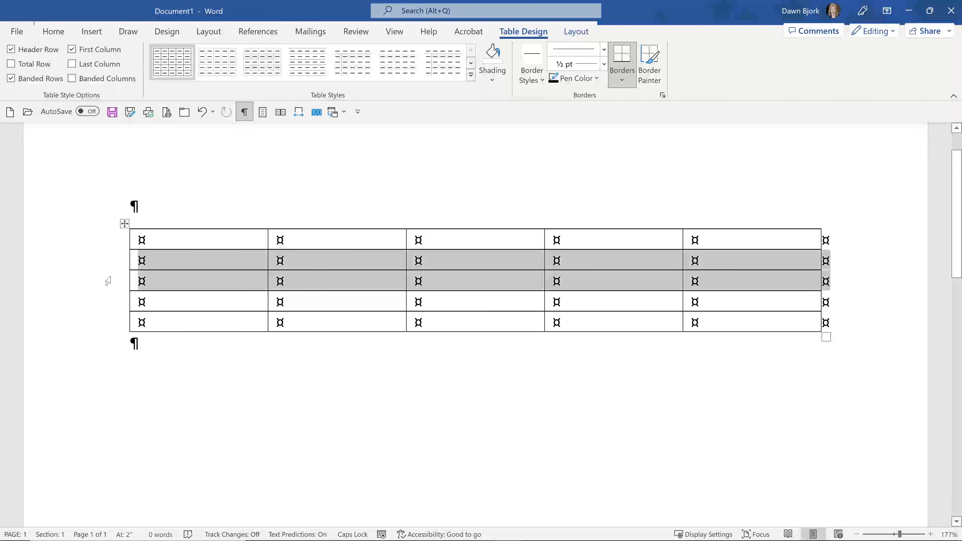
right_click(192, 259)
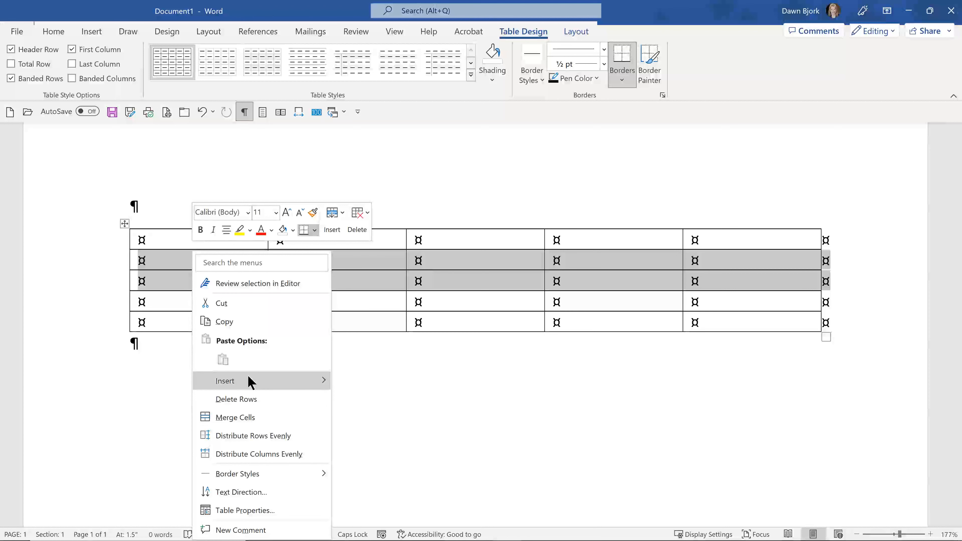
mouse_move(250, 382)
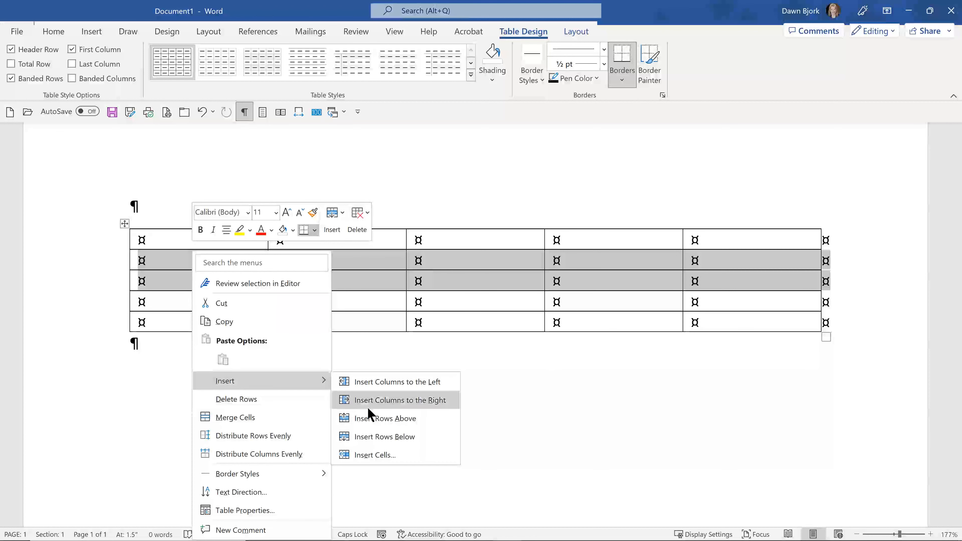
click(377, 418)
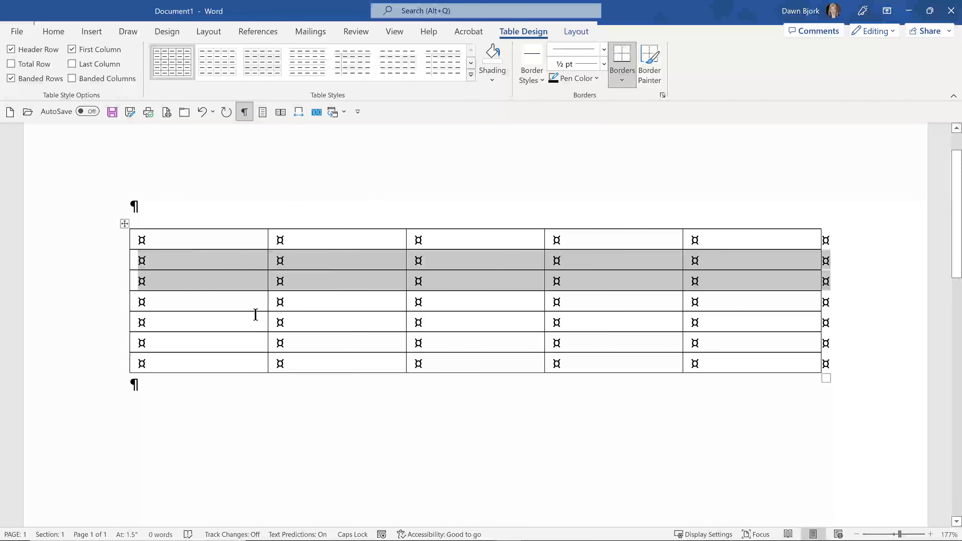
Step: Check the table layout tools with the cursor inside the table, outside it, and inside again
click(244, 309)
click(575, 33)
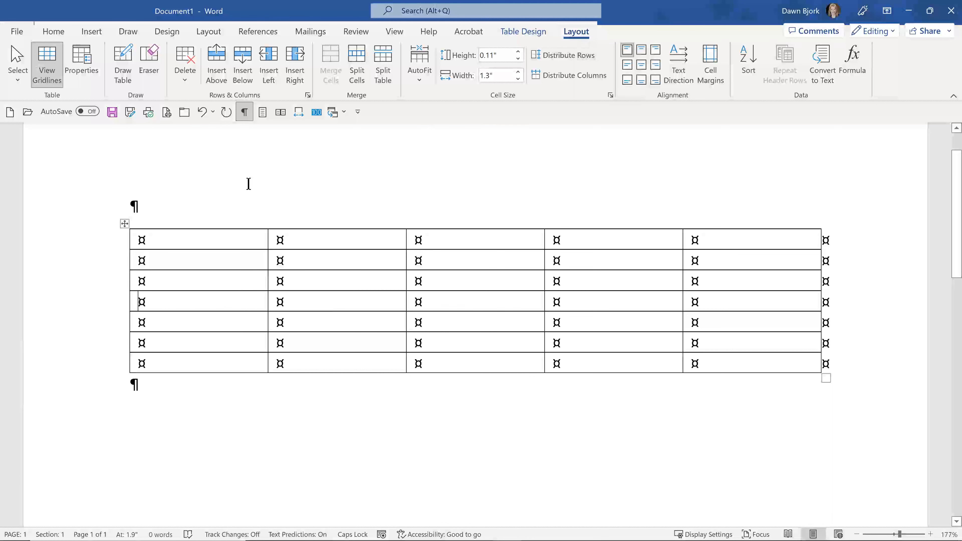
click(233, 199)
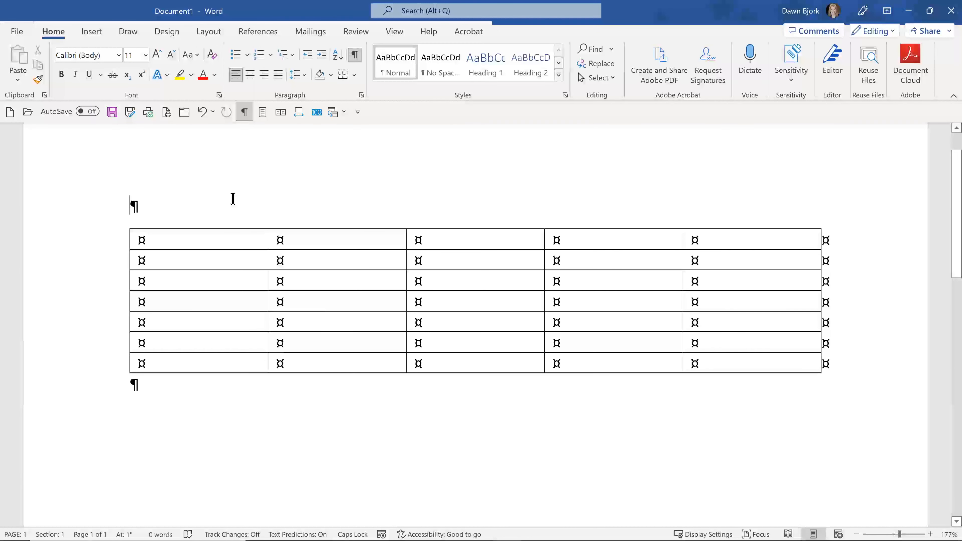
click(219, 244)
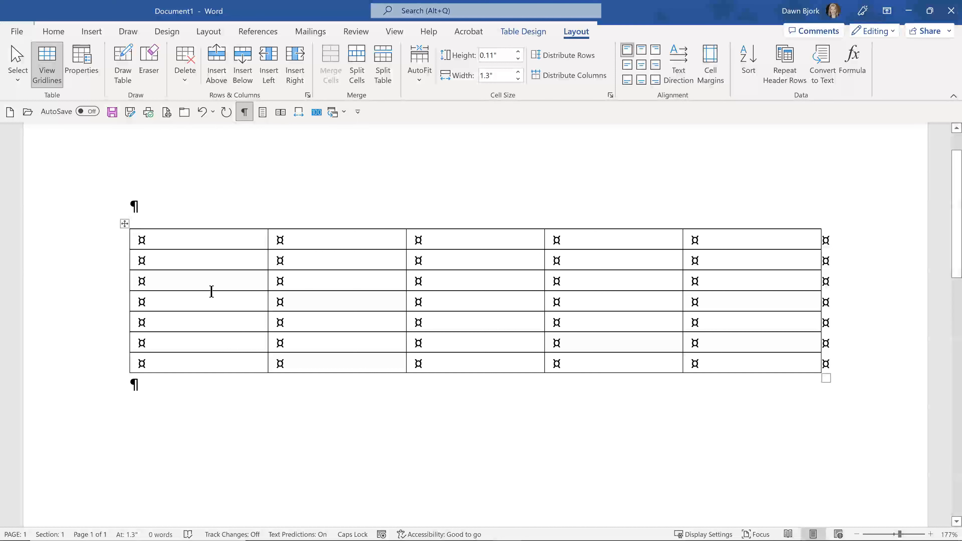
Step: Add an empty paragraph below the first table and insert a table there with 4 columns and 15 rows
click(169, 389)
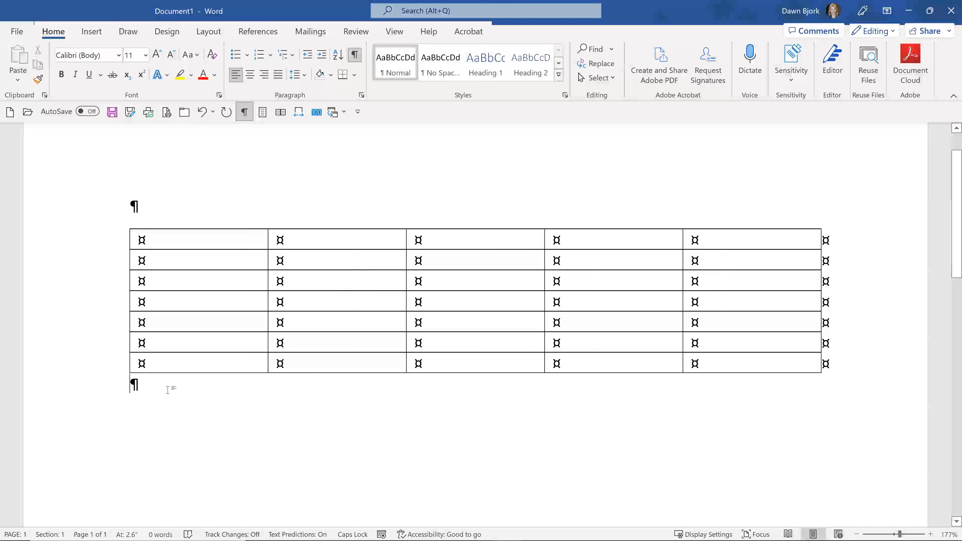
key(Return)
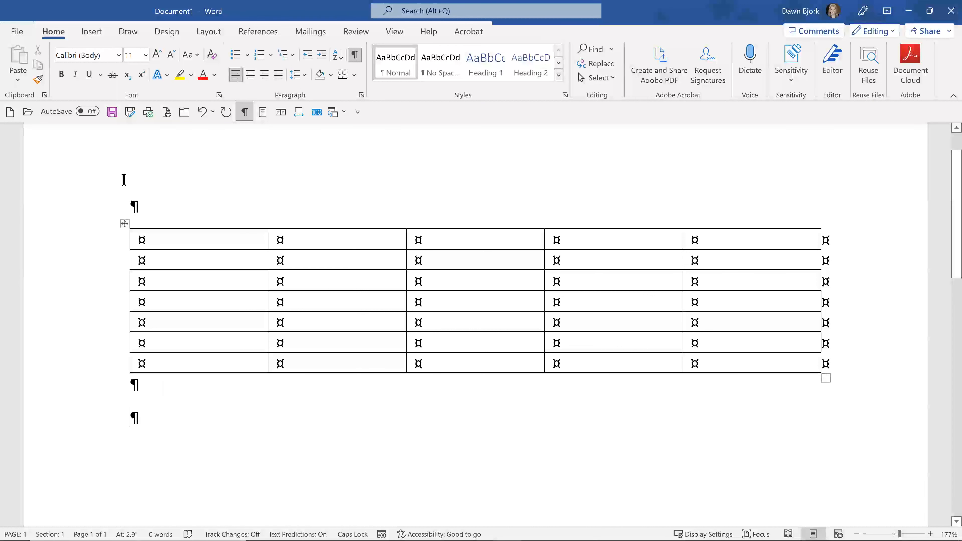
click(94, 34)
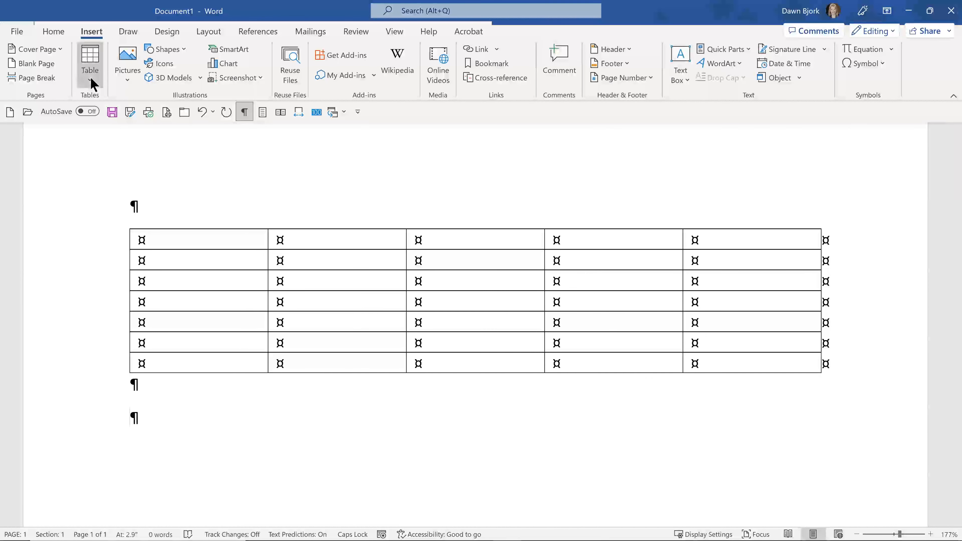
click(91, 79)
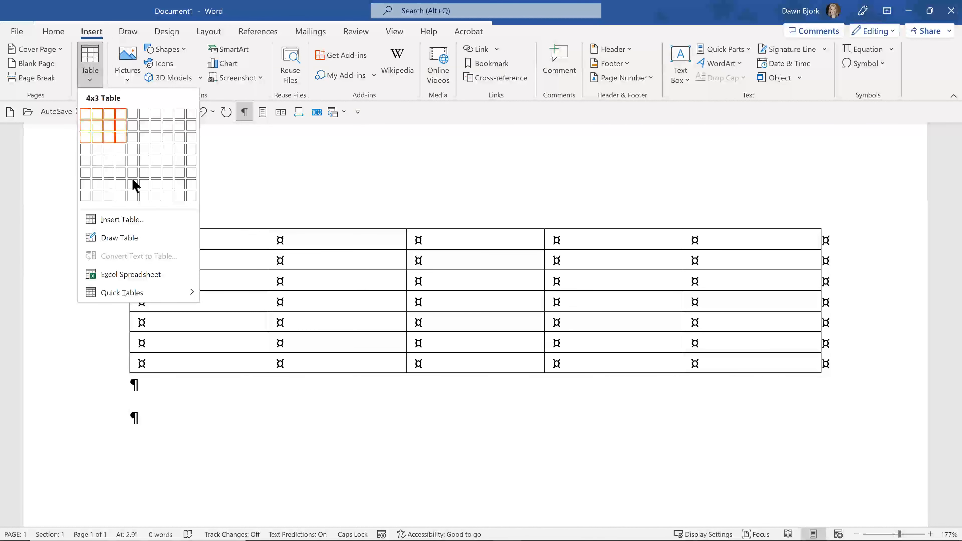
click(120, 220)
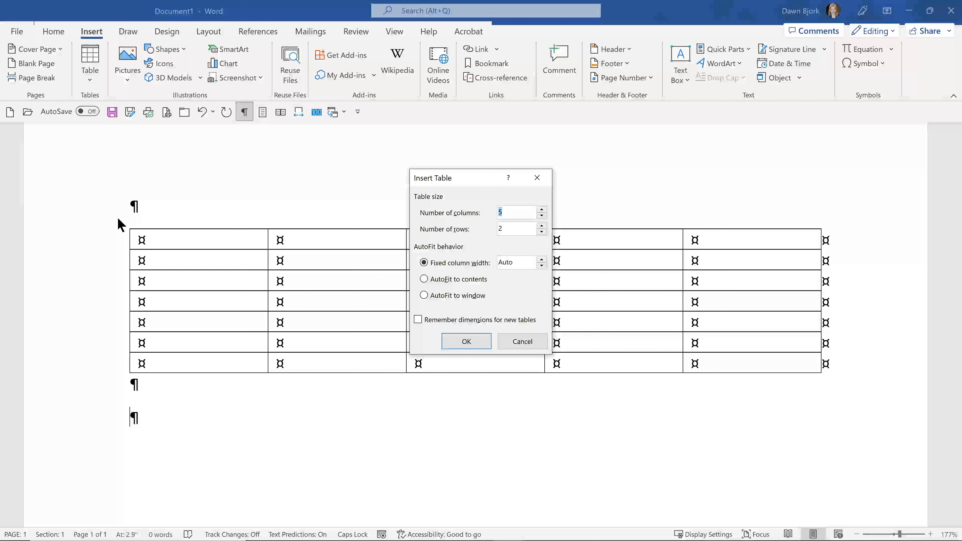
text(4)
key(Tab)
text(15)
click(466, 341)
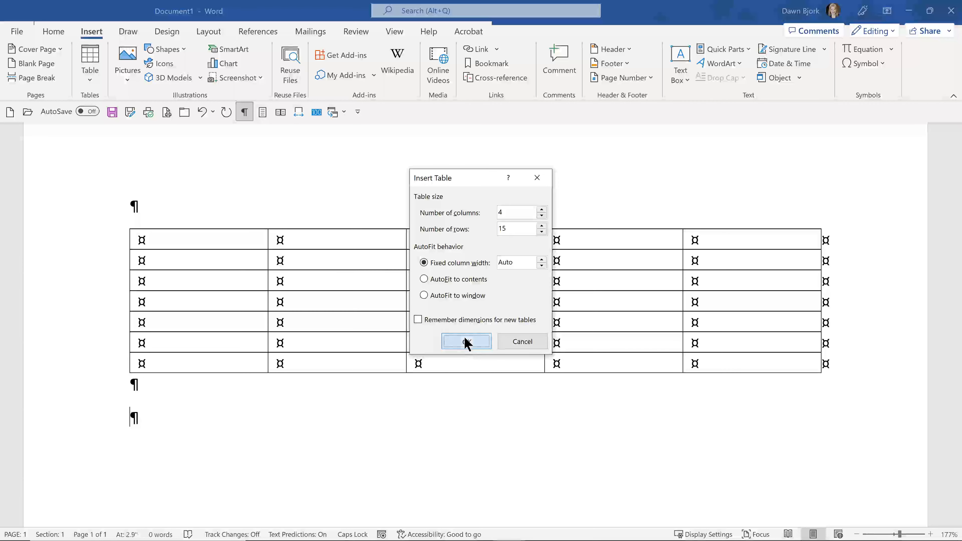
Step: Insert a page break in the paragraph below the 15-row table
scroll(270, 340, down, 1)
scroll(270, 340, down, 5)
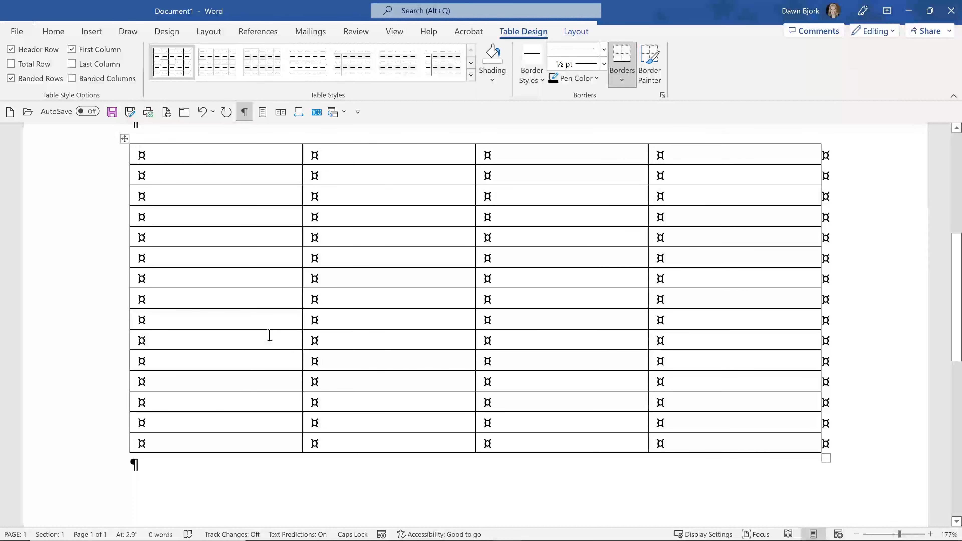
scroll(269, 335, down, 2)
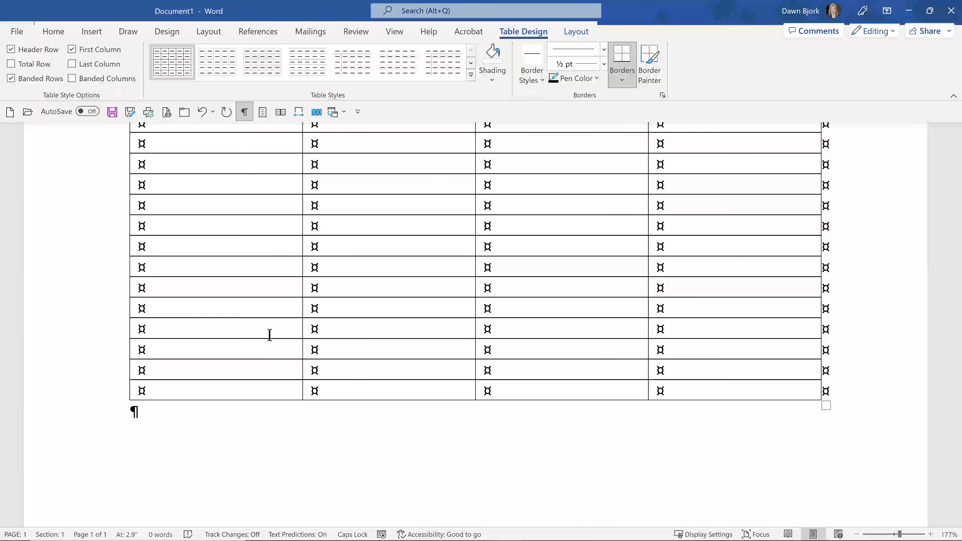
scroll(236, 354, down, 3)
click(190, 306)
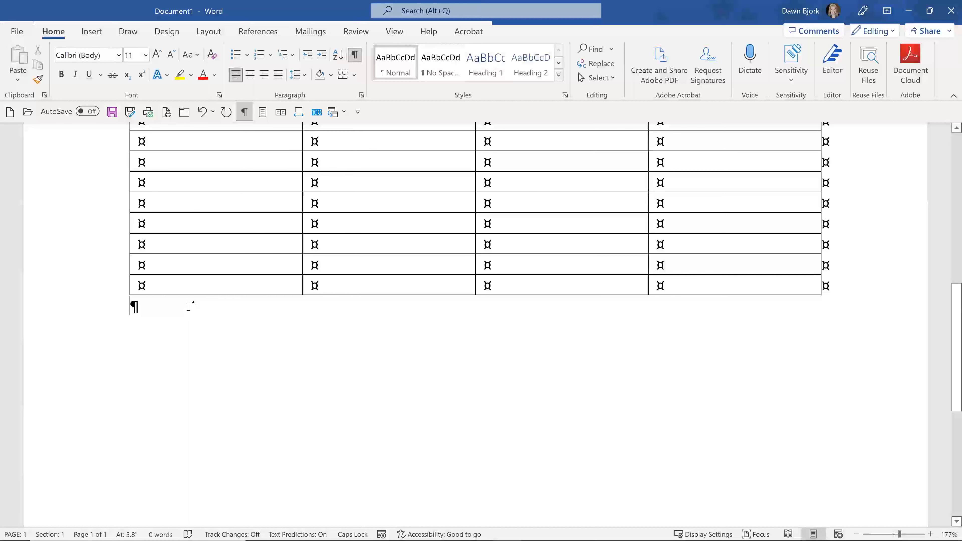
key(ctrl+Return)
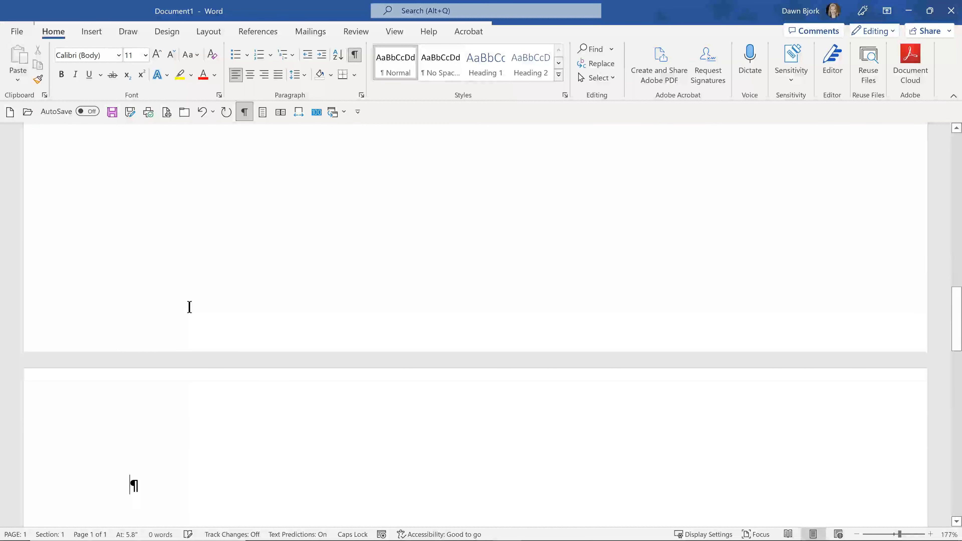
scroll(190, 305, down, 6)
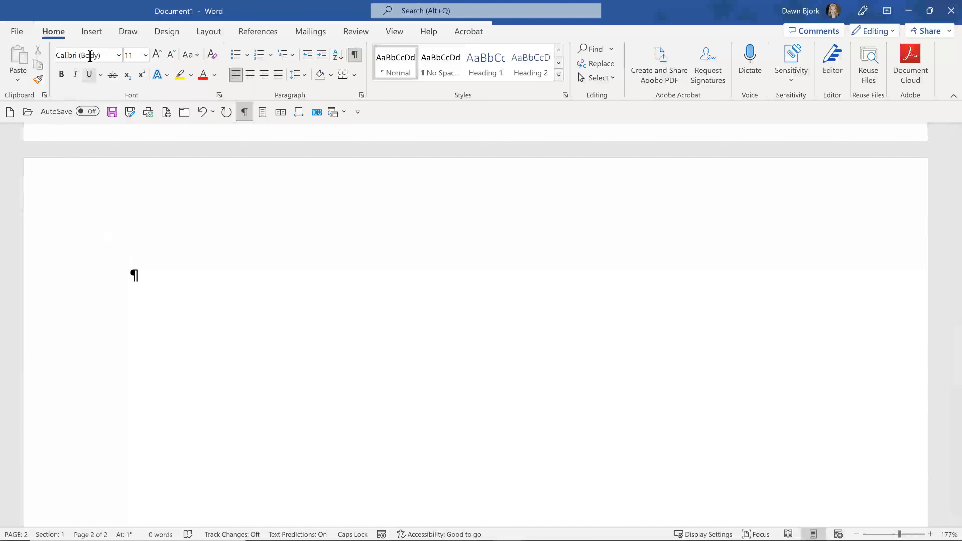
Step: Draw a table about 6.3" wide and 1.89" high on page 2, with vertical dividers making columns about 0.78" and 1.28" wide
click(91, 32)
click(90, 80)
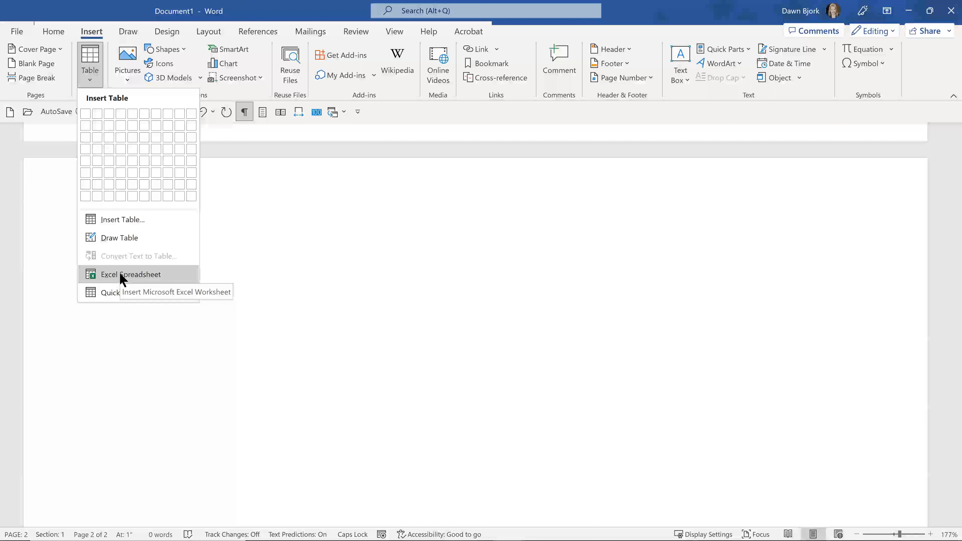
click(120, 237)
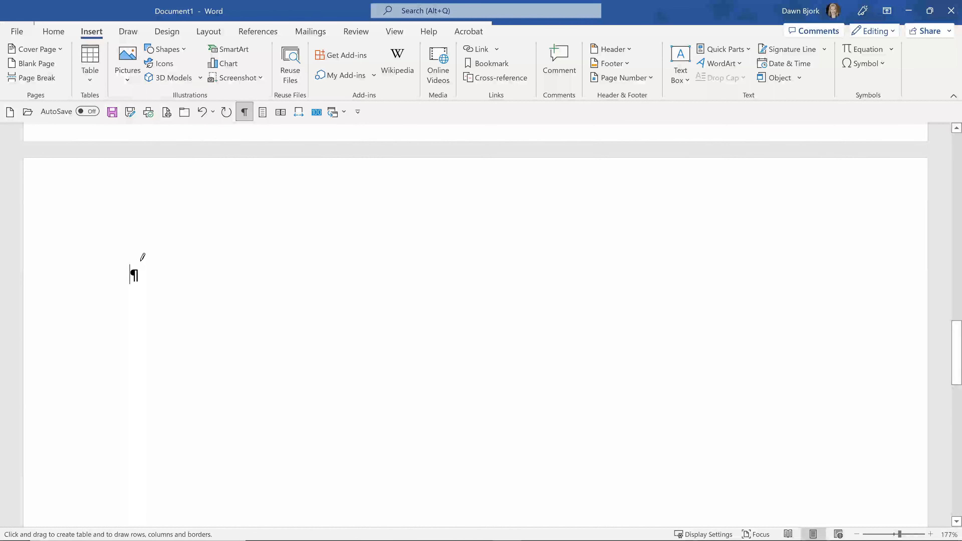
mouse_move(135, 271)
mouse_down()
mouse_move(211, 316)
mouse_move(717, 436)
mouse_move(861, 460)
mouse_move(874, 476)
mouse_move(856, 485)
mouse_move(805, 472)
mouse_up()
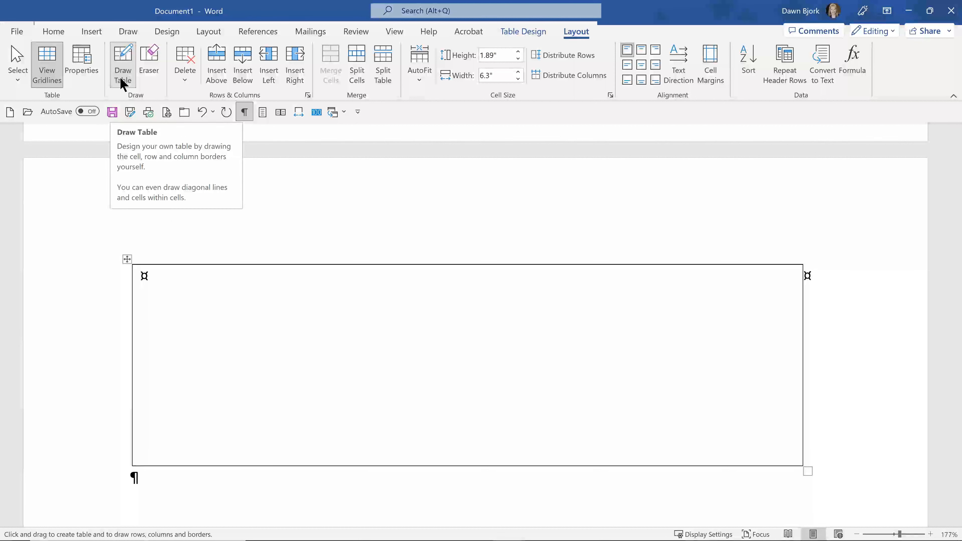
mouse_move(212, 268)
mouse_down()
mouse_move(203, 461)
mouse_move(216, 469)
mouse_up()
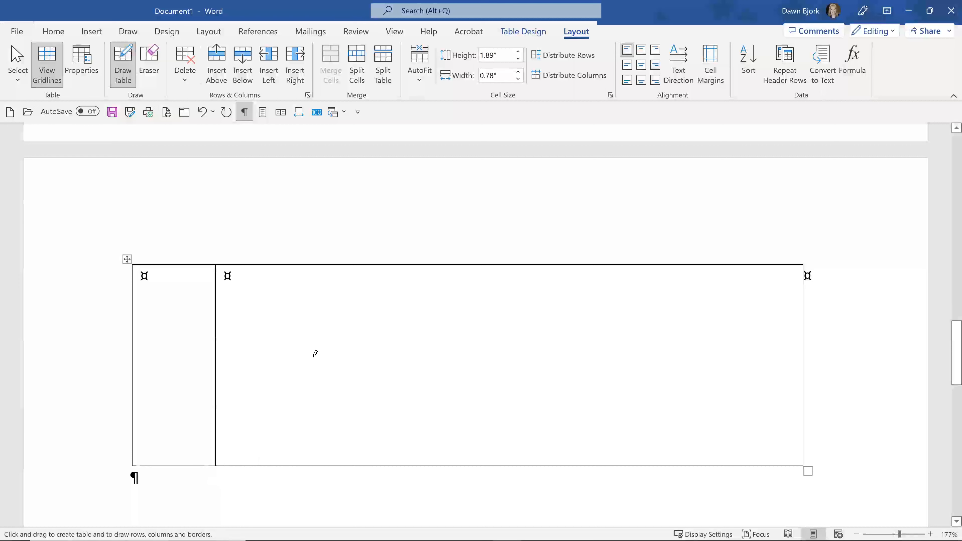
drag(354, 264, 347, 463)
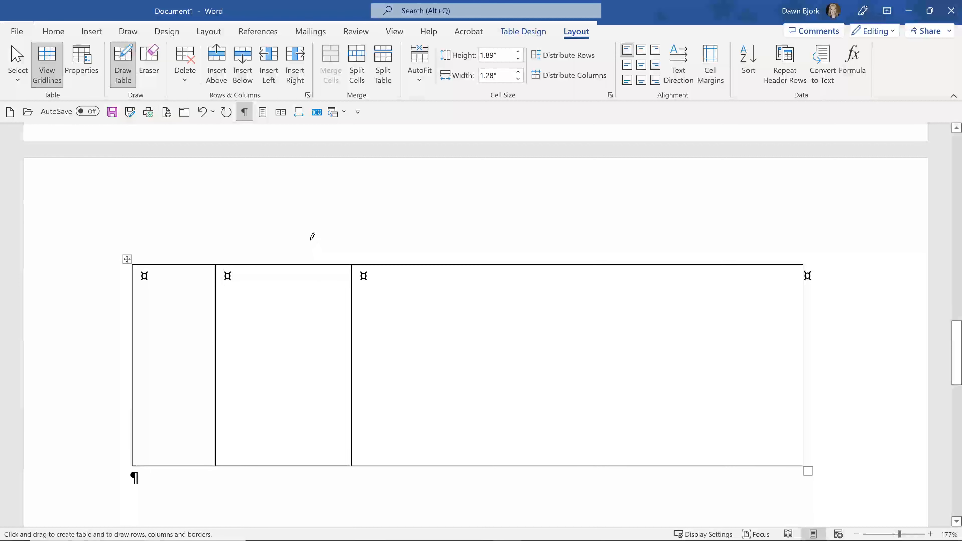
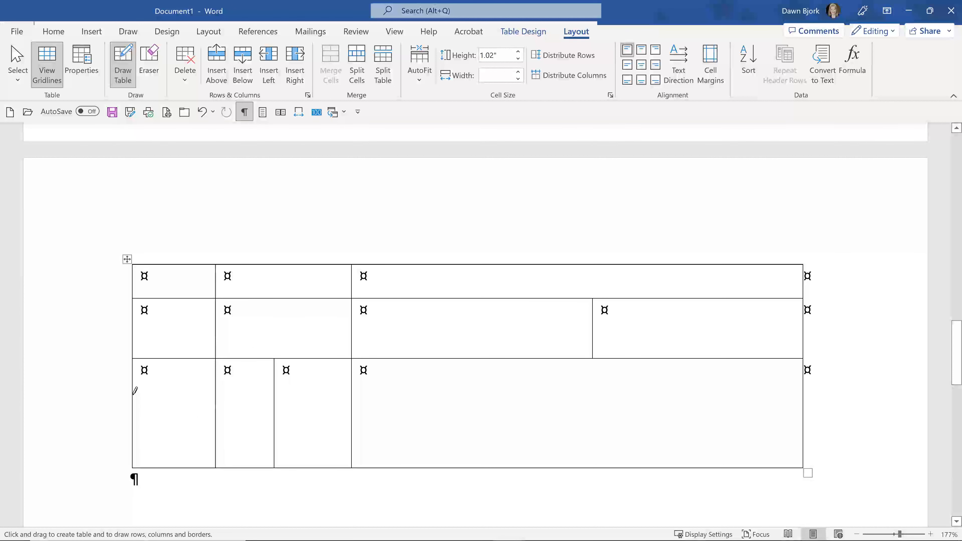
Step: Draw a horizontal line across the full width of the drawn table's bottom row, and view the border pen options
drag(133, 400, 253, 420)
mouse_move(137, 411)
mouse_down()
mouse_move(485, 411)
mouse_move(681, 400)
mouse_move(802, 411)
mouse_up()
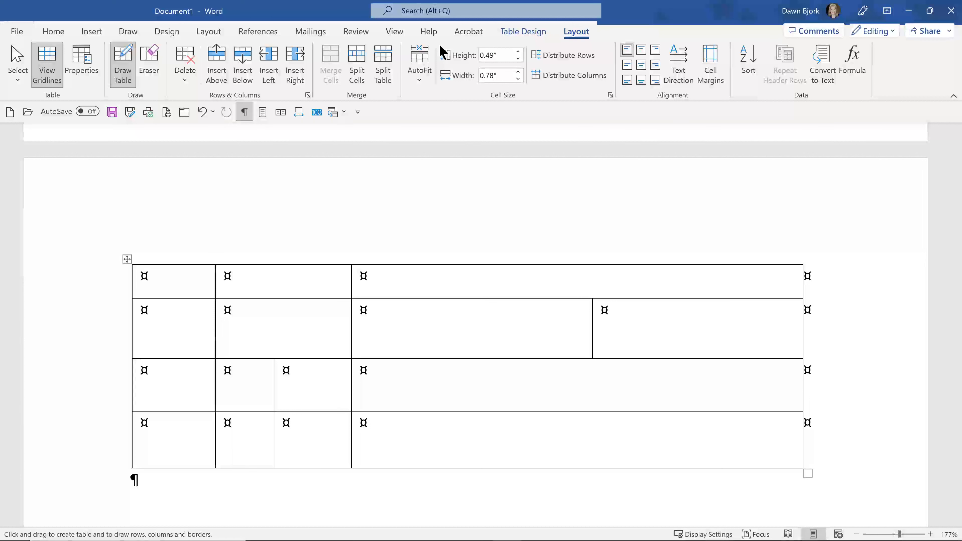
click(530, 33)
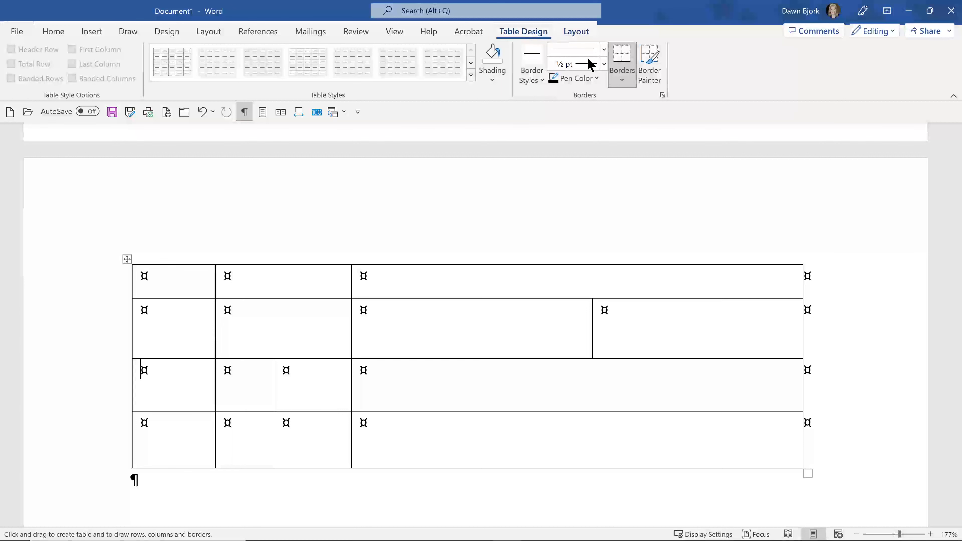
Step: Erase the vertical divider between the last two cells of the second row, and turn off the table drawing tools
click(576, 32)
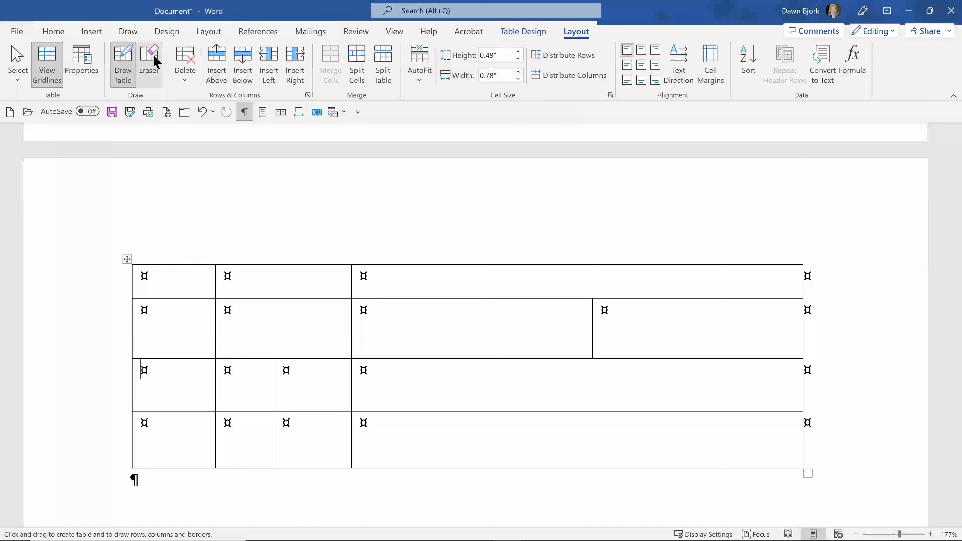
click(155, 61)
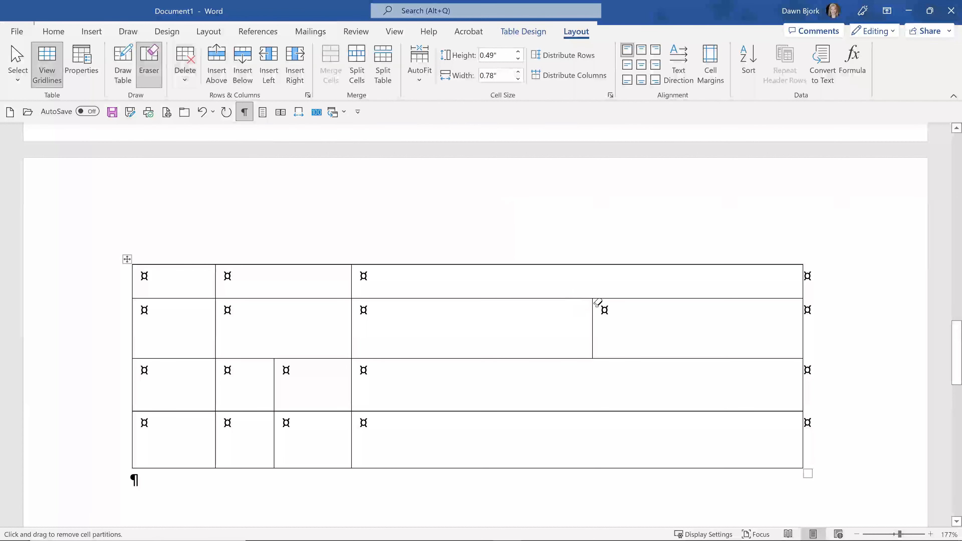
drag(593, 305, 594, 338)
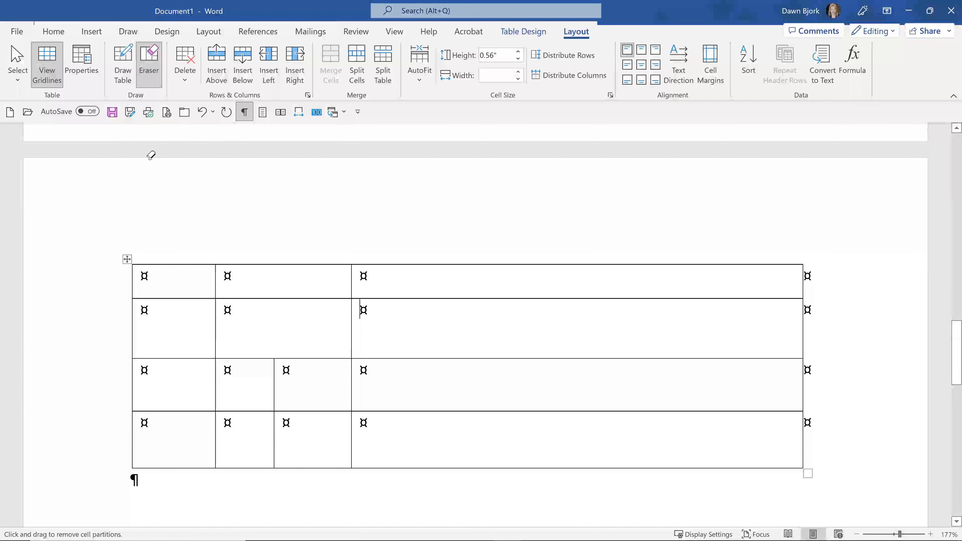
click(123, 60)
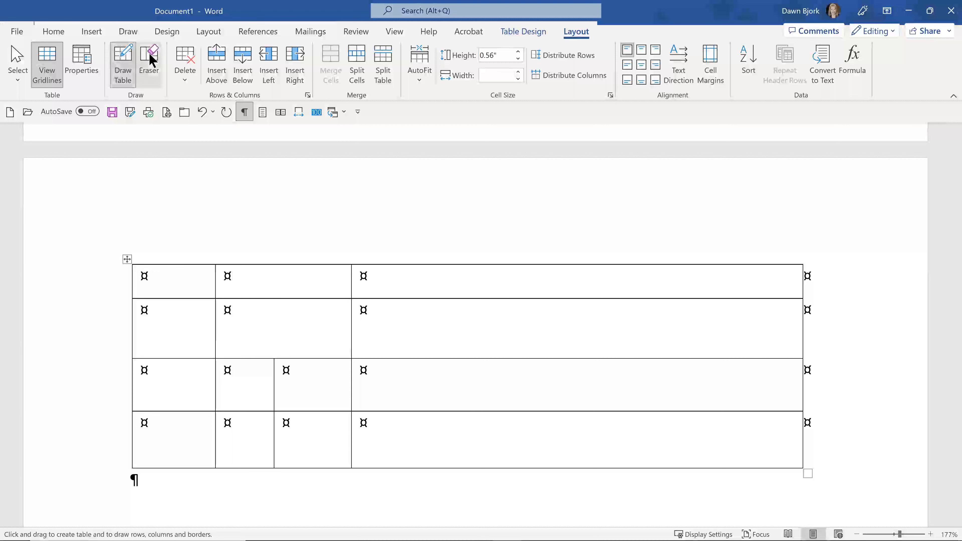
click(123, 60)
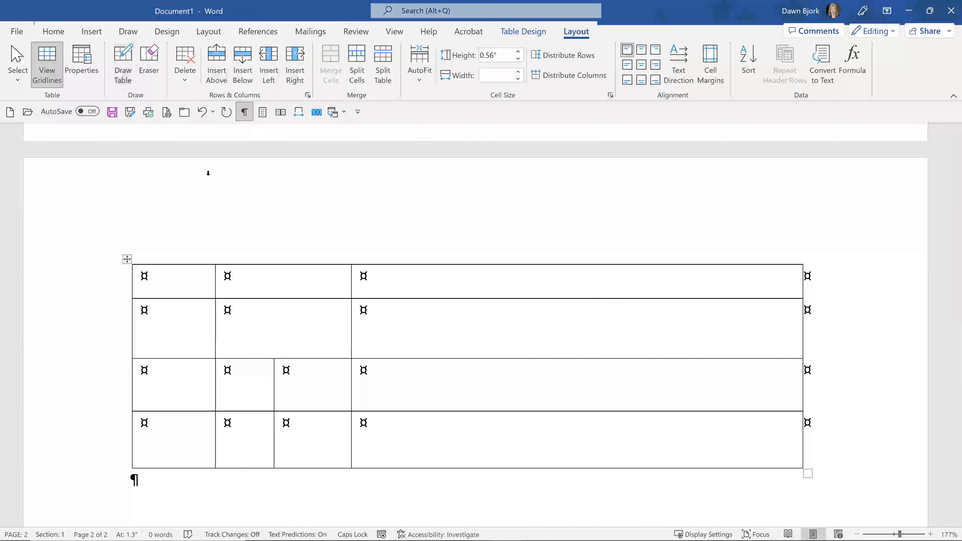
Step: Insert the With Subheads 2 quick table in a new paragraph below the drawn table, and look over its rows
scroll(232, 408, down, 3)
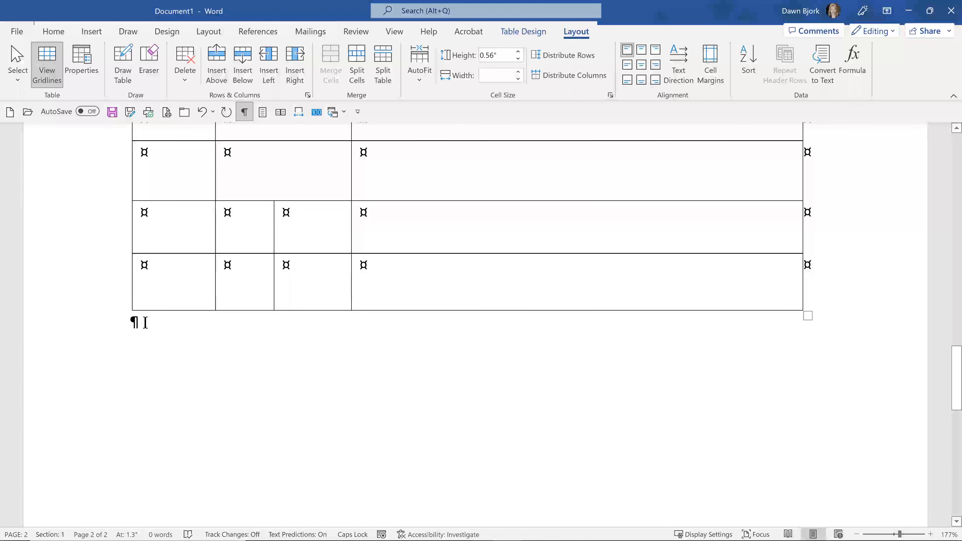
click(145, 322)
key(Return)
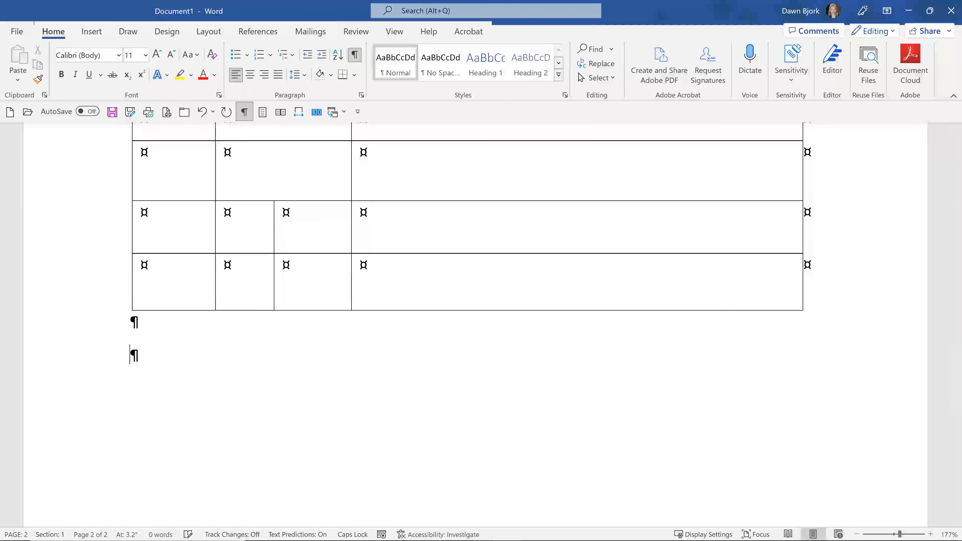
click(92, 33)
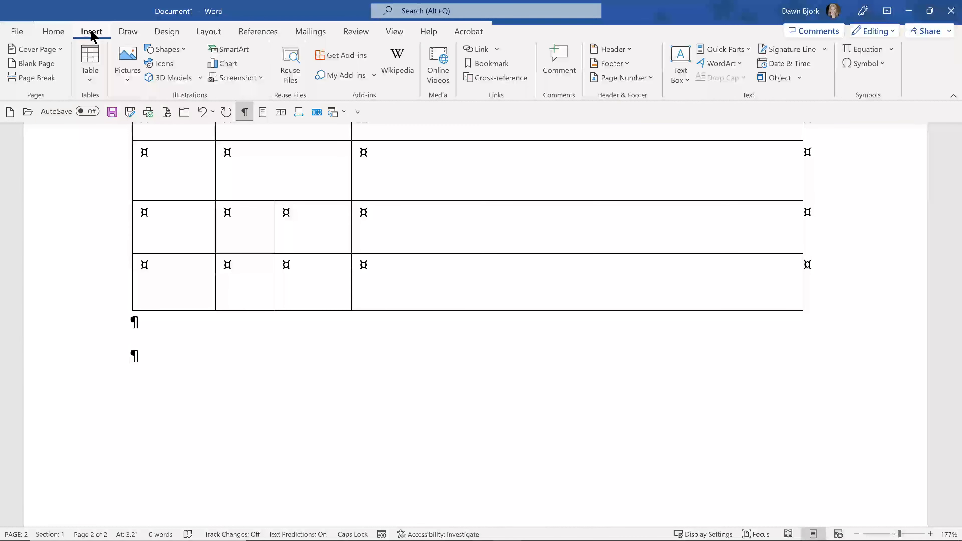
click(90, 72)
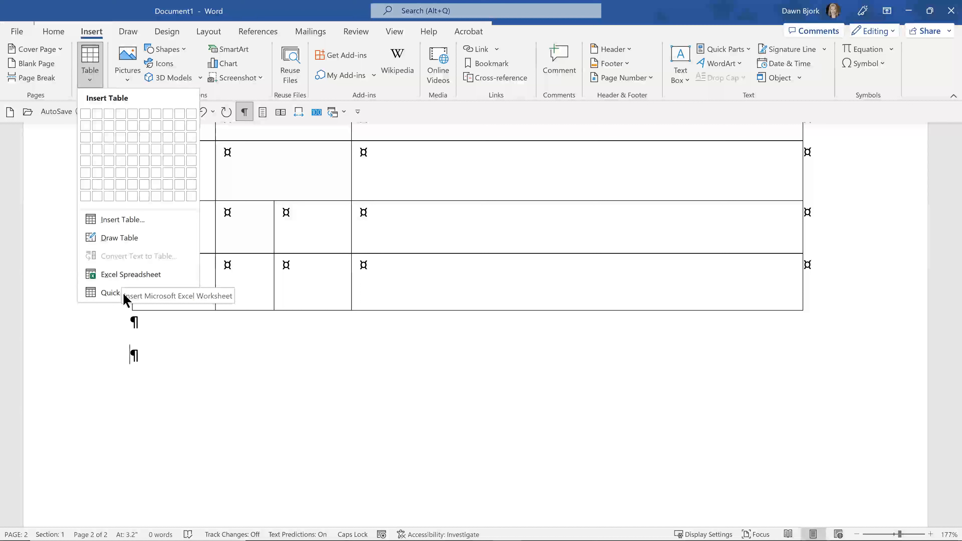
mouse_move(117, 295)
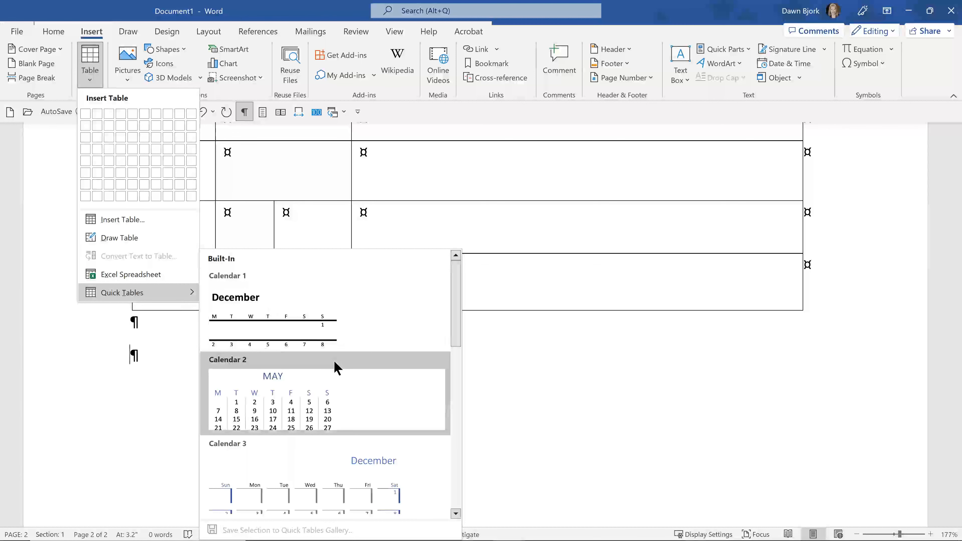
scroll(336, 367, down, 3)
scroll(338, 370, down, 3)
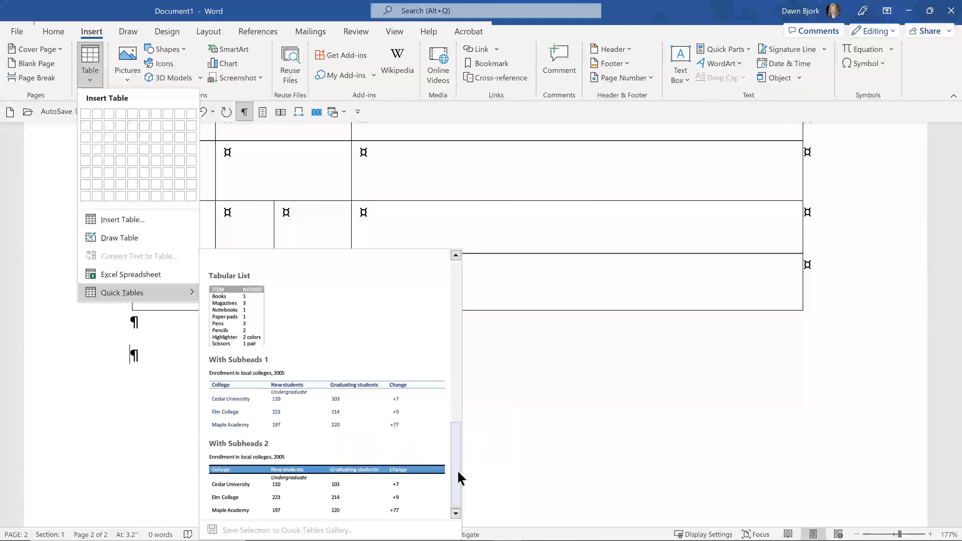
mouse_move(459, 478)
mouse_down()
mouse_move(455, 315)
mouse_move(458, 485)
mouse_up()
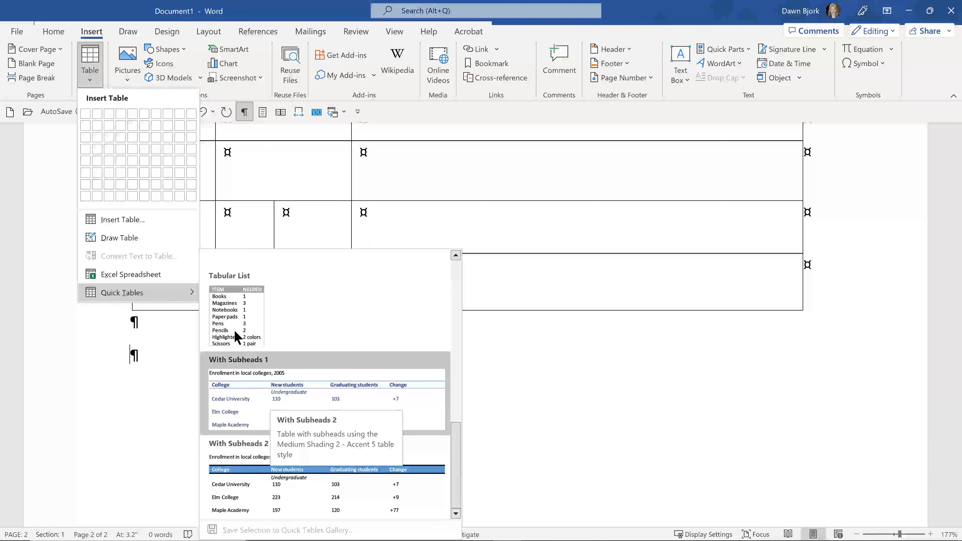
click(273, 492)
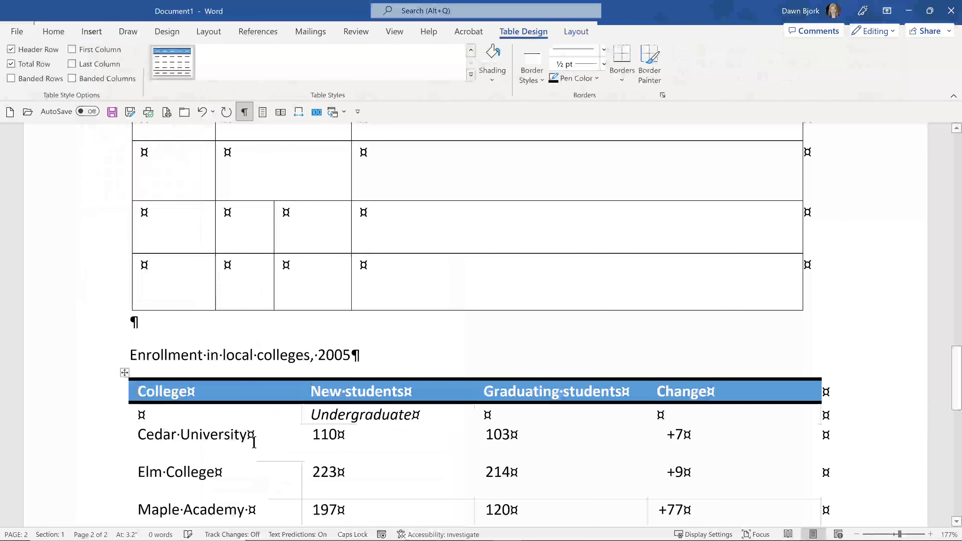
scroll(241, 435, down, 5)
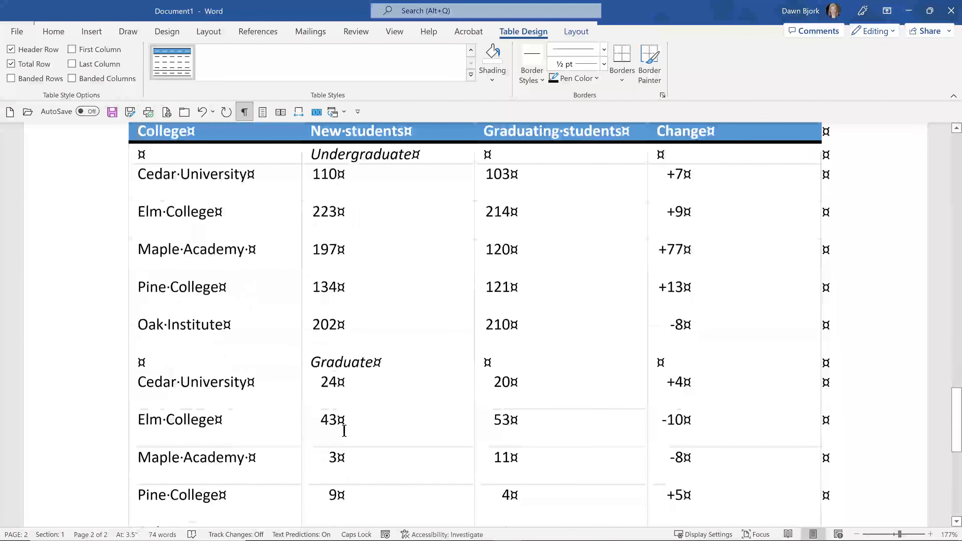
scroll(339, 423, down, 4)
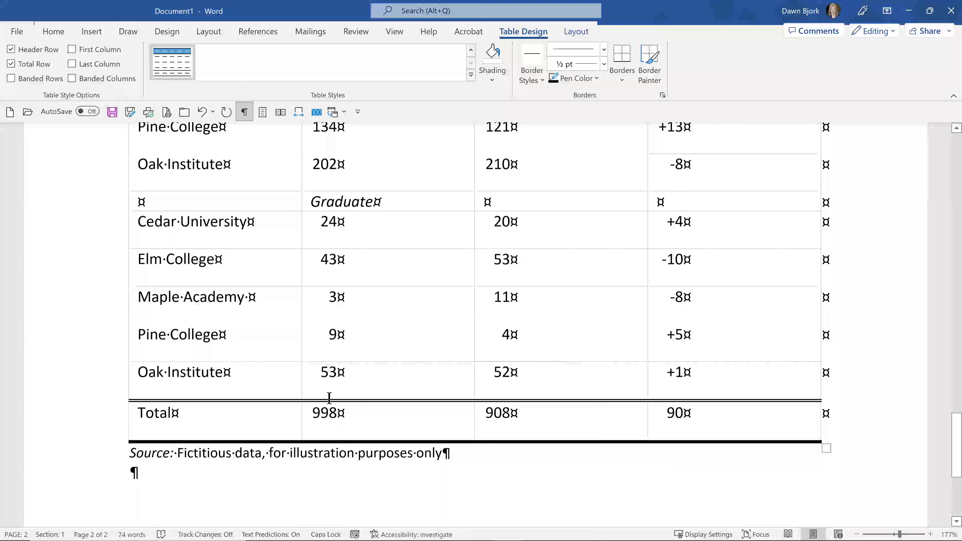
Step: Apply the blue banded grid table style with blue text and thin borders to the five-column table at the start of the document
scroll(329, 397, up, 15)
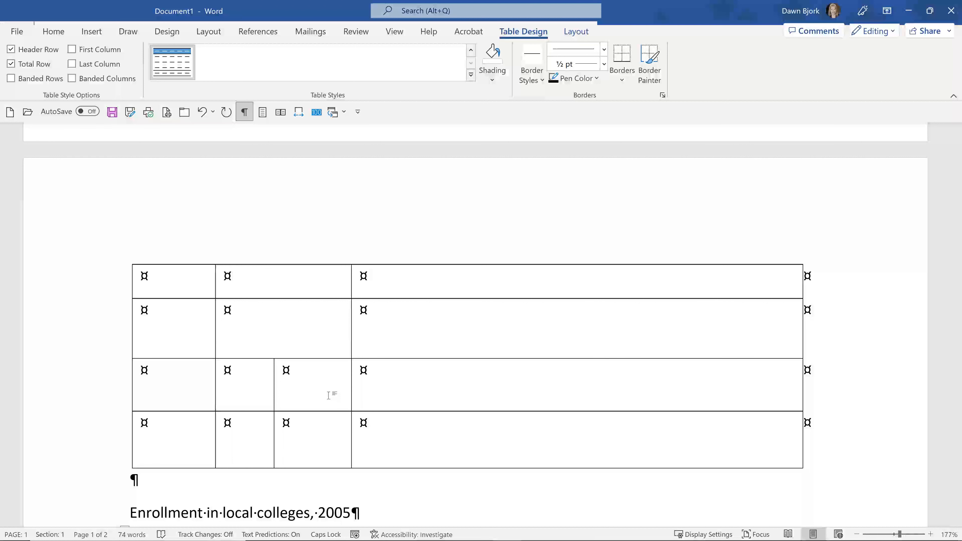
key(ctrl+Home)
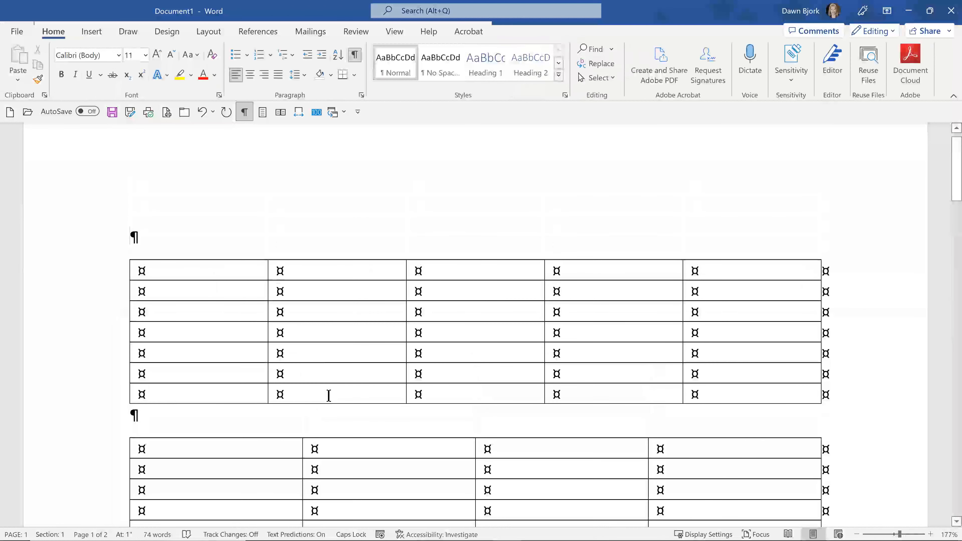
scroll(281, 350, down, 1)
scroll(248, 323, down, 1)
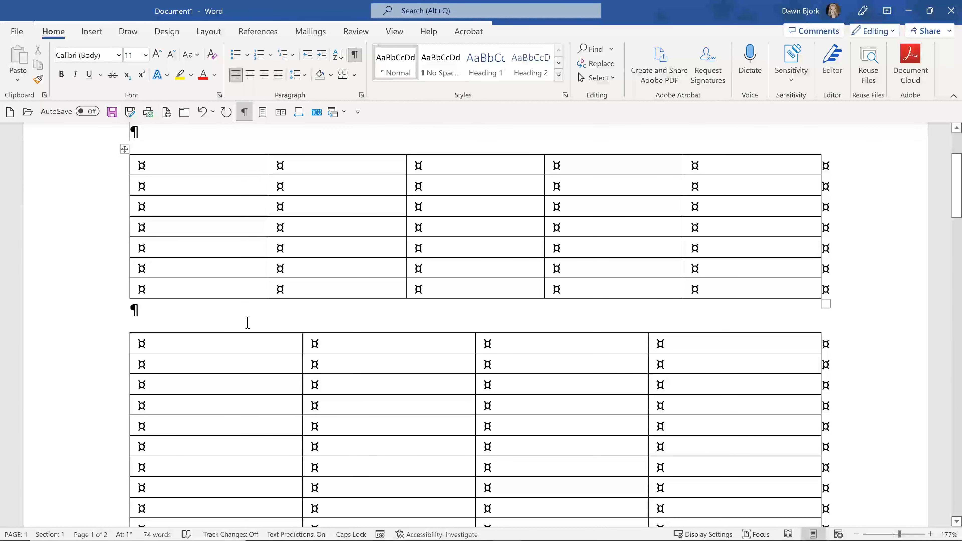
scroll(248, 323, up, 1)
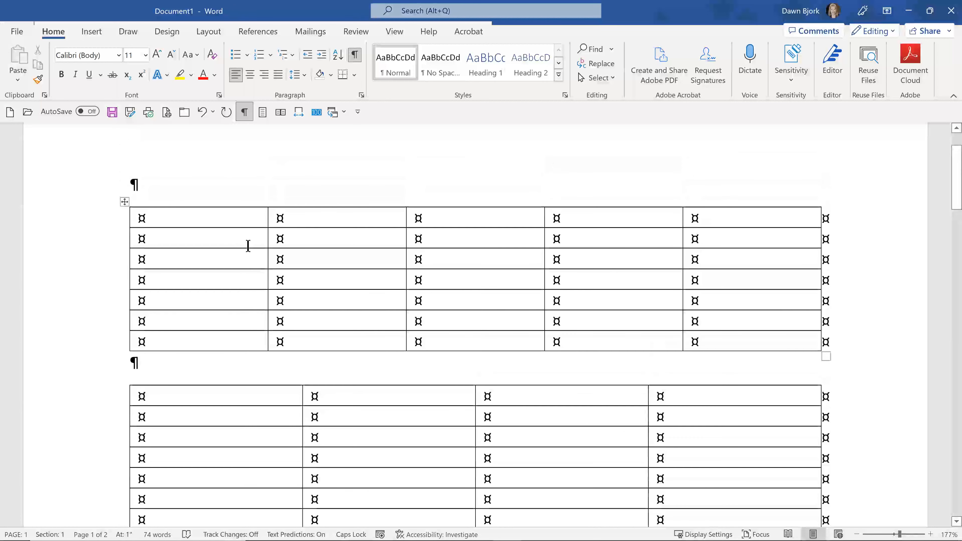
click(242, 230)
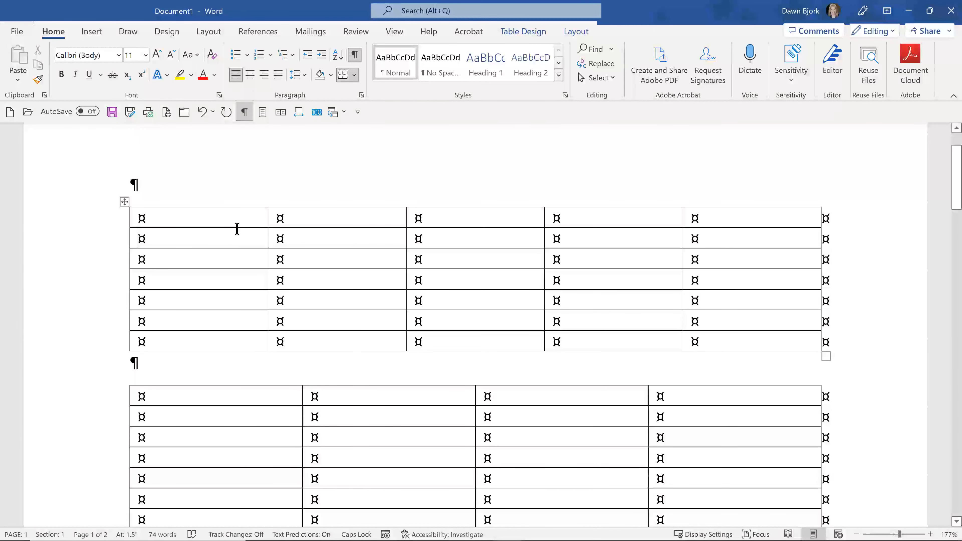
click(511, 32)
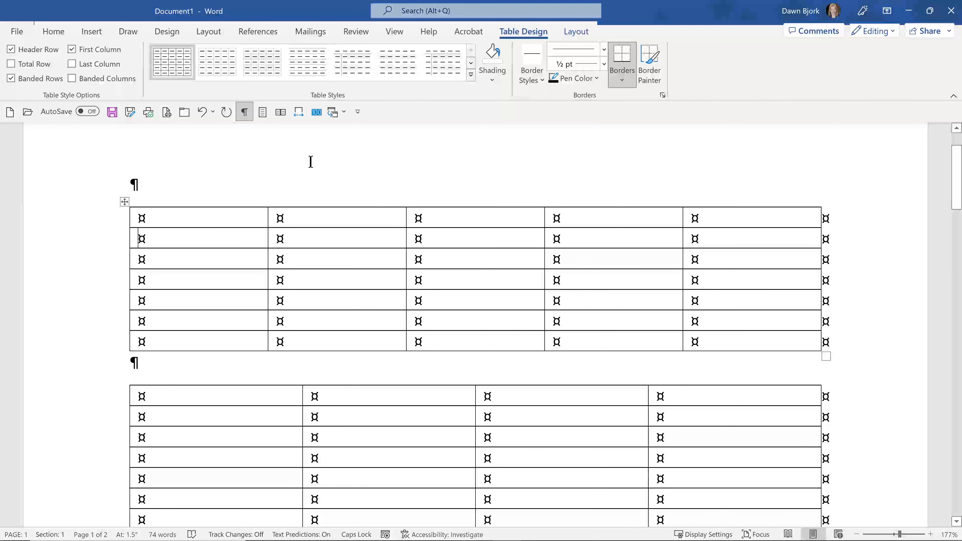
click(471, 78)
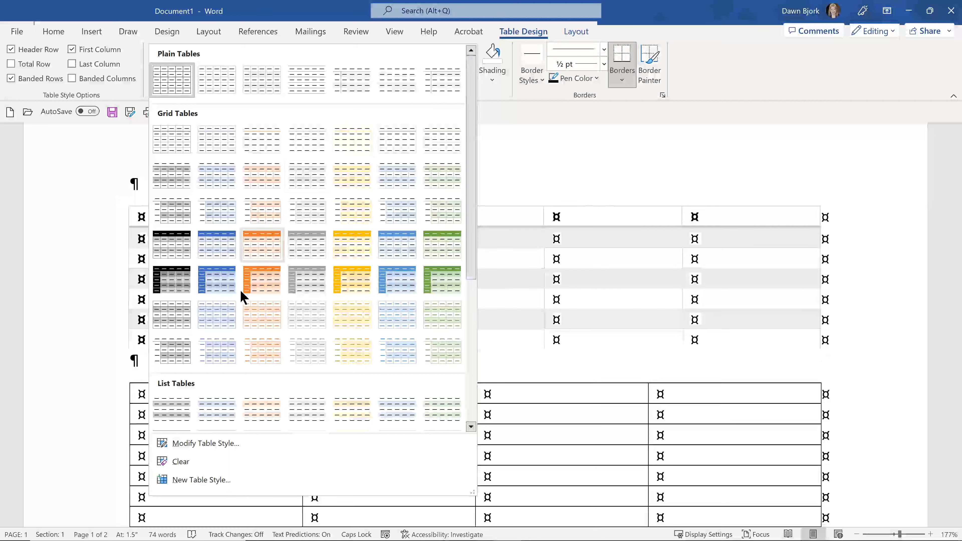
click(227, 309)
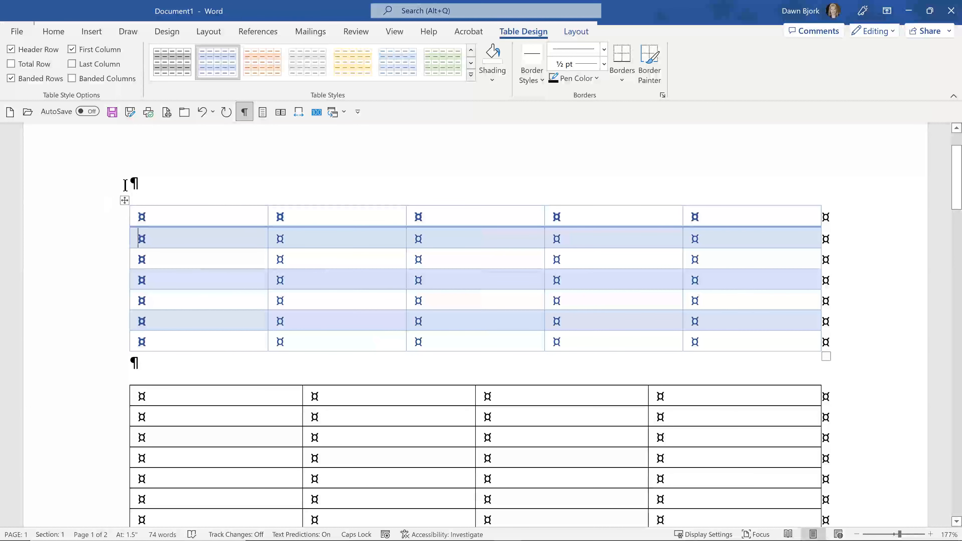
Step: Apply a solid black 1 ½ pt outside border around the whole five-column table
click(124, 200)
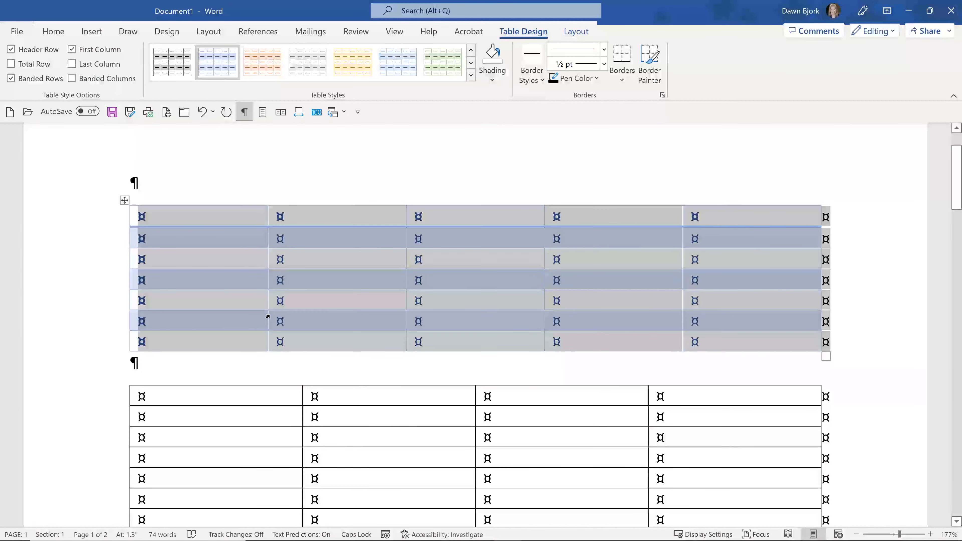
click(575, 33)
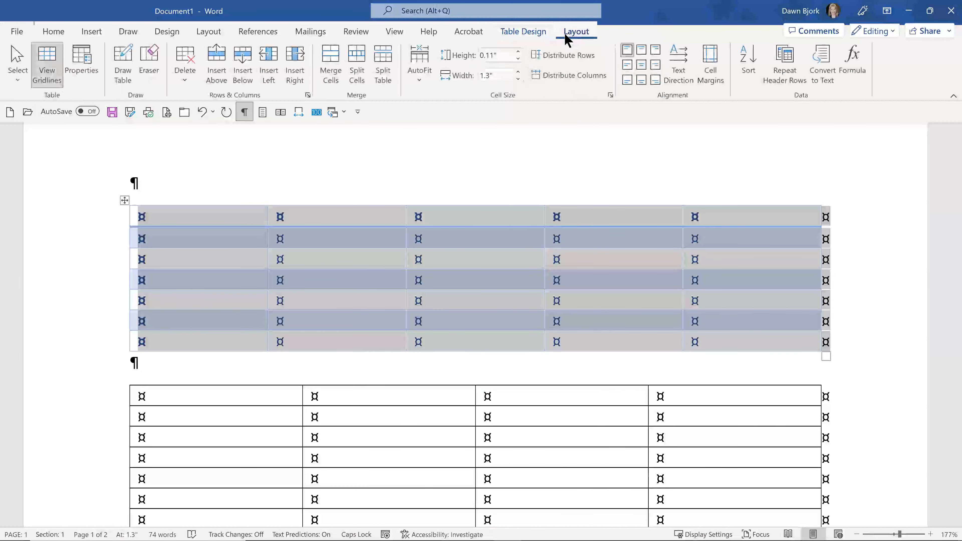
click(20, 84)
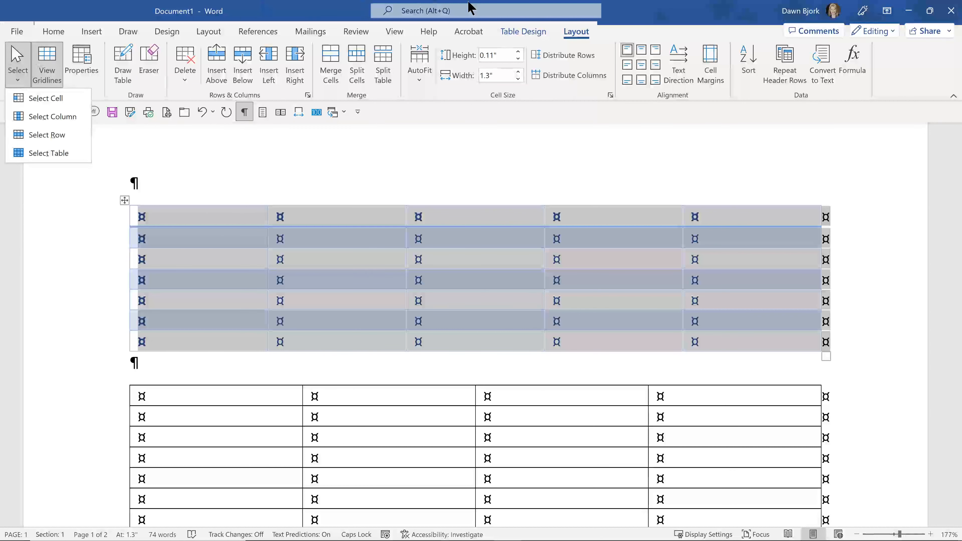
click(526, 34)
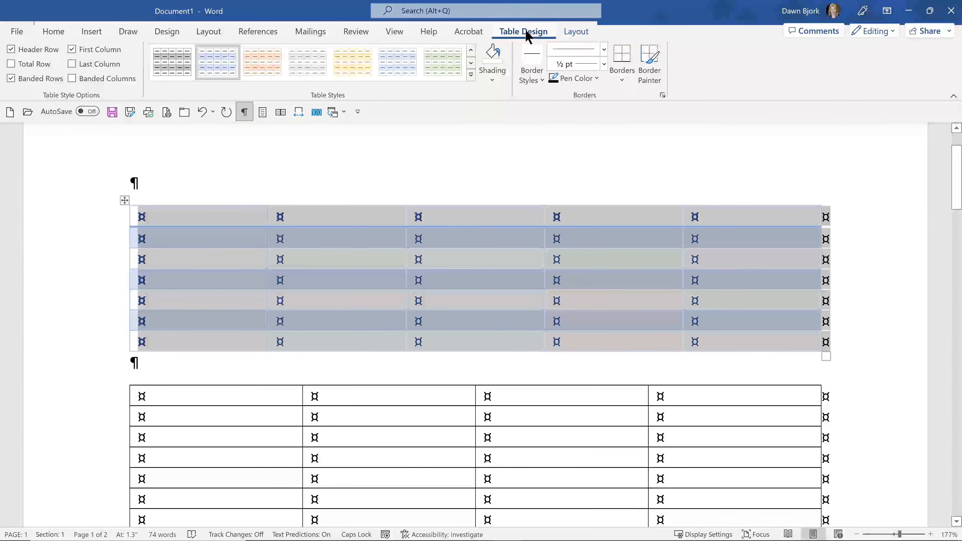
click(541, 80)
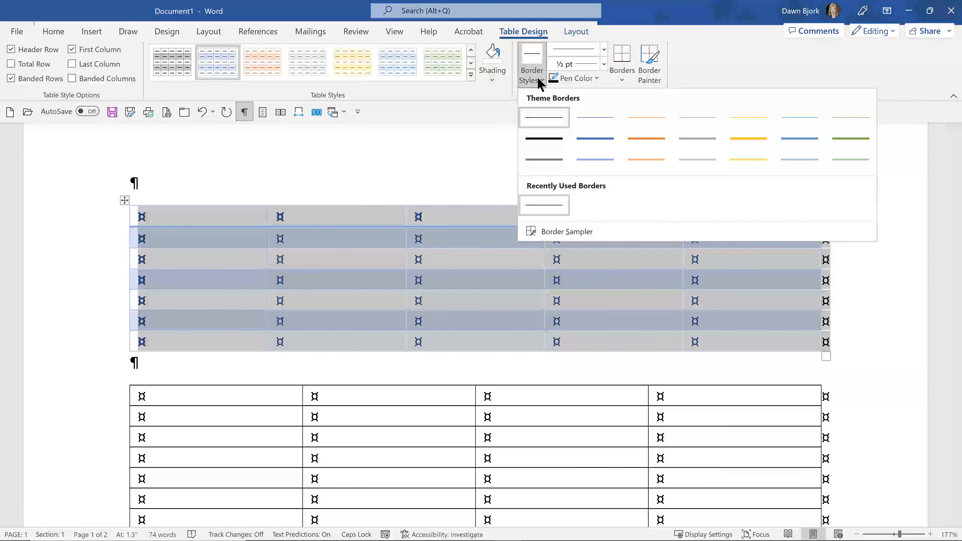
click(543, 139)
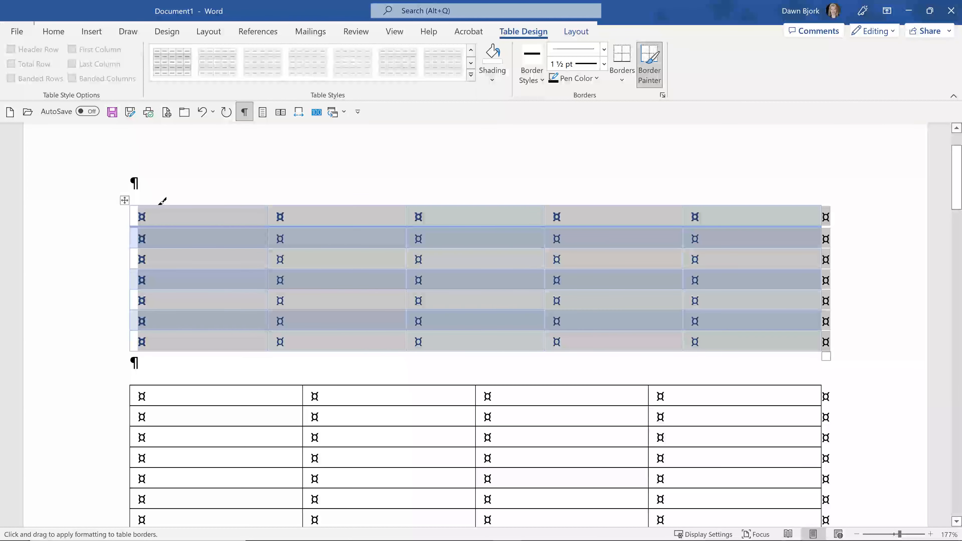
key(Escape)
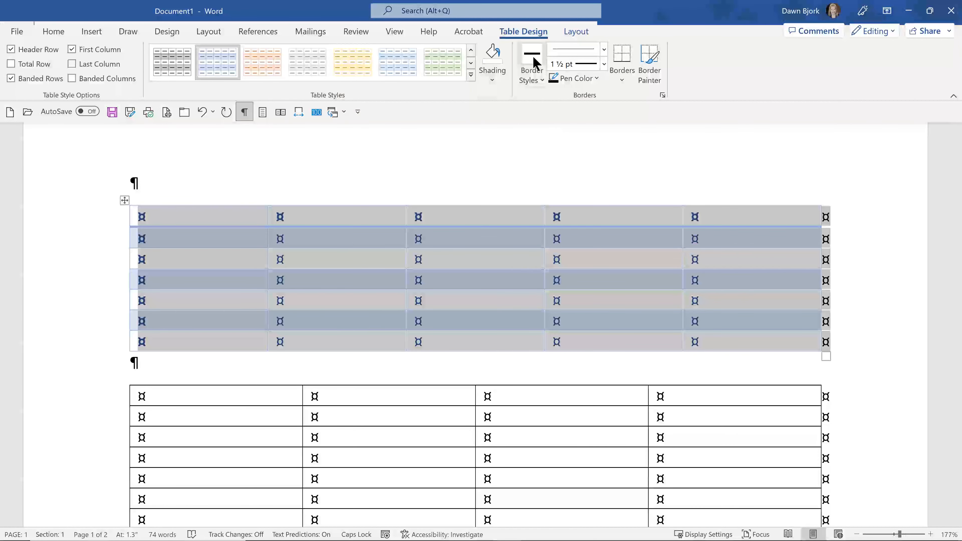
click(621, 82)
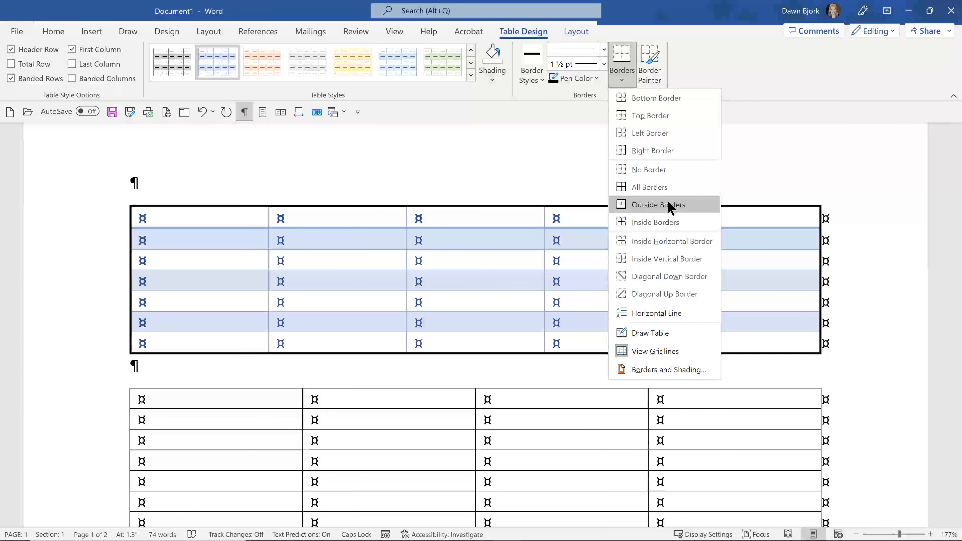
click(667, 206)
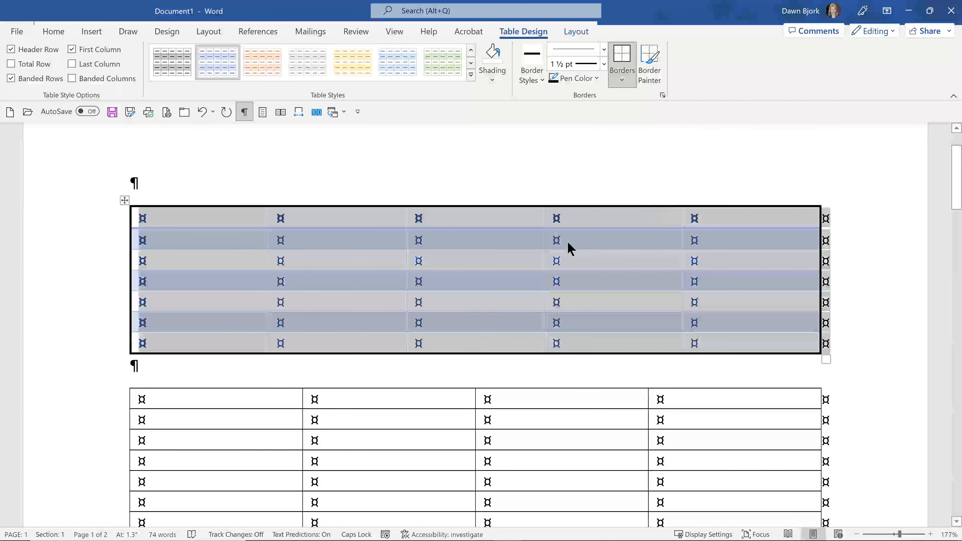
Step: Apply the green banded grid table style with green text to the five-column table
click(495, 242)
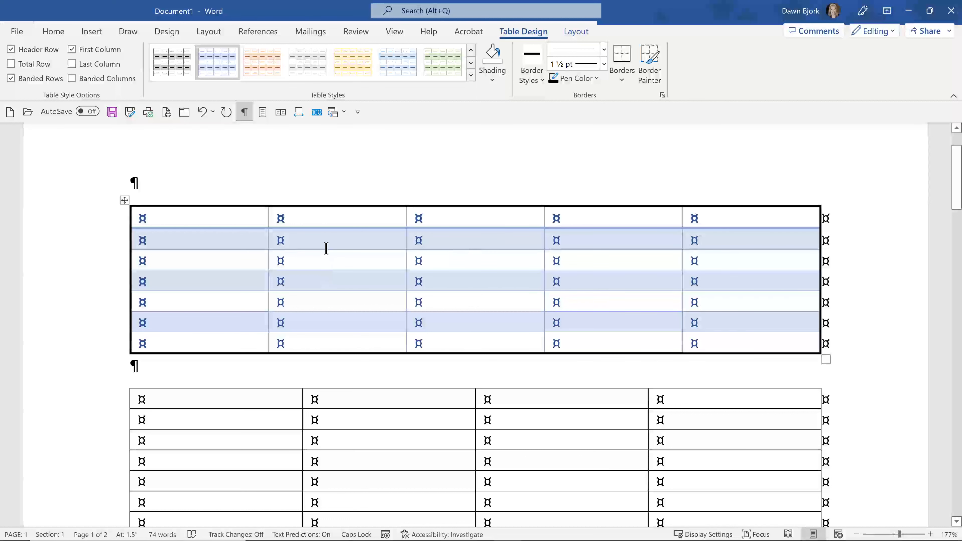
click(453, 61)
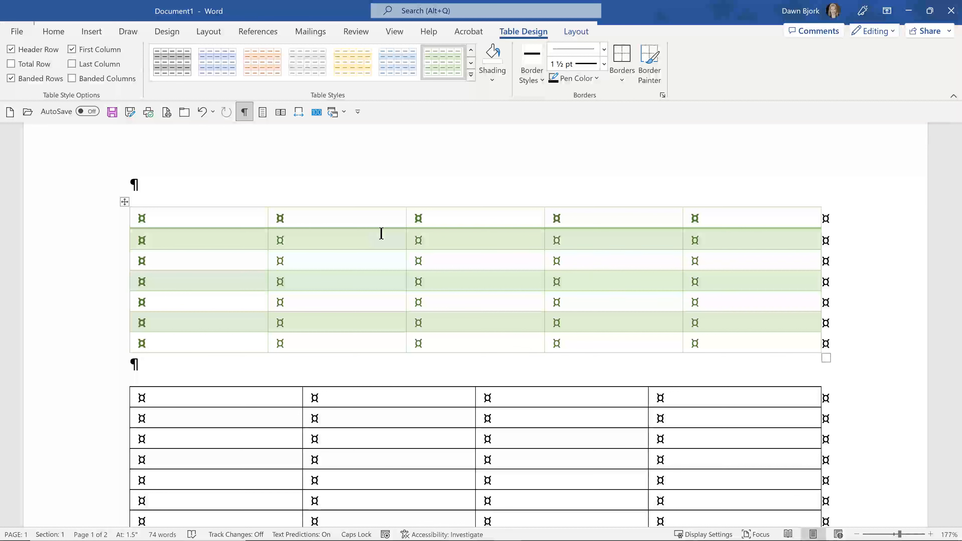
Step: Switch to the Employee Table document and practice selecting the whole table, the Employee Name header cell and the Extension column
click(344, 112)
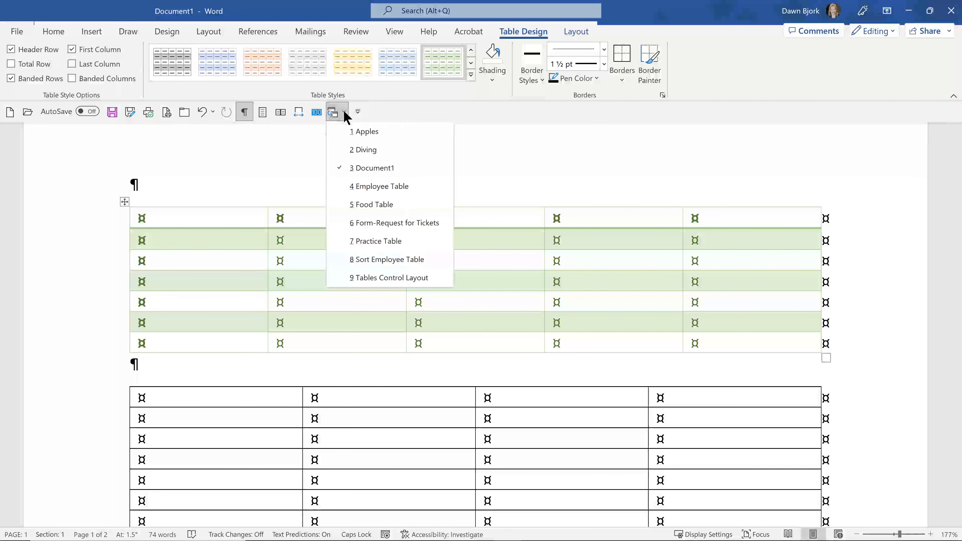
click(363, 186)
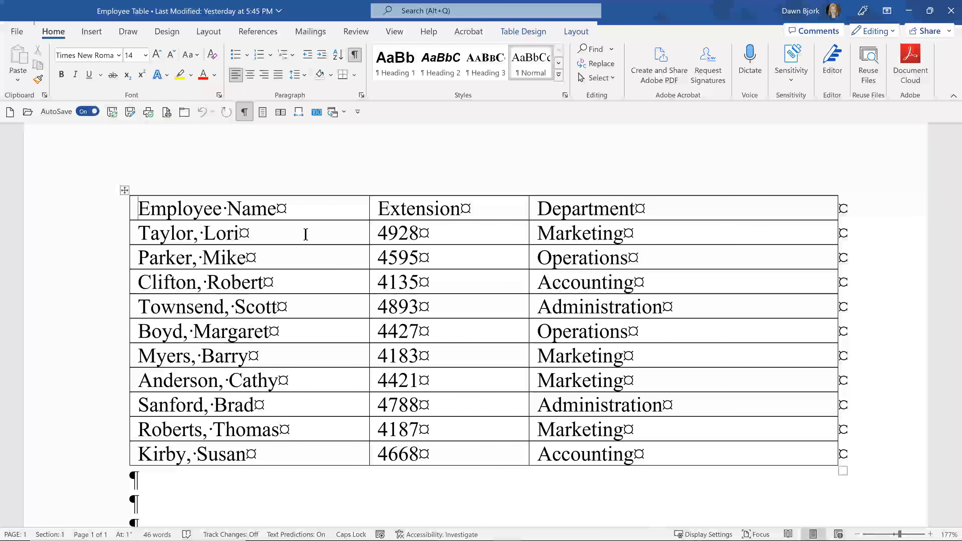
click(124, 190)
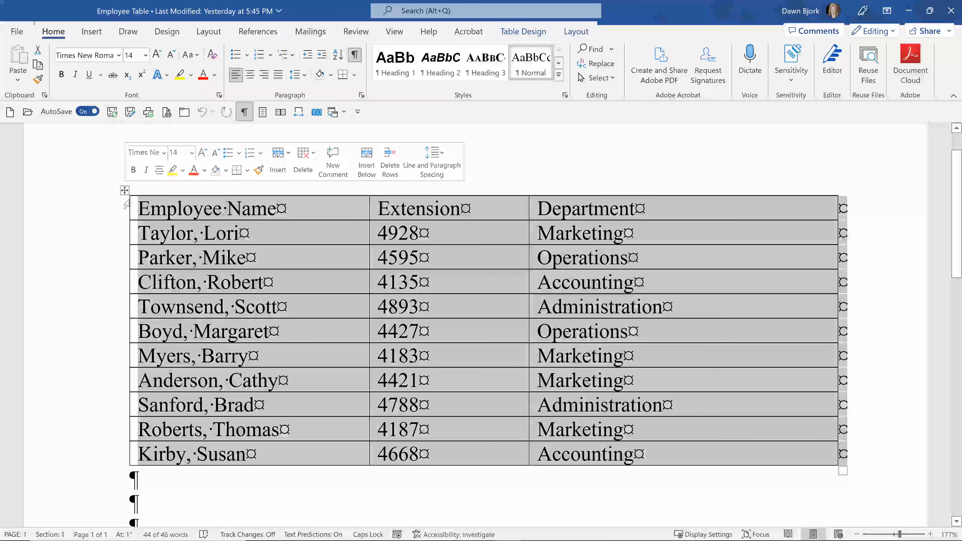
click(171, 215)
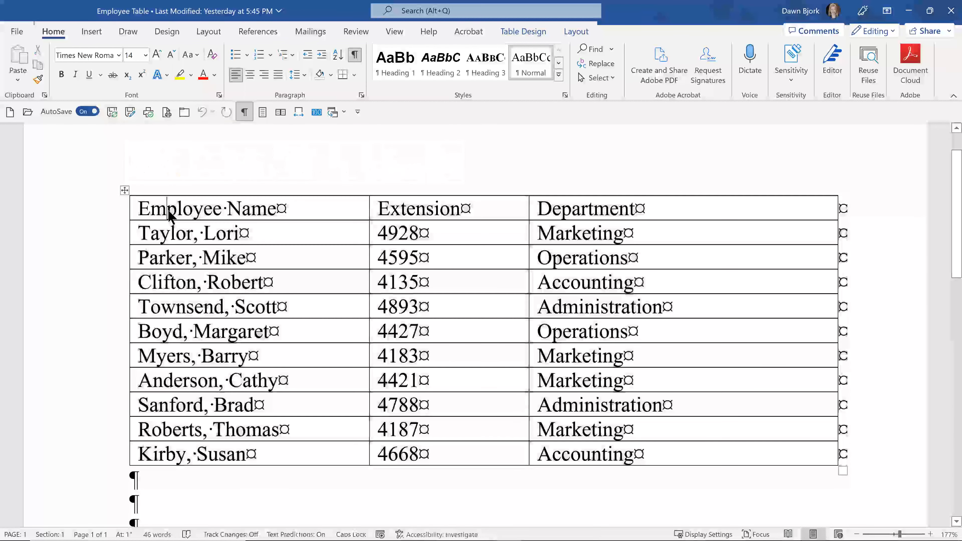
click(135, 216)
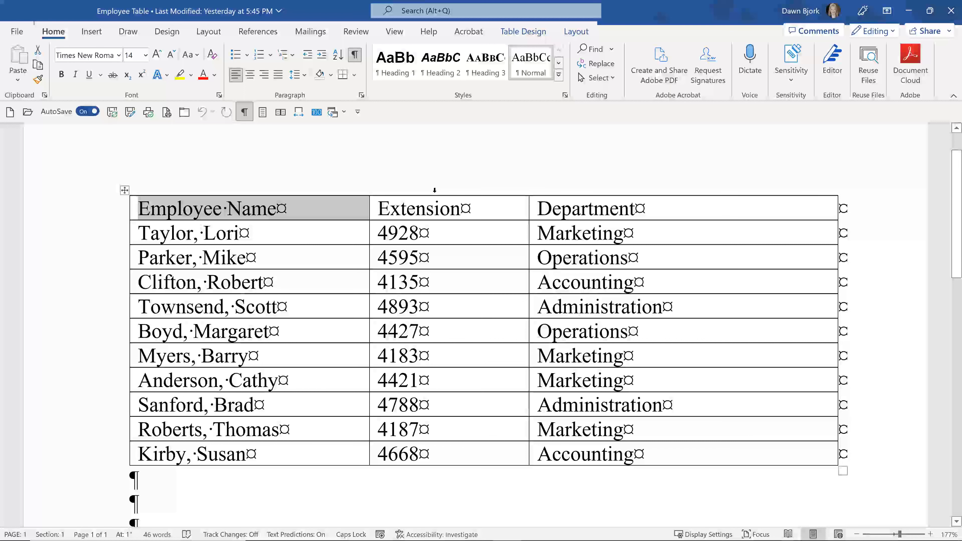
click(434, 190)
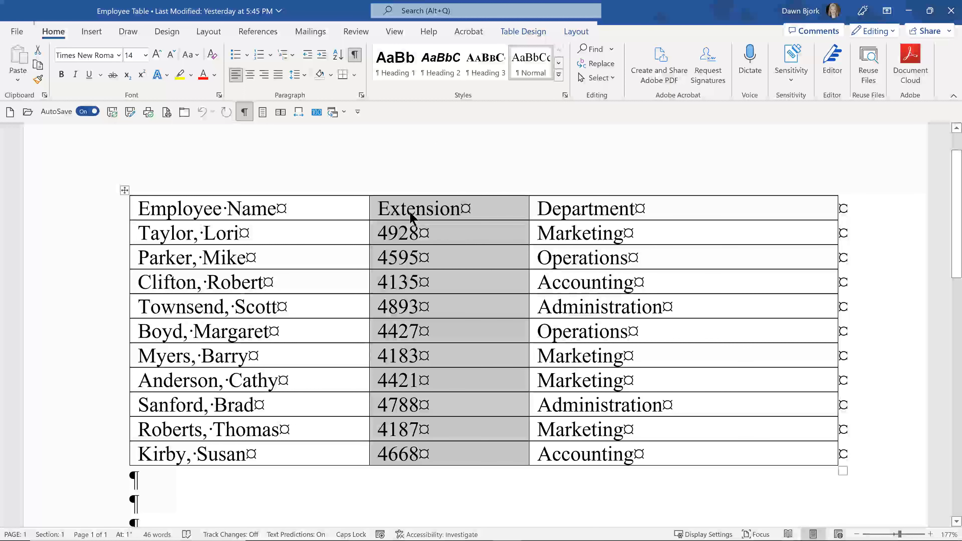
Step: Try bold formatting on the whole Extension column, and undo it
click(61, 74)
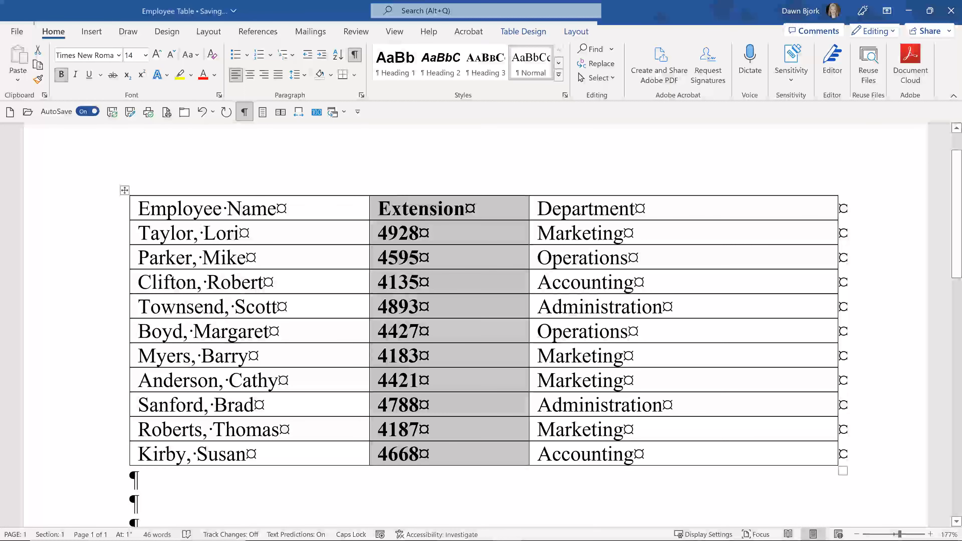
click(428, 230)
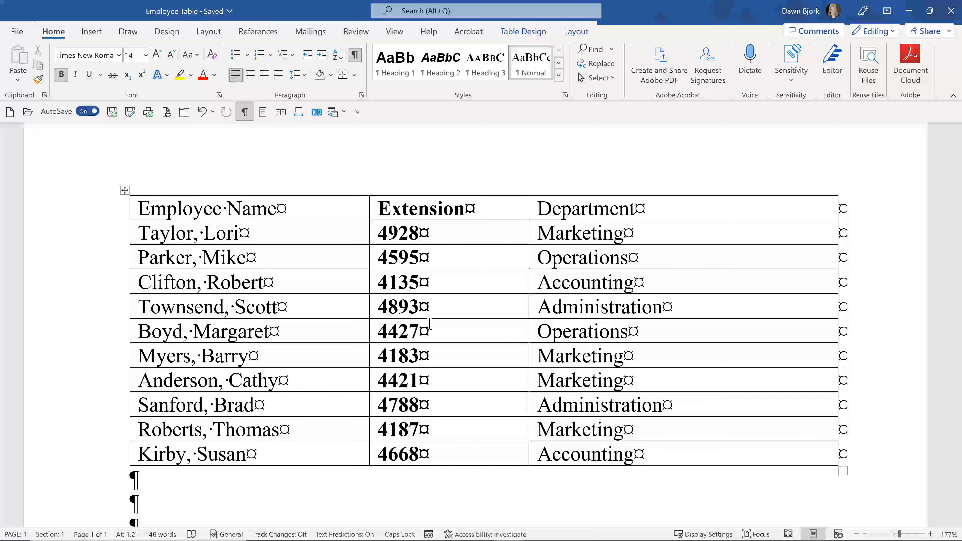
key(ctrl+z)
click(412, 260)
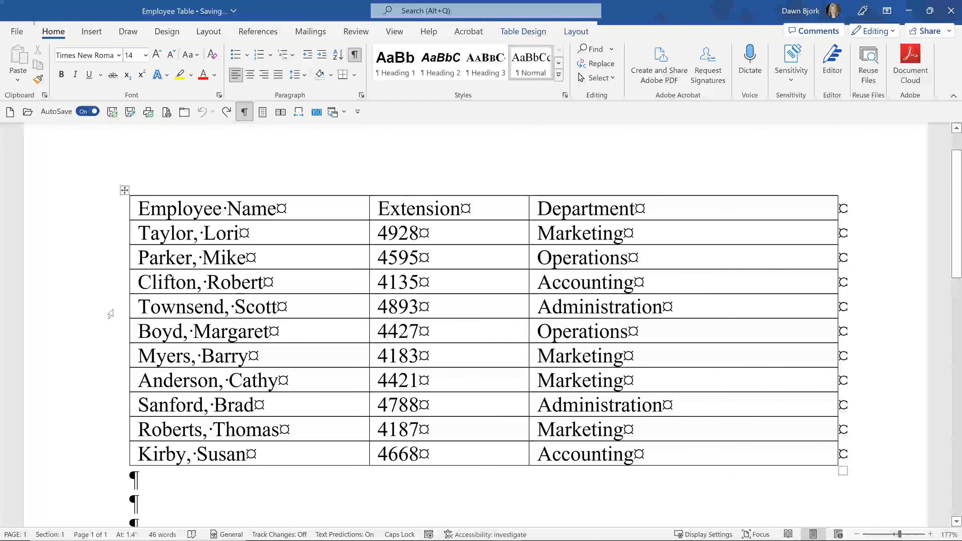
Step: Select the fourth and fifth employee rows together and insert two blank rows above them
drag(110, 314, 109, 334)
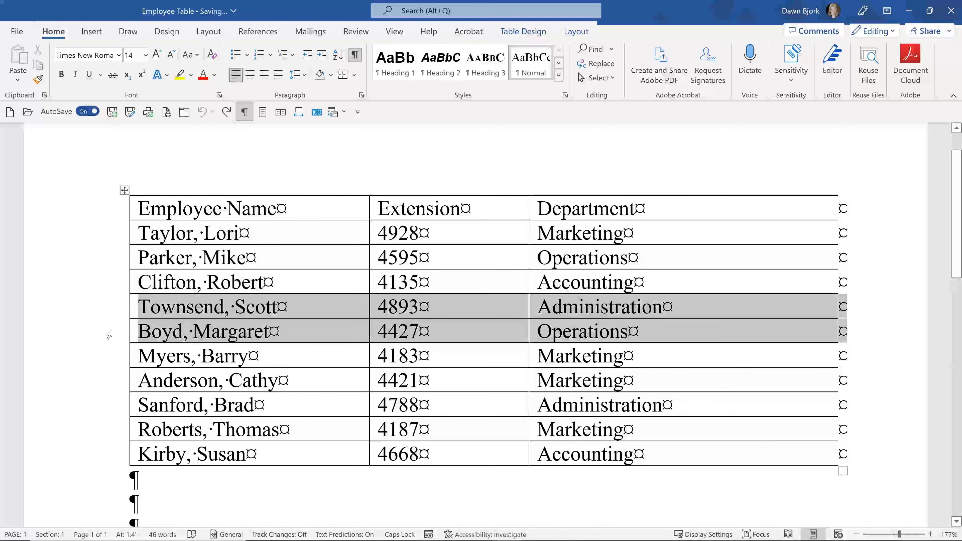
click(118, 313)
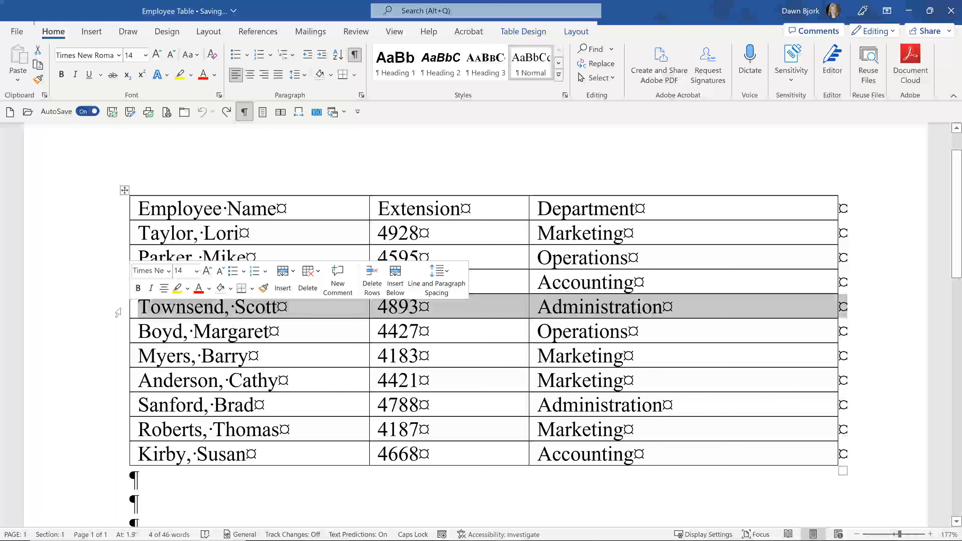
shift+click(112, 332)
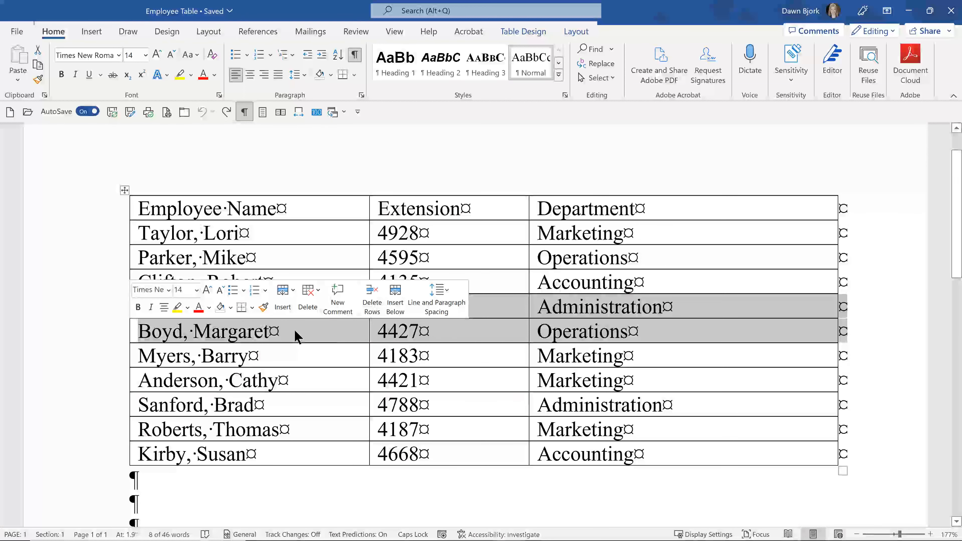
click(291, 289)
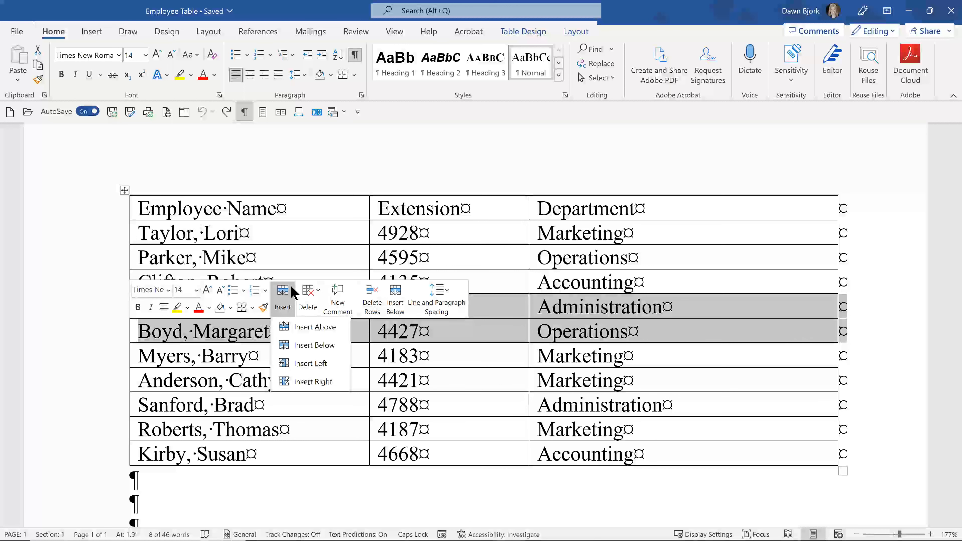
click(313, 326)
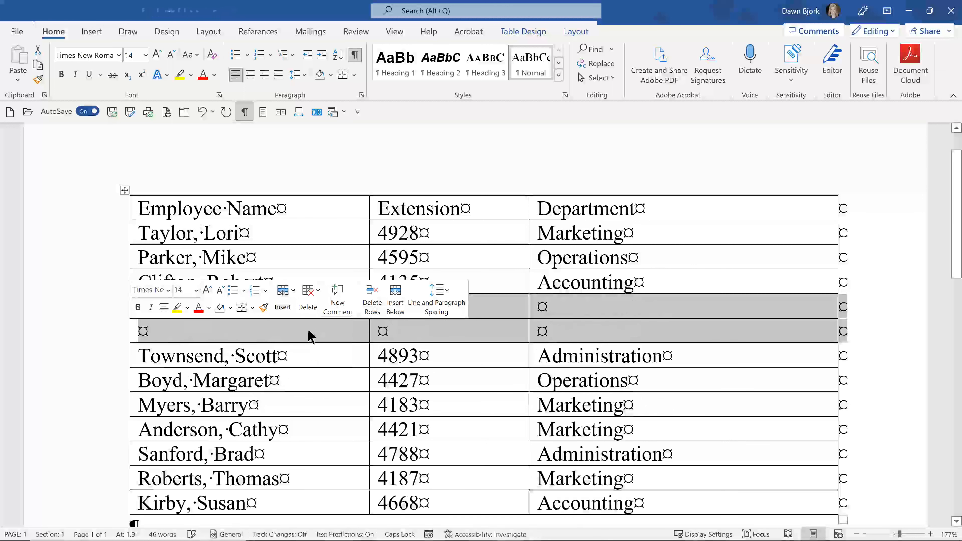
click(308, 328)
scroll(309, 328, down, 2)
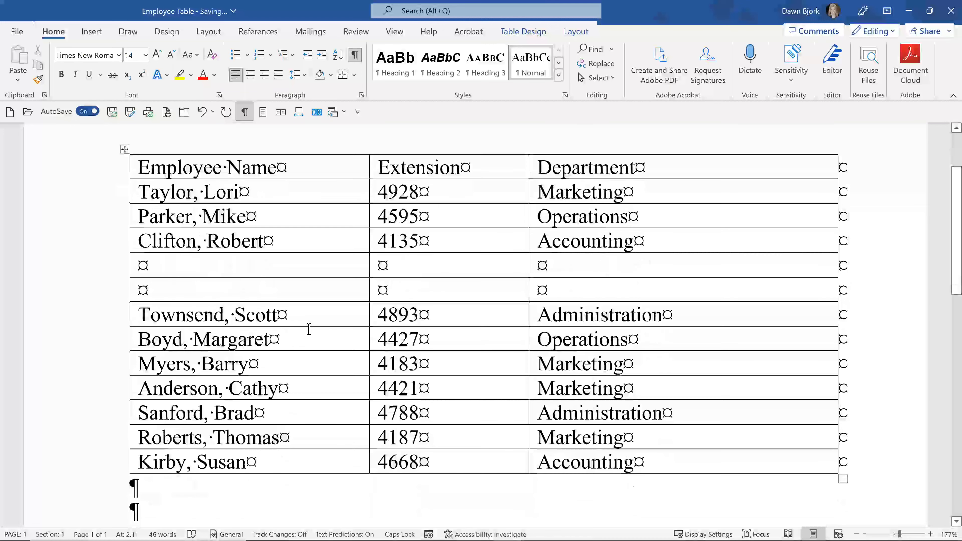
scroll(308, 328, up, 1)
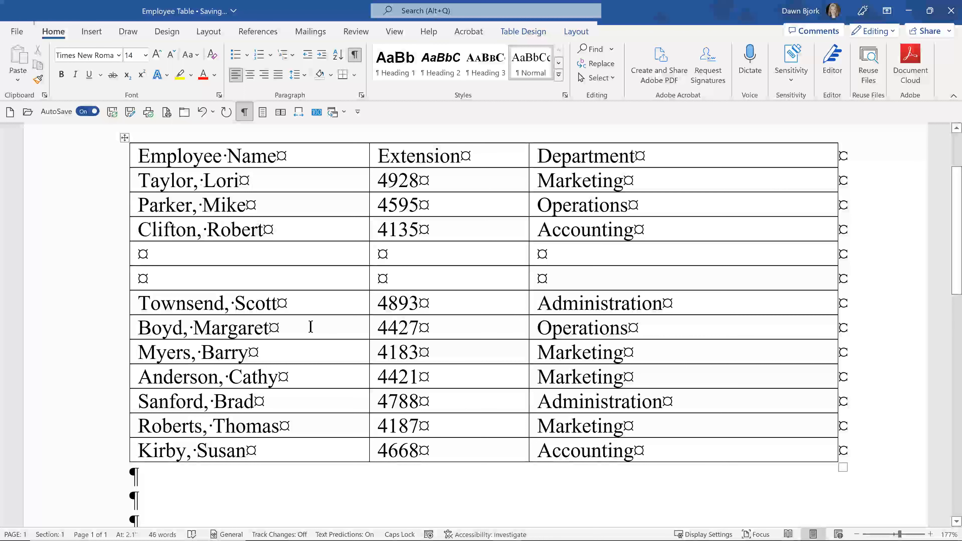
Step: Undo the insertion of the two blank rows and clear the row selection
key(ctrl+z)
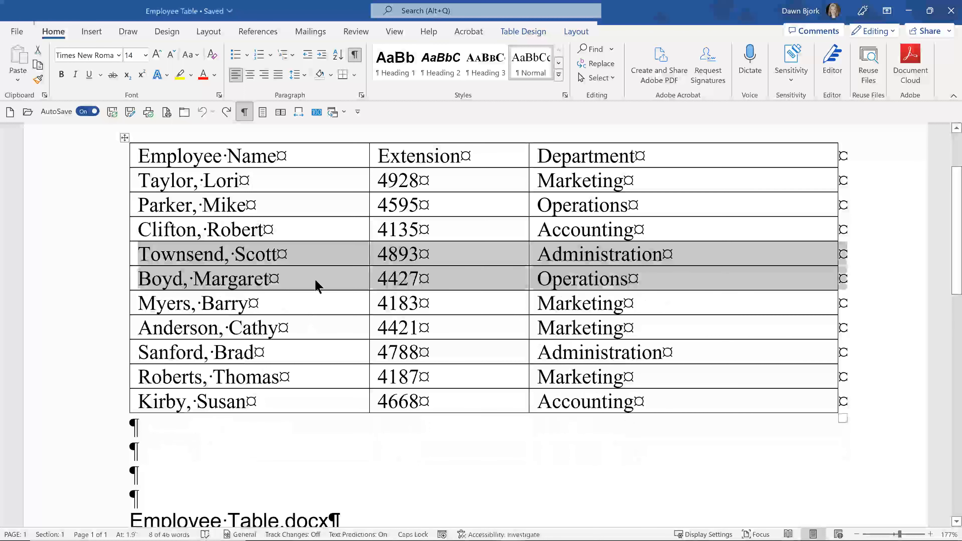
click(321, 260)
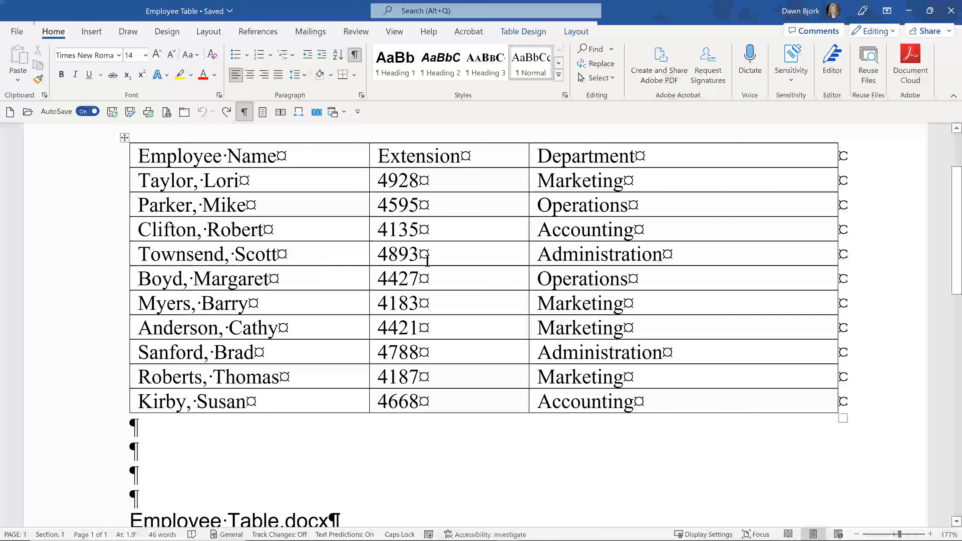
scroll(423, 255, up, 2)
scroll(427, 261, down, 1)
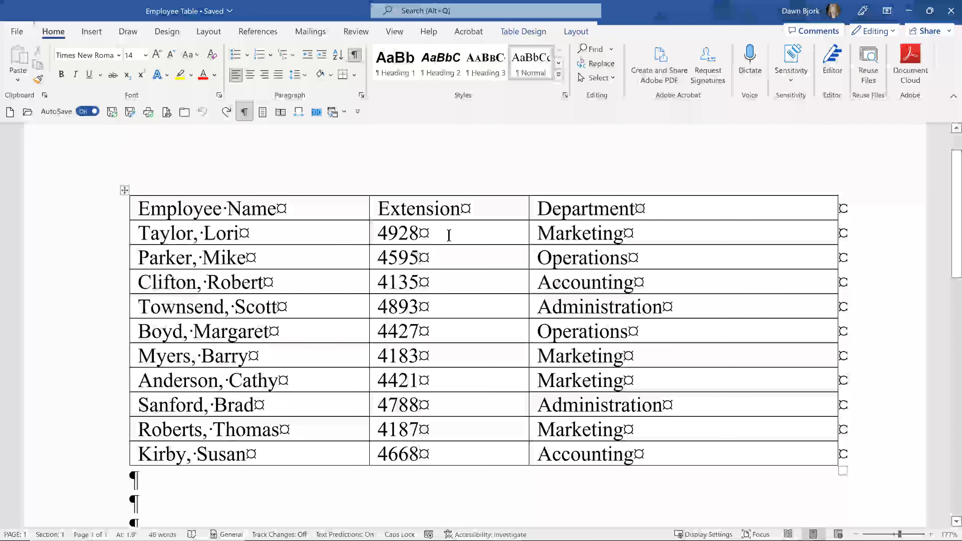
Step: Narrow the Extension column to just wider than its header by moving its border with the Department column
click(448, 235)
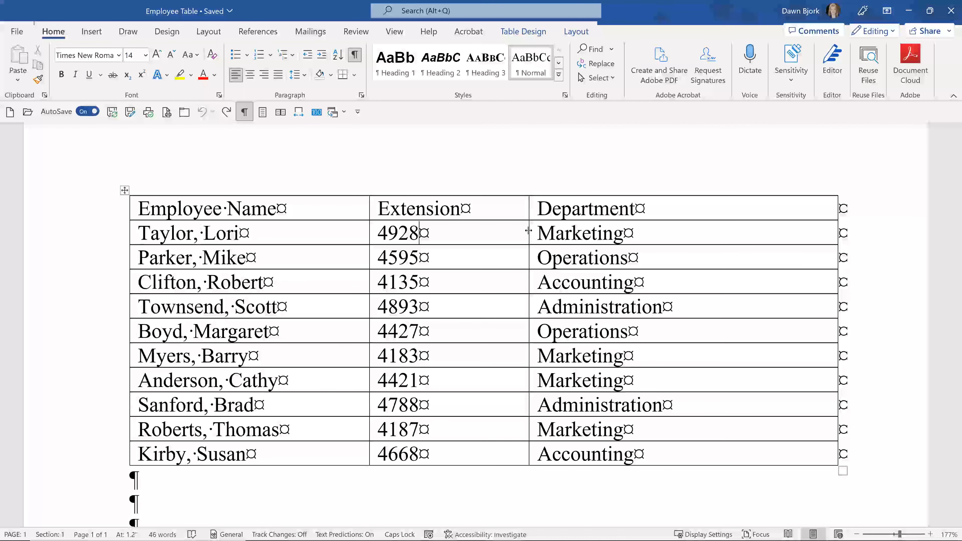
drag(528, 230, 481, 232)
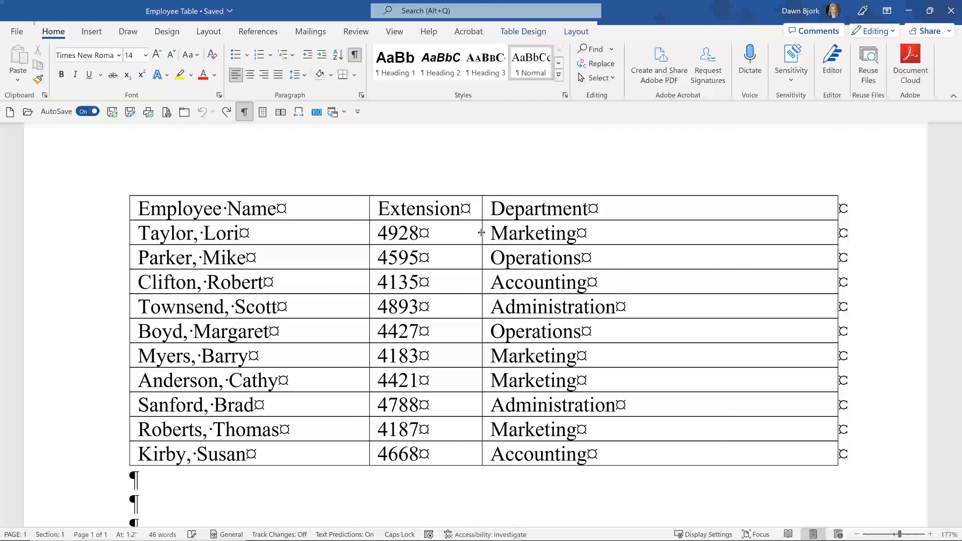
click(480, 232)
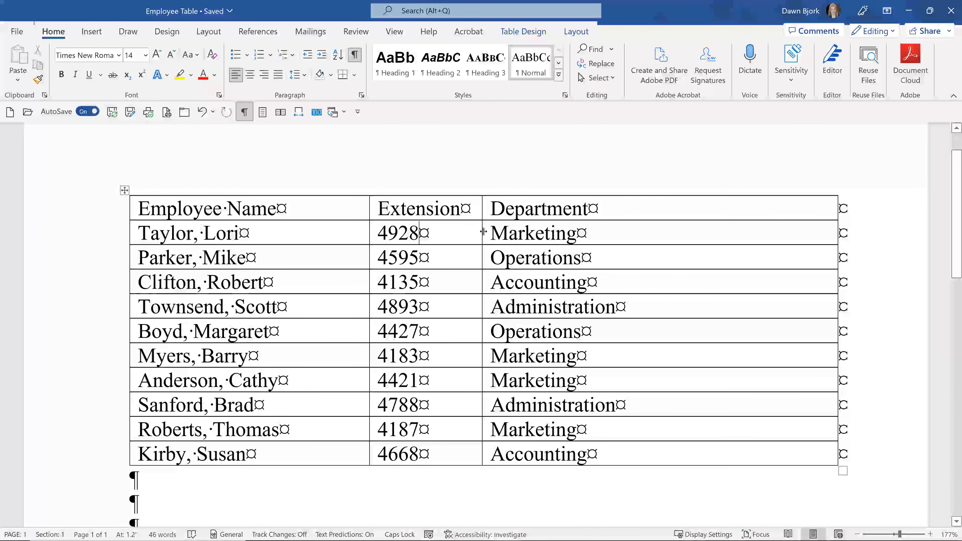
mouse_move(482, 231)
mouse_down()
mouse_move(644, 235)
mouse_move(487, 249)
mouse_up()
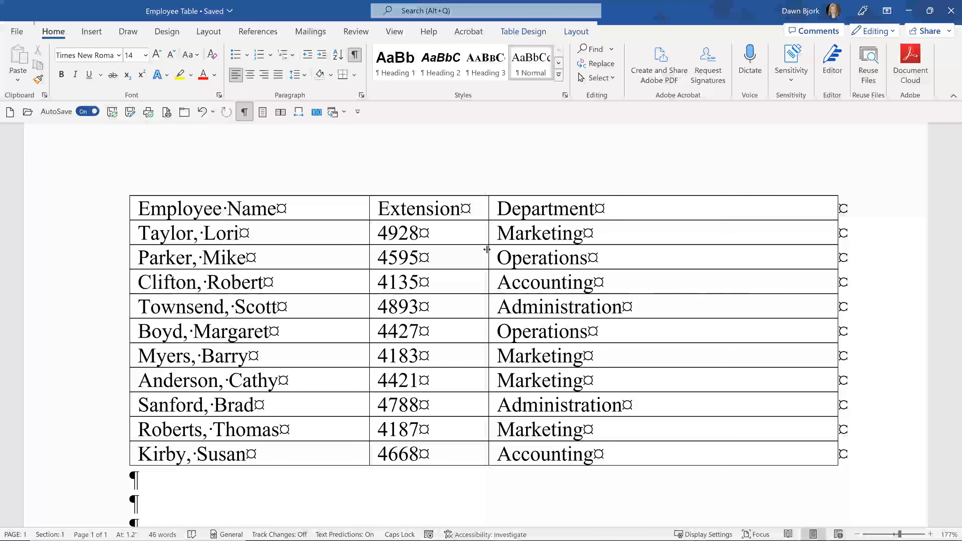
drag(487, 249, 486, 250)
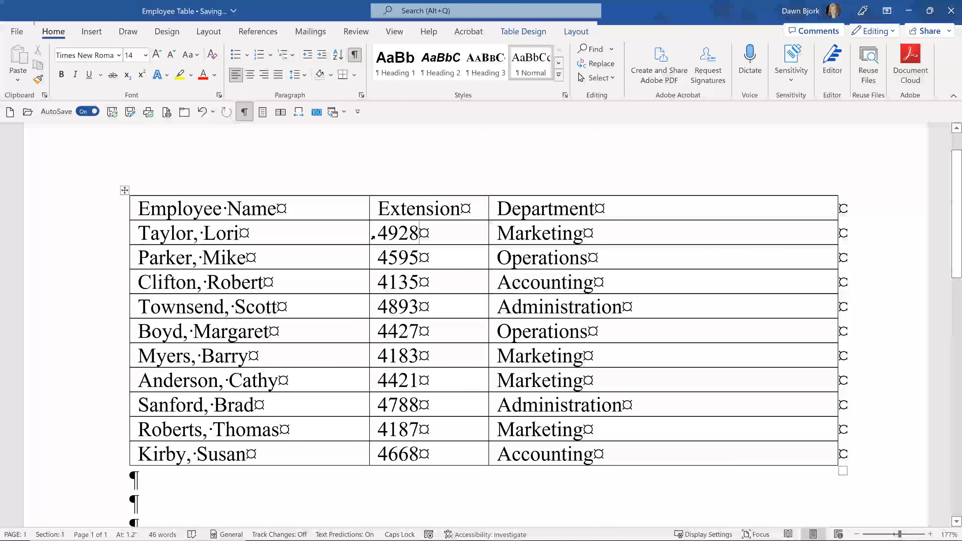
Step: Try widening only the first employee's Extension cell into the Department column, and undo the change
click(373, 236)
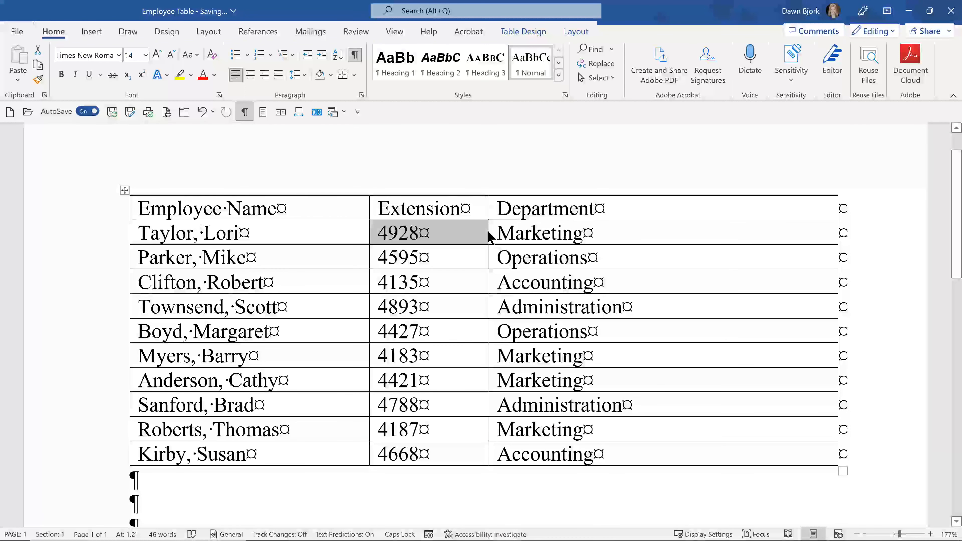
drag(489, 230, 637, 238)
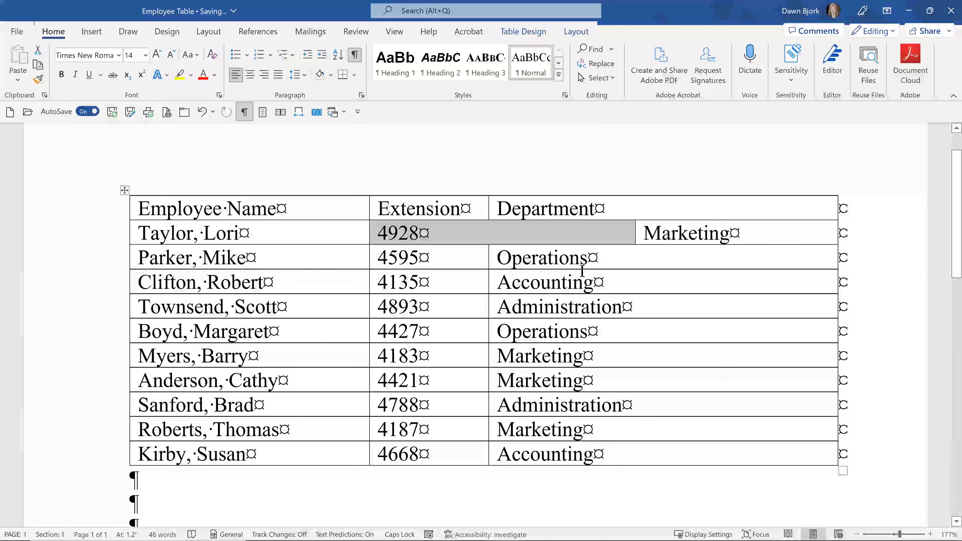
key(ctrl+z)
click(465, 256)
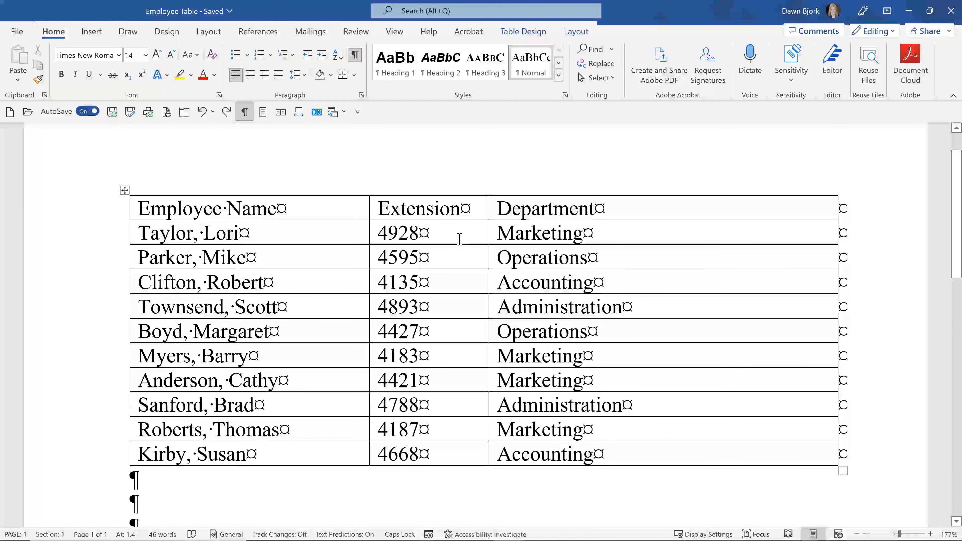
scroll(459, 232, up, 1)
scroll(459, 233, down, 1)
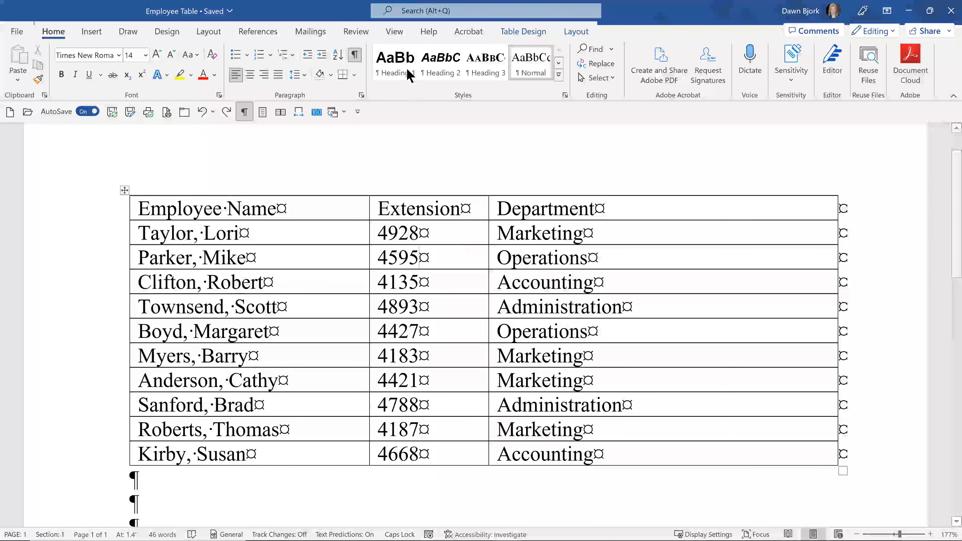
Step: Show the ruler and narrow the Department column so the table ends at about 4.9 inches on the ruler
click(394, 34)
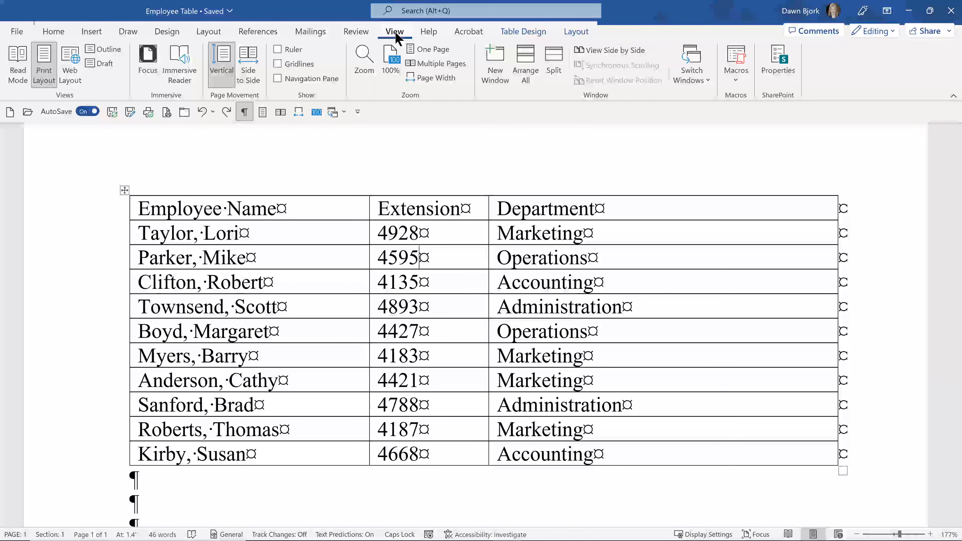
click(279, 50)
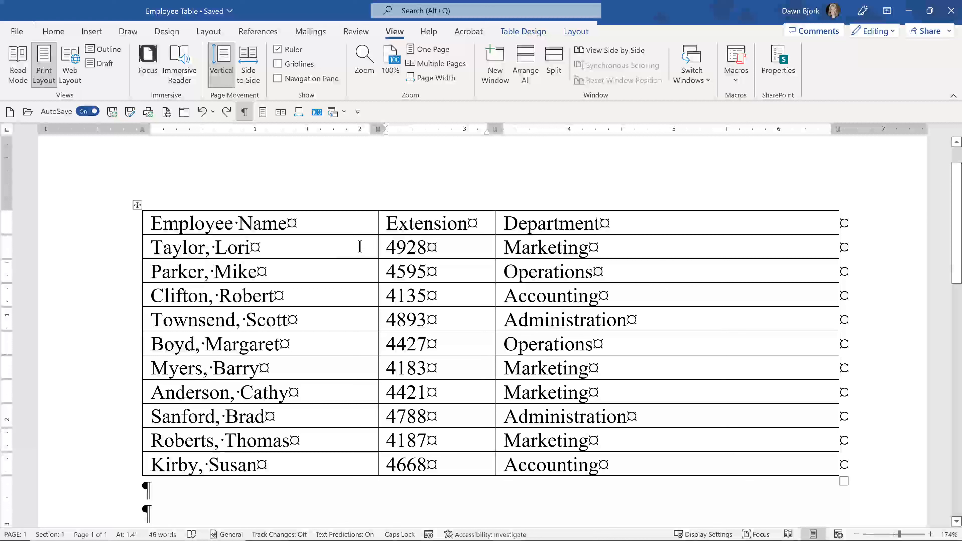
scroll(360, 246, down, 1)
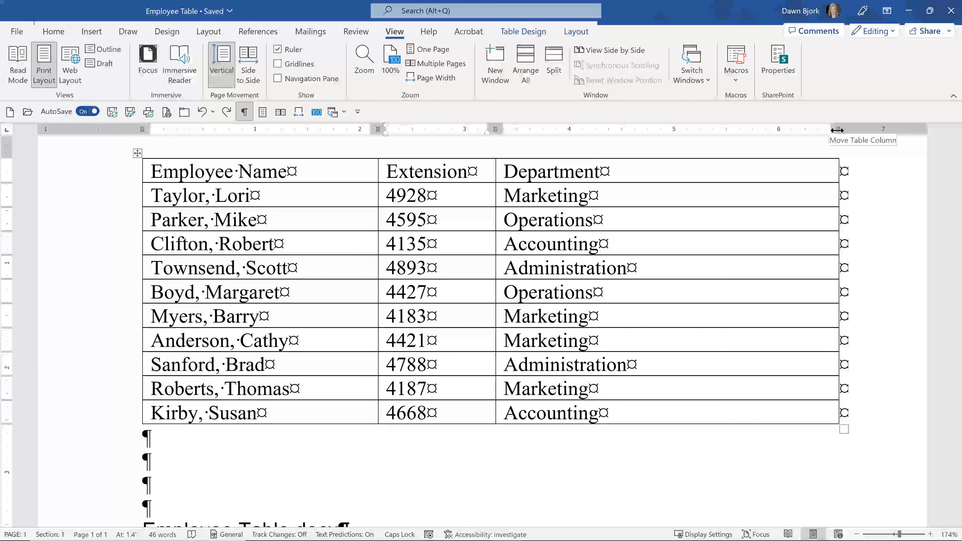
drag(836, 130, 665, 157)
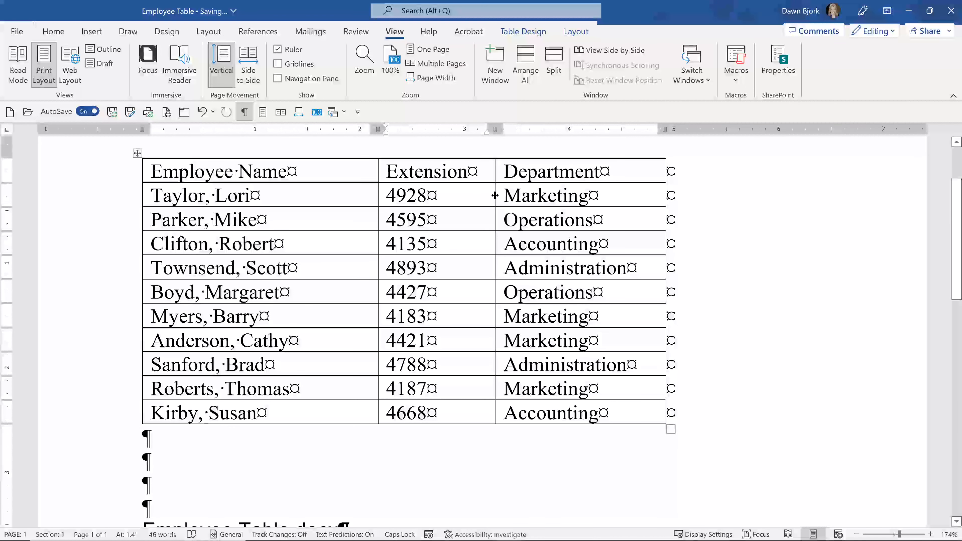
Step: Shift the border between Extension and Department, widening the Extension column to about 3.5 inches on the ruler while keeping Department's width
mouse_move(495, 195)
mouse_down()
mouse_move(510, 195)
mouse_move(490, 194)
mouse_up()
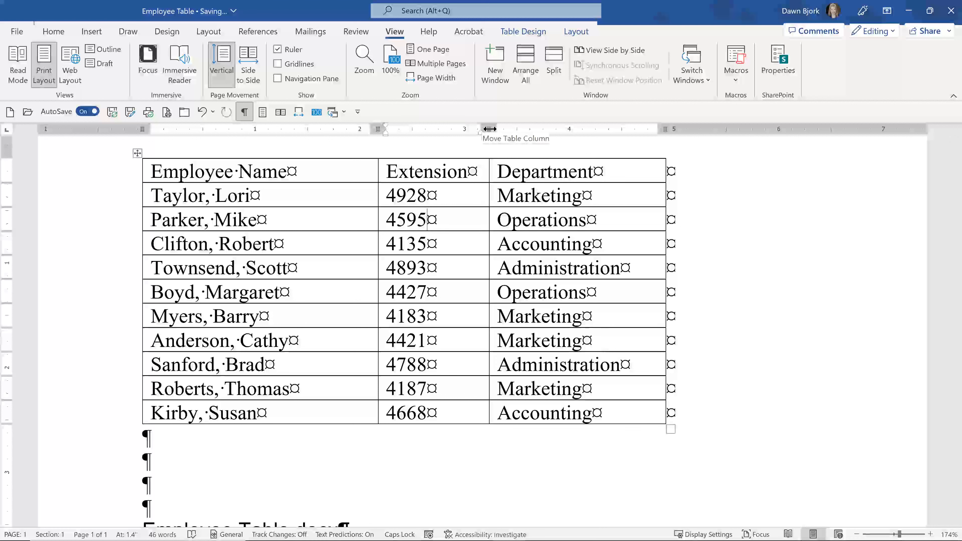
drag(489, 129, 521, 131)
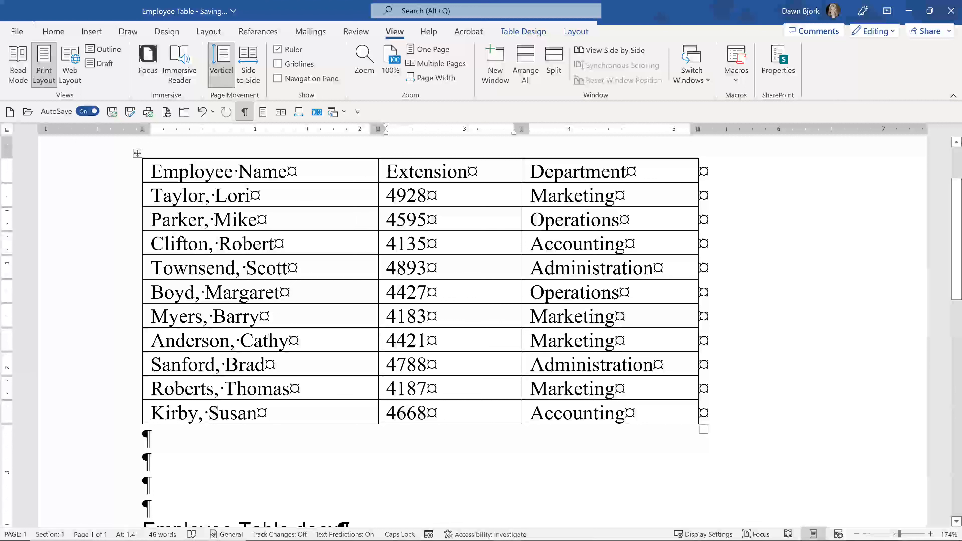
click(269, 196)
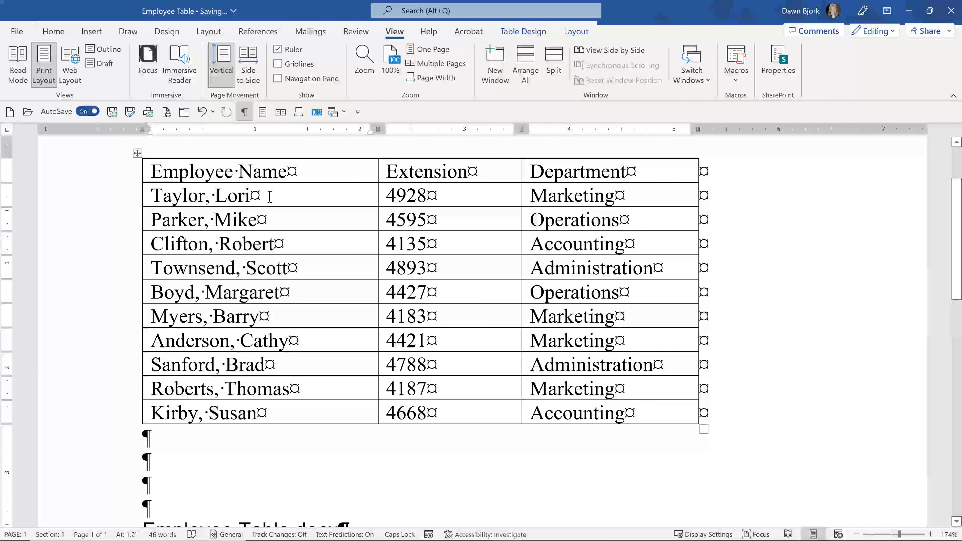
Step: Make the table's header row bold and increase its font size to 16 pt
click(576, 31)
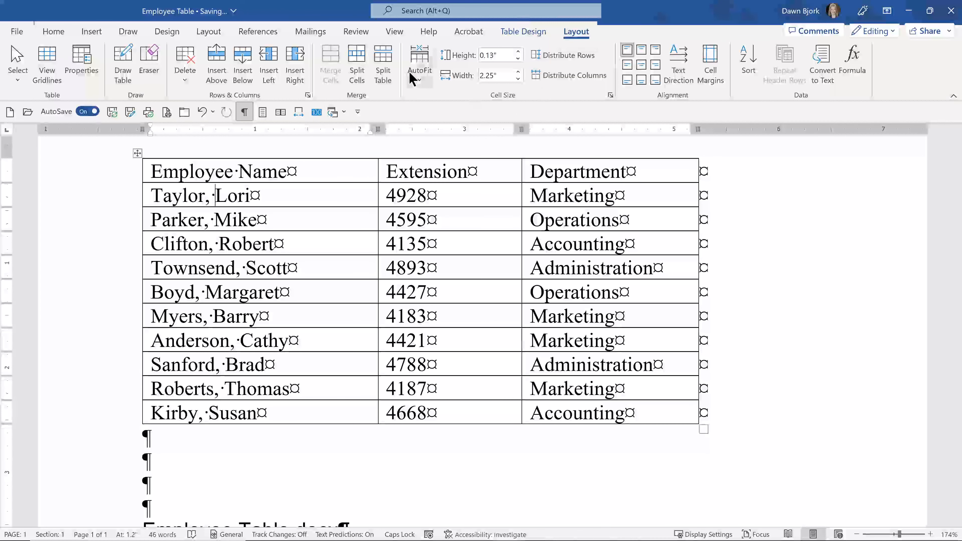
click(196, 168)
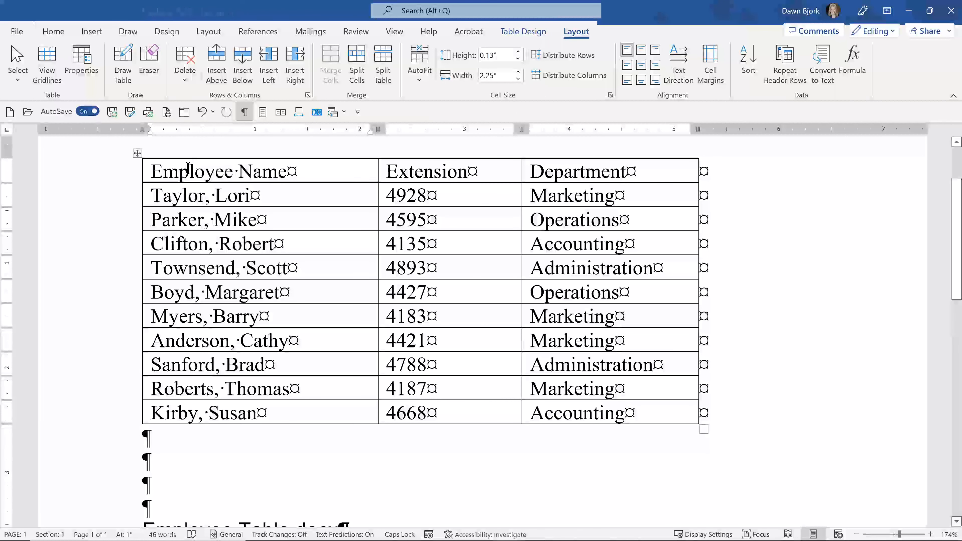
click(117, 173)
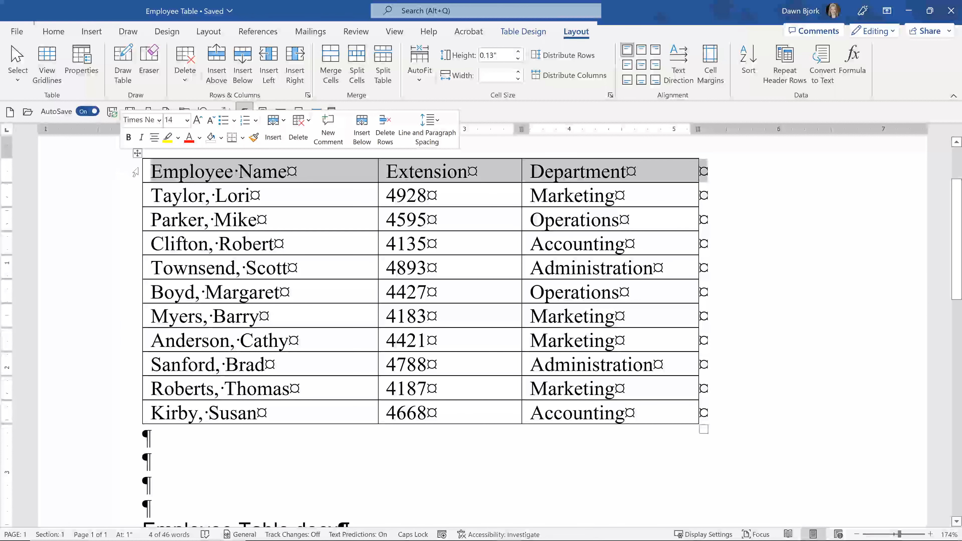
click(128, 138)
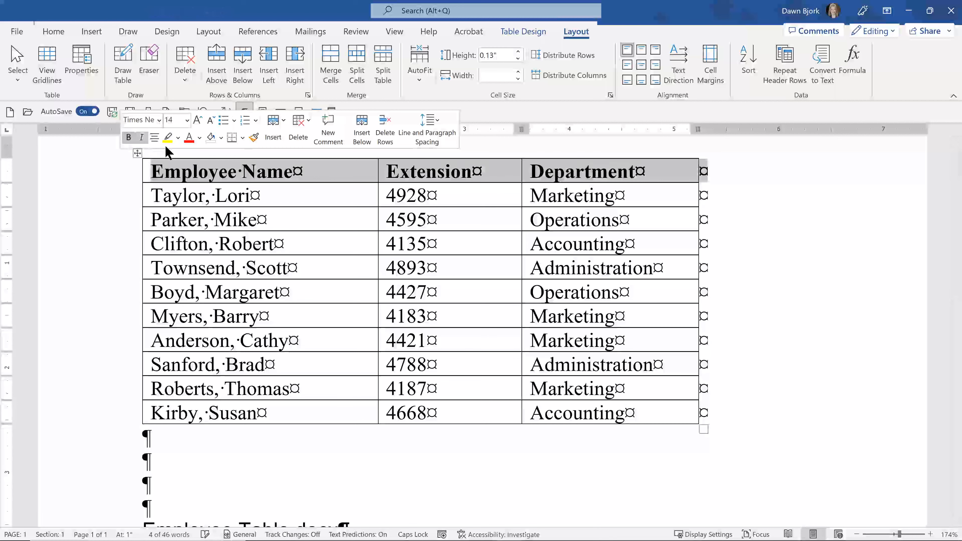
click(198, 119)
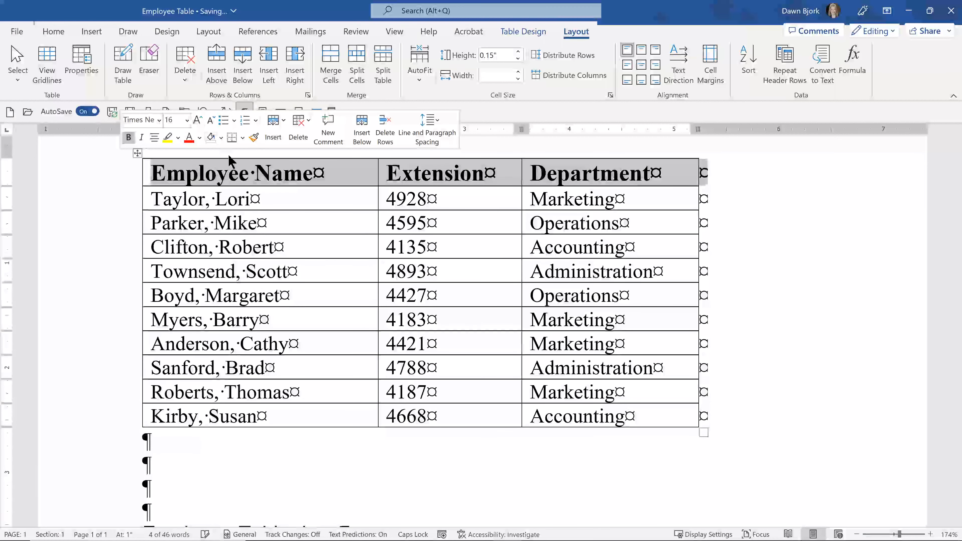
click(234, 175)
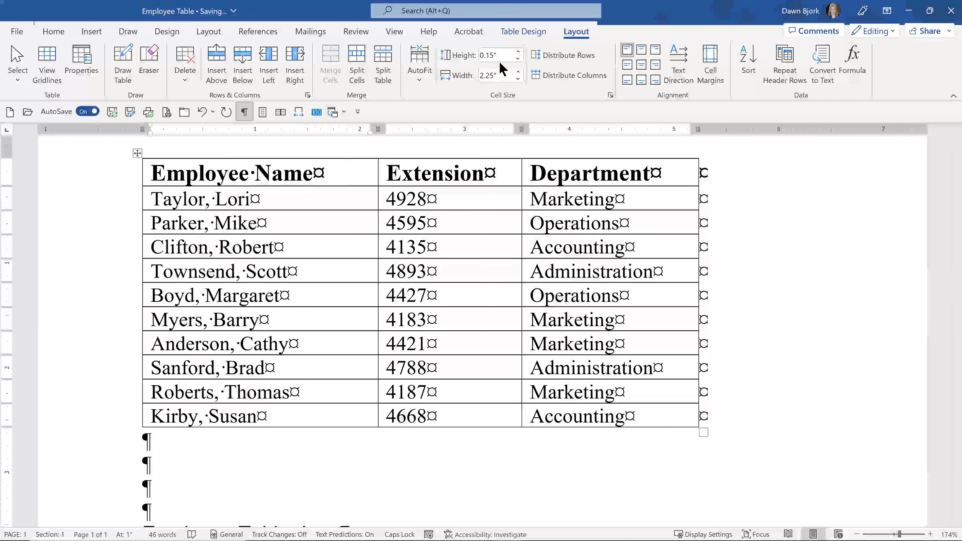
Step: Set the header row's height to 0.4" and the Employee Name column's width to 2"
click(518, 52)
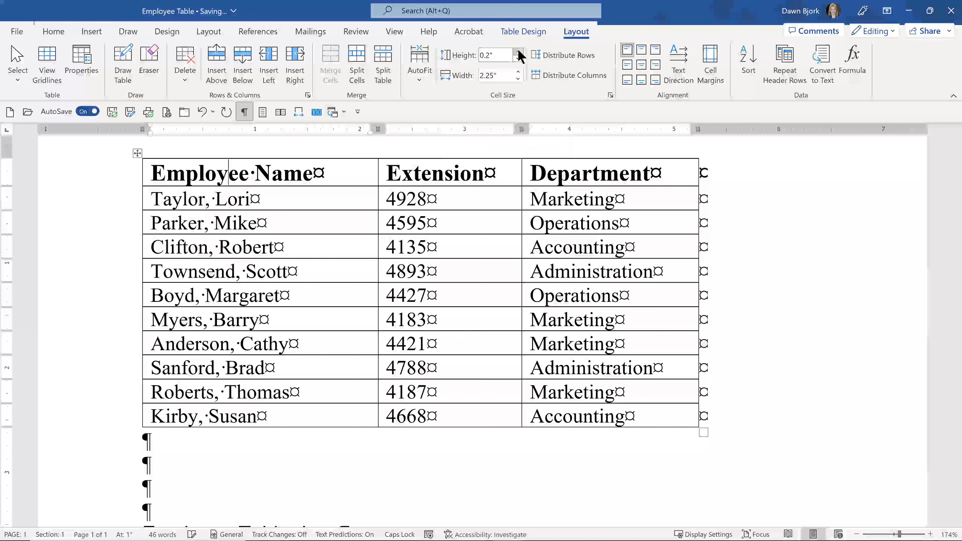
click(518, 52)
click(518, 52)
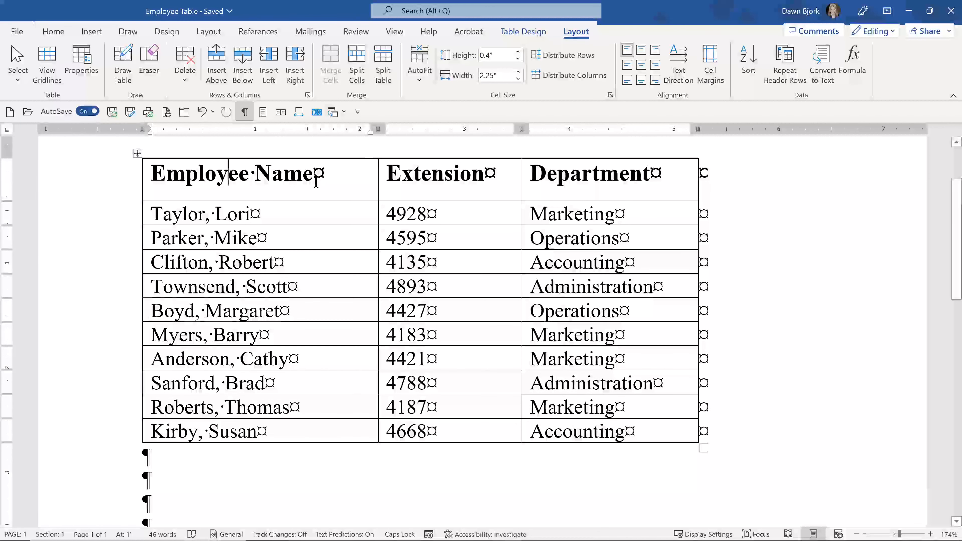
click(517, 78)
click(517, 78)
click(517, 78)
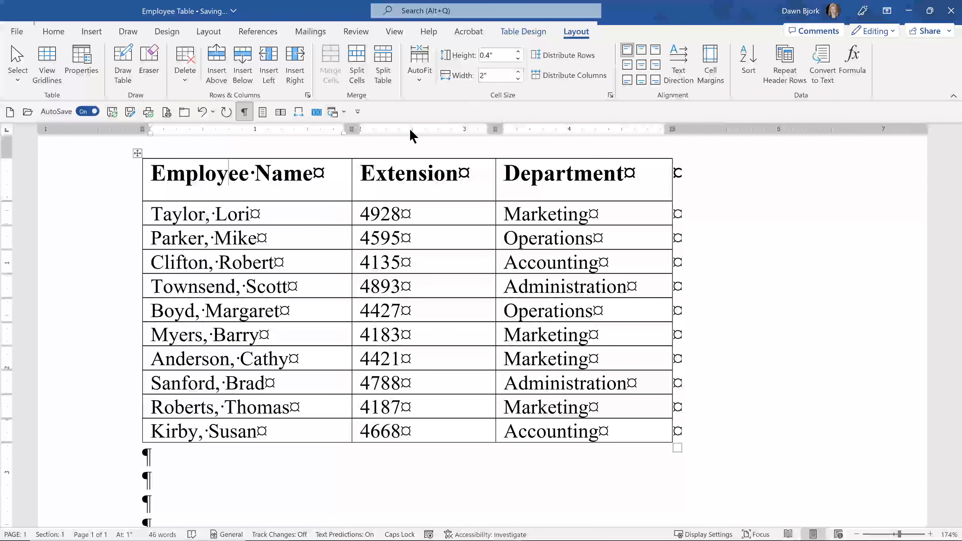
Step: Try centred and bottom-right alignment on the header row, settling on text centred vertically and aligned left
click(106, 176)
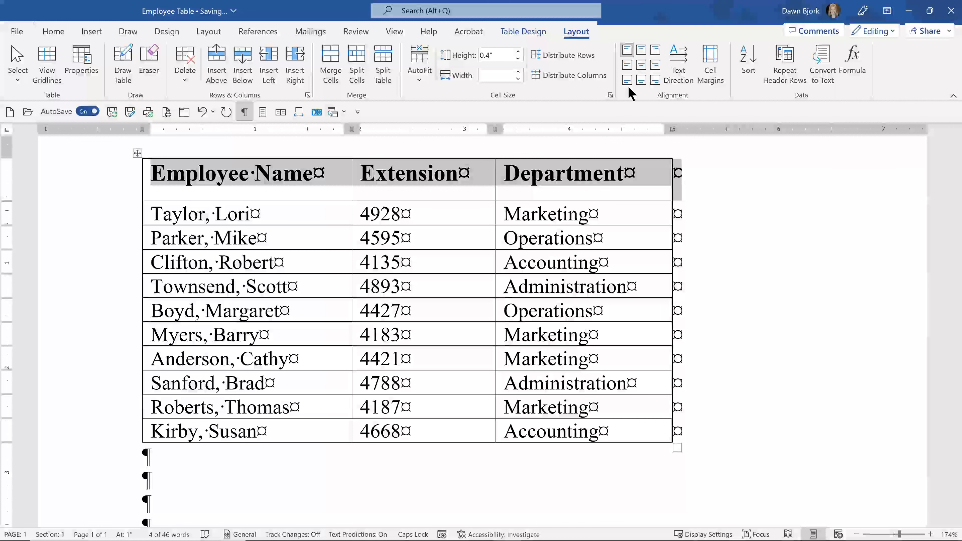
click(627, 65)
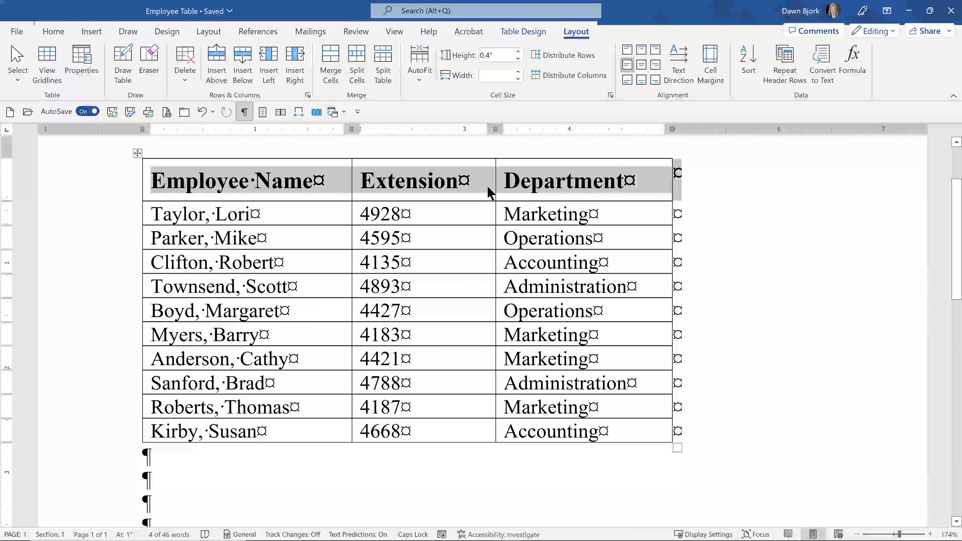
click(642, 64)
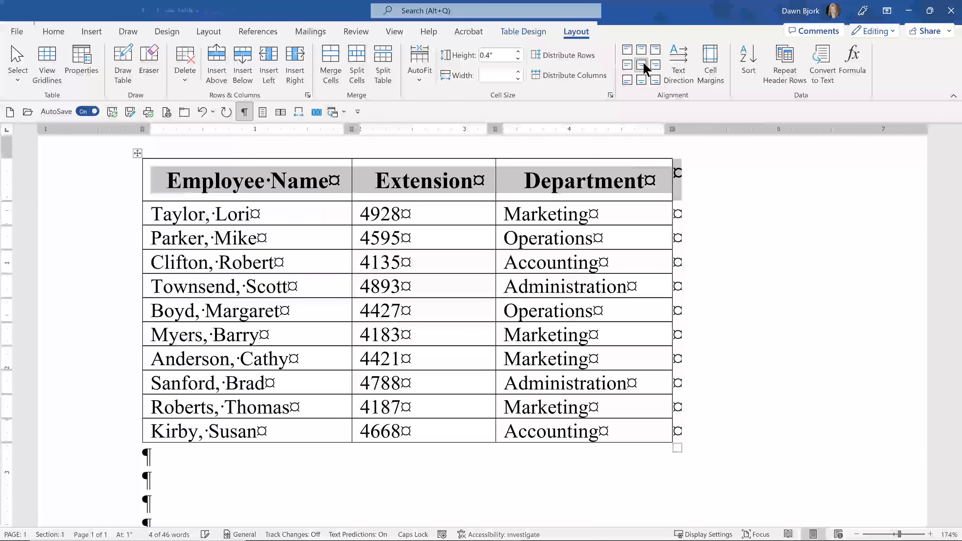
click(627, 64)
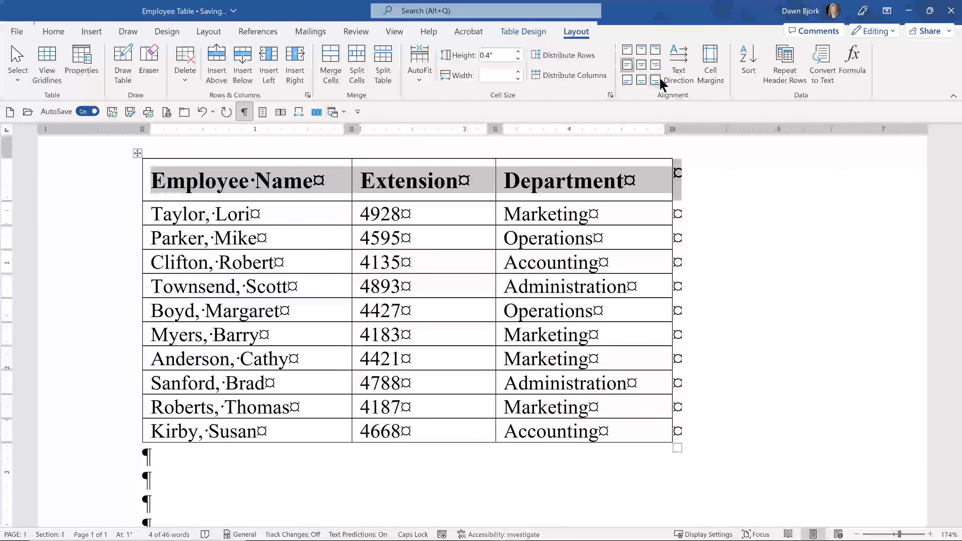
click(655, 79)
click(627, 66)
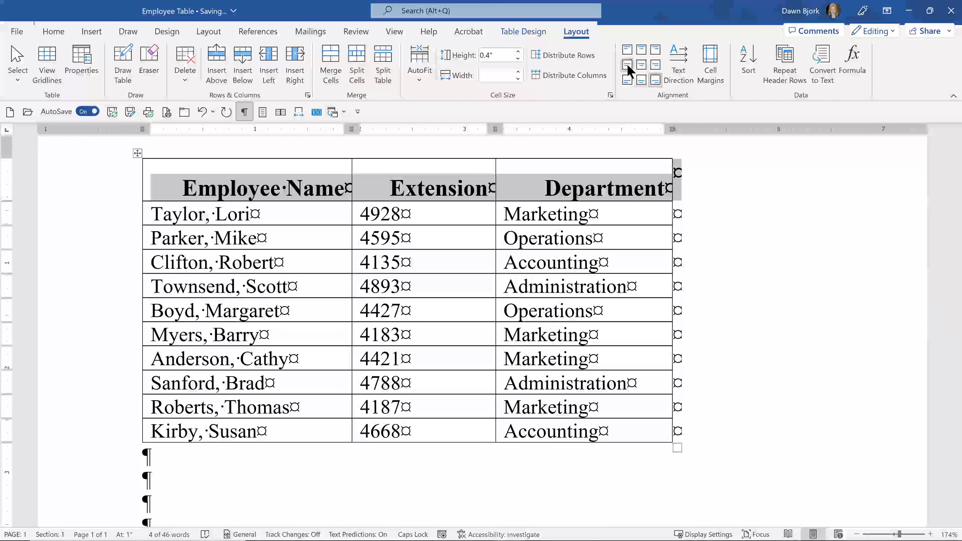
click(318, 178)
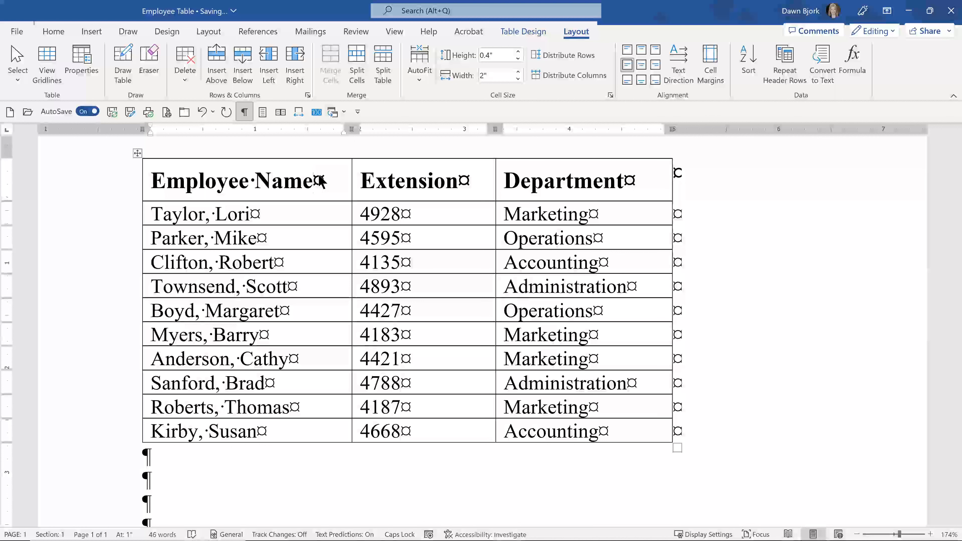
click(425, 260)
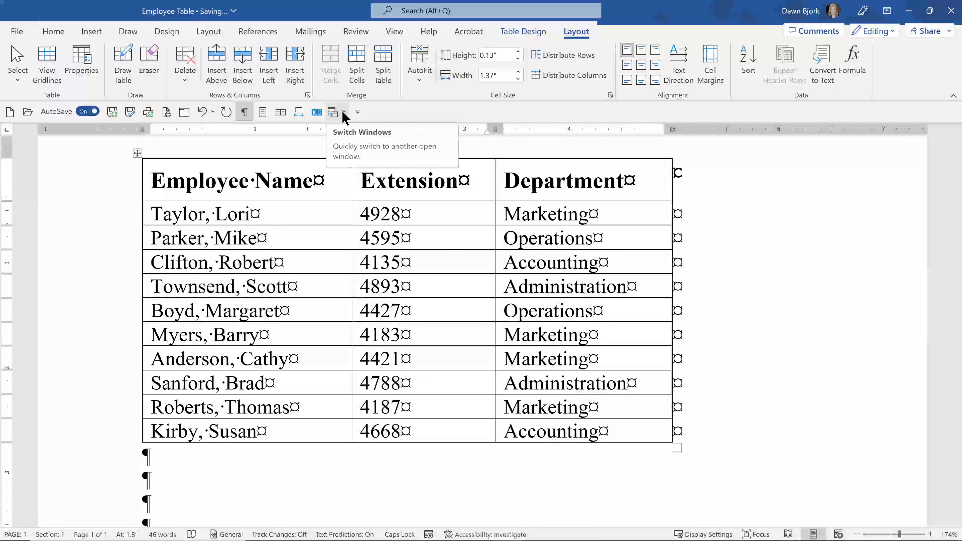
Step: Switch to the Apples document and maximize its window
click(335, 113)
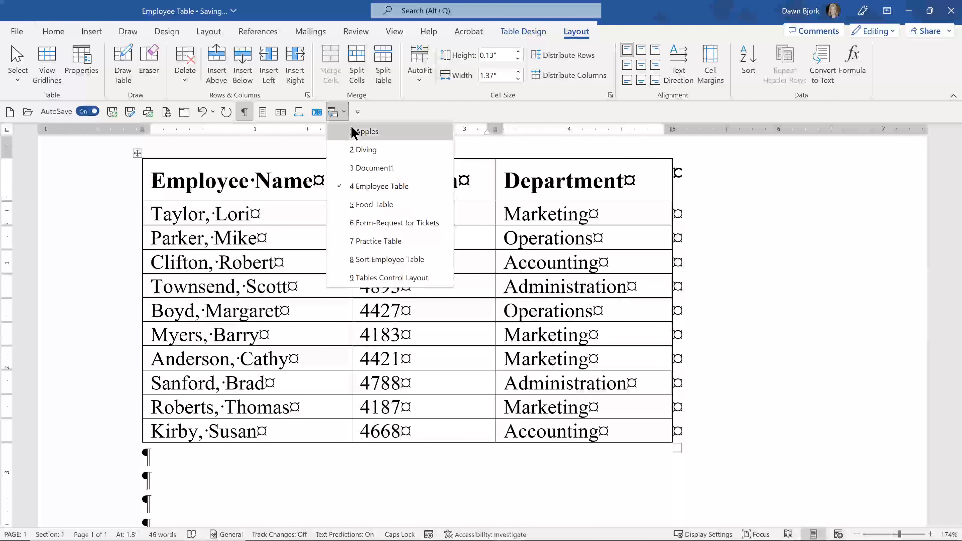
click(354, 131)
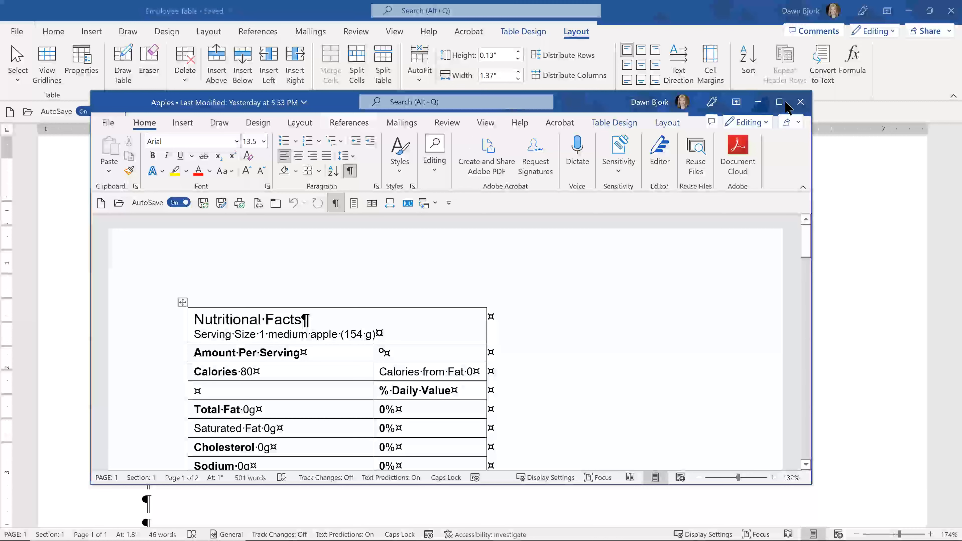
click(779, 102)
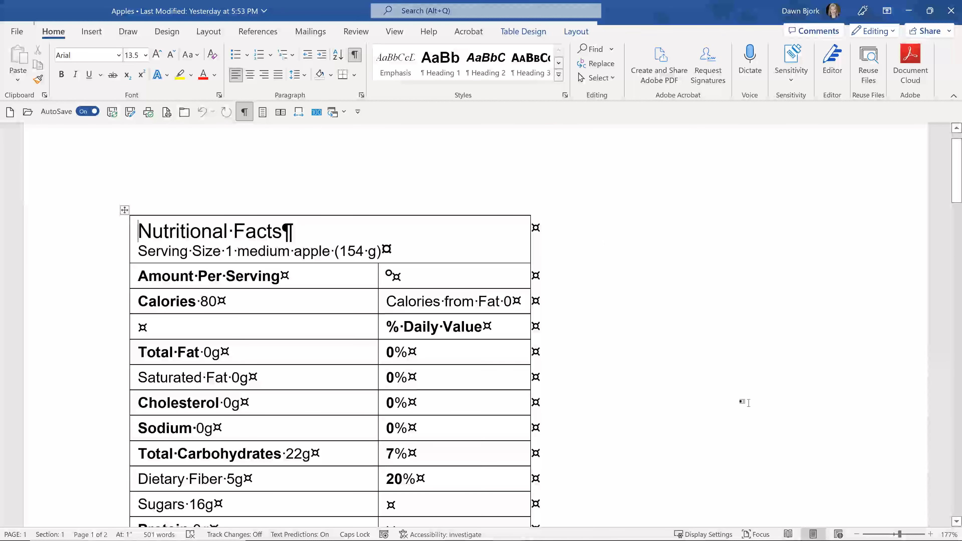
Step: Move the Nutritional Facts table slightly down from its inline position so the apple descriptions wrap beside it
click(856, 533)
click(856, 533)
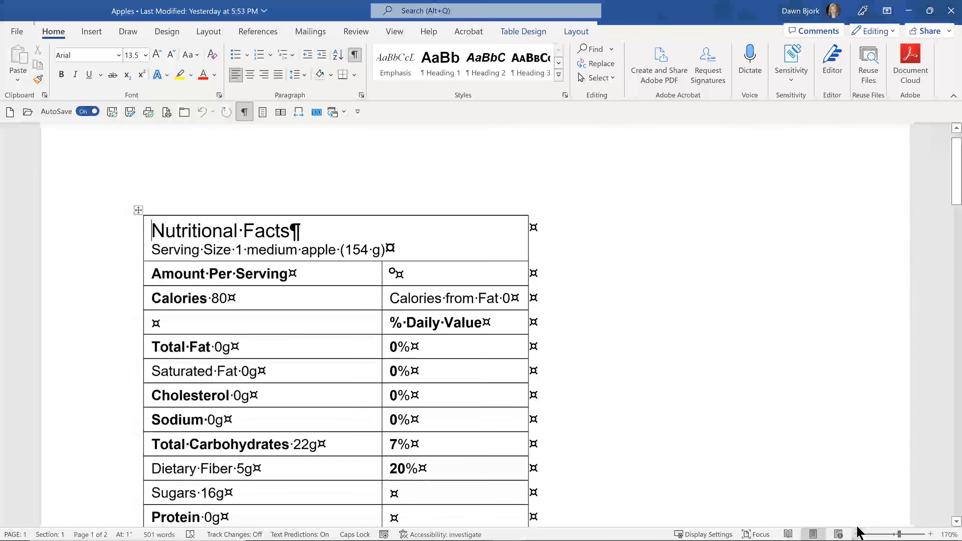
click(857, 533)
click(857, 534)
click(857, 533)
click(856, 533)
click(857, 533)
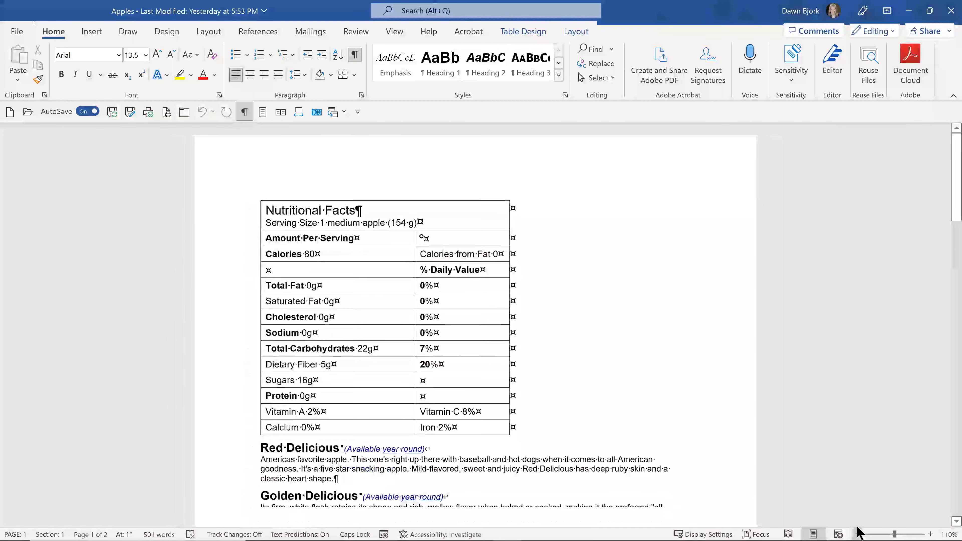
click(856, 533)
click(857, 533)
click(856, 533)
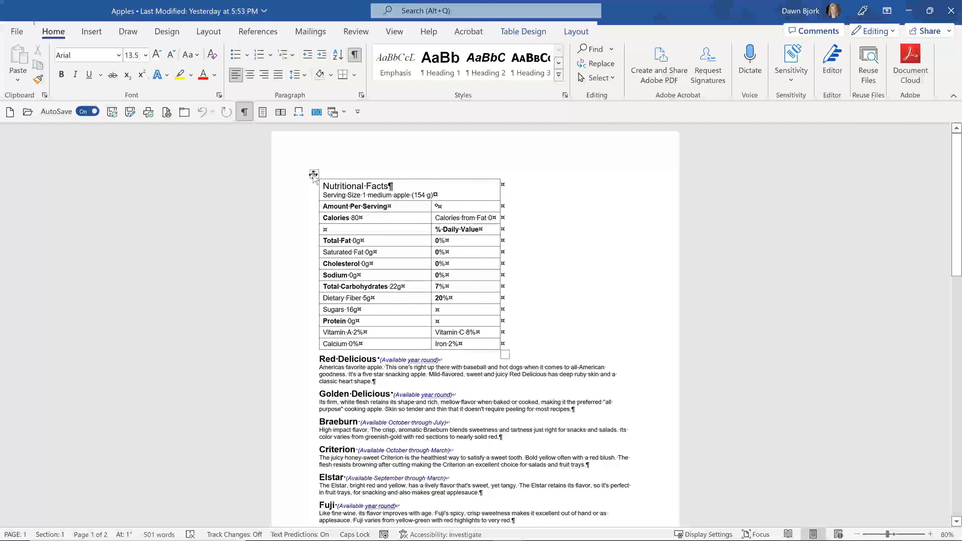
drag(314, 175, 314, 358)
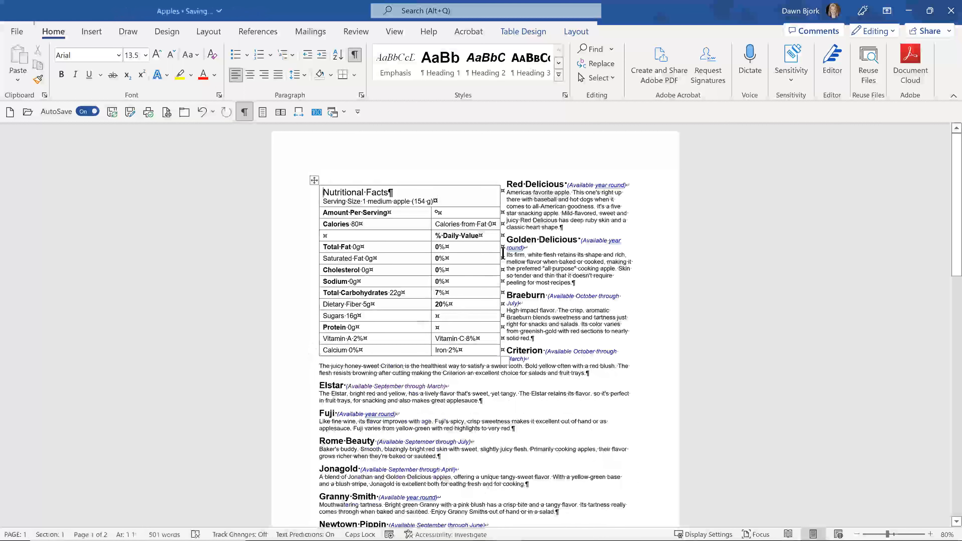
click(554, 204)
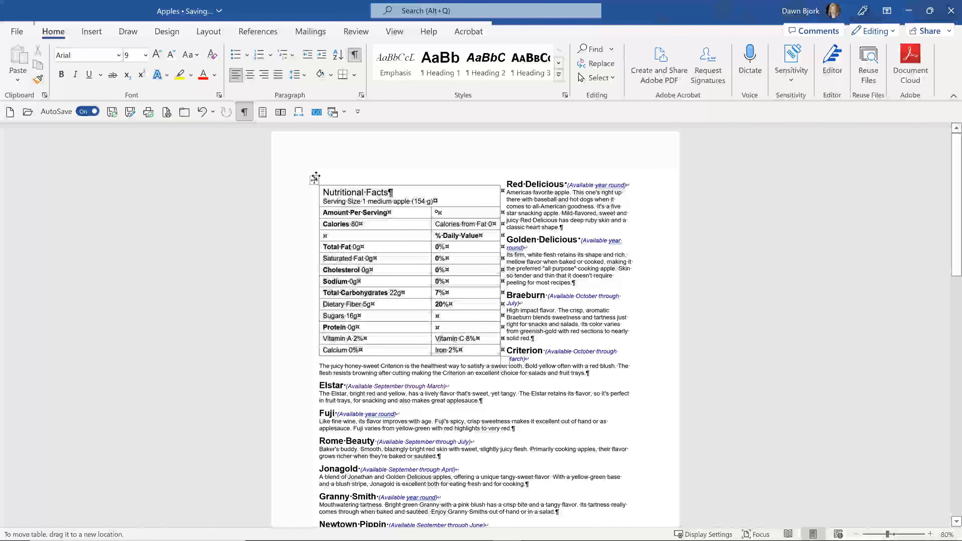
Step: Move the Nutritional Facts table to the right side of the page, with the Red Delicious through Criterion descriptions wrapping on its left
click(315, 177)
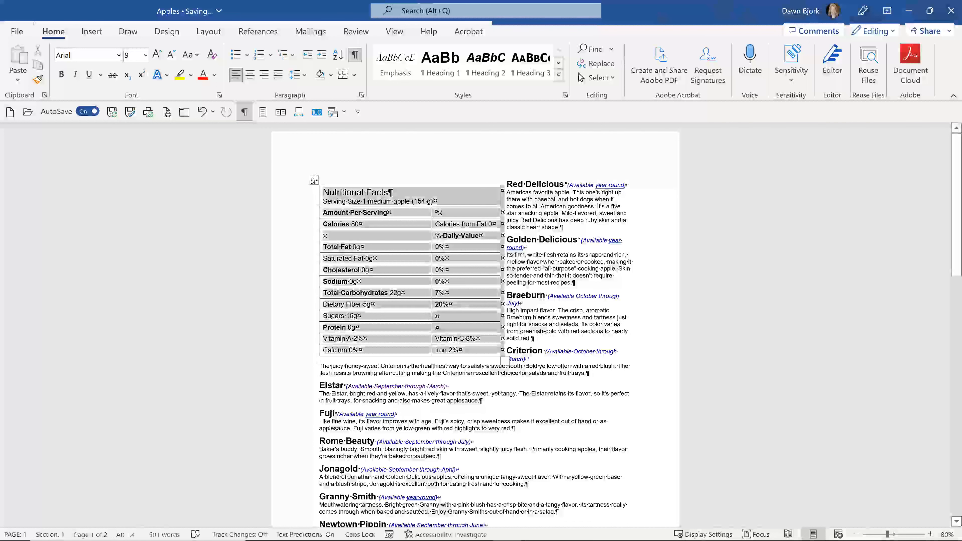
click(558, 215)
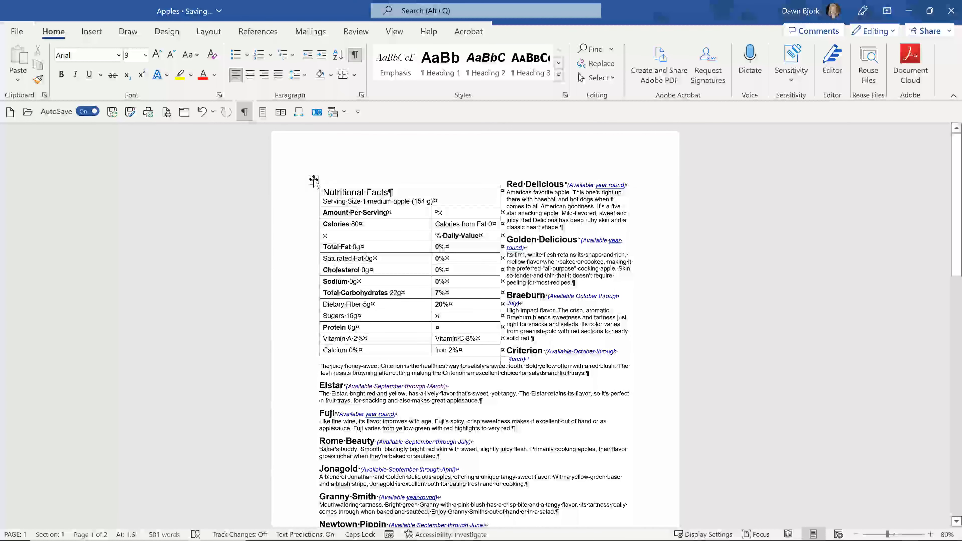
drag(500, 174, 460, 178)
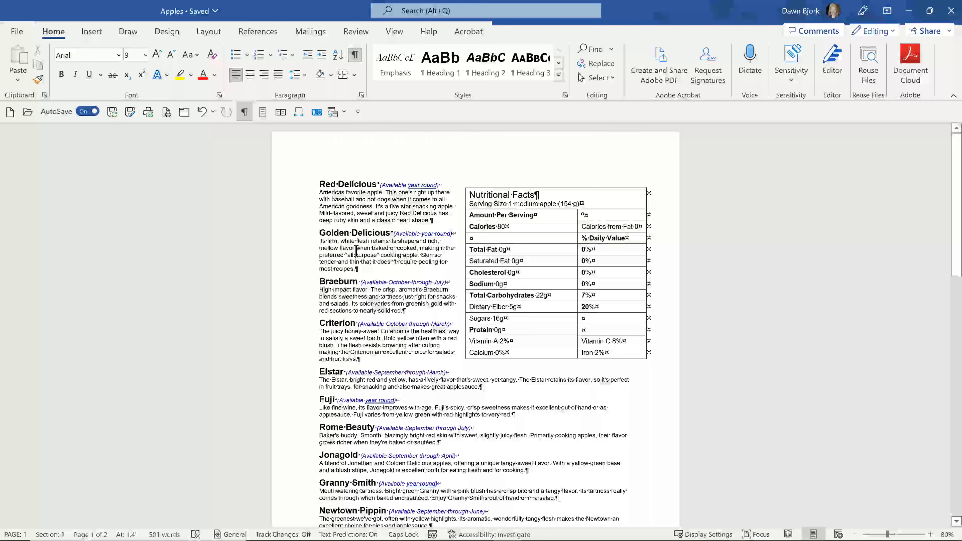
scroll(356, 250, down, 3)
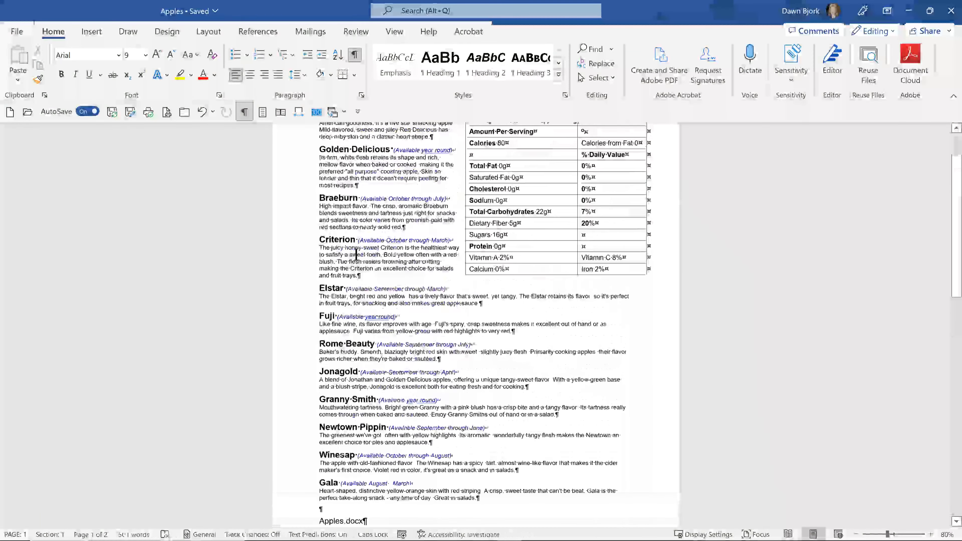
scroll(356, 253, up, 3)
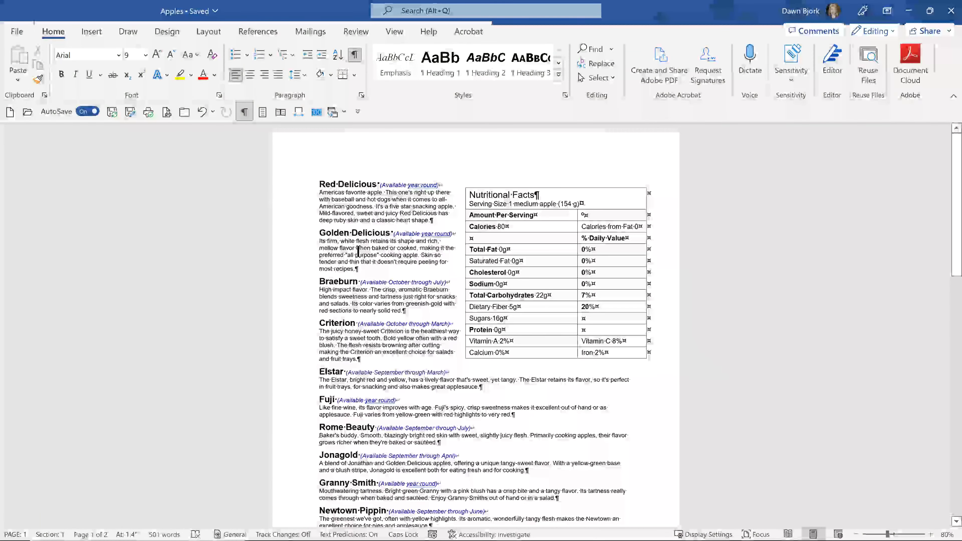
Step: Switch to the Practice Table document and maximize its window
click(343, 113)
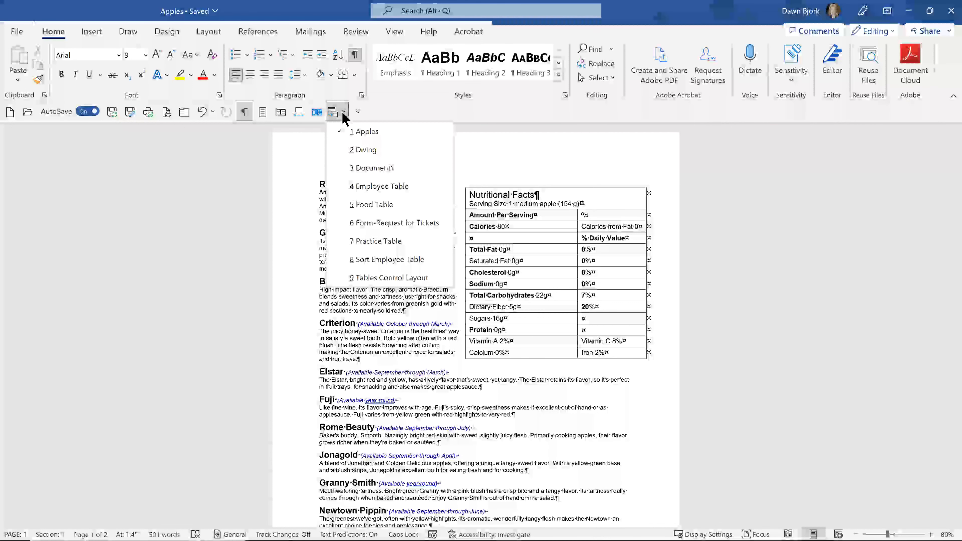
click(392, 241)
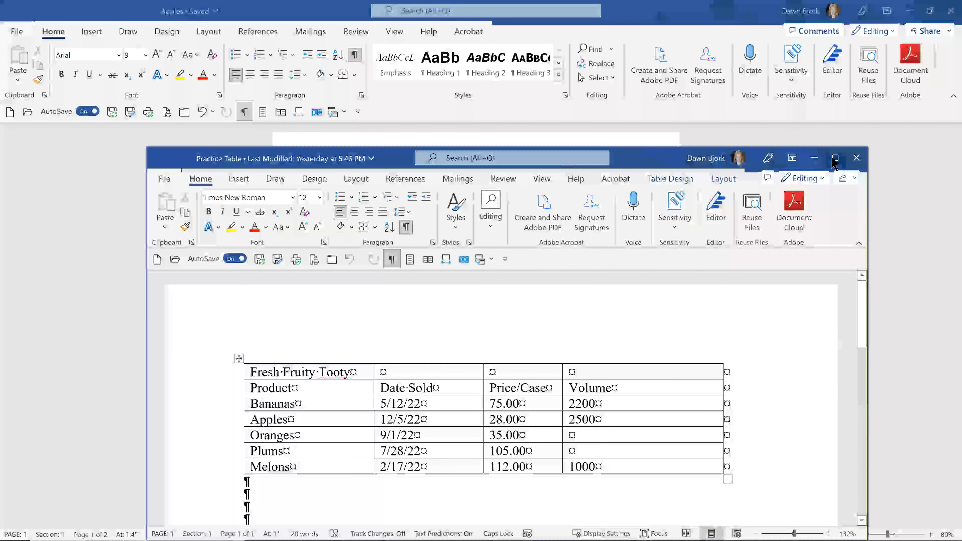
click(834, 158)
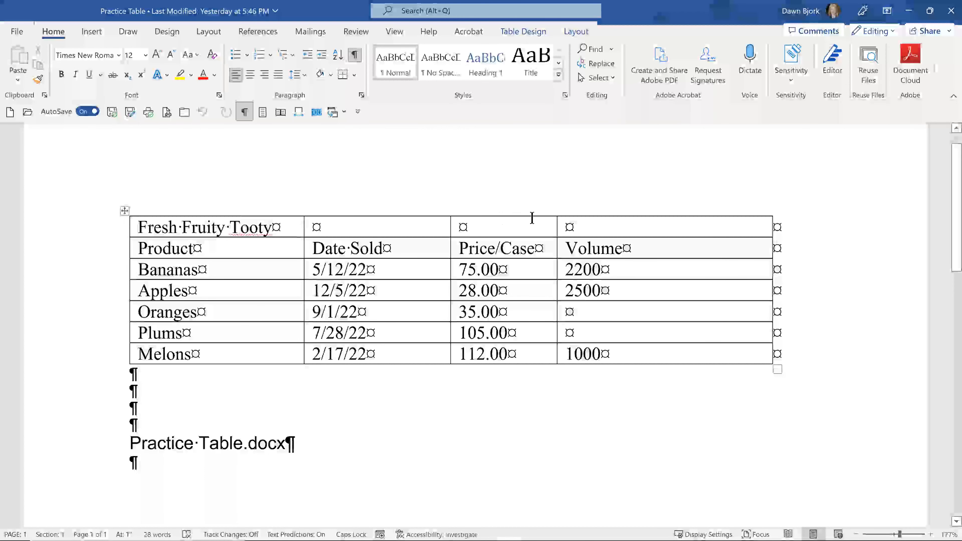
Step: Merge all cells of the "Fresh Fruity Tooty" title row into one cell
click(103, 232)
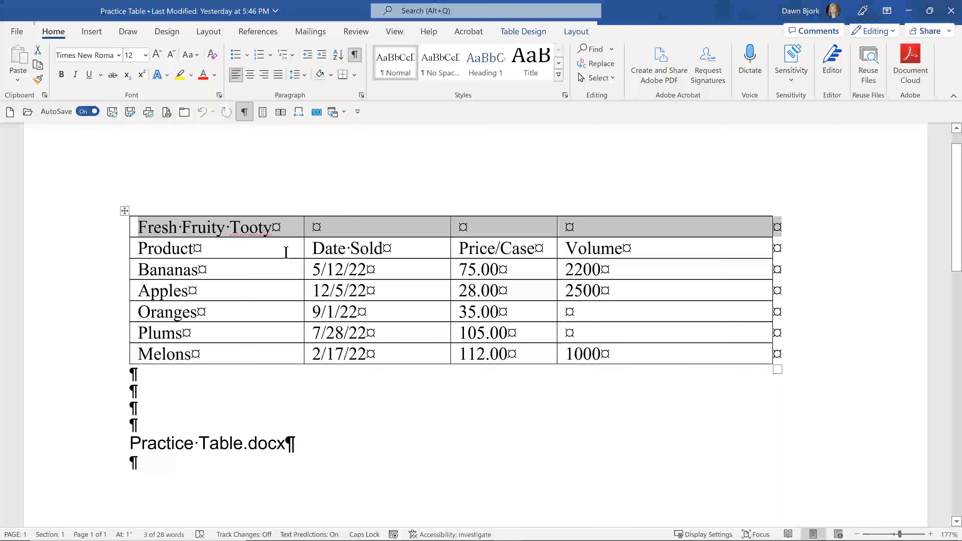
click(535, 34)
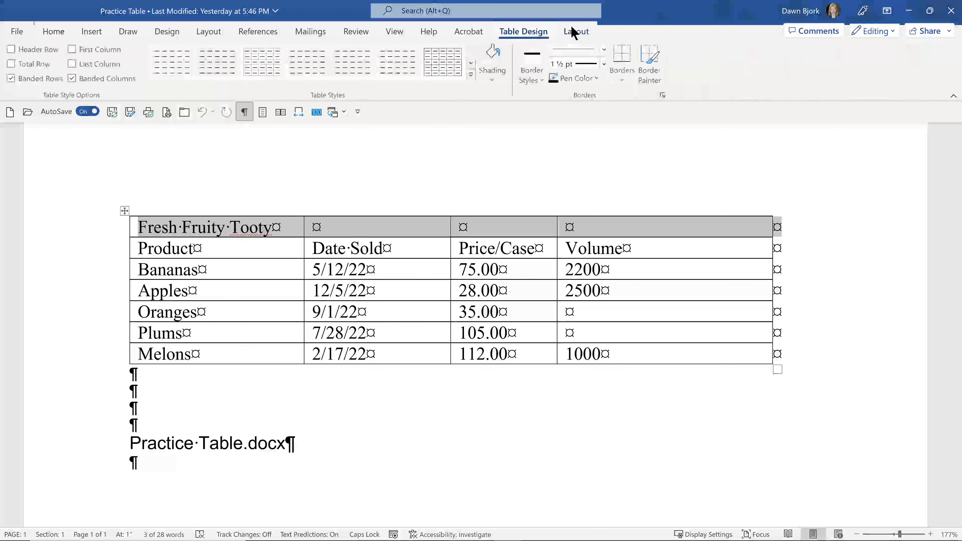
click(579, 32)
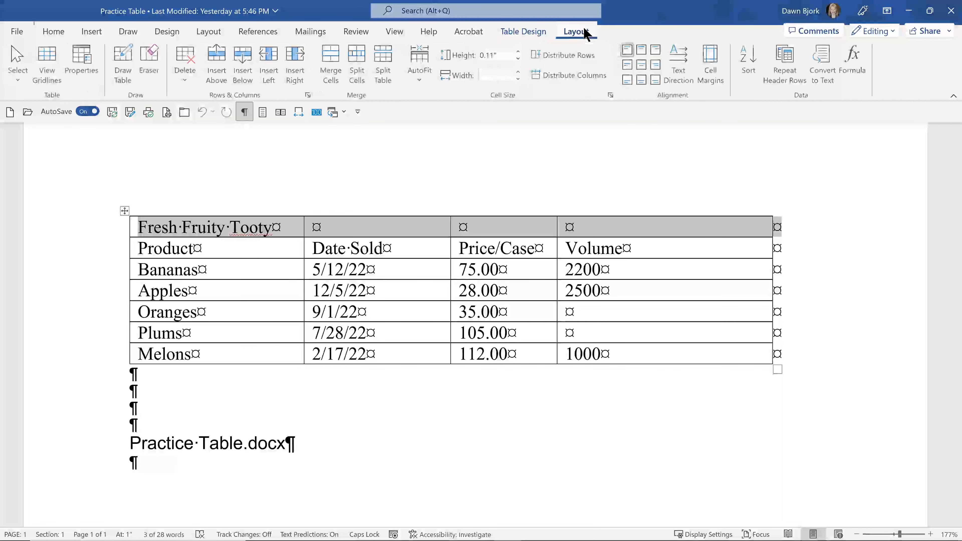
click(326, 77)
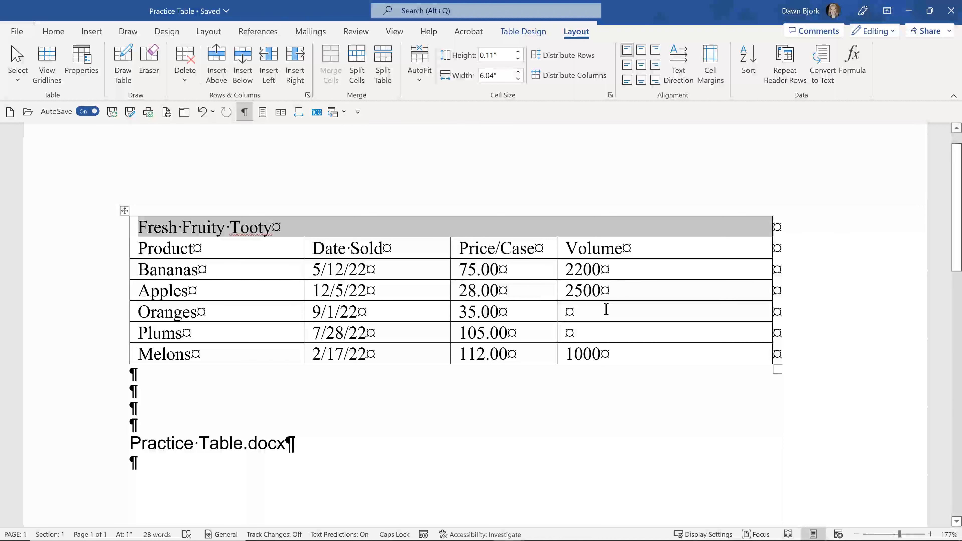
Step: Try splitting the empty Volume cell in the Oranges row into 2 columns and 1 row, and undo the split
click(572, 311)
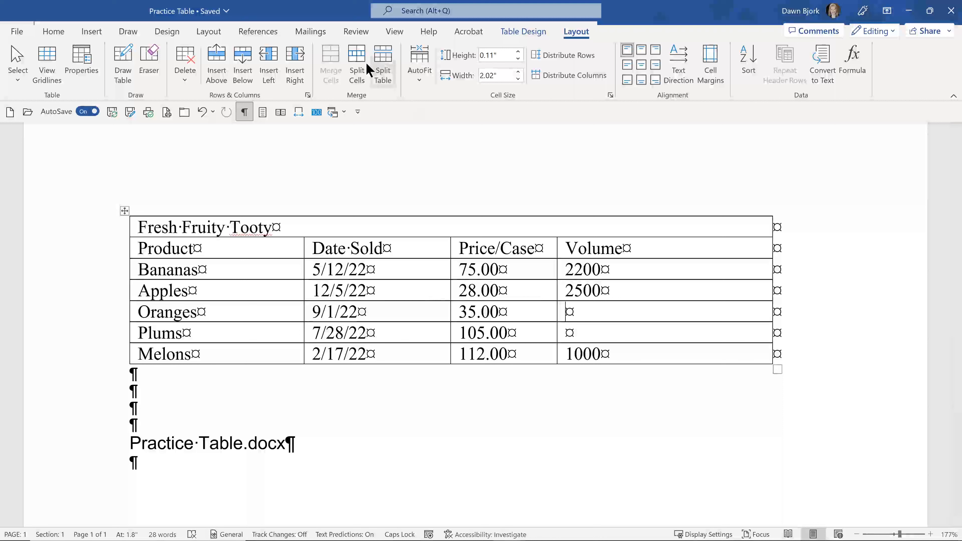
click(358, 78)
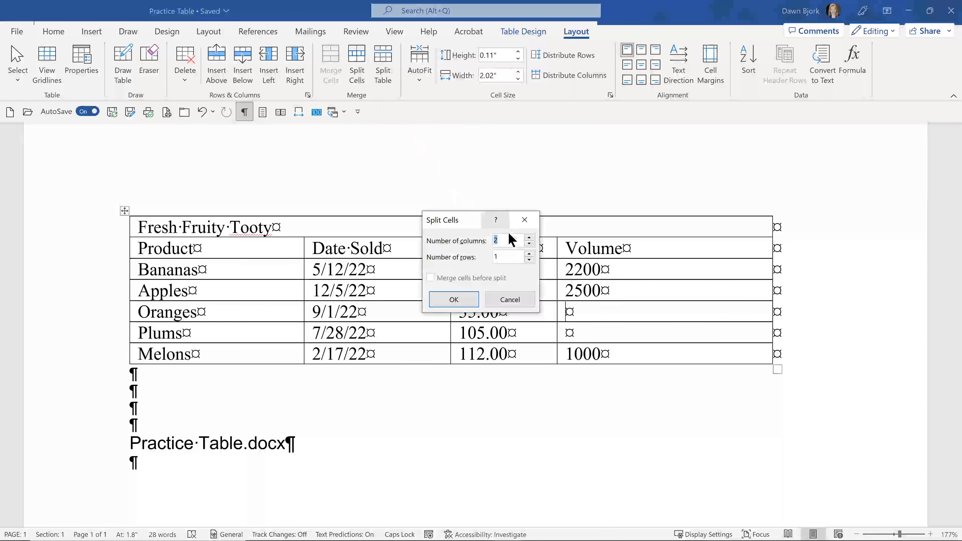
click(454, 299)
click(632, 312)
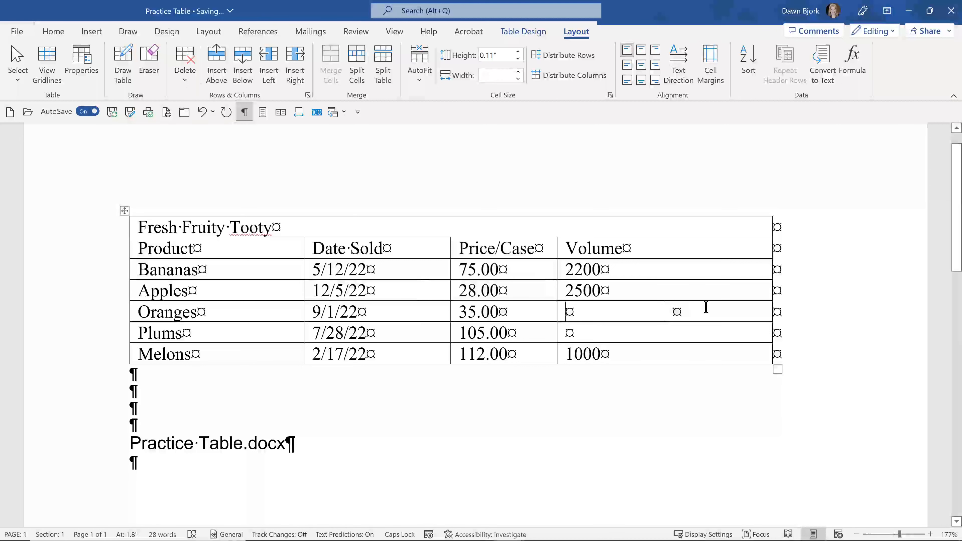
click(706, 308)
key(ctrl+z)
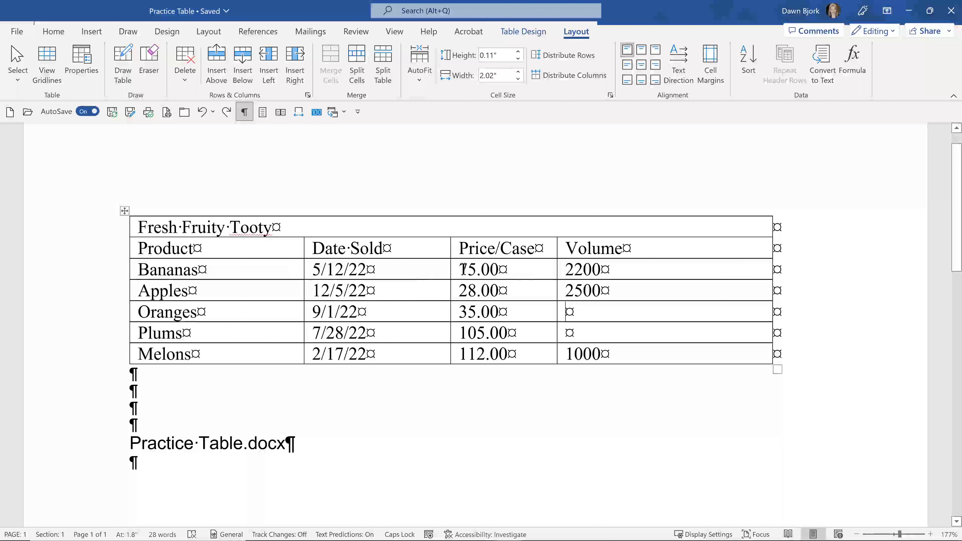
click(53, 32)
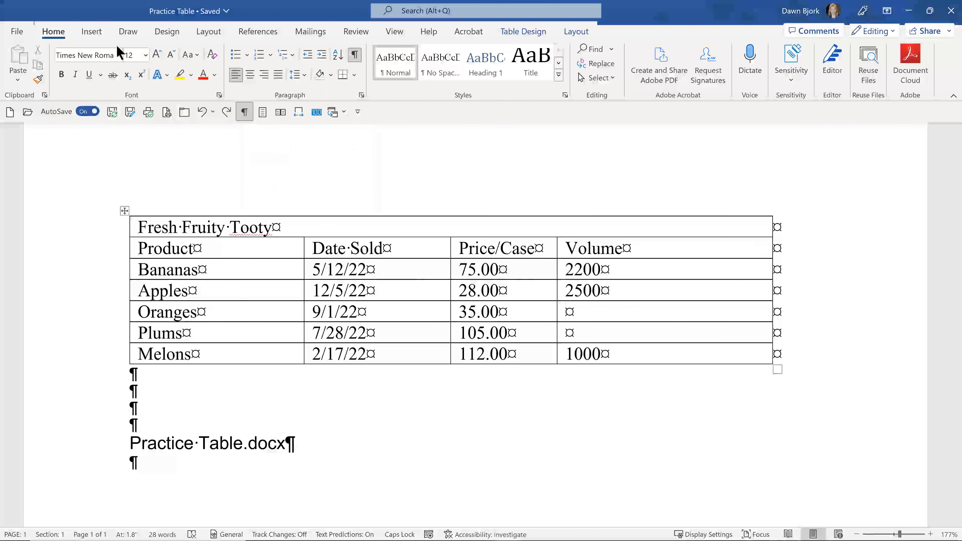
click(575, 33)
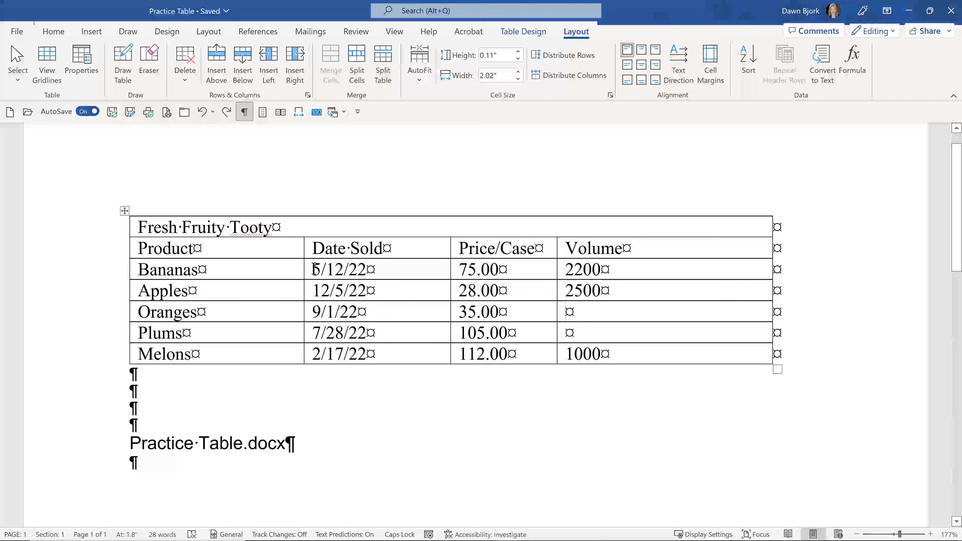
right_click(241, 231)
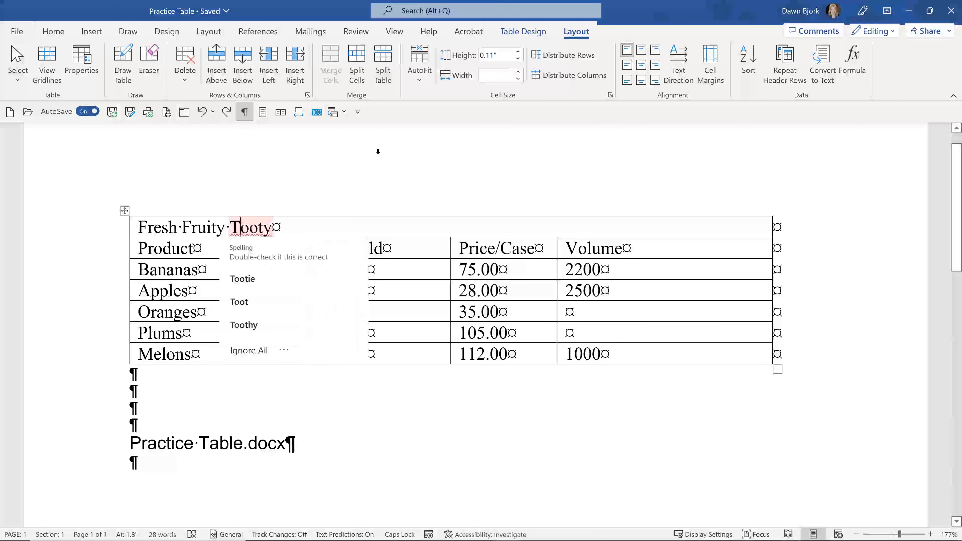
key(Escape)
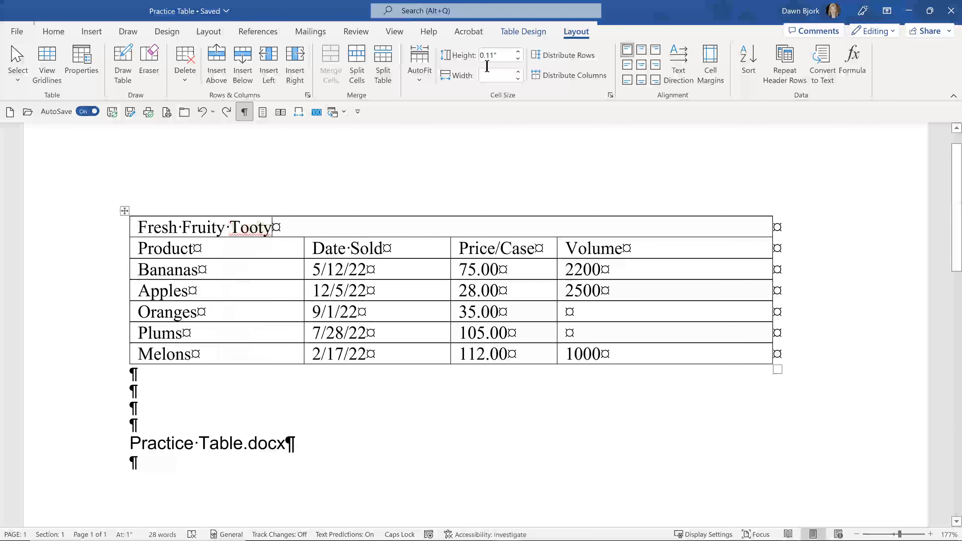
Step: Apply the unshaded List Tables style with blue borders to the Fresh Fruity Tooty table
click(523, 31)
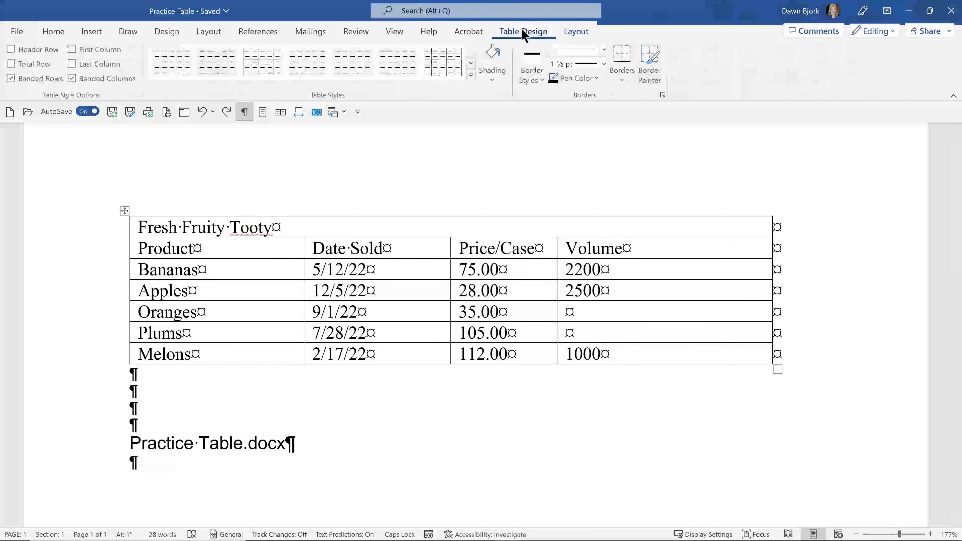
click(471, 76)
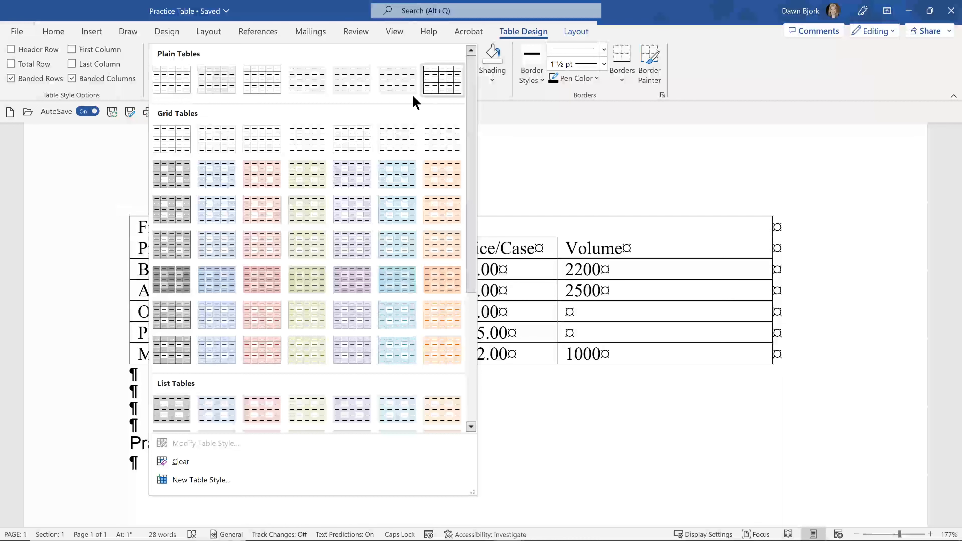
scroll(379, 153, down, 3)
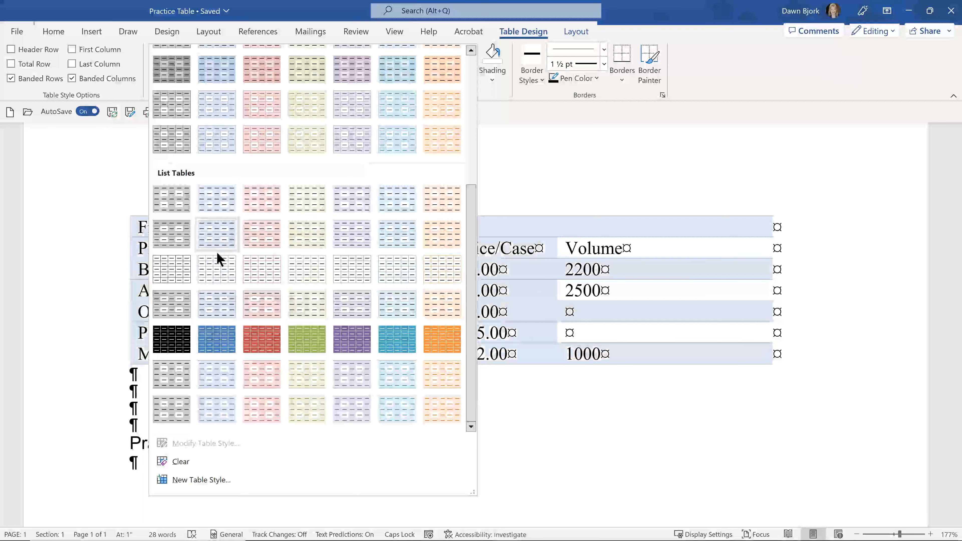
click(217, 267)
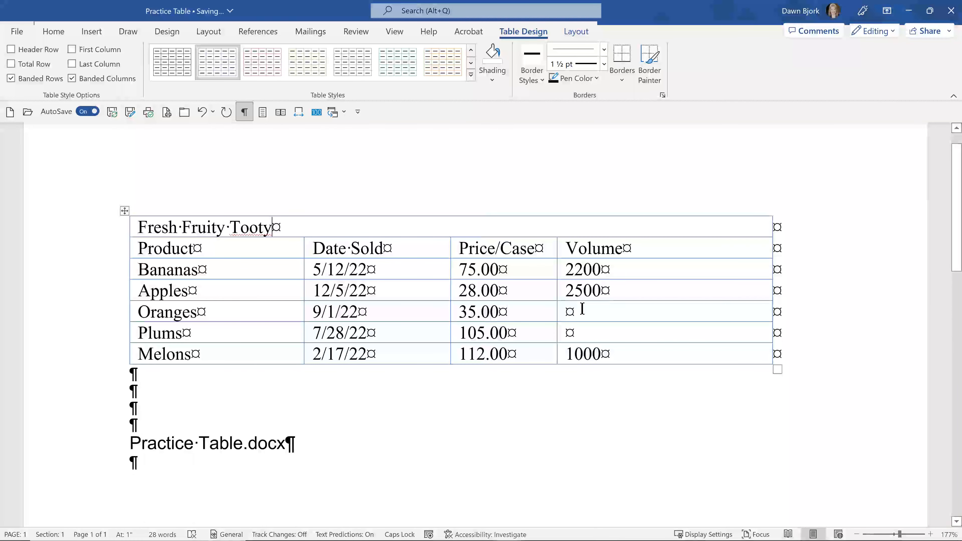
Step: Fill in the empty Volume cells with 1000 for Oranges and 1500 for Plums
text(1000)
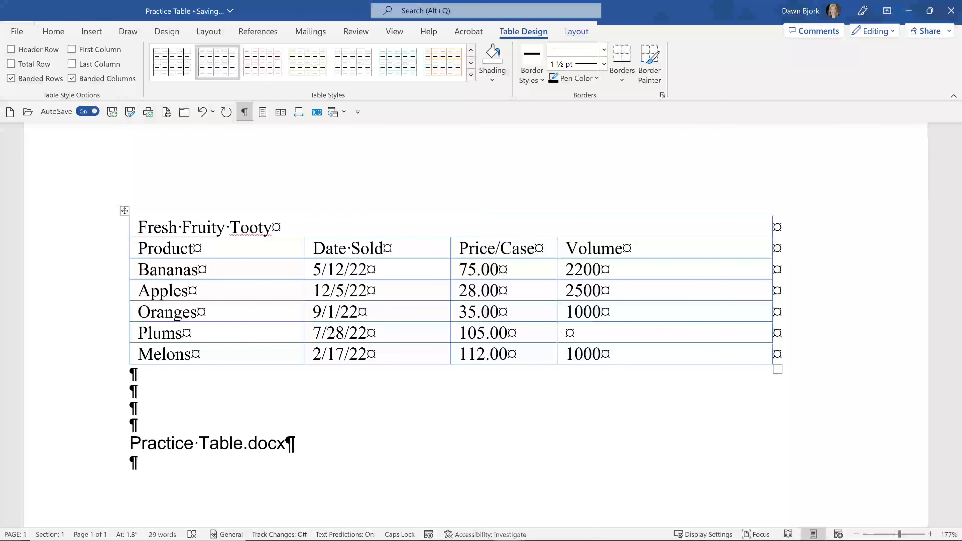
key(Down)
text(1500)
Step: Try the solid blue List Tables style on the Fresh Fruity Tooty table, and undo it
click(471, 76)
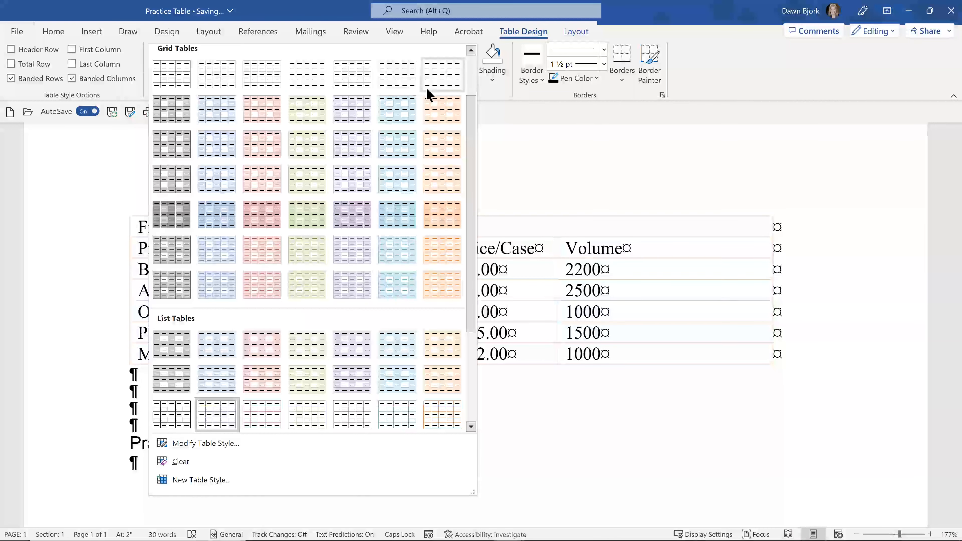
drag(471, 111, 470, 71)
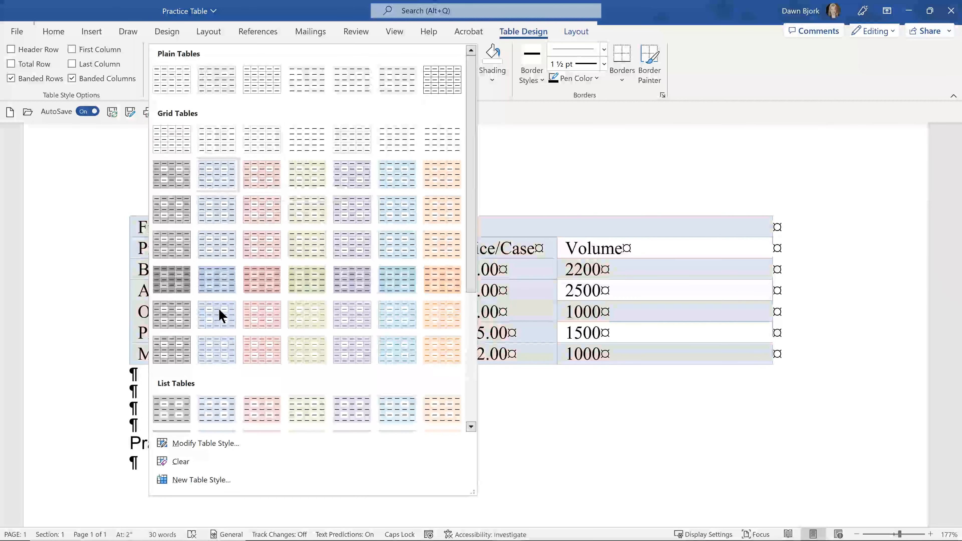
scroll(221, 229, down, 5)
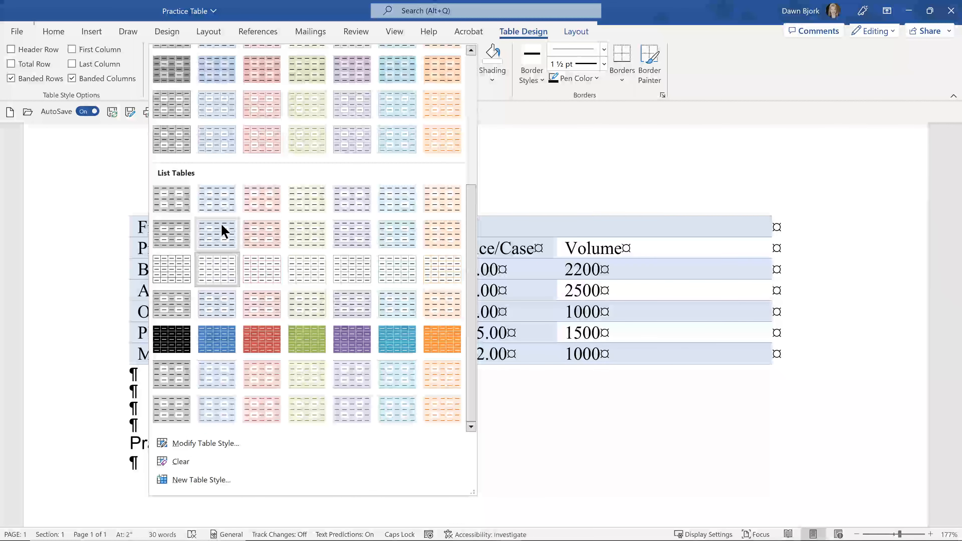
click(216, 340)
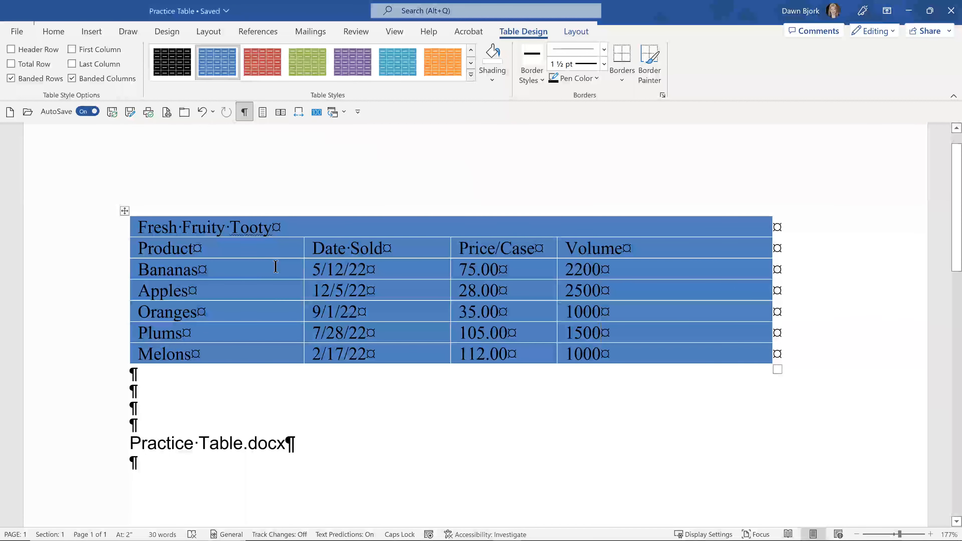
key(ctrl+z)
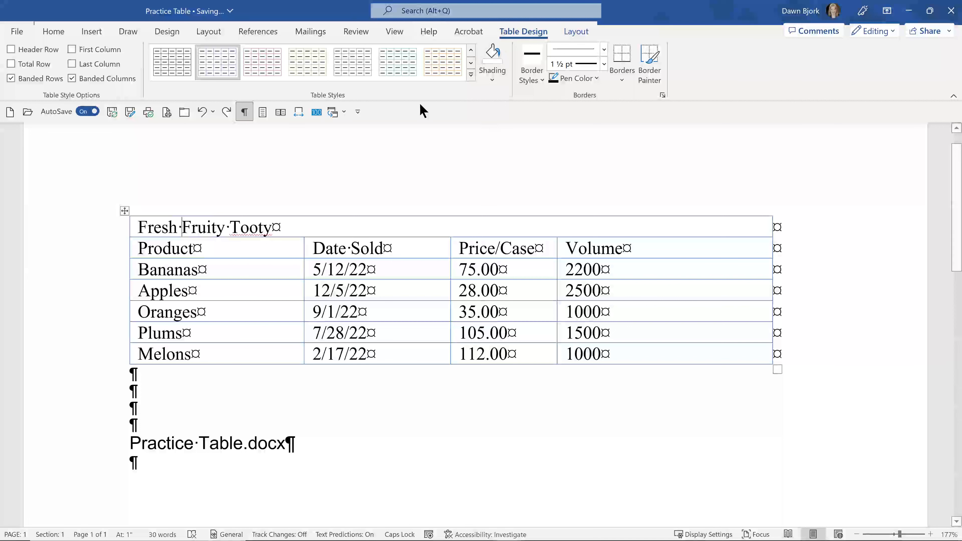
Step: Switch to the Employee Table document and apply the light blue List Tables style with banded rows to its table
click(343, 112)
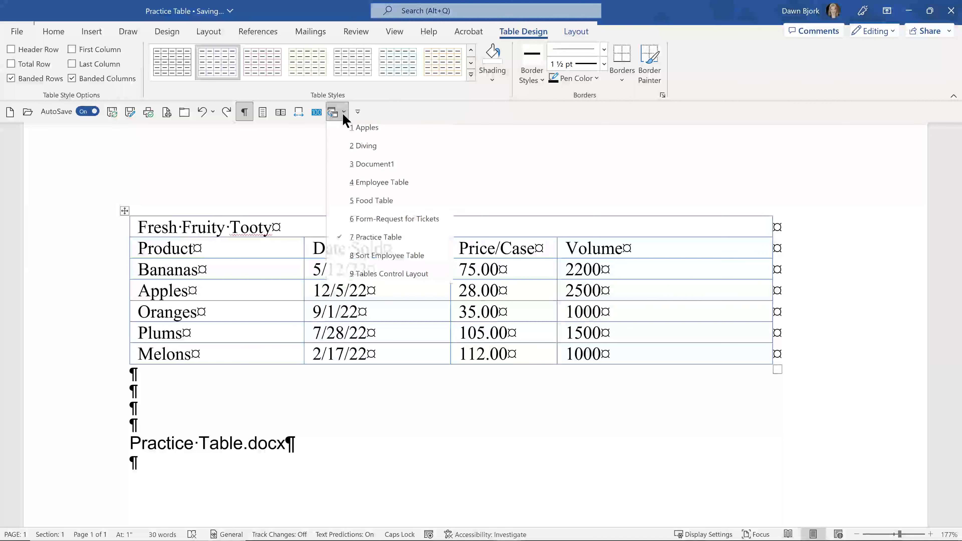
click(364, 184)
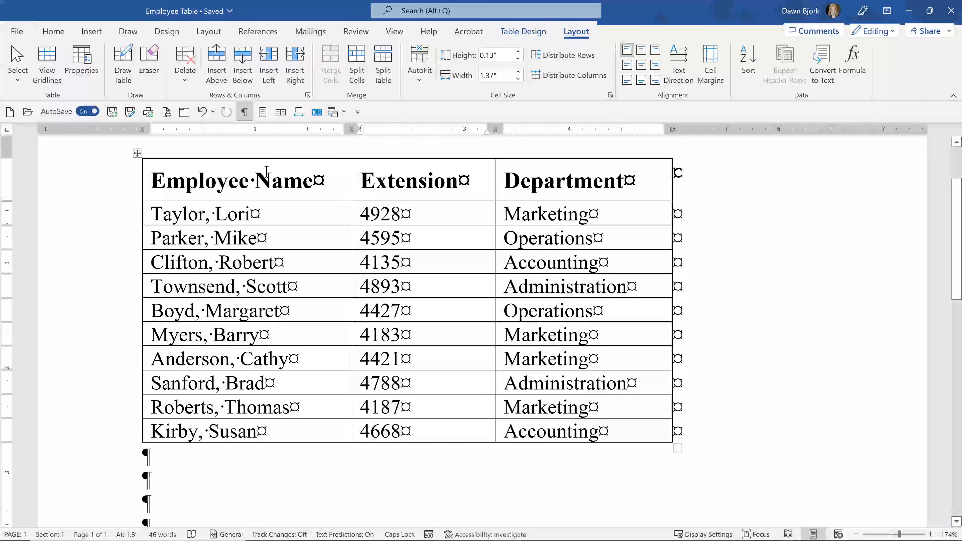
click(534, 32)
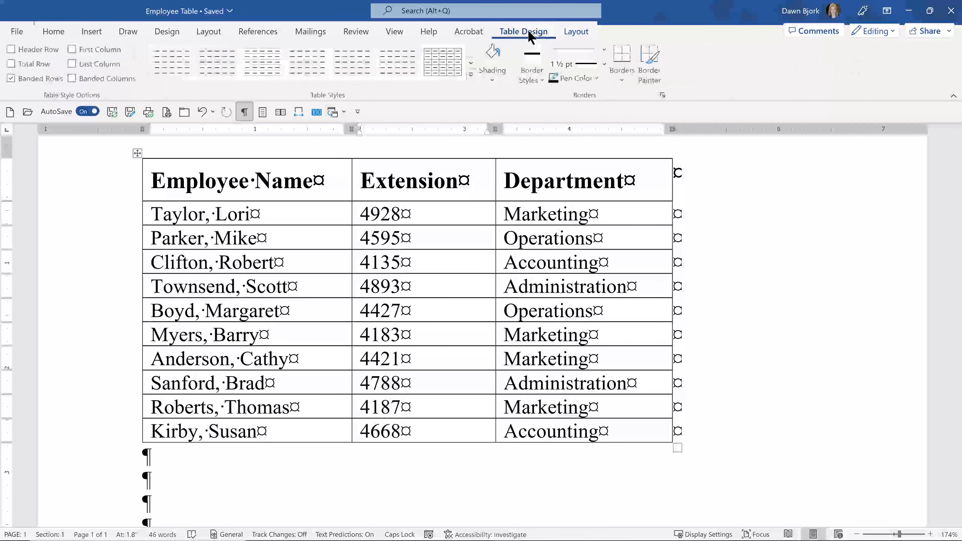
click(470, 76)
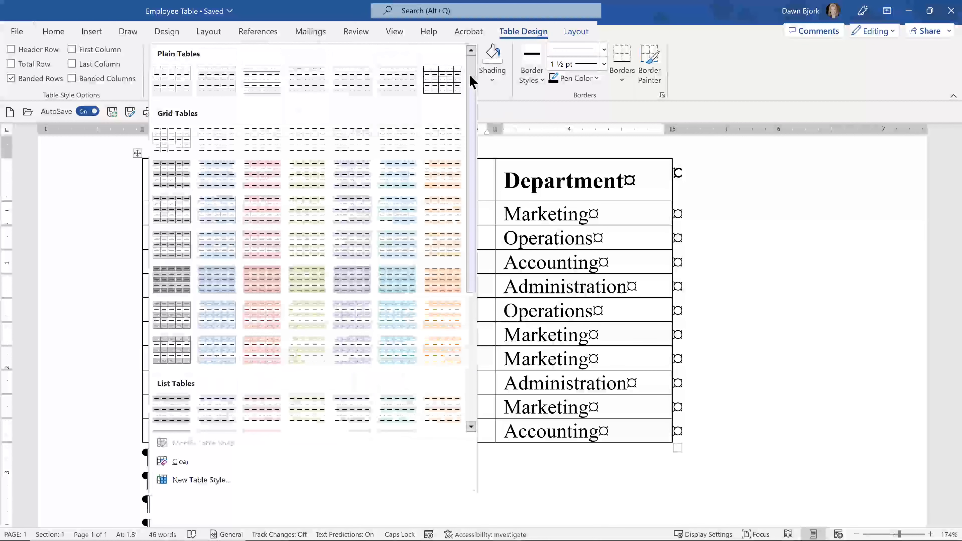
drag(472, 125, 464, 261)
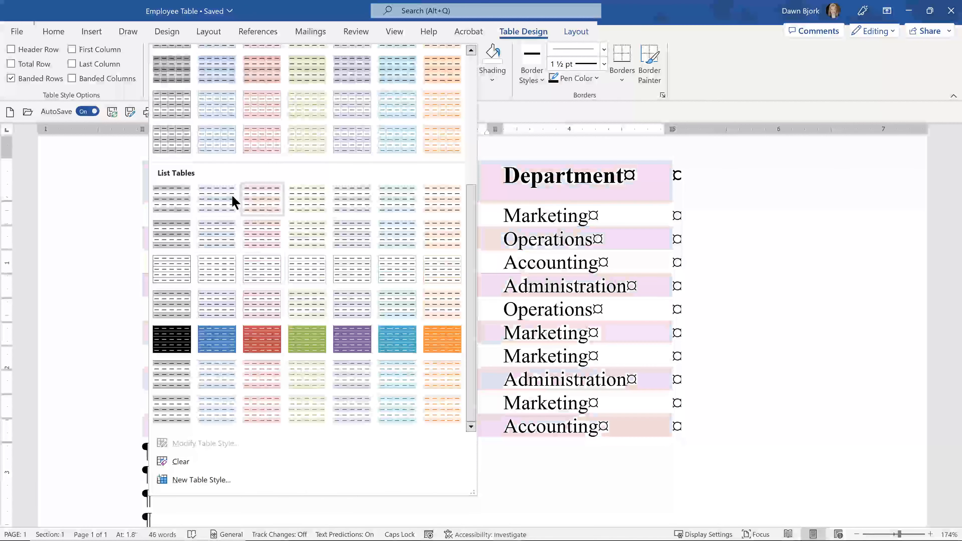
click(225, 197)
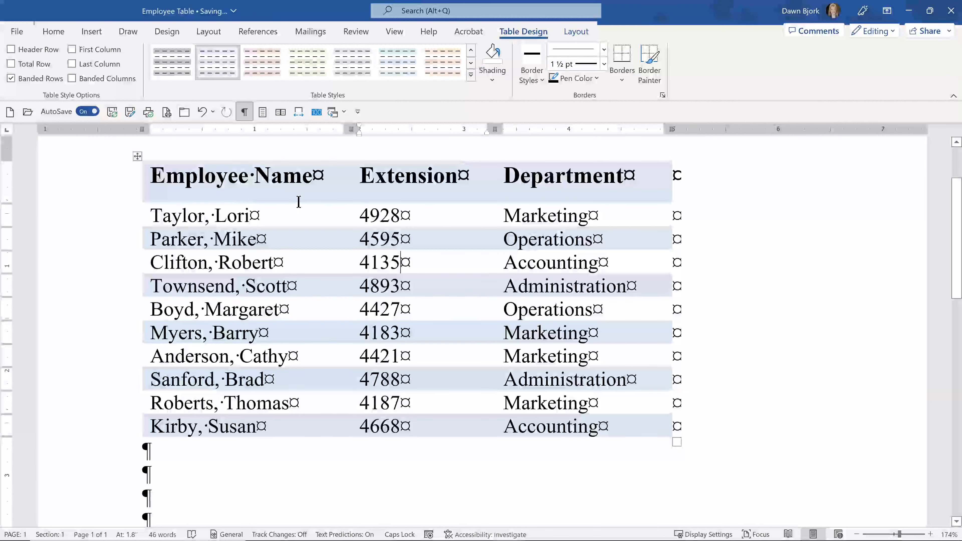
Step: Insert a new column to the left of the Employee Name column
click(226, 179)
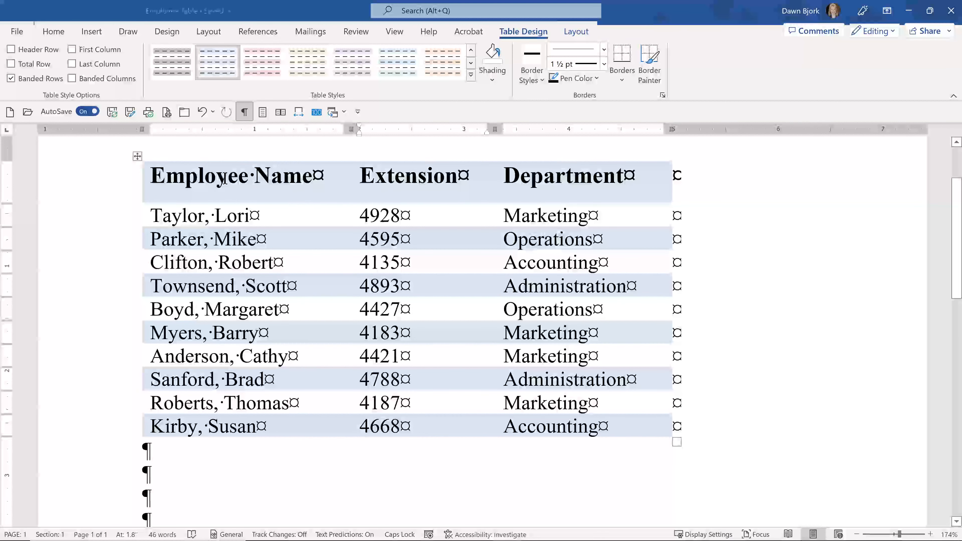
click(575, 33)
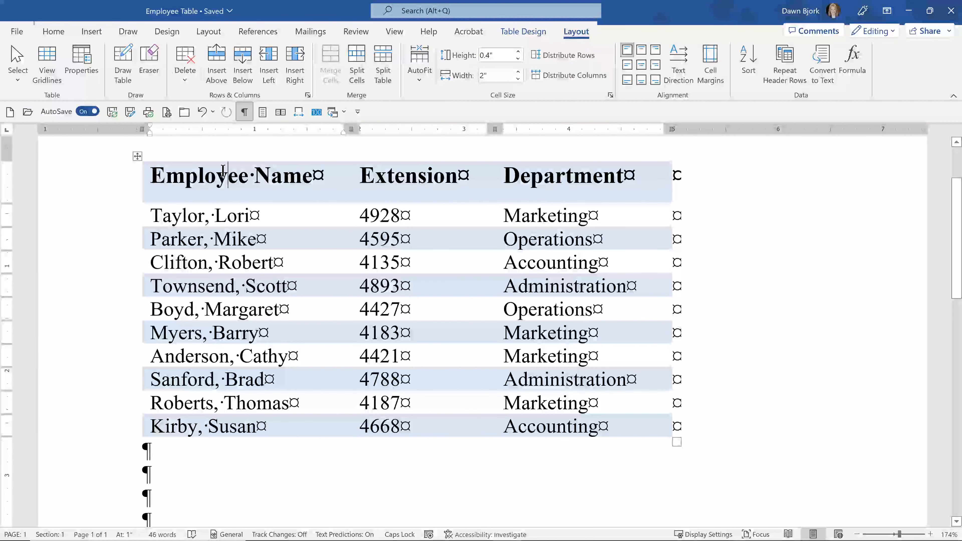
right_click(165, 176)
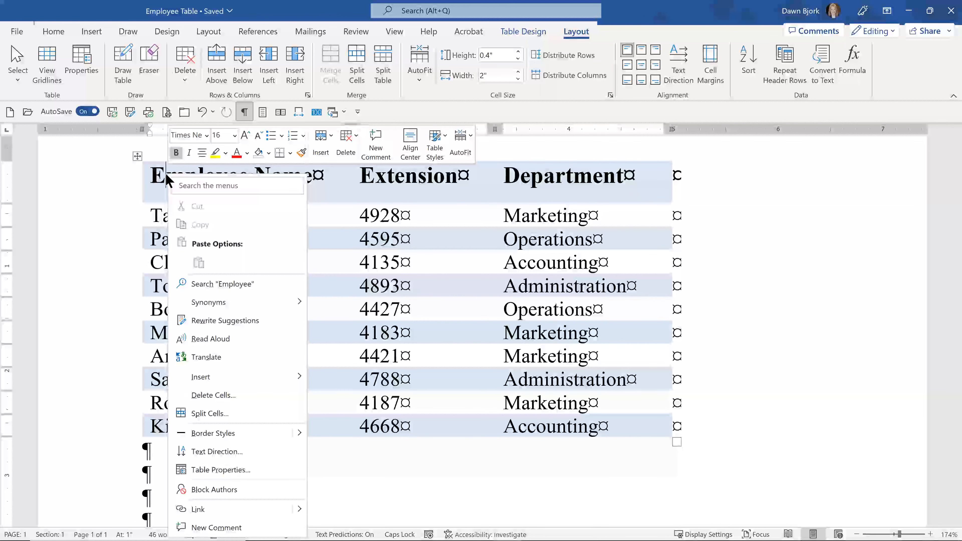
key(Escape)
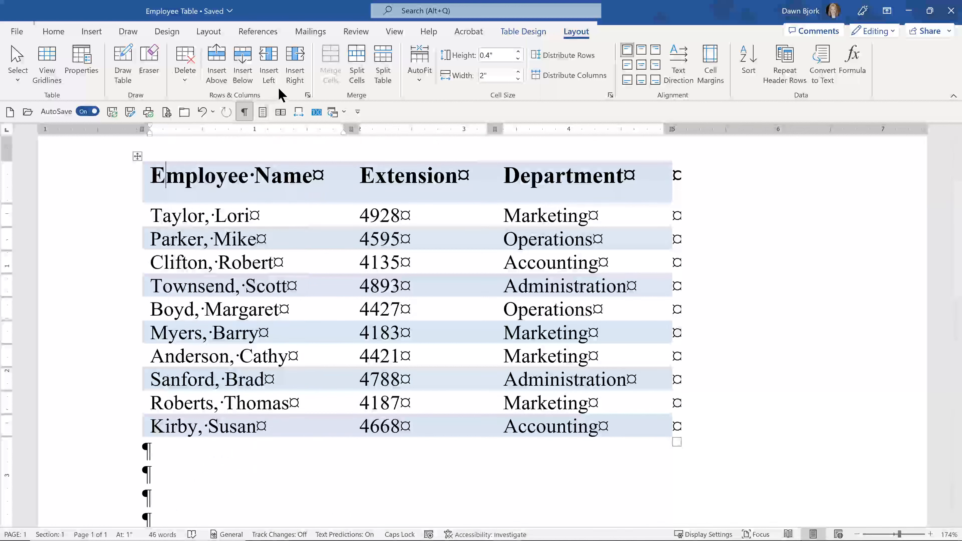
click(271, 74)
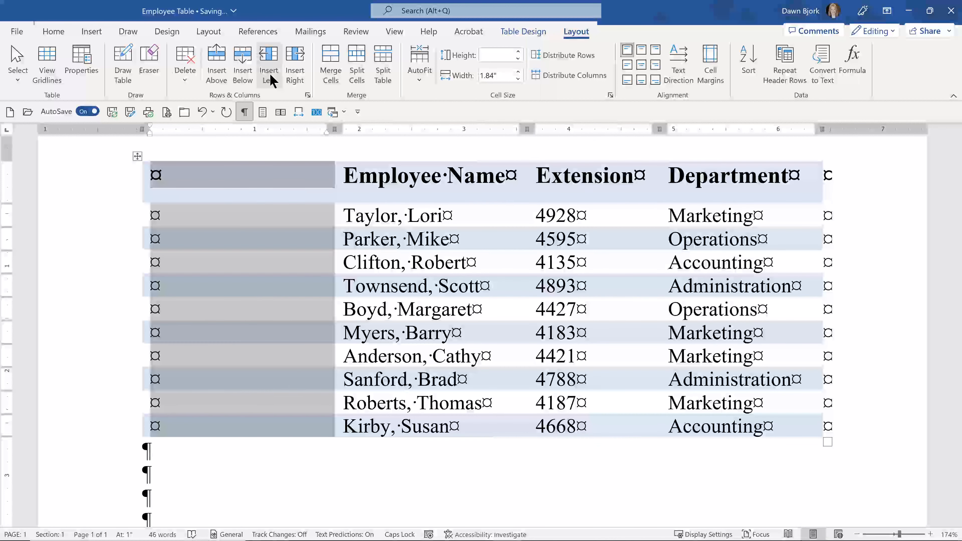
Step: Merge all cells of the empty first column into one tall cell
click(272, 174)
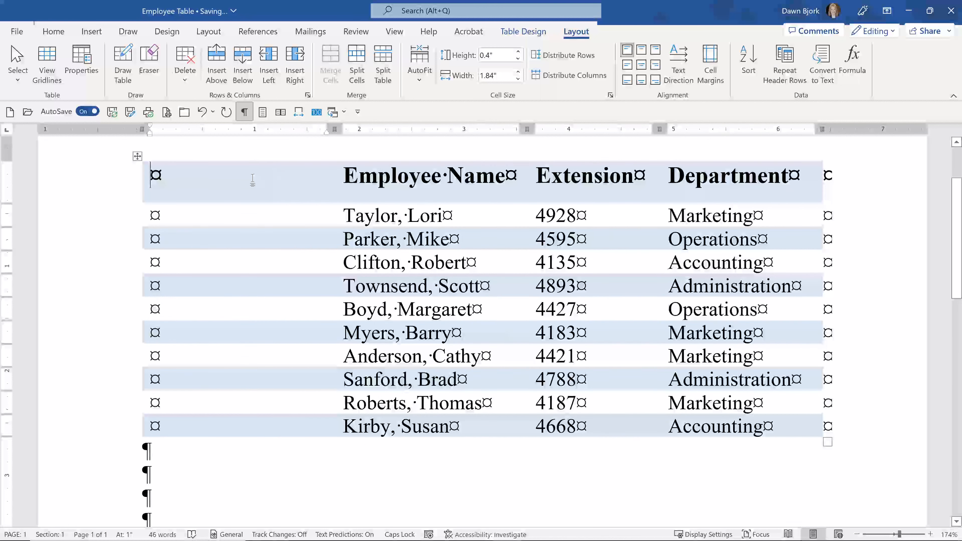
drag(238, 235, 255, 413)
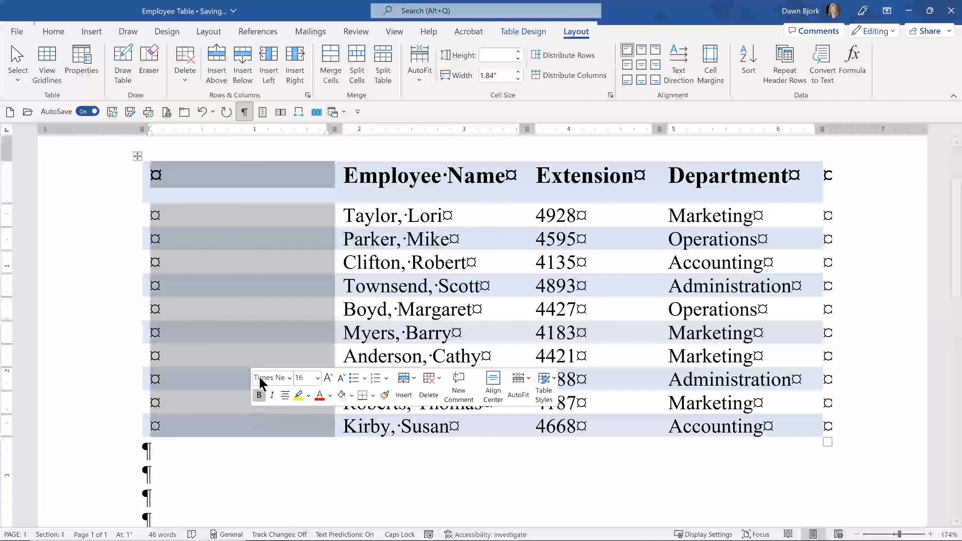
right_click(277, 328)
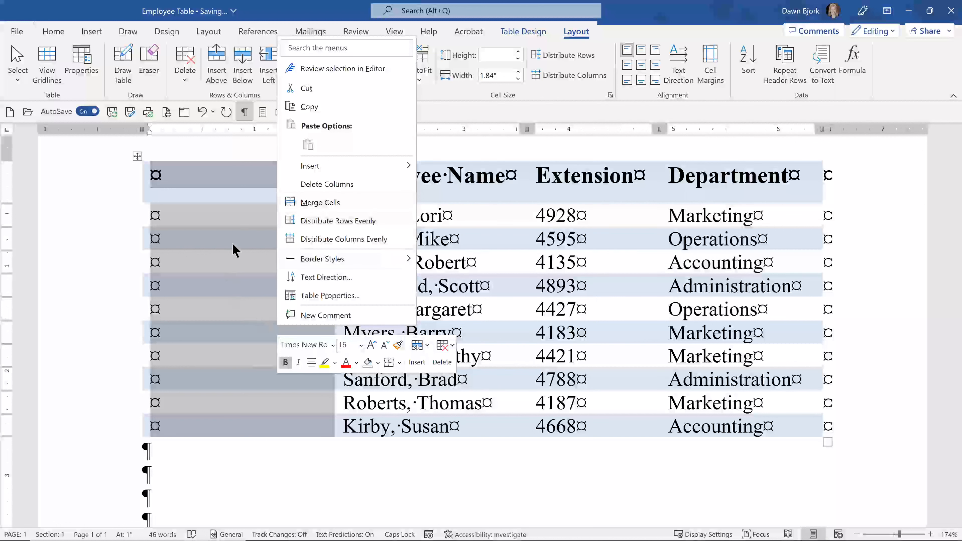
click(310, 202)
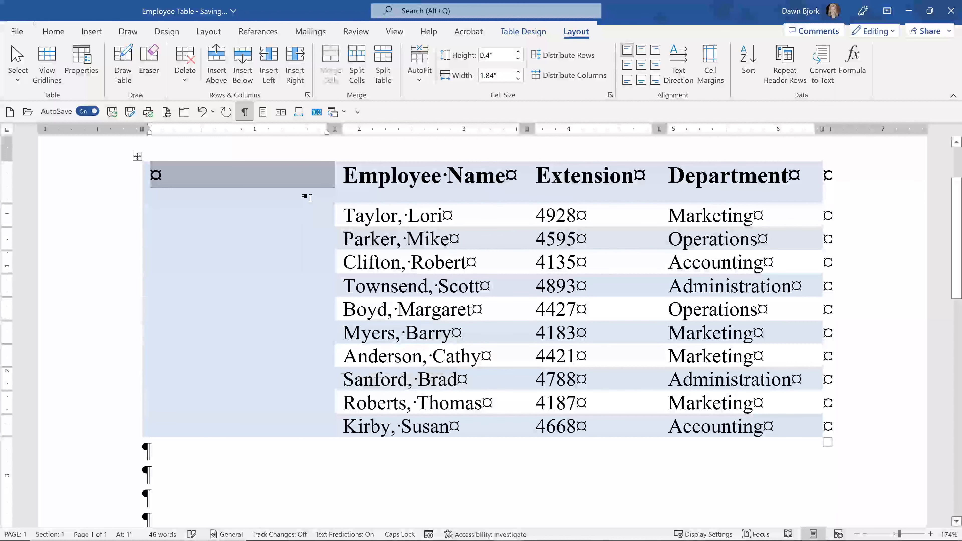
Step: Enter the title "WESTWIND TRAVEL EMPLOYEES" in capitals in the merged first-column cell
click(225, 186)
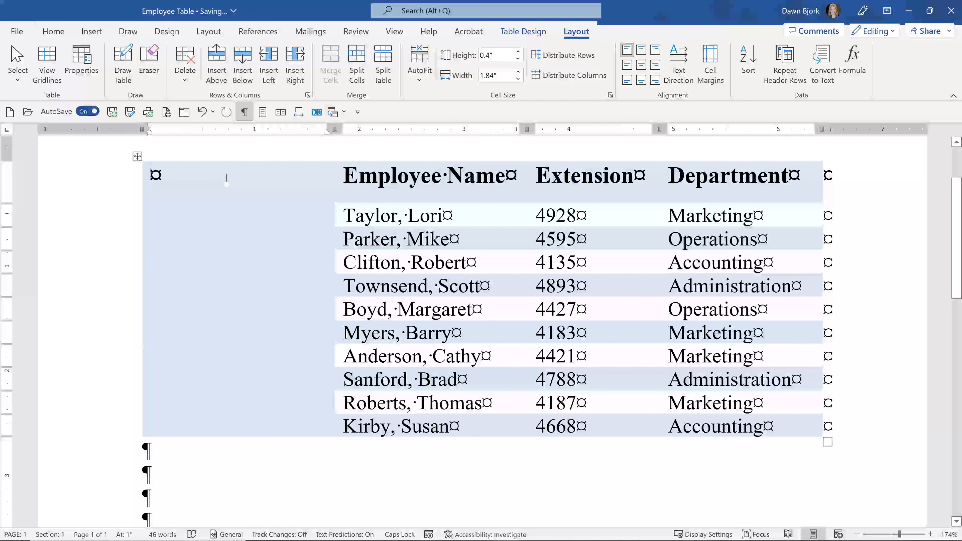
text(westwi)
key(BackSpace)
key(BackSpace)
key(BackSpace)
key(BackSpace)
key(BackSpace)
key(BackSpace)
key(Caps_Lock)
text(WESTWIND )
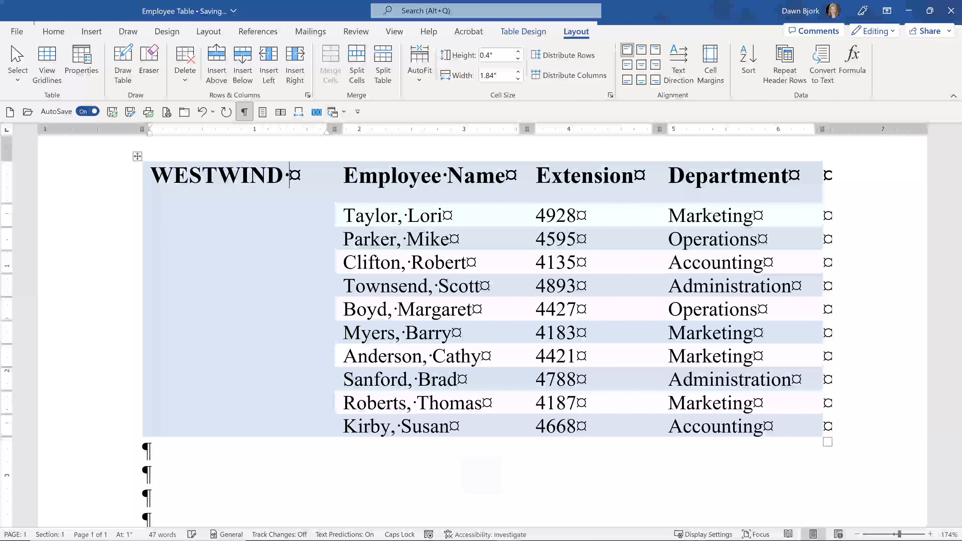
text(TRAVEL E)
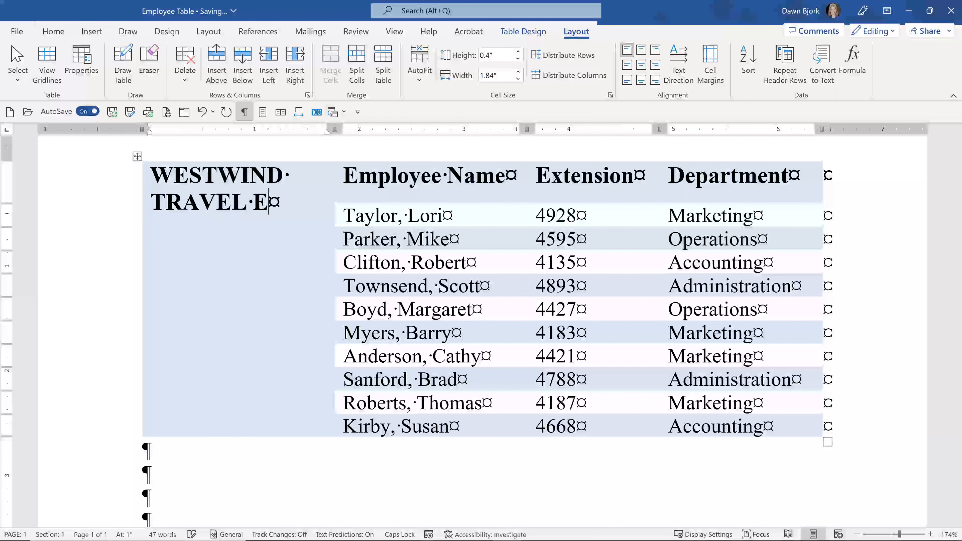
text(MPLY)
key(BackSpace)
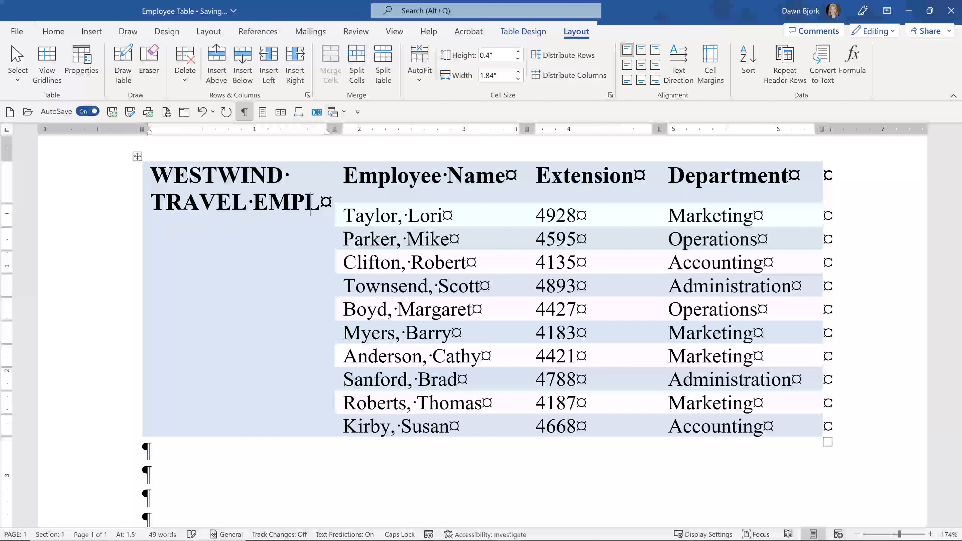
text(OYEES)
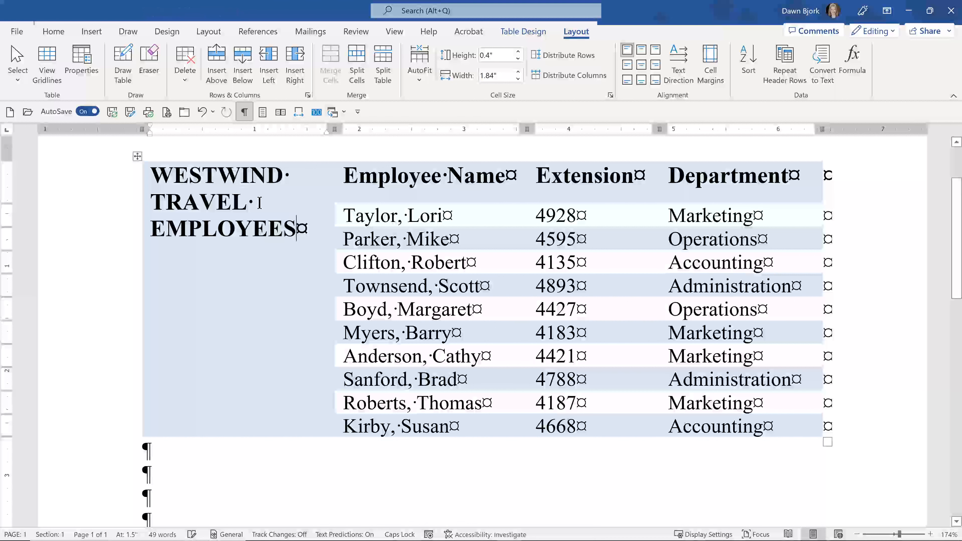
click(225, 198)
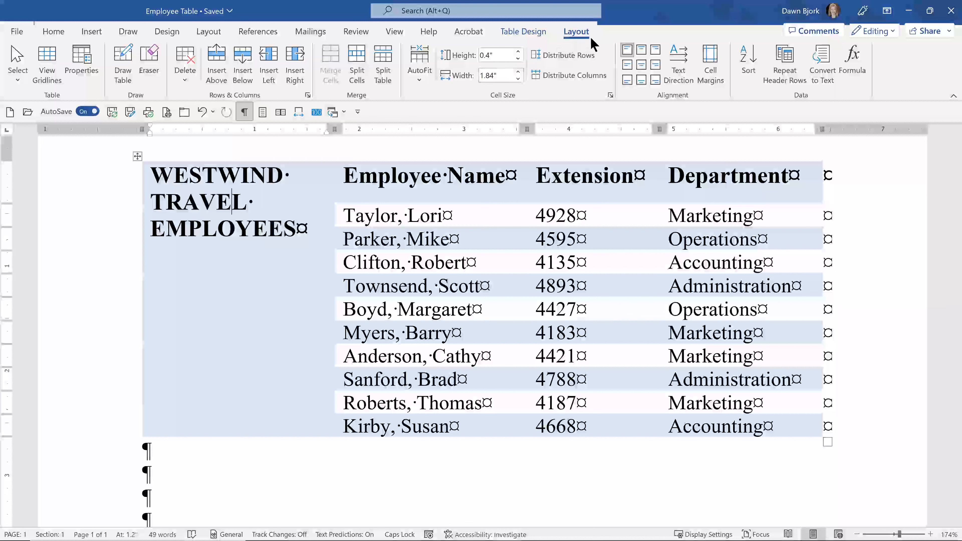
Step: Rotate the merged cell's title to read from bottom to top and align it center left
click(678, 68)
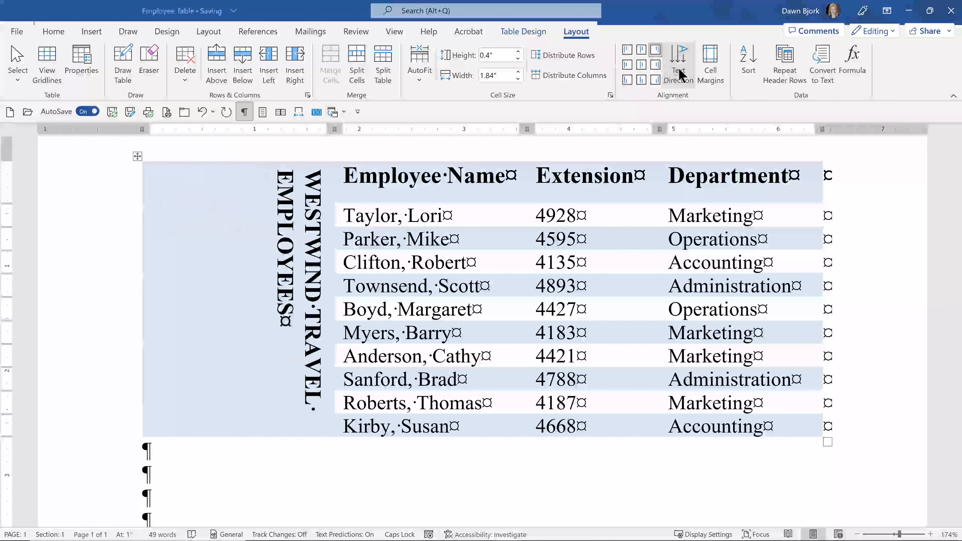
click(678, 71)
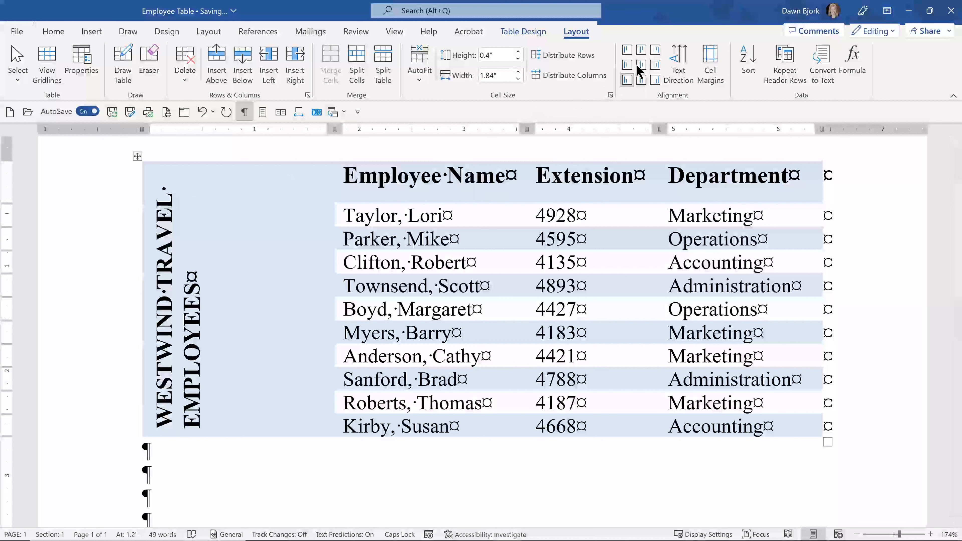
click(628, 64)
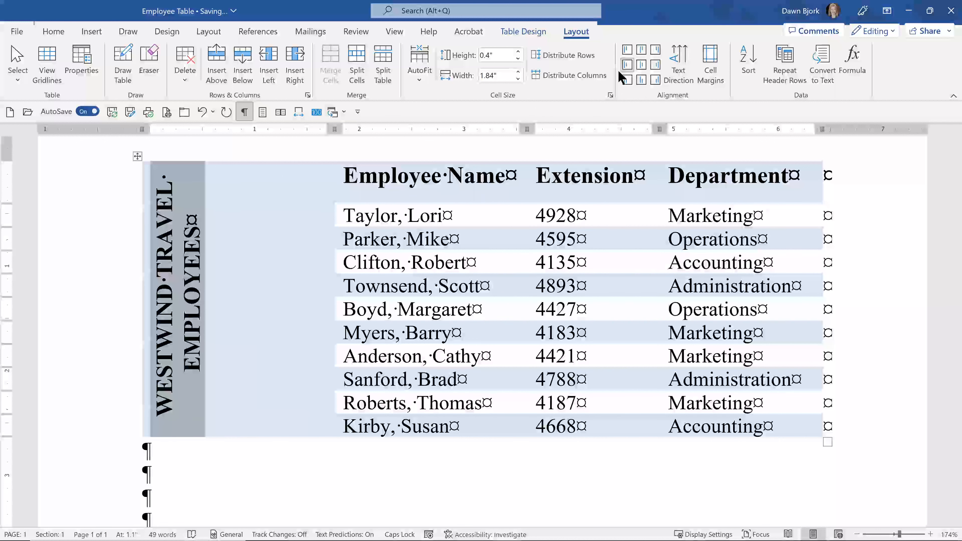
Step: Narrow the side title column to about 0.69" so it fits closely around the rotated title
click(184, 227)
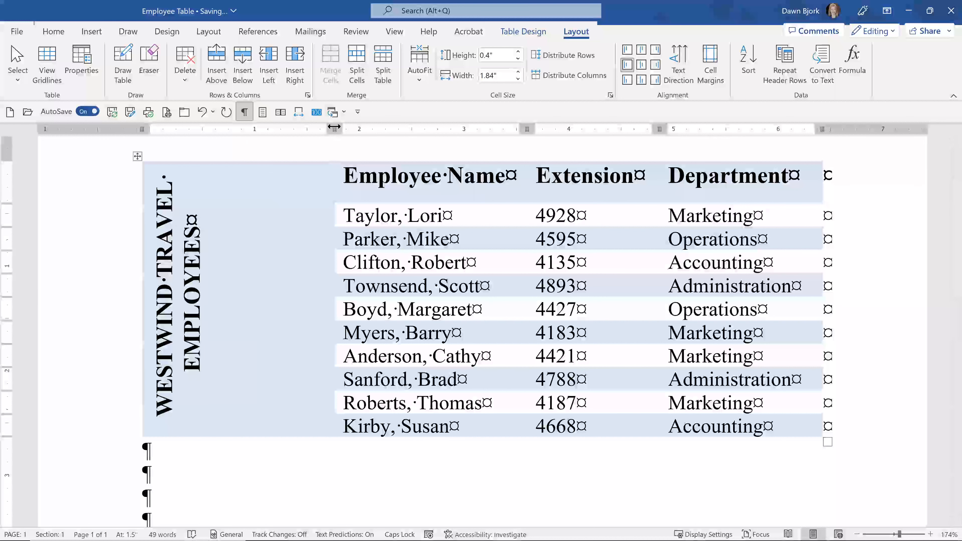
drag(334, 128, 211, 144)
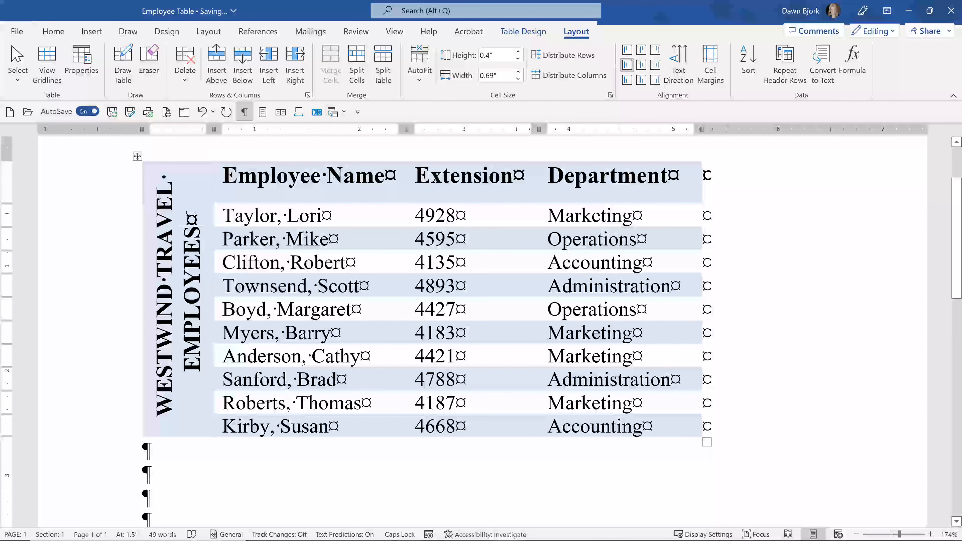
click(235, 218)
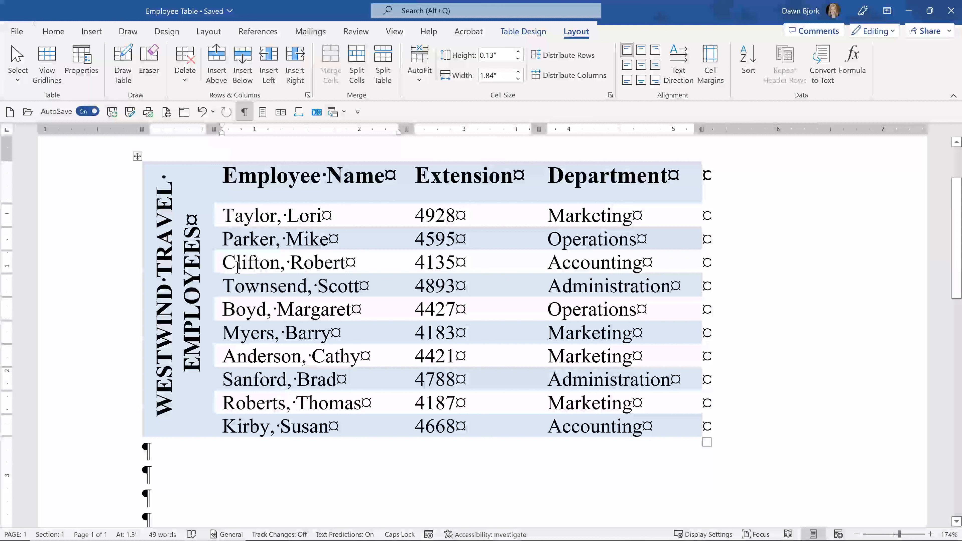
Step: Switch to the Sort Employee Table document and maximize its window
click(343, 113)
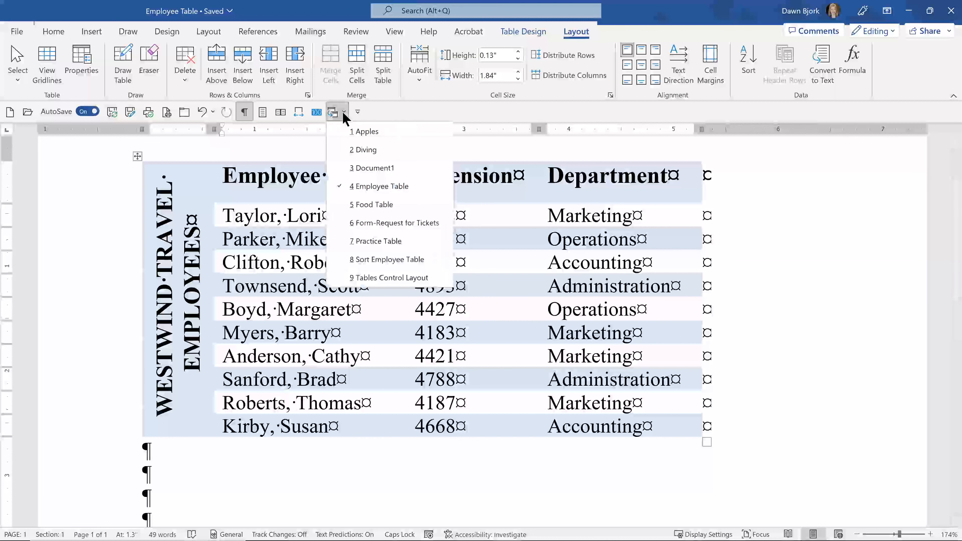
click(383, 260)
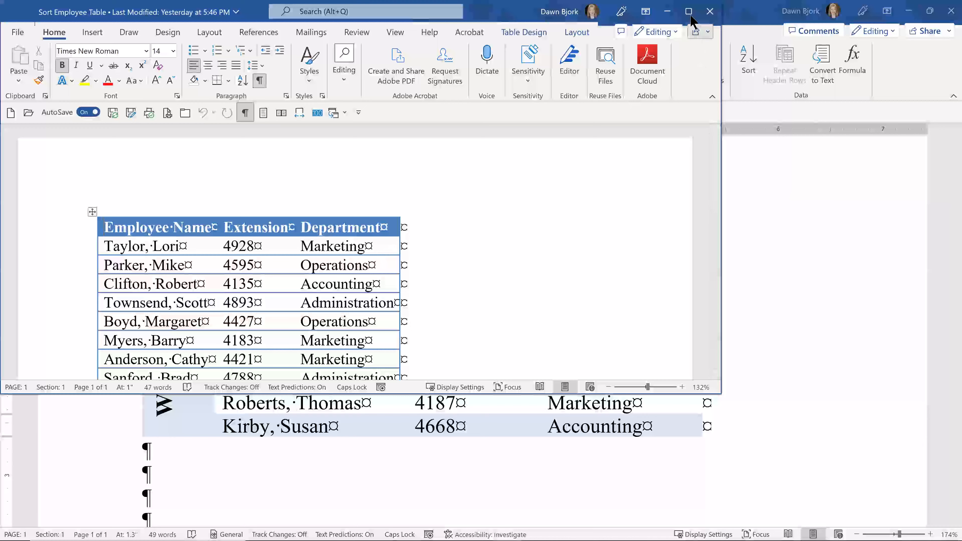
click(688, 11)
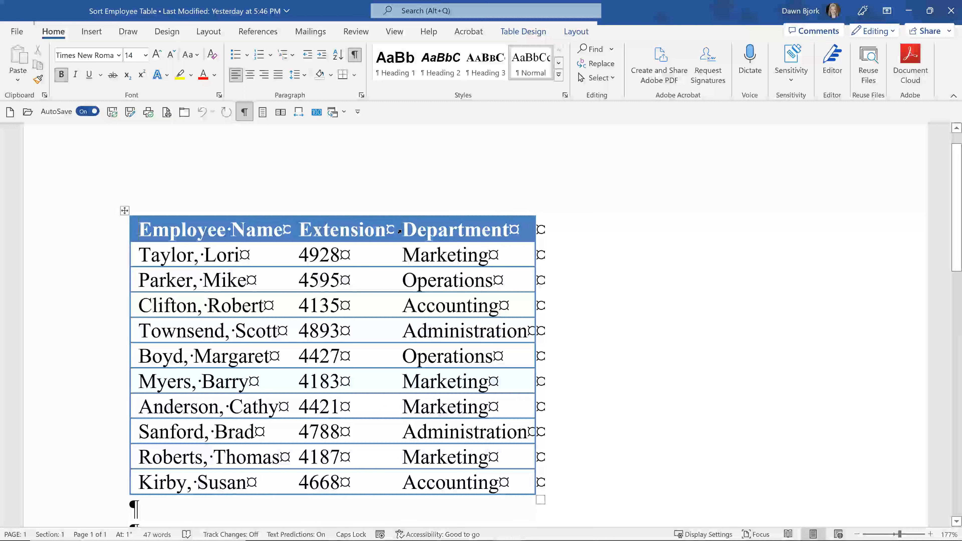
Step: Sort the employee table by Employee Name as text in ascending order, treating the first row as a header row
click(272, 273)
click(575, 32)
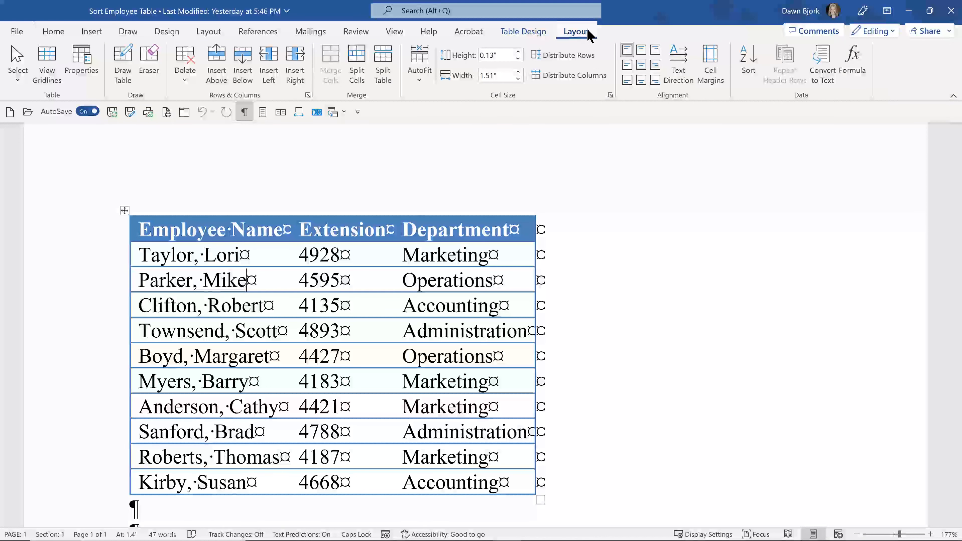
click(213, 254)
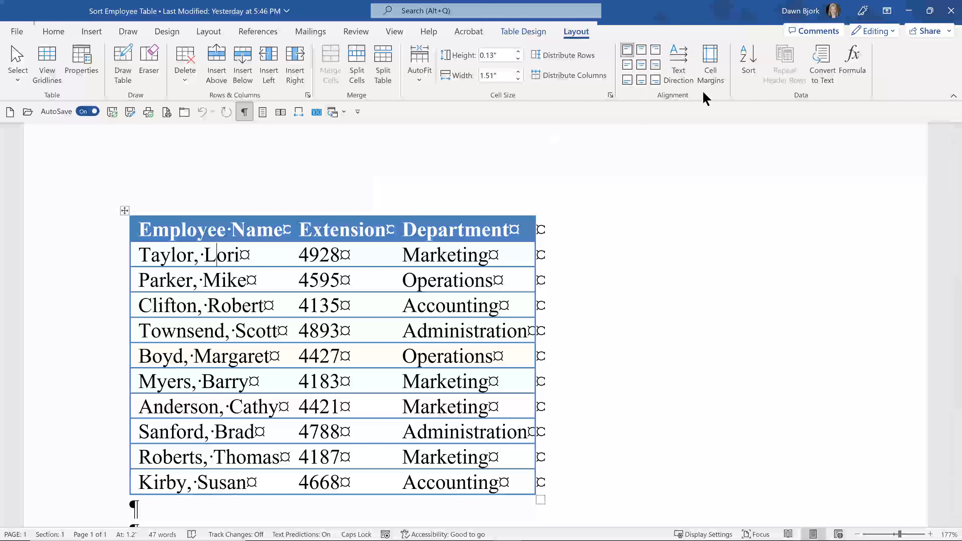
click(748, 76)
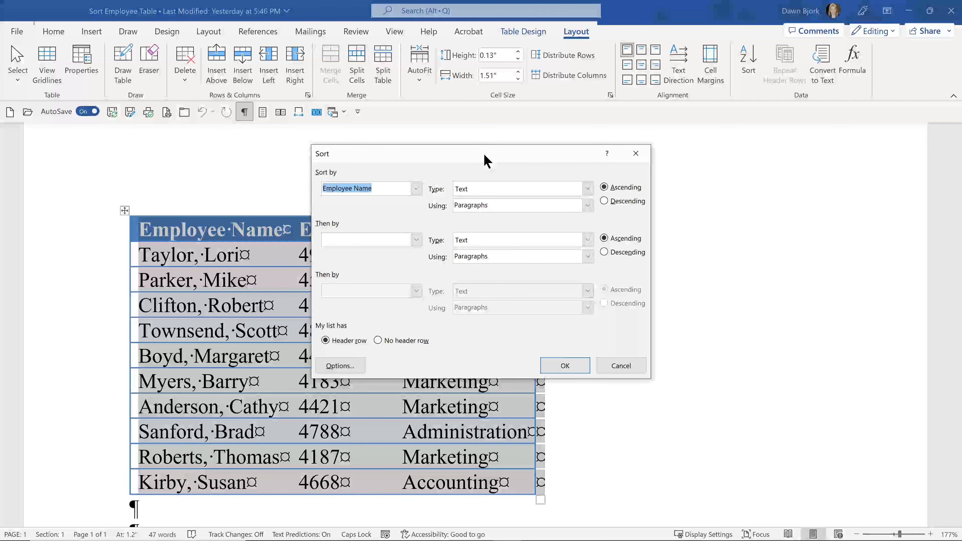
drag(485, 155, 590, 184)
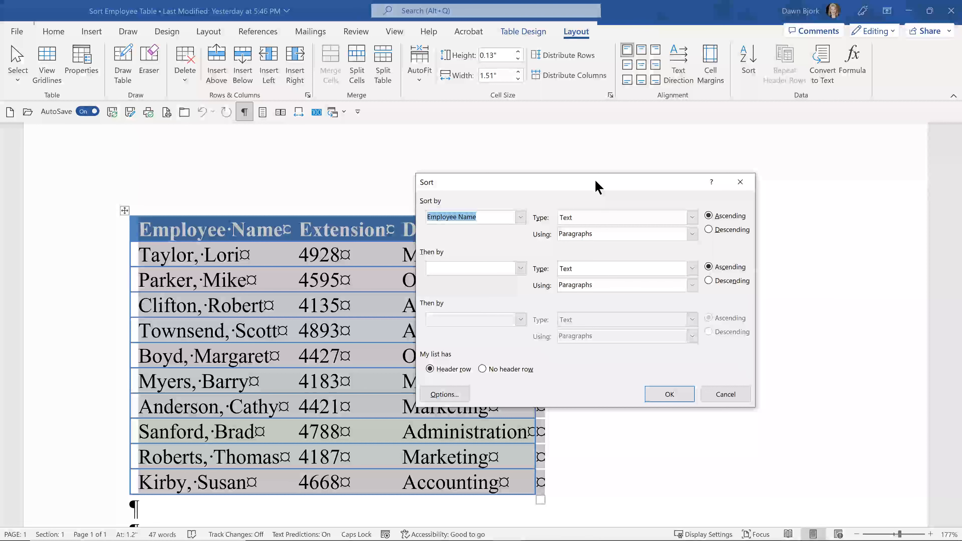
drag(595, 185, 584, 172)
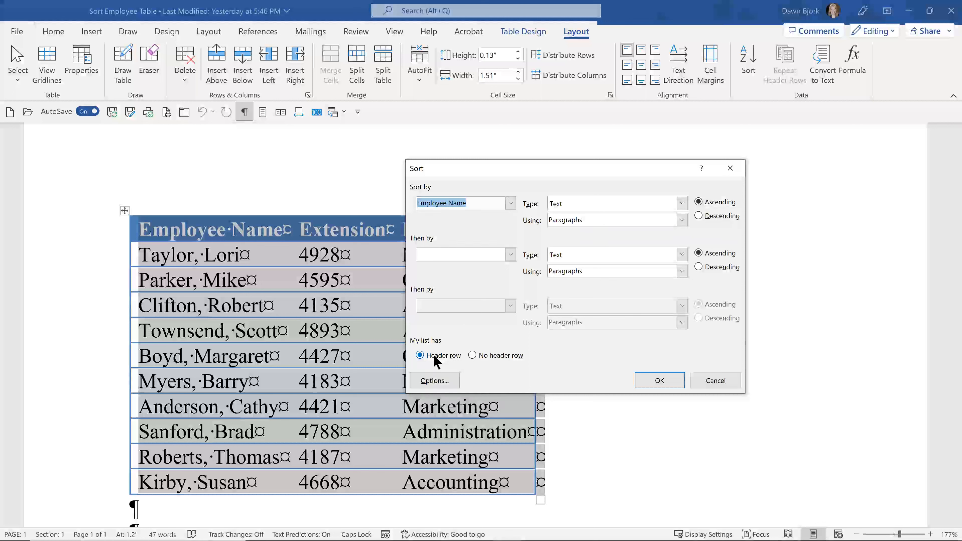
click(655, 380)
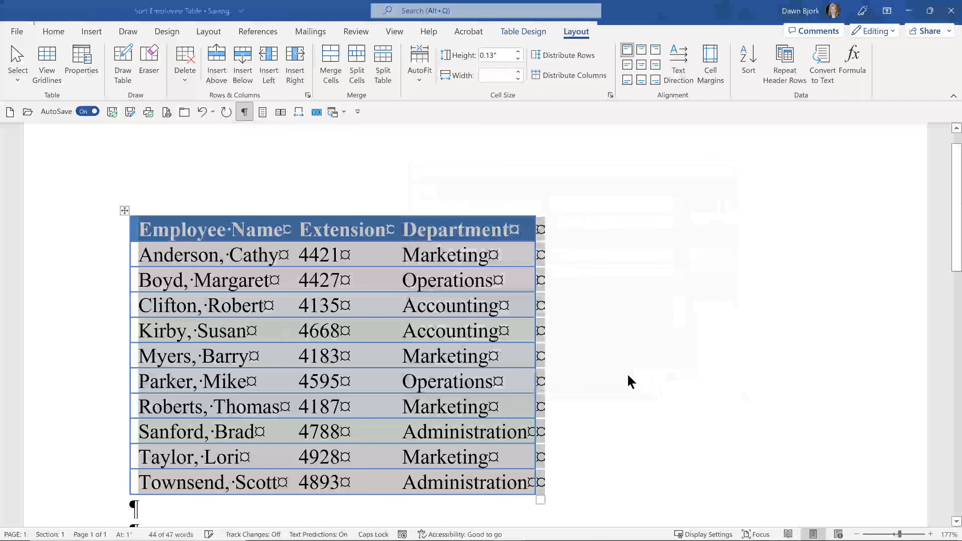
click(258, 280)
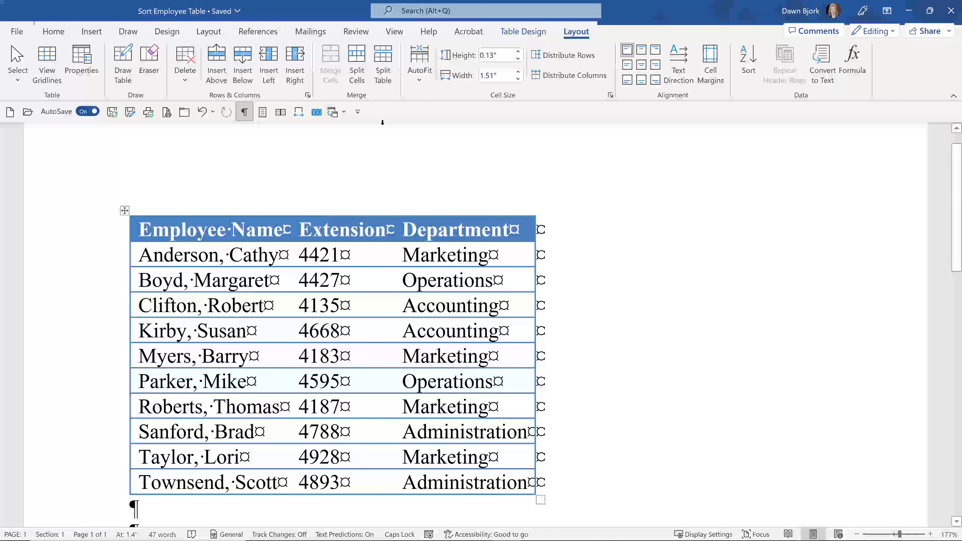
Step: Switch to the Diving document, maximize its window and check how the table runs across multiple pages
click(343, 112)
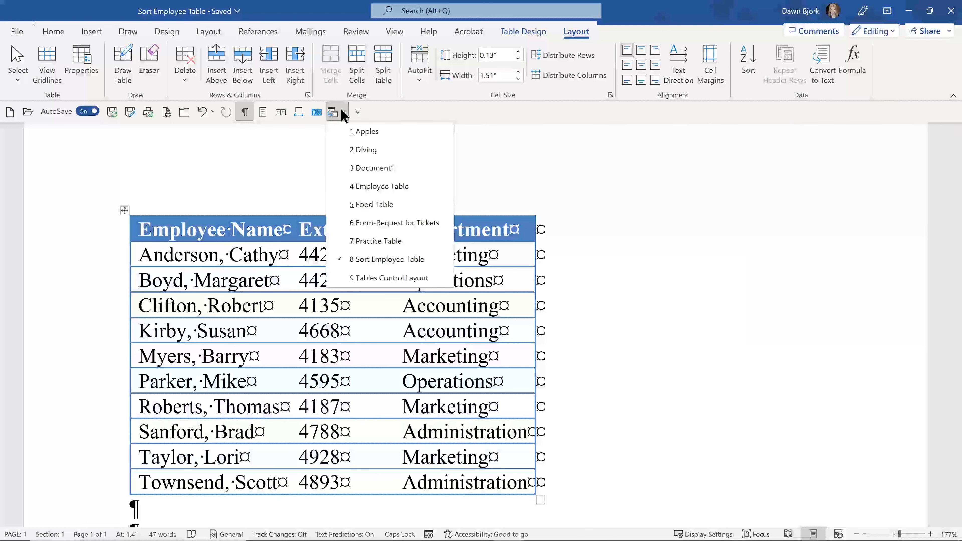
click(357, 148)
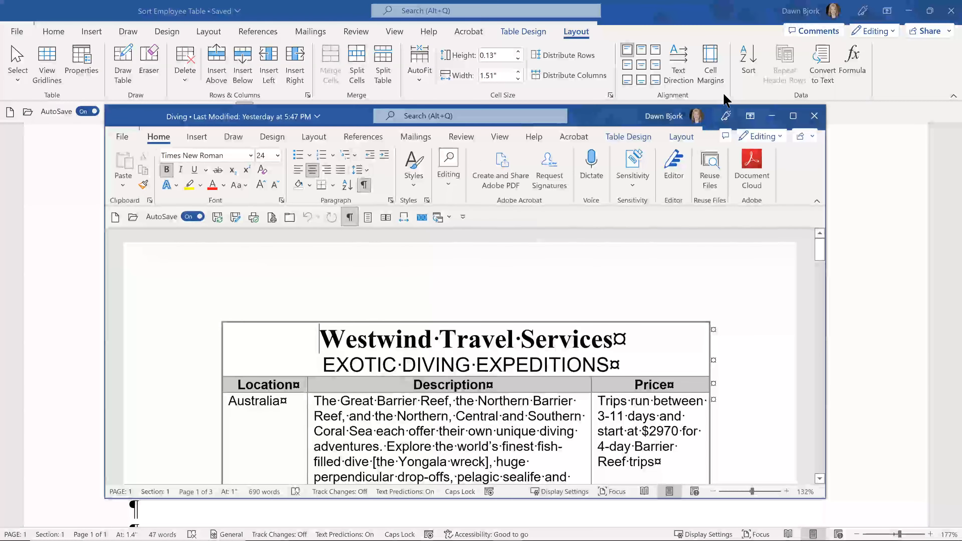
click(792, 117)
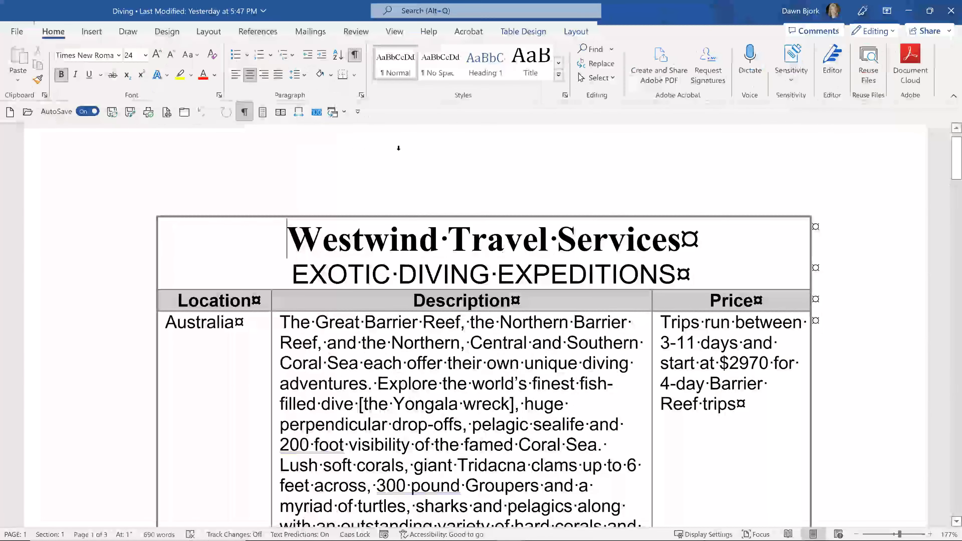
click(280, 112)
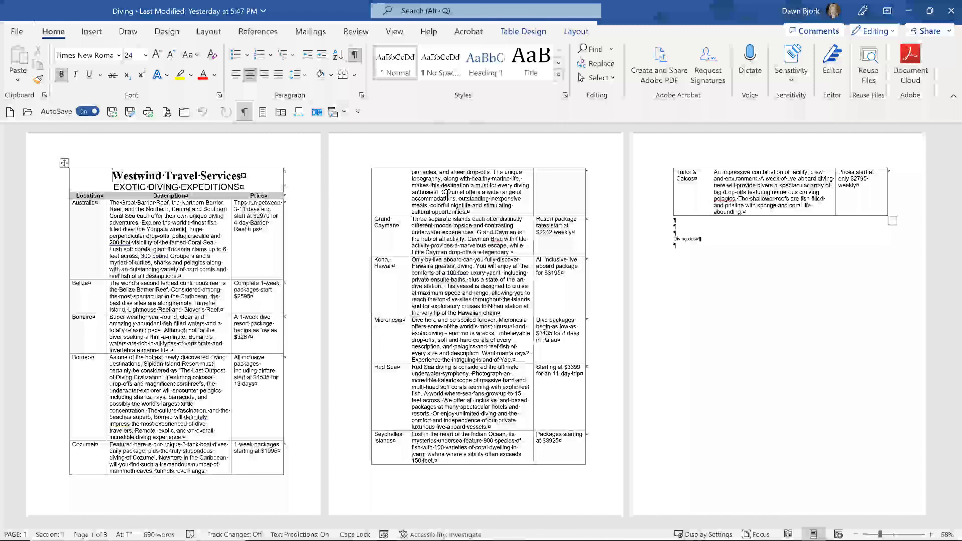
click(180, 227)
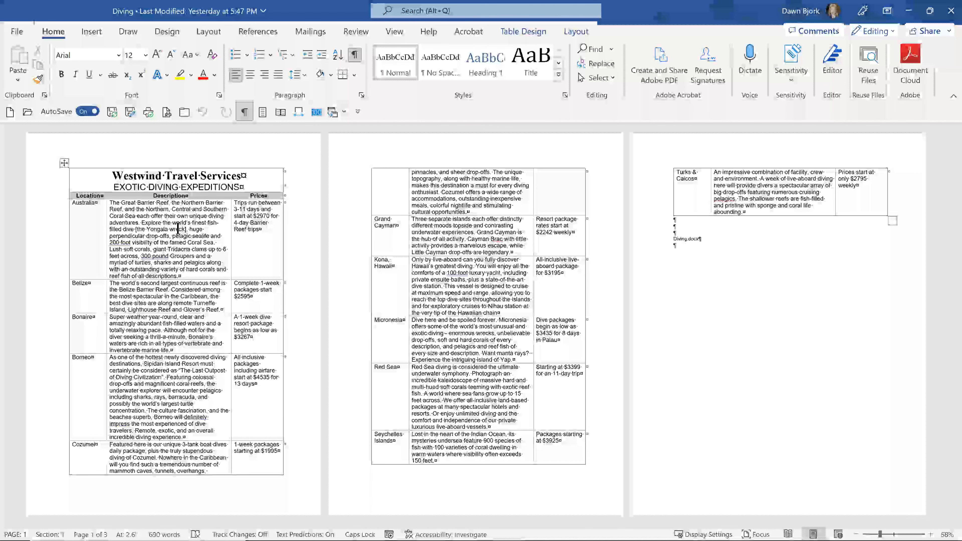
click(299, 114)
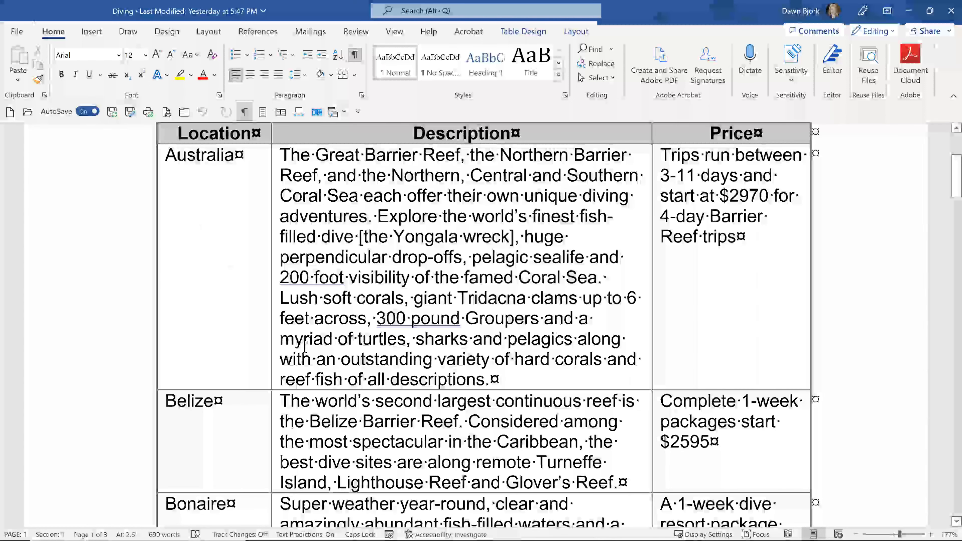
scroll(304, 345, up, 3)
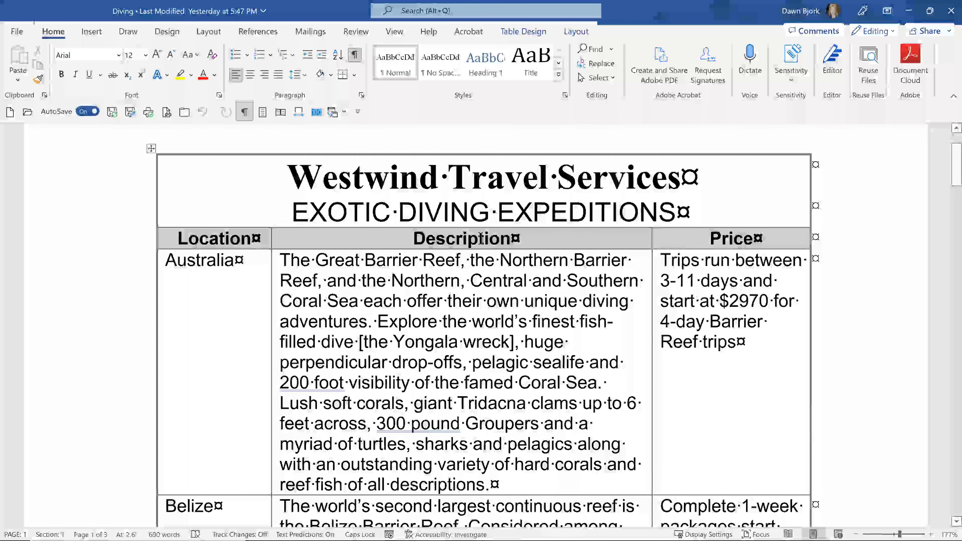
Step: Set the two title rows of the diving table as repeating header rows and check them on the following pages
click(575, 33)
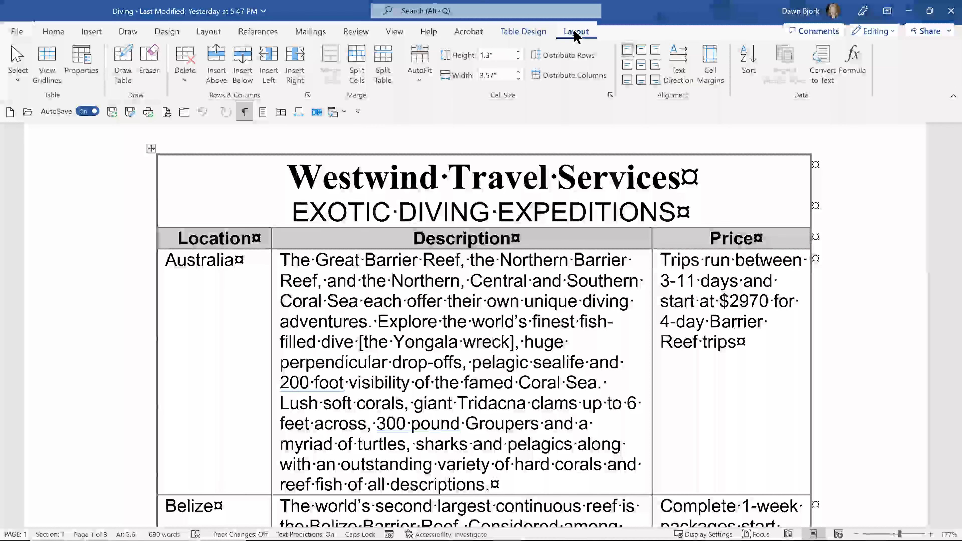
click(304, 178)
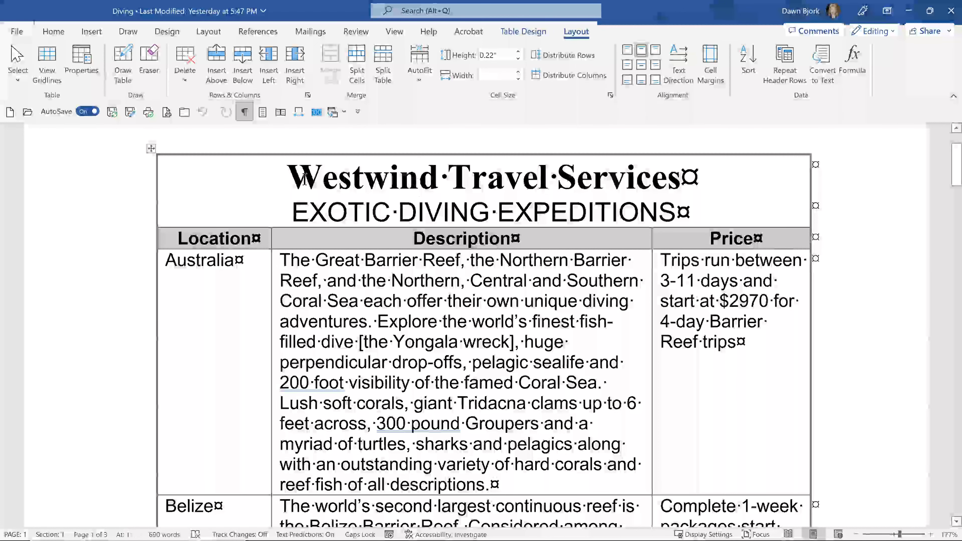
drag(141, 184, 139, 224)
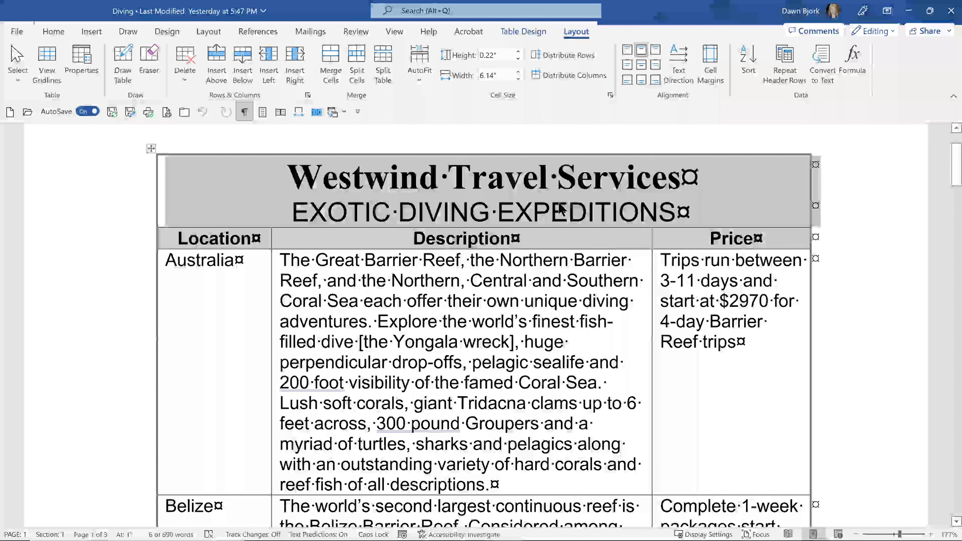
click(786, 76)
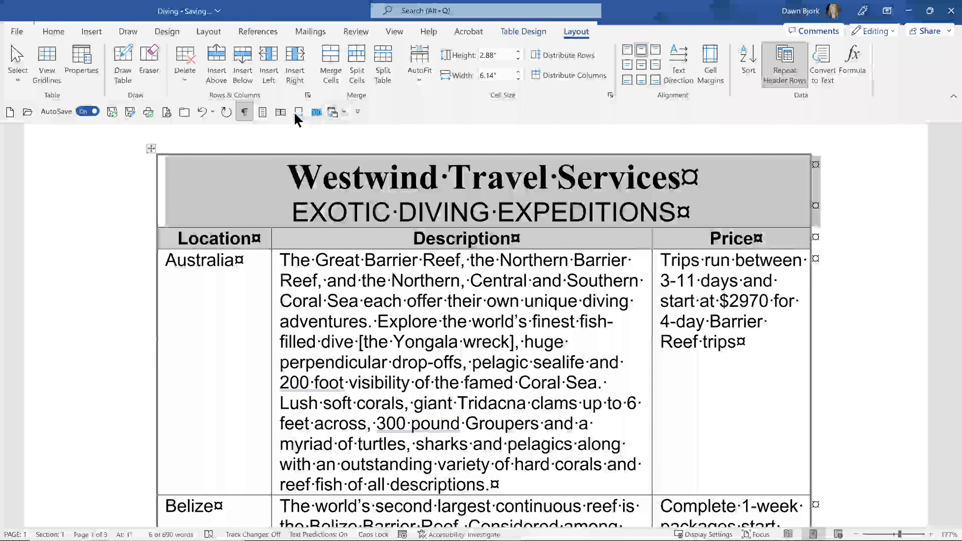
click(280, 112)
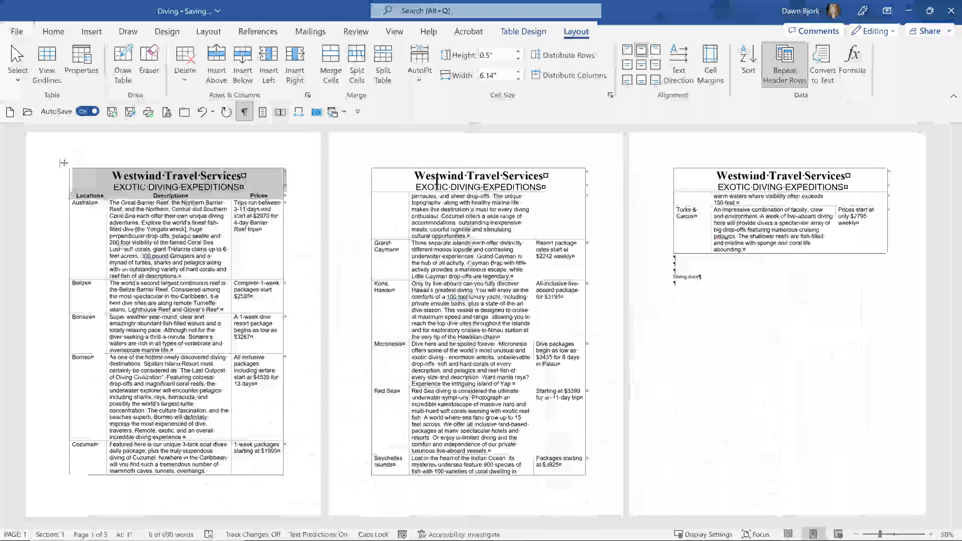
click(441, 186)
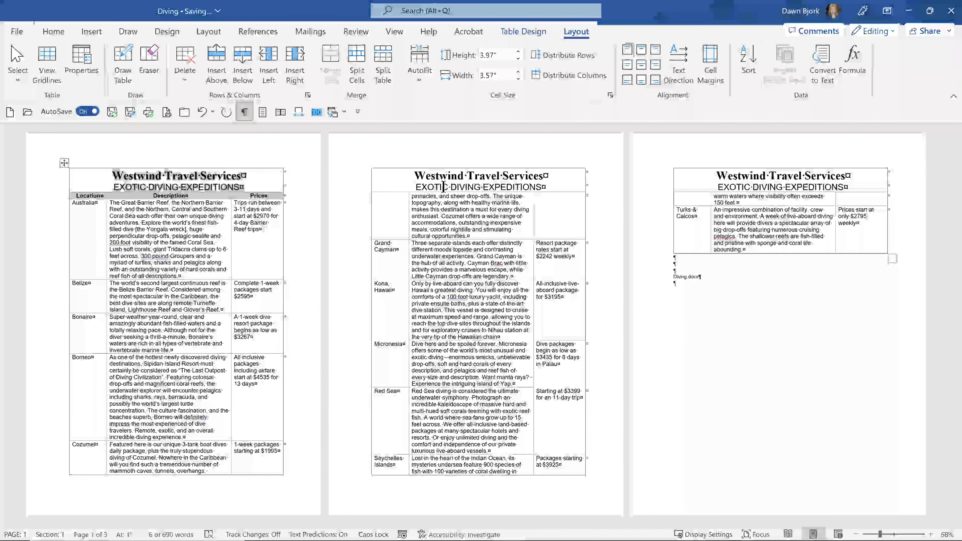
Step: Turn Repeat Header Rows off and back on for the diving table's two title rows
click(201, 175)
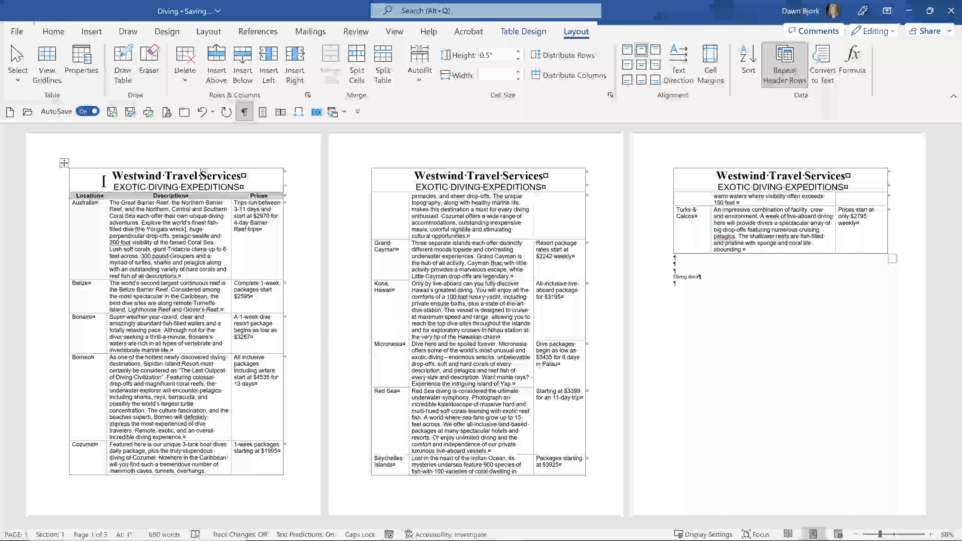
drag(54, 179, 52, 189)
click(783, 70)
click(783, 70)
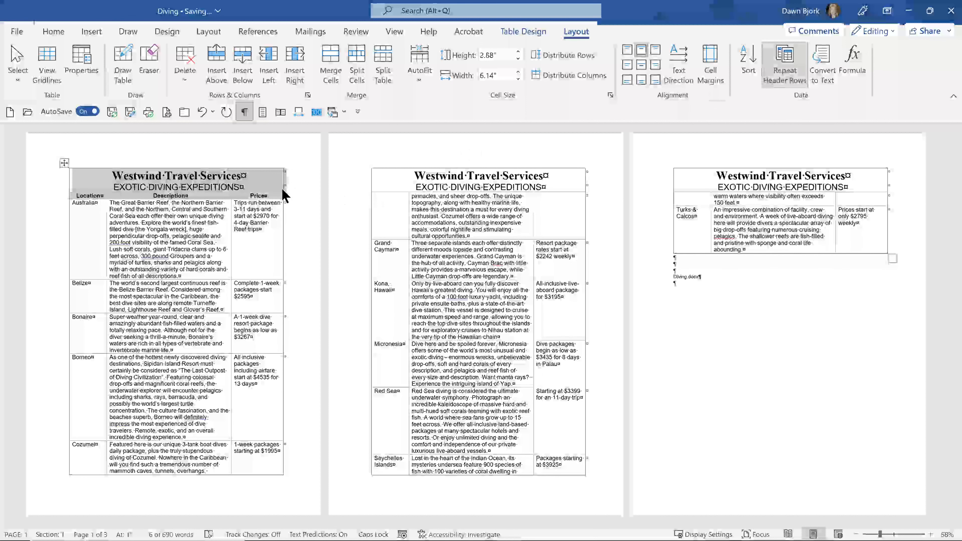
click(241, 205)
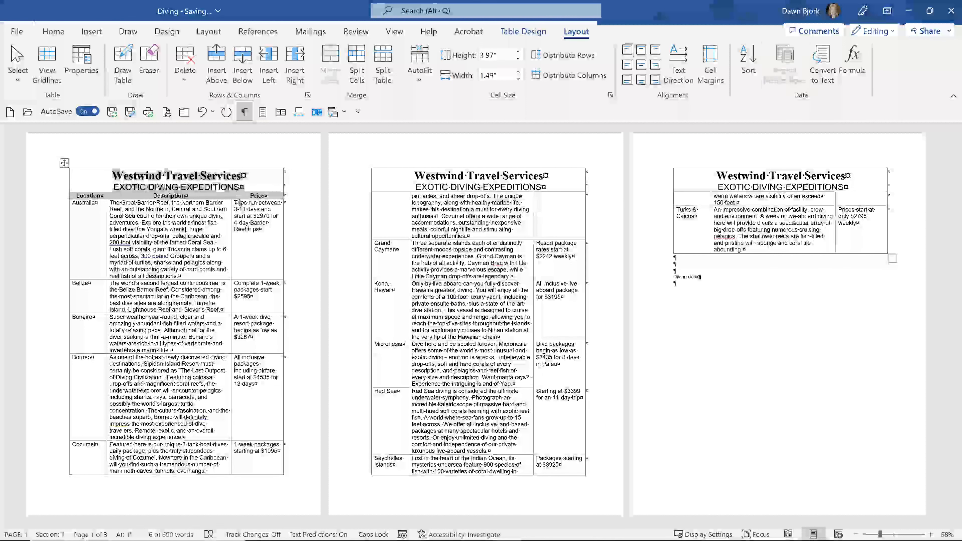
Step: Turn off Allow row to break across pages for all rows of the diving table
click(186, 176)
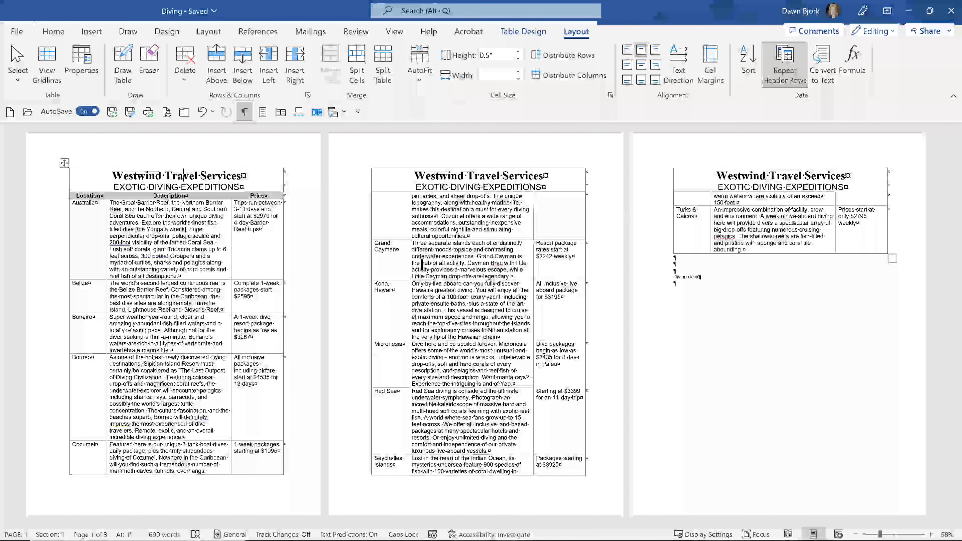
click(147, 222)
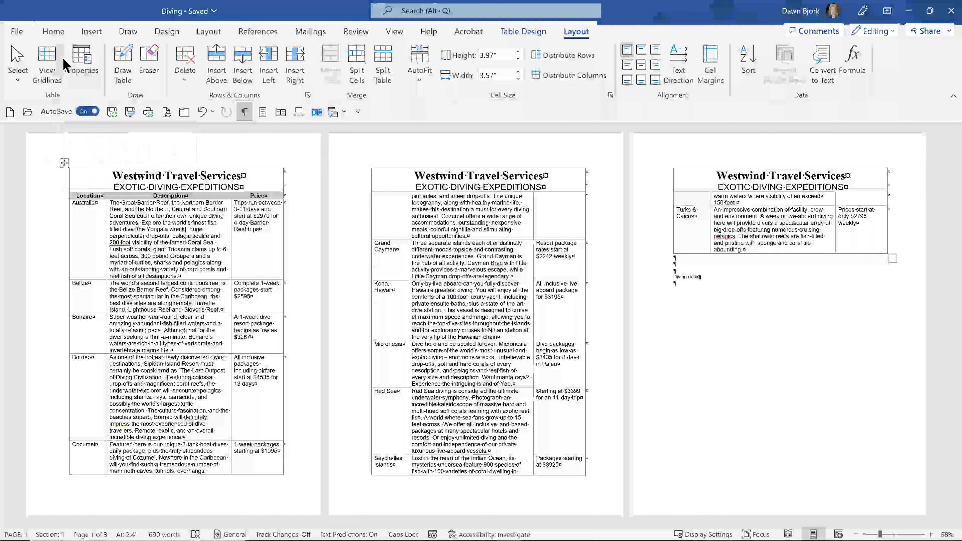
click(64, 163)
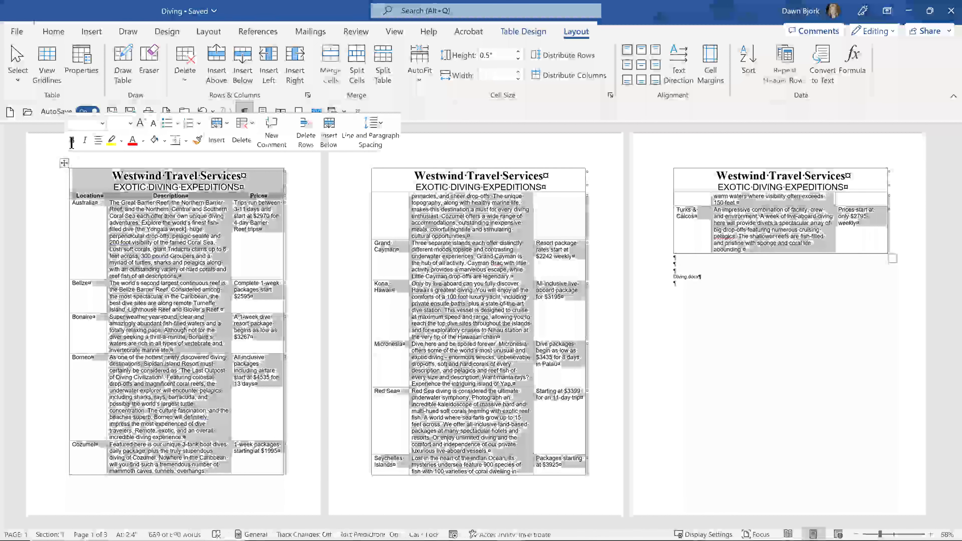
click(83, 63)
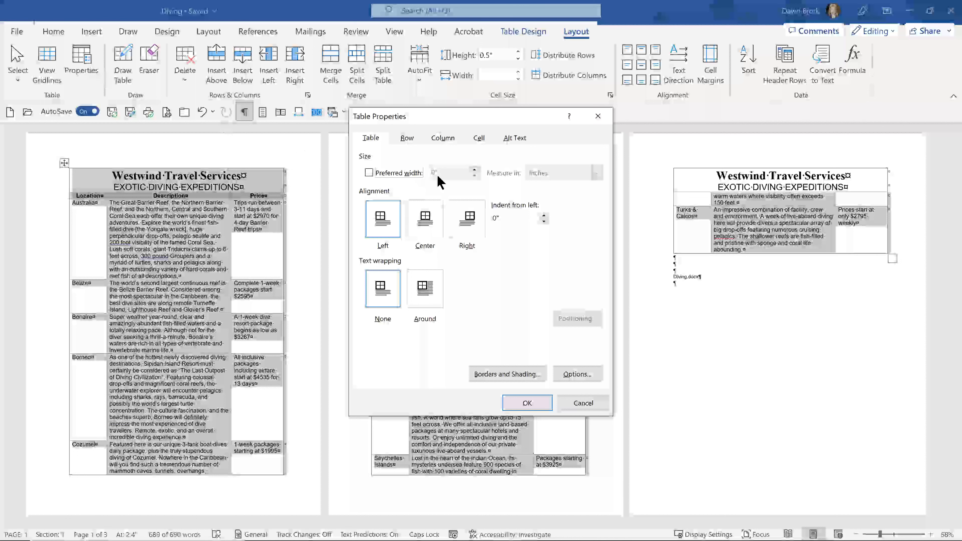
click(407, 139)
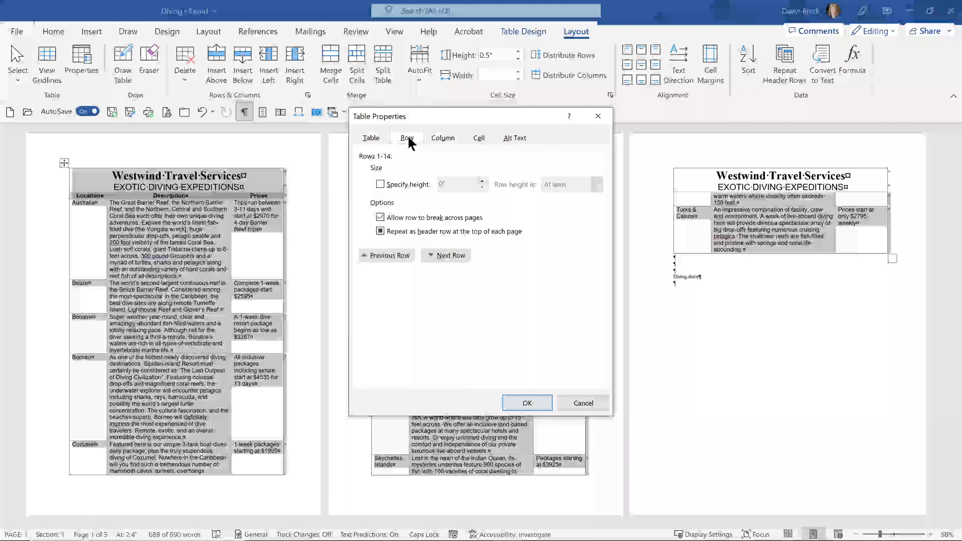
click(380, 217)
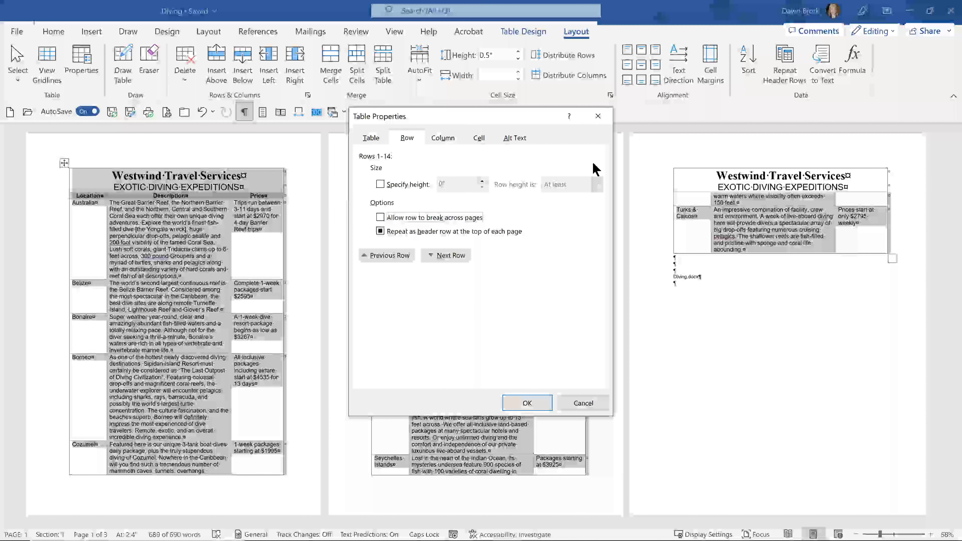
drag(473, 119, 598, 164)
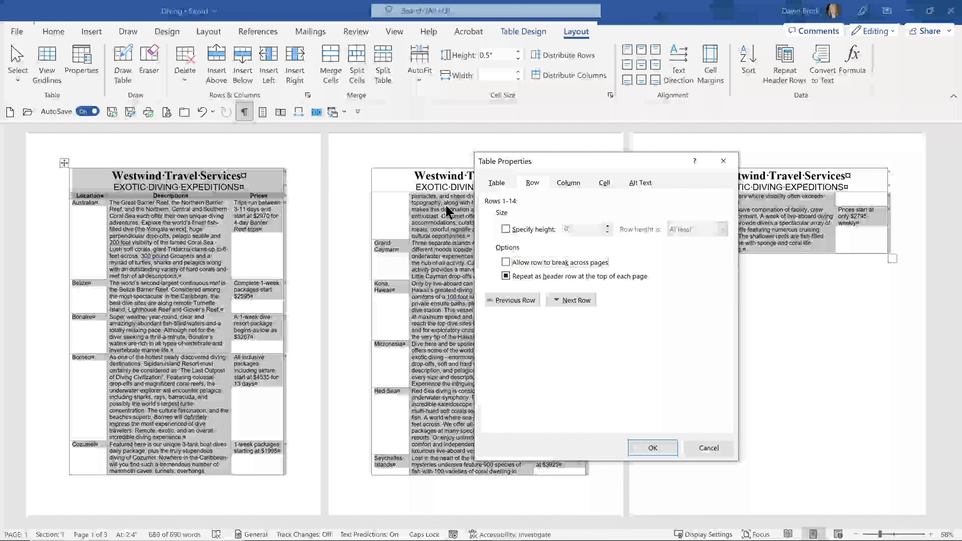
click(645, 449)
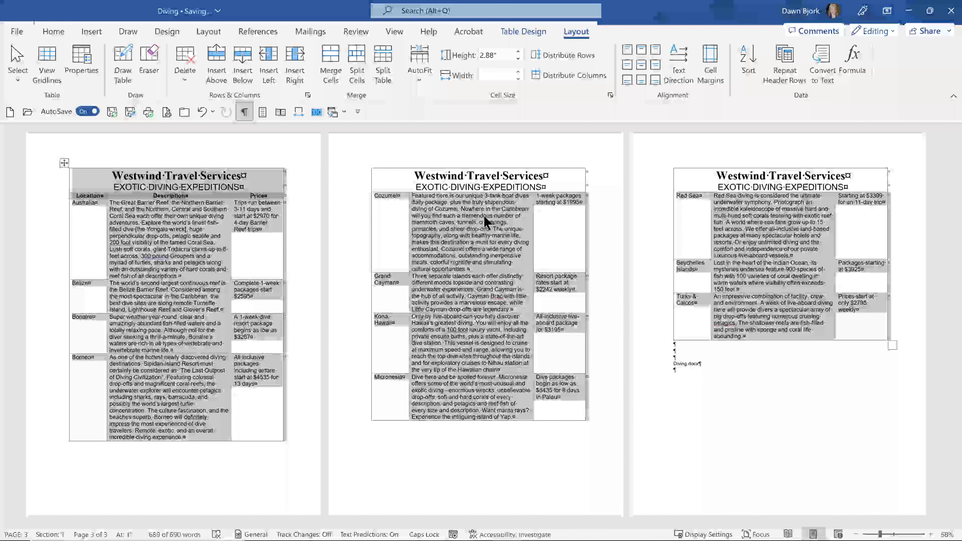
click(454, 211)
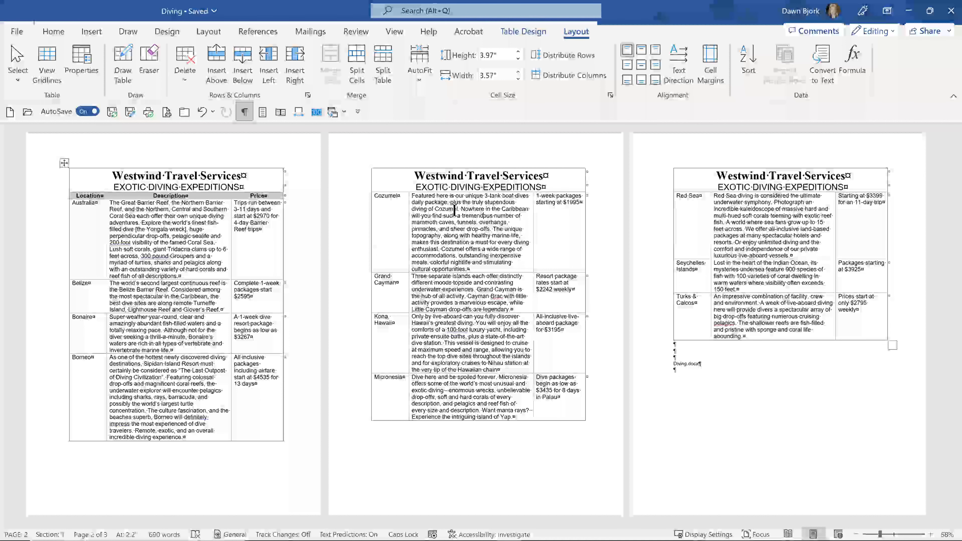
Step: Switch to the Form-Request for Tickets document, maximize its window and look over the form's layout
click(343, 113)
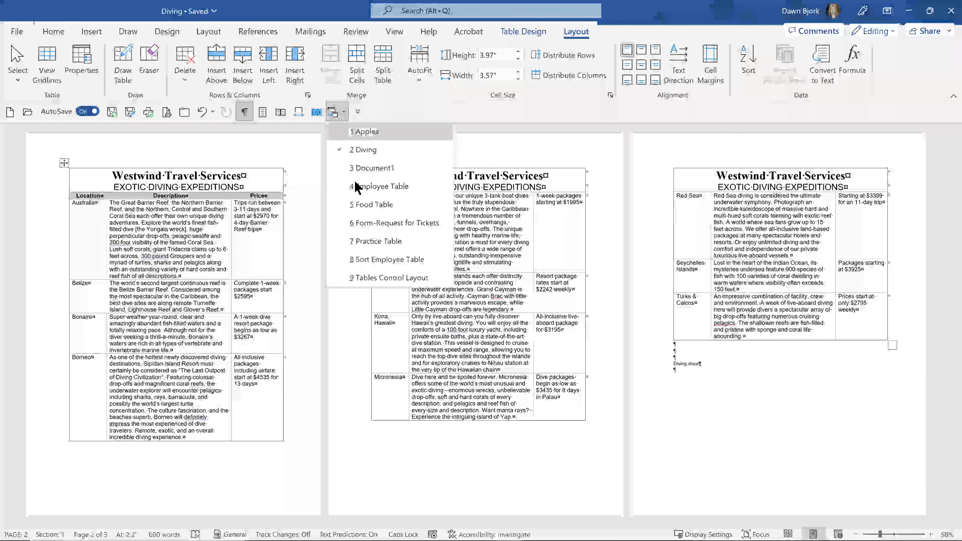
click(357, 223)
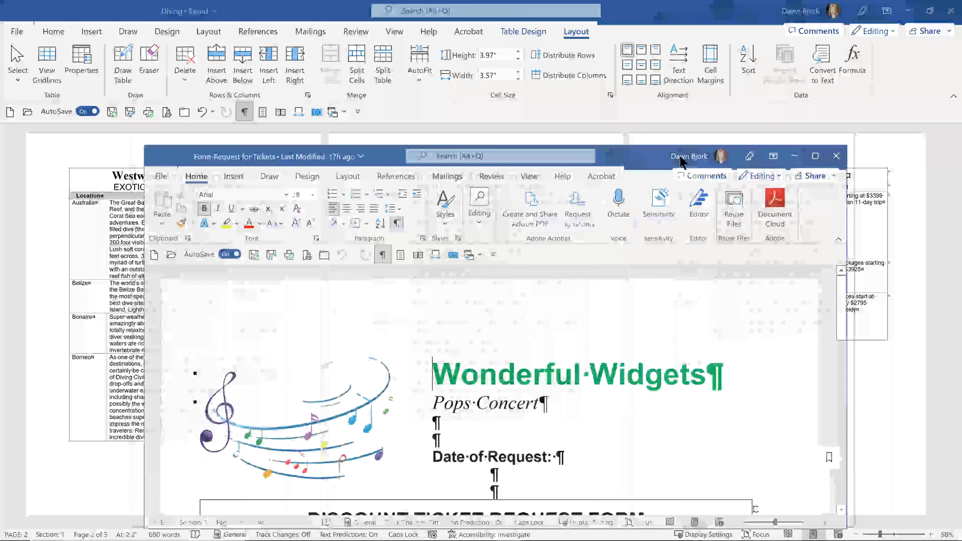
click(814, 155)
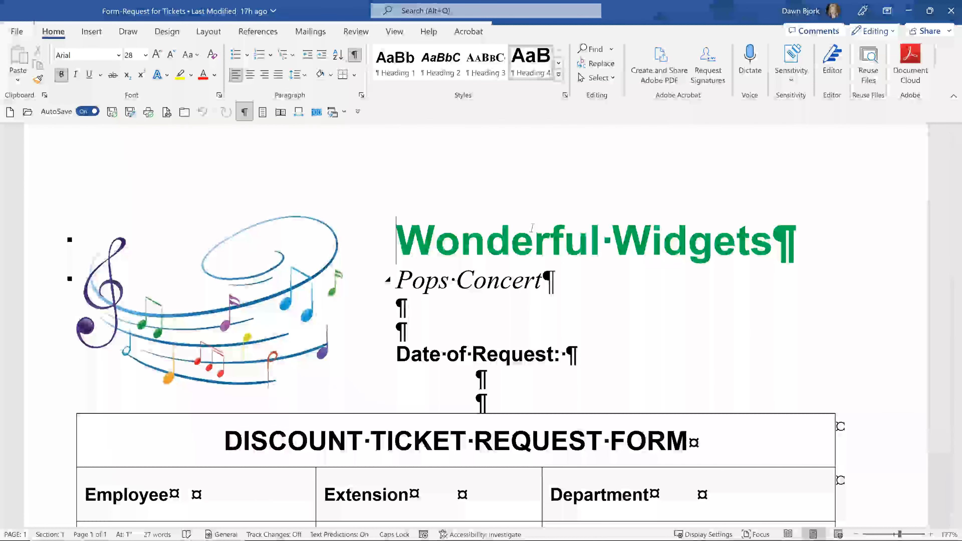
scroll(534, 227, down, 3)
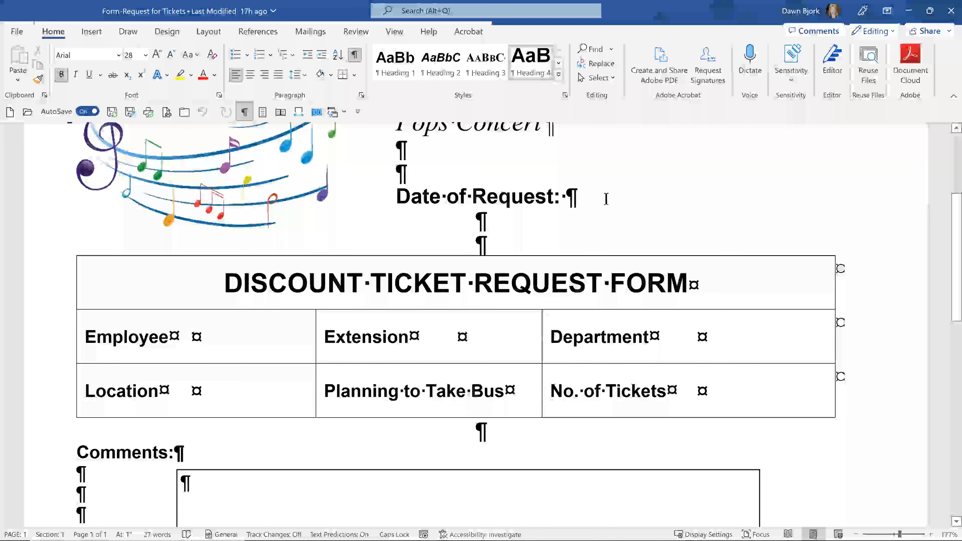
scroll(611, 193, down, 1)
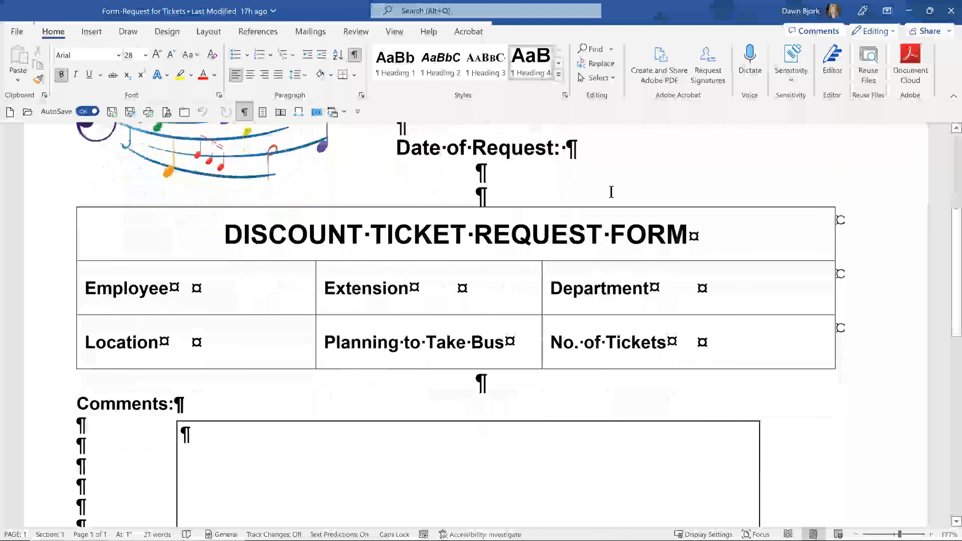
scroll(610, 192, down, 1)
scroll(611, 192, up, 2)
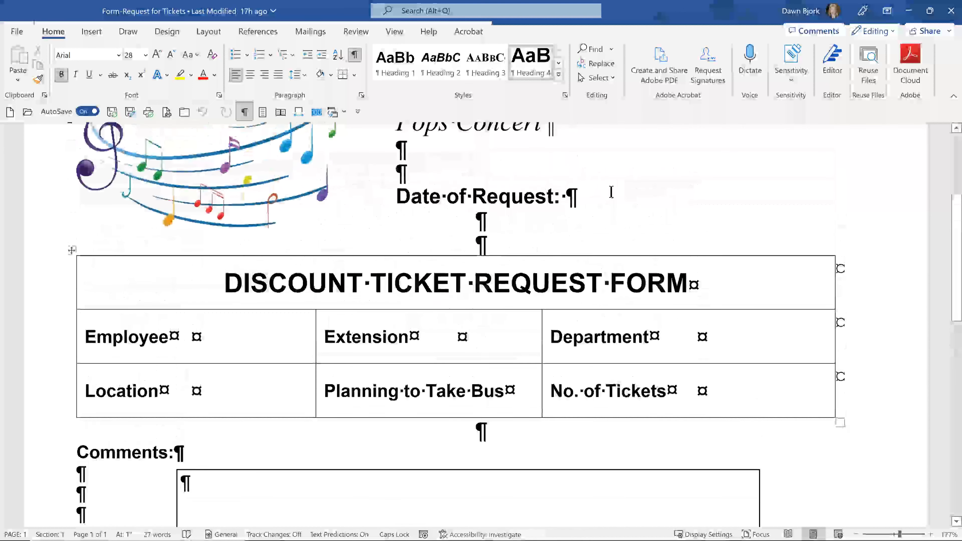
scroll(610, 192, up, 1)
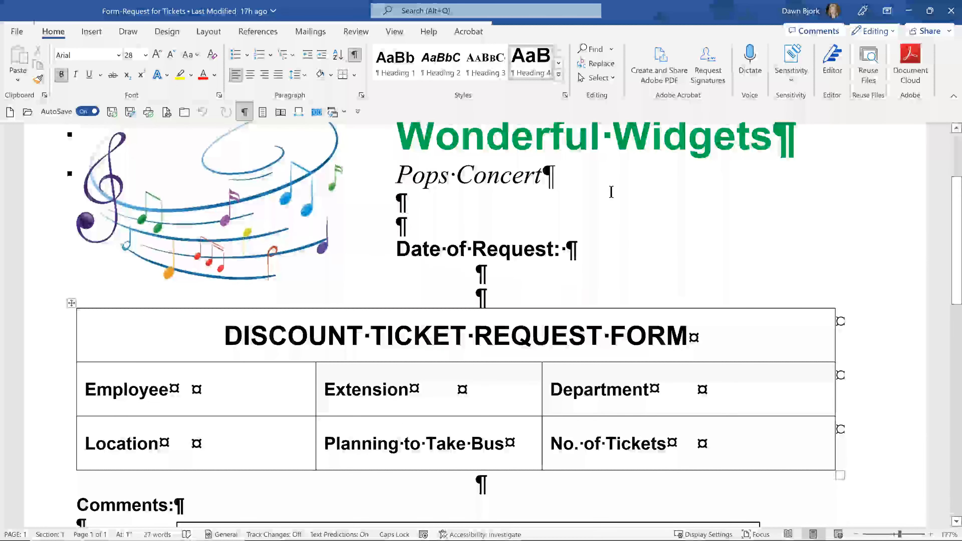
scroll(611, 192, up, 1)
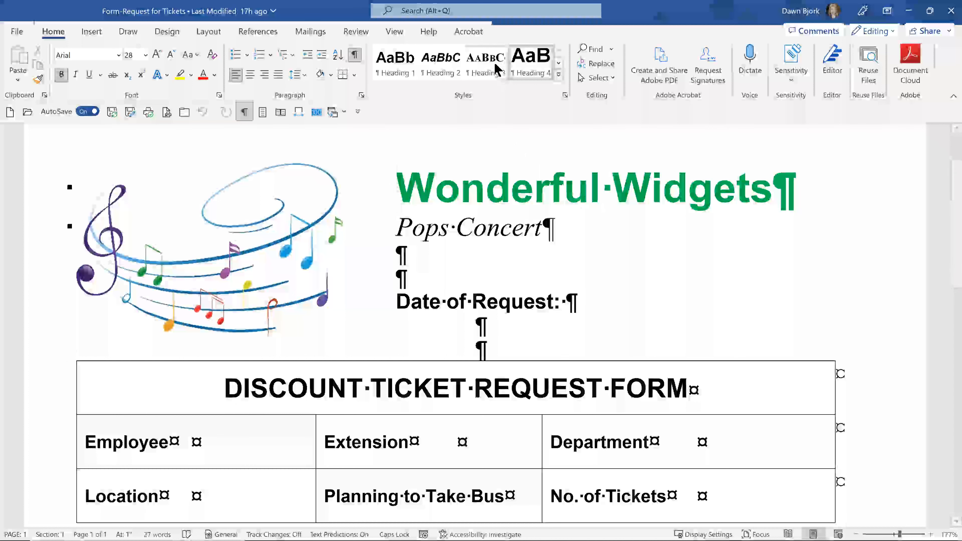
Step: Show the table gridlines in the Discount Ticket Request Form table
click(400, 395)
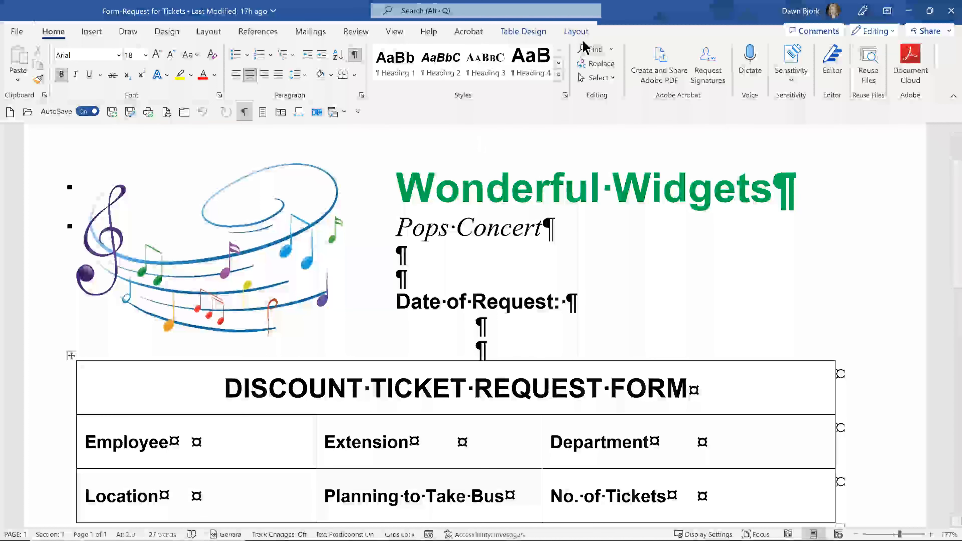
click(576, 31)
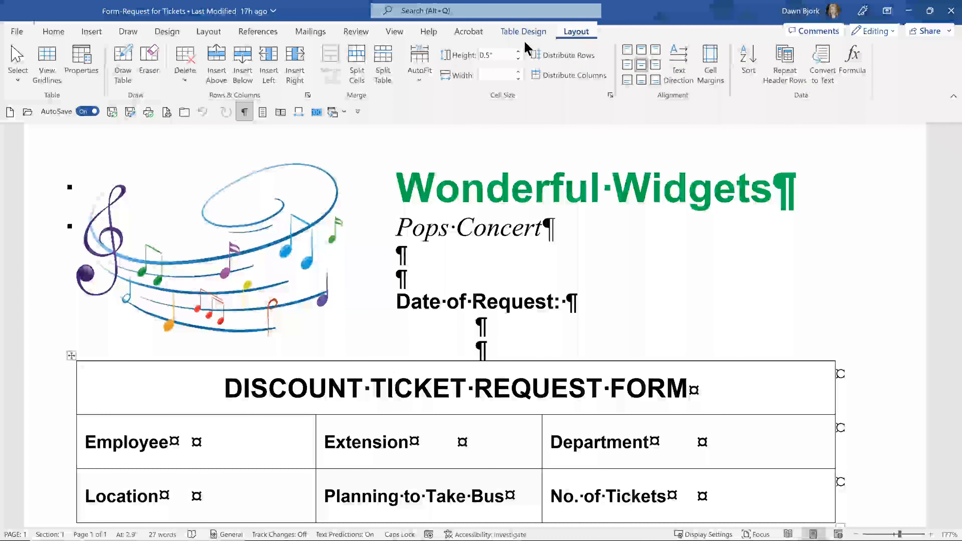
click(47, 63)
scroll(224, 346, down, 3)
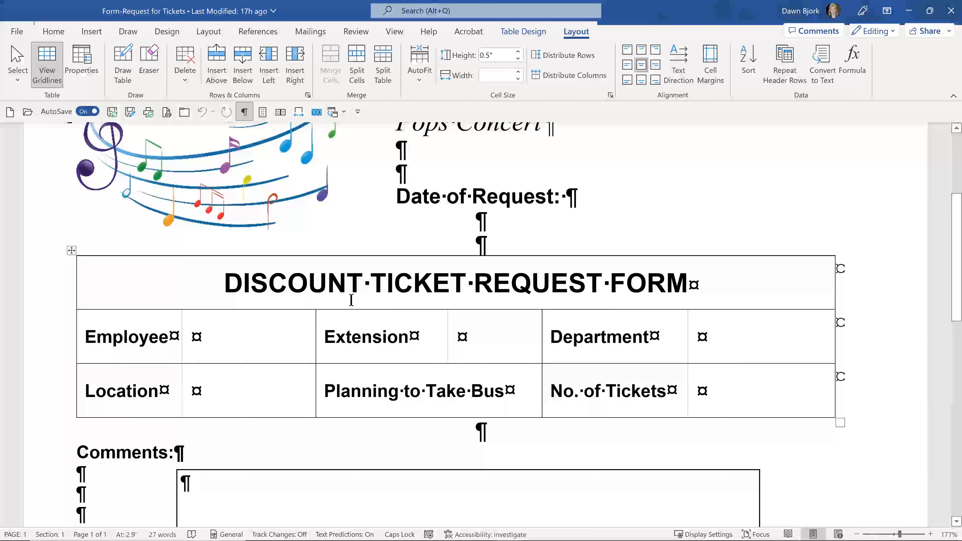
Step: Enable the Developer tab in the ribbon customization options and display its commands
right_click(427, 36)
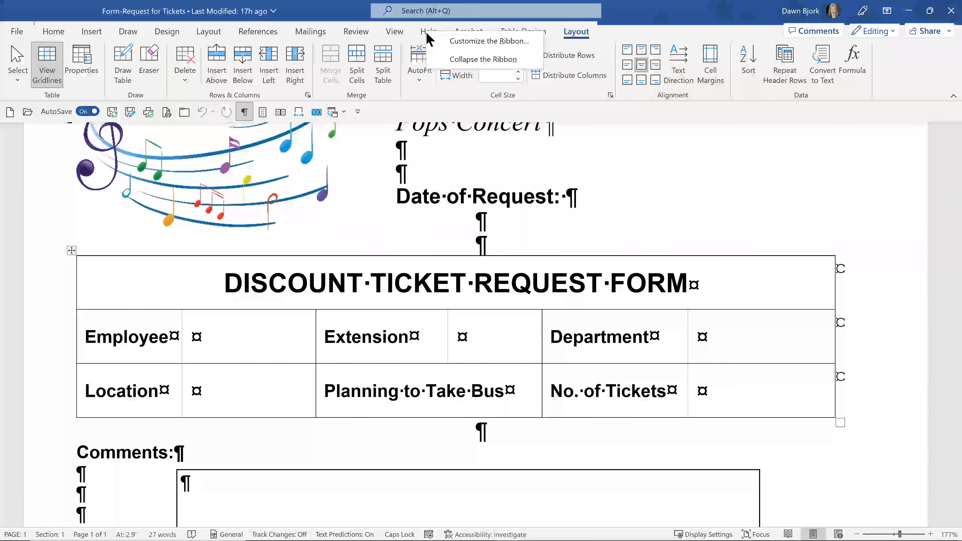
click(469, 46)
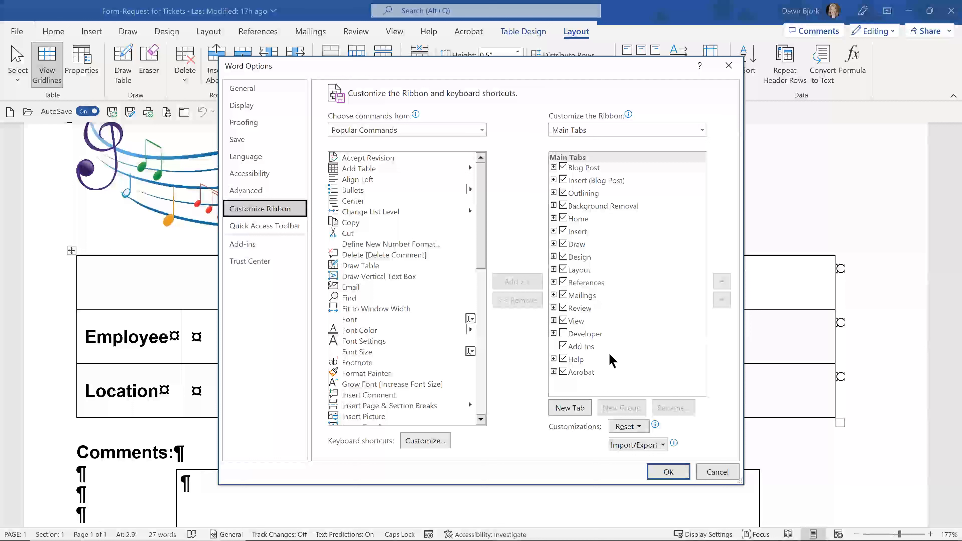
click(564, 333)
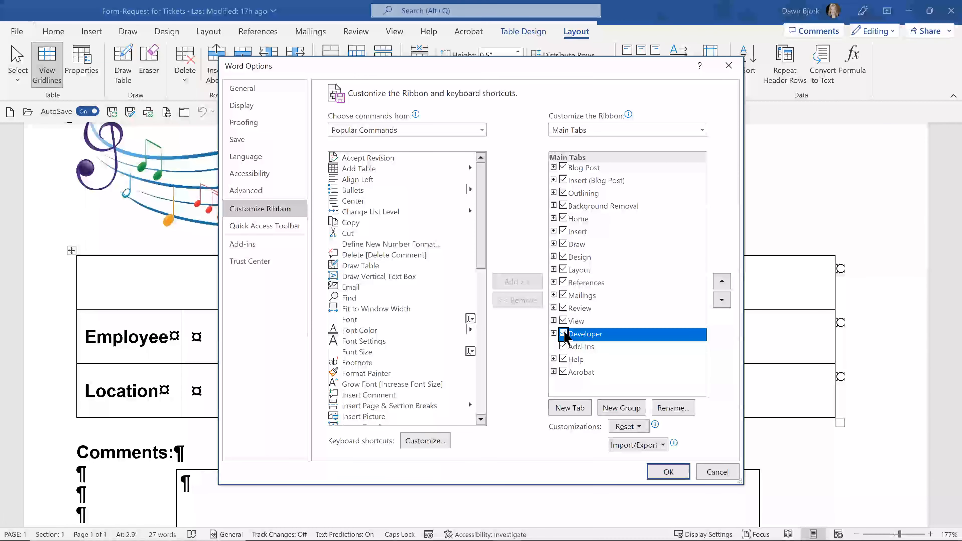
click(673, 476)
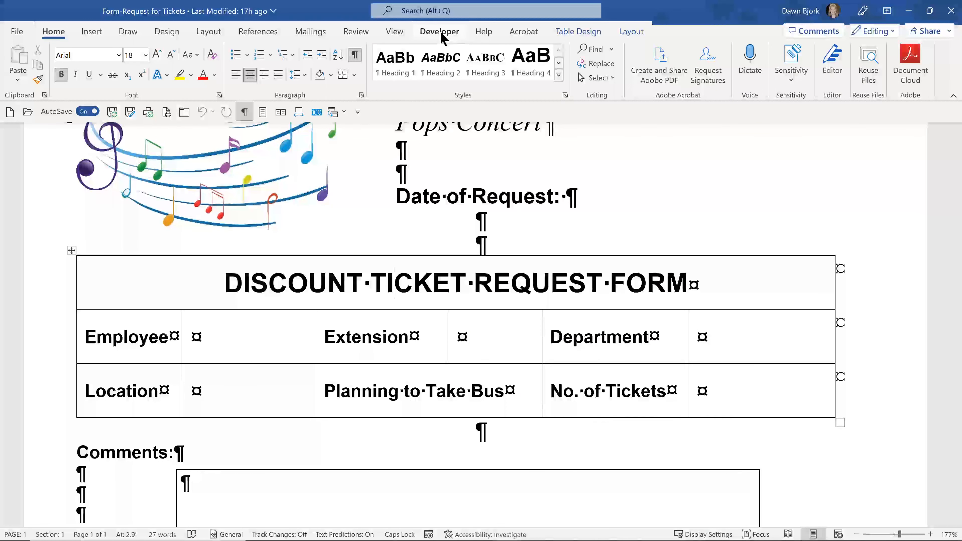
click(443, 38)
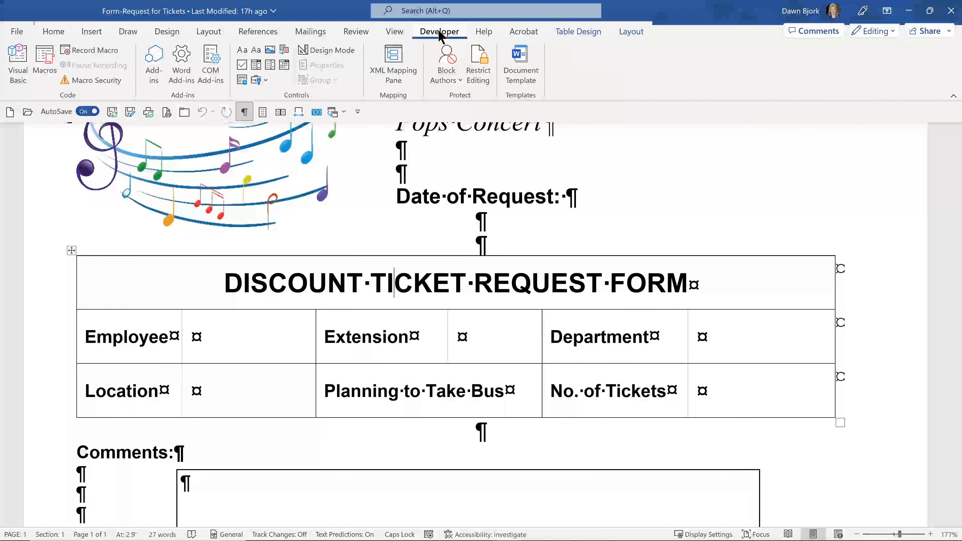
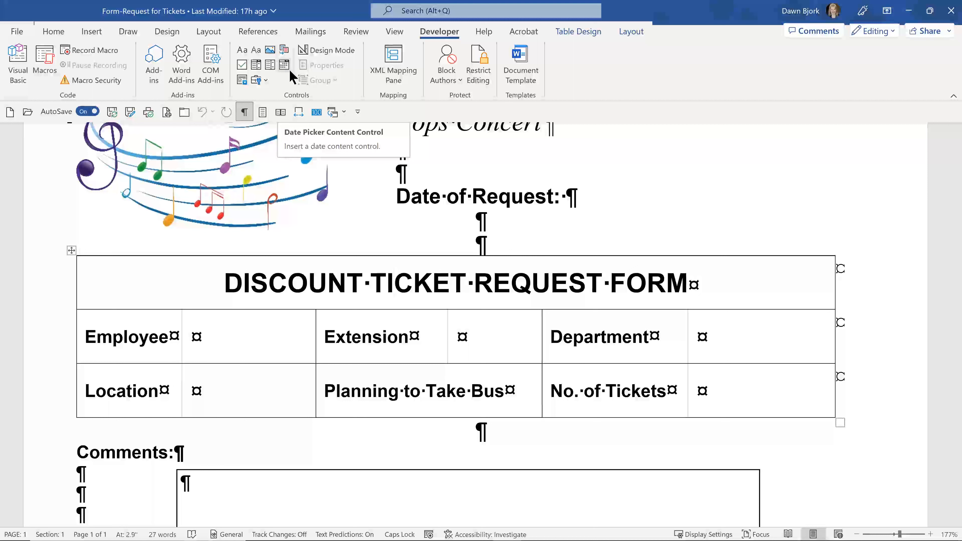
Step: Insert a Date Picker content control after Date of Request and open its calendar
click(585, 198)
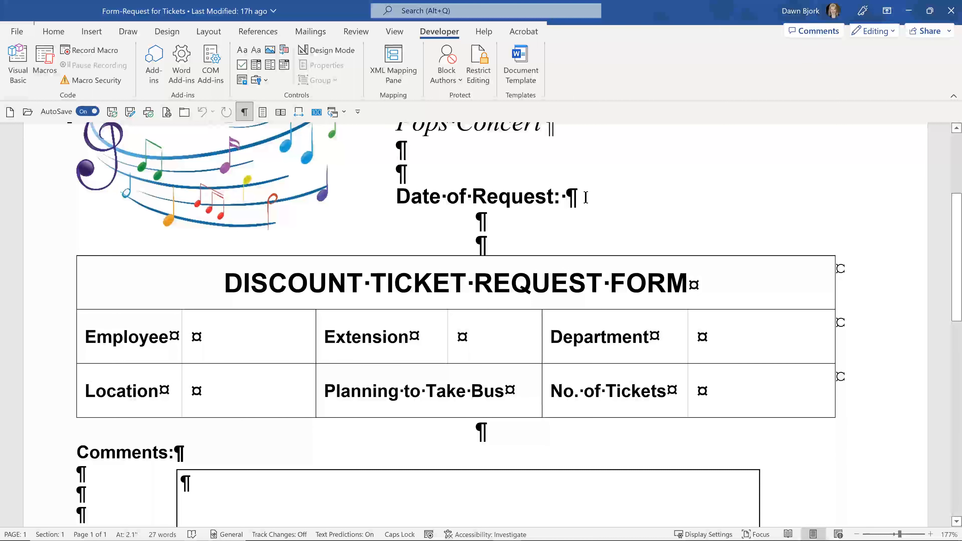
click(284, 65)
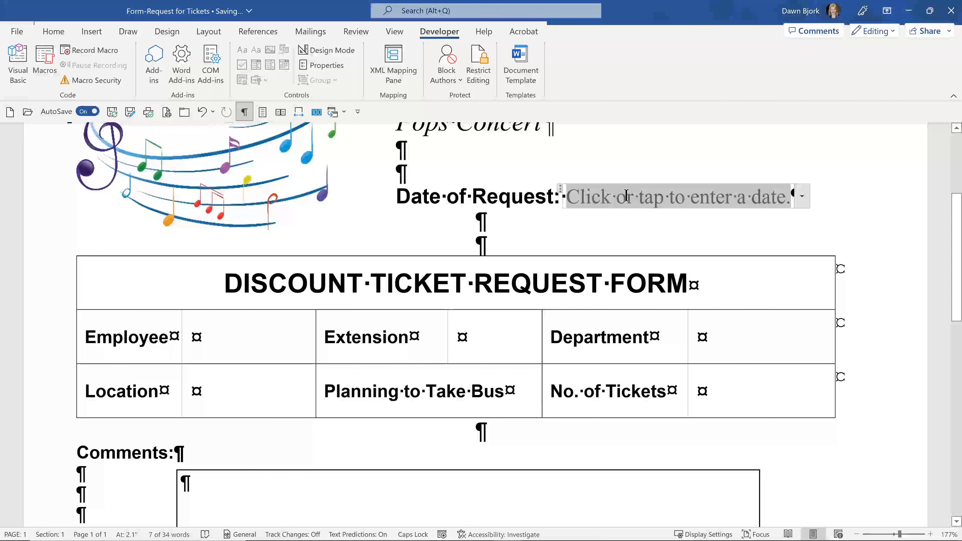
click(802, 197)
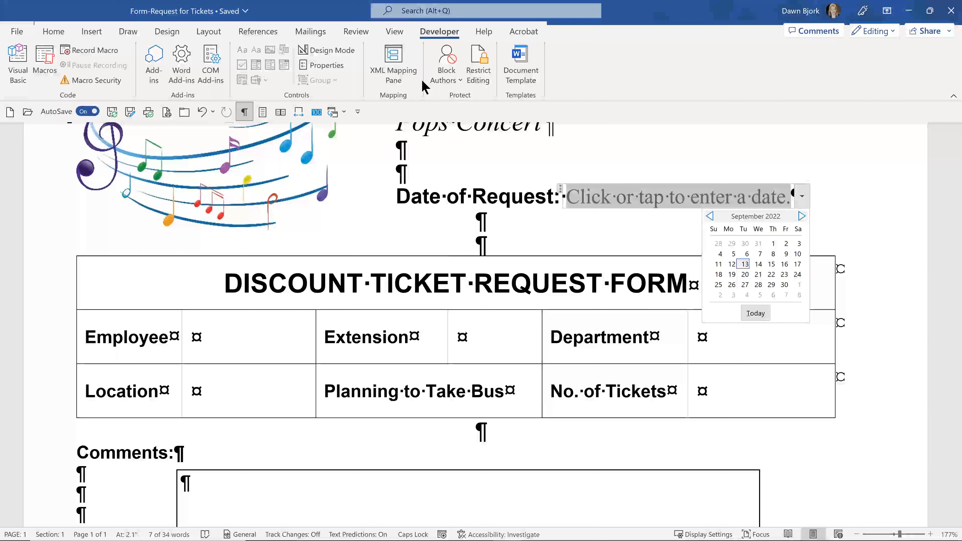
Step: Examine the date picker's Show as options and date display formats in its content control properties, leaving without changes
click(321, 67)
click(321, 67)
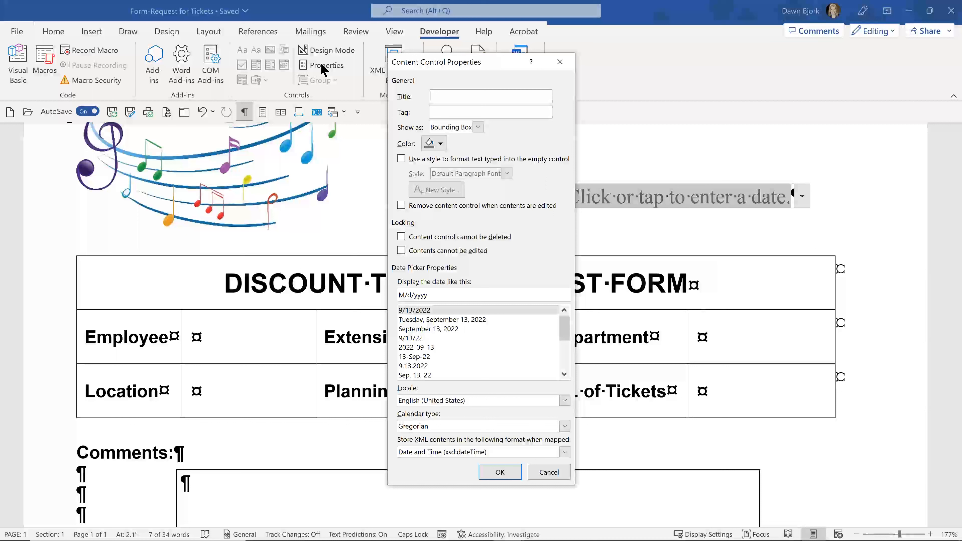
click(478, 128)
click(497, 132)
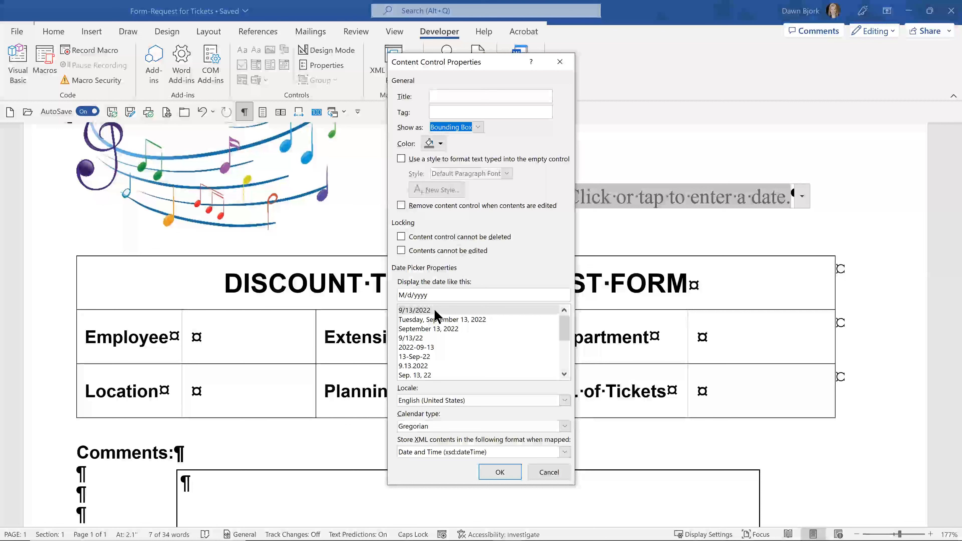
scroll(431, 360, down, 3)
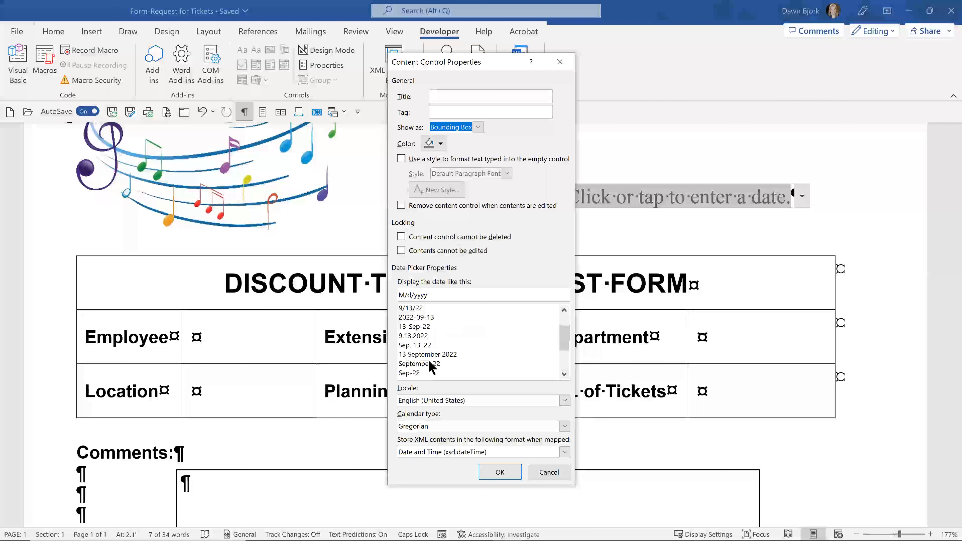
scroll(431, 360, up, 3)
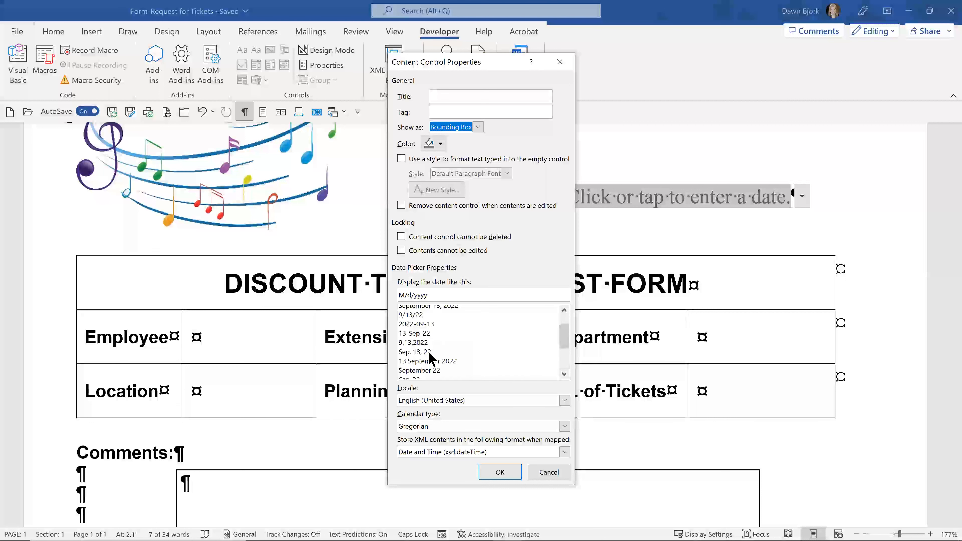
click(548, 472)
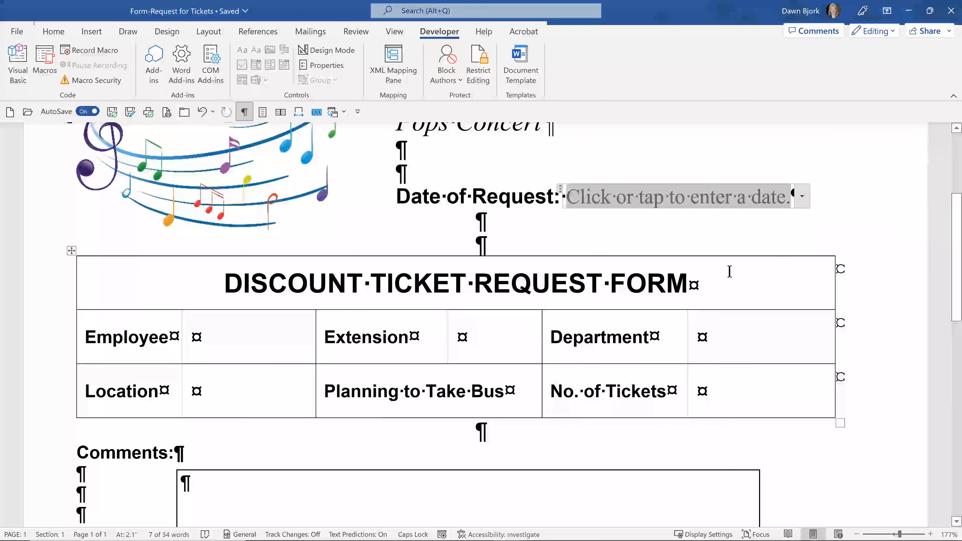
Step: Insert Plain Text content controls in the empty cells beside Employee and Extension
click(228, 336)
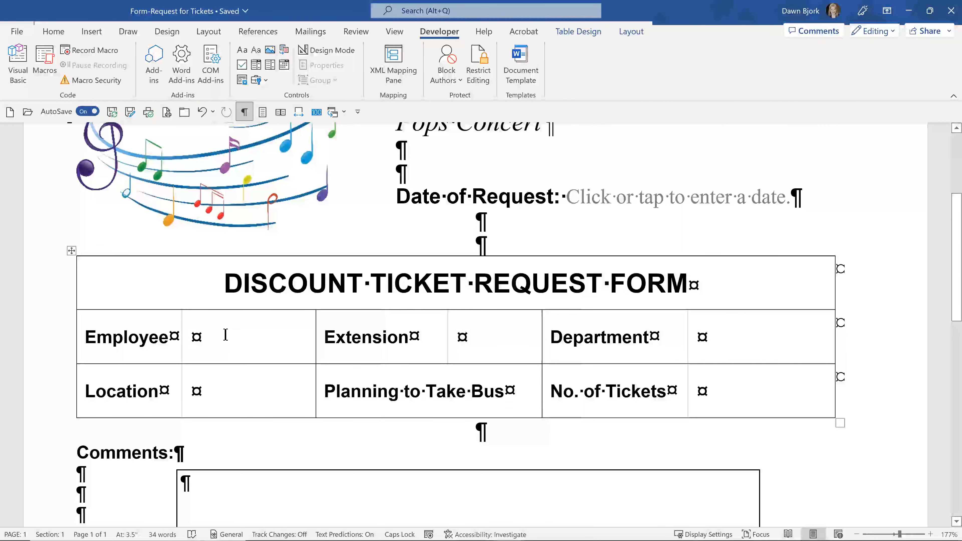
click(256, 54)
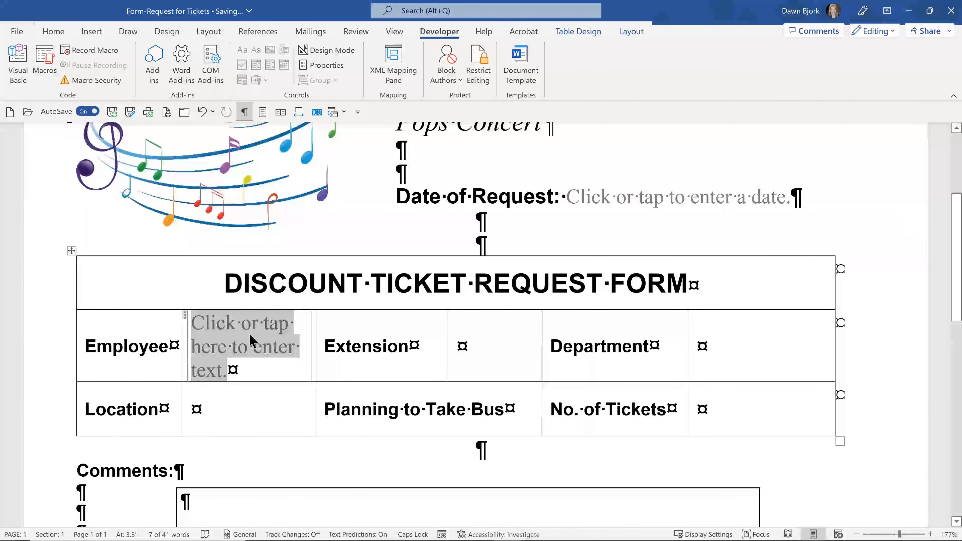
click(465, 335)
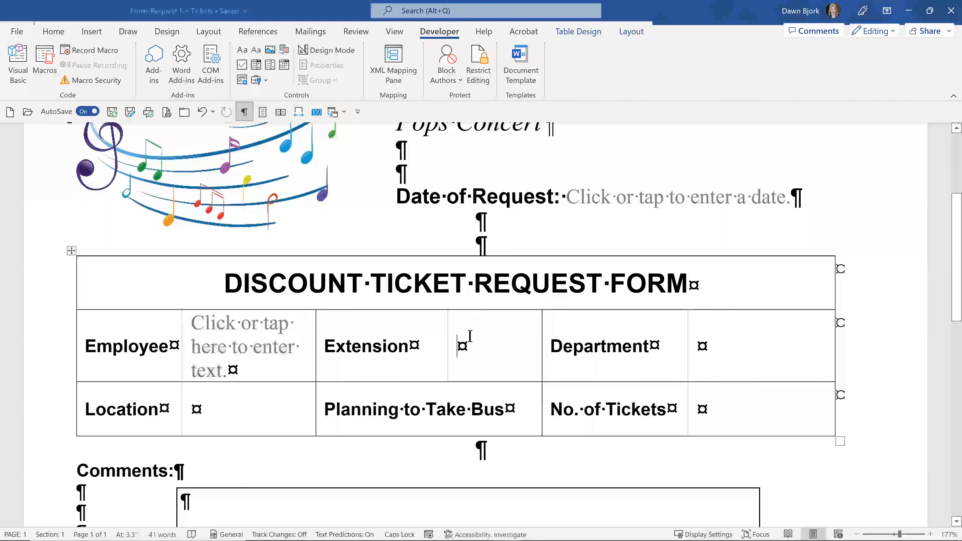
click(255, 50)
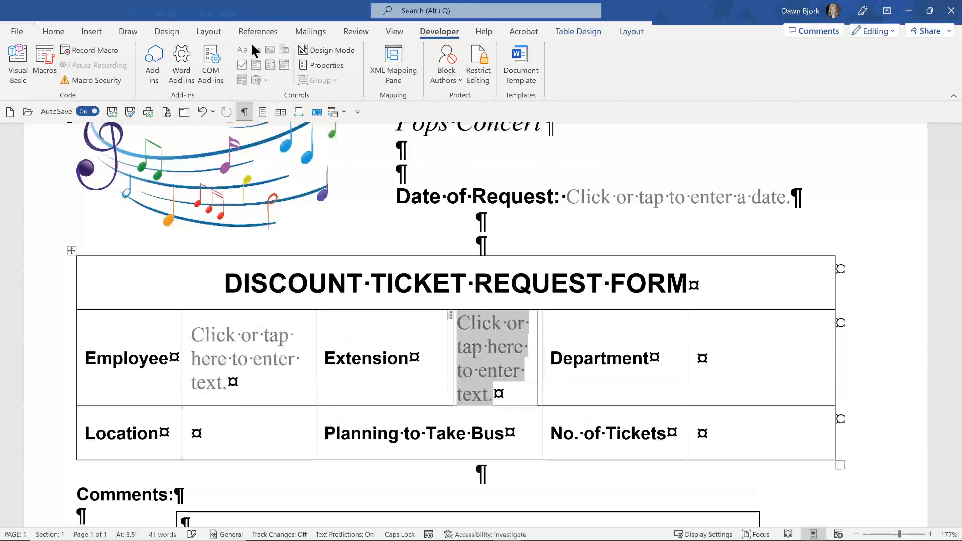
Step: Insert a Combo Box content control in the cell beside Department and add Marketing to its list of choices
click(709, 354)
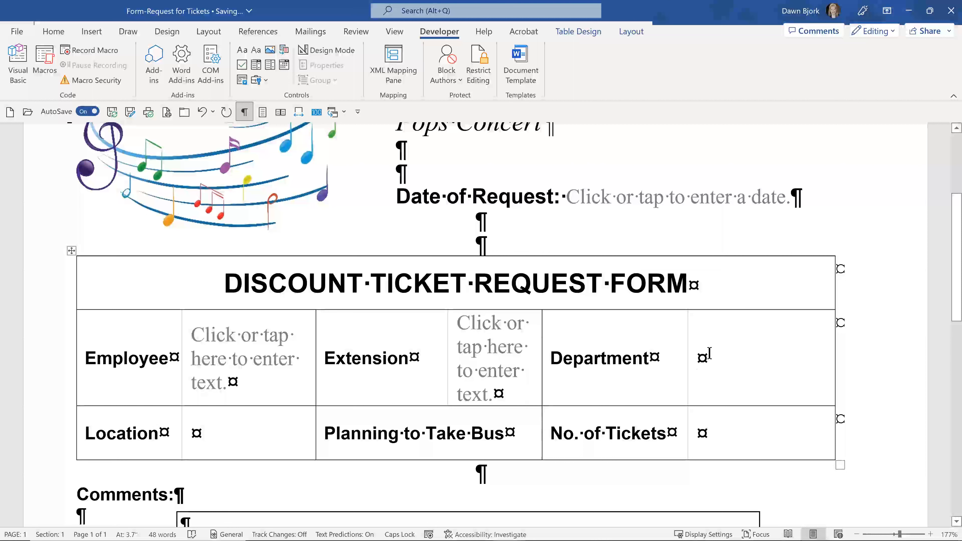
click(256, 67)
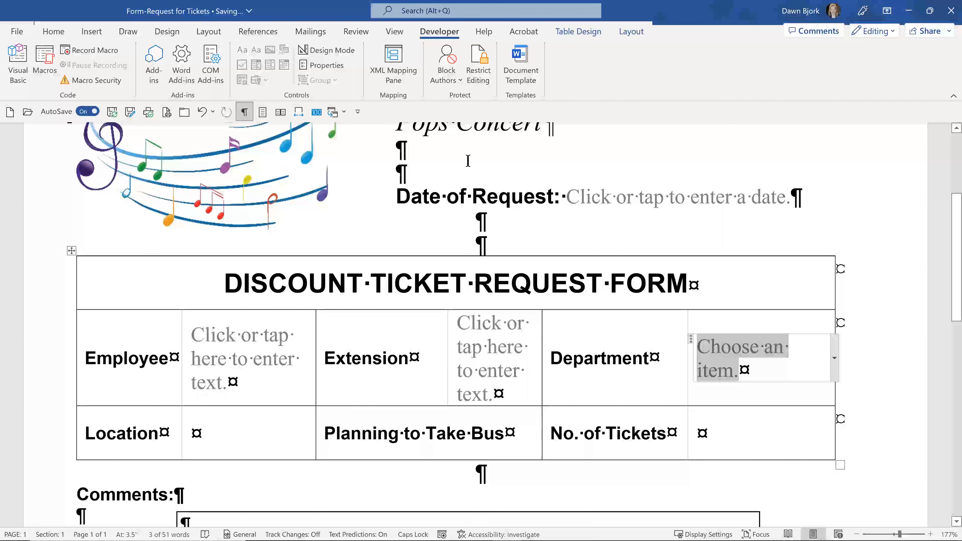
click(330, 70)
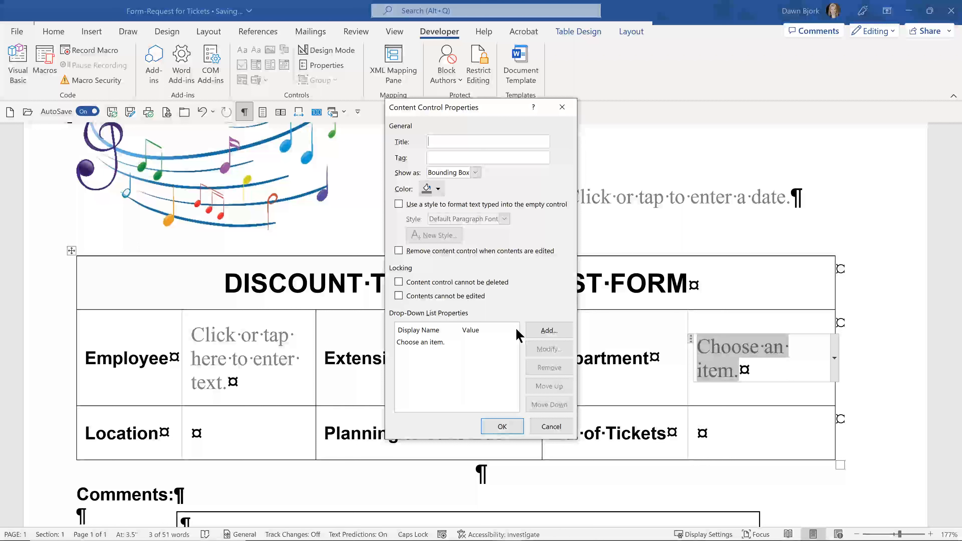
click(545, 332)
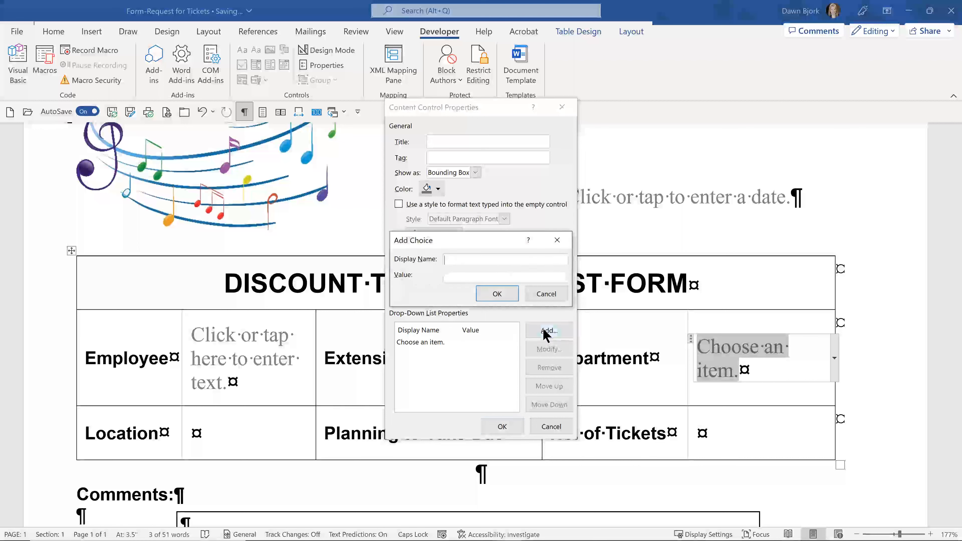
text(mARKETING)
key(BackSpace)
key(BackSpace)
key(BackSpace)
key(BackSpace)
key(BackSpace)
key(BackSpace)
key(BackSpace)
key(BackSpace)
key(BackSpace)
key(Caps_Lock)
text(Marketing)
click(478, 294)
Step: Add Finance and Administration as further choices of the Department combo box and apply the properties
click(549, 330)
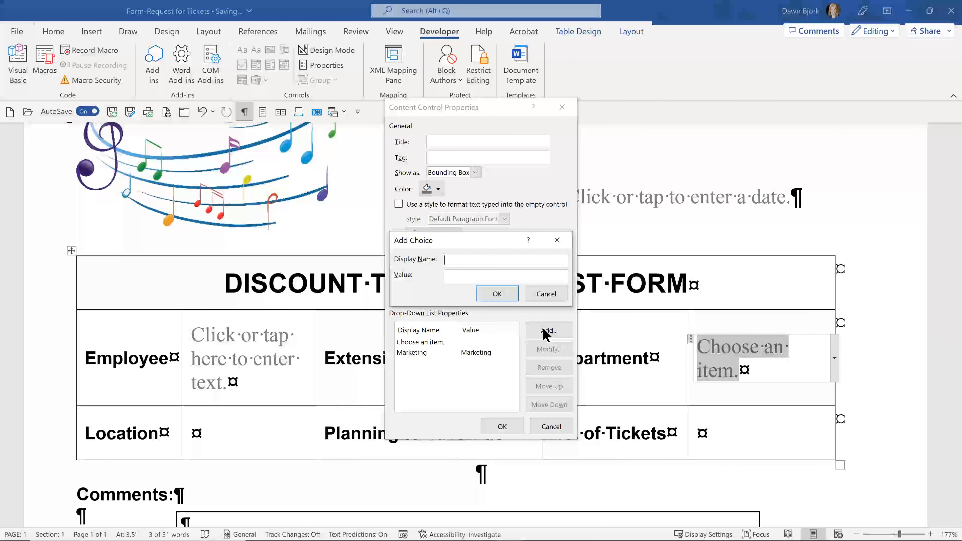
text(Finance)
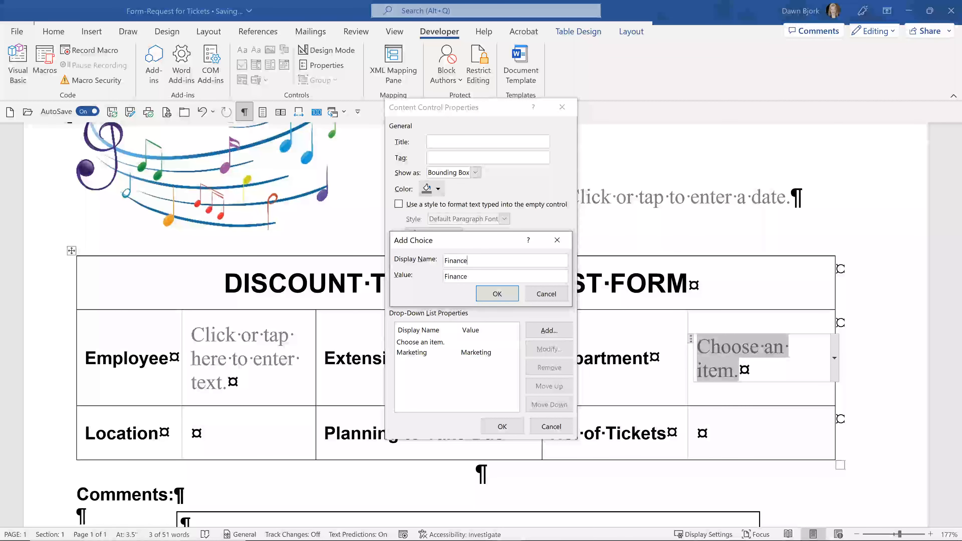
key(Return)
click(544, 331)
text(Ad)
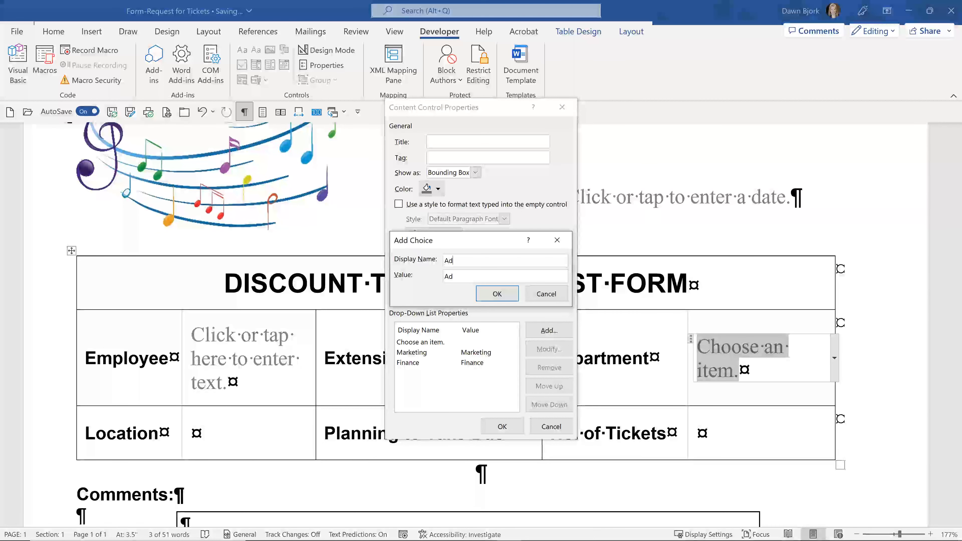
text(ministration)
key(Return)
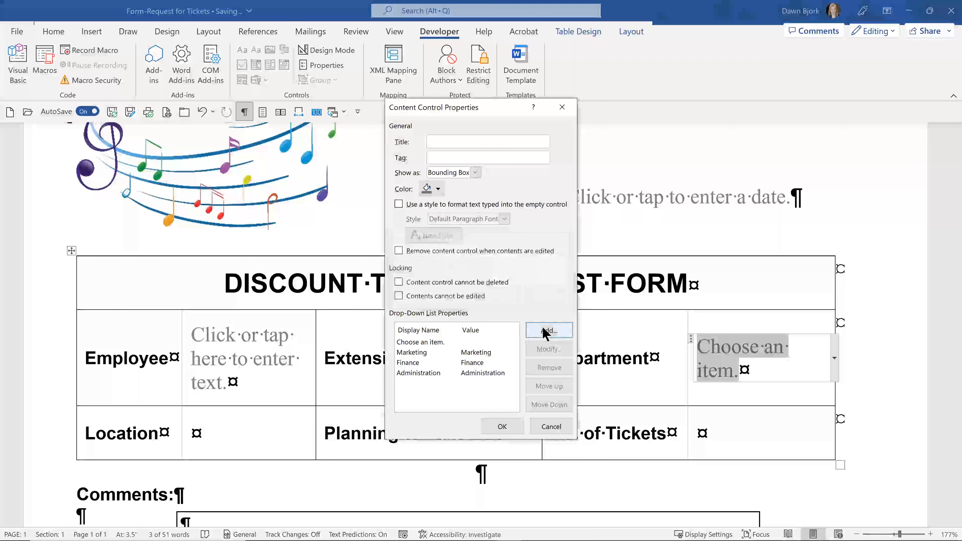
click(503, 426)
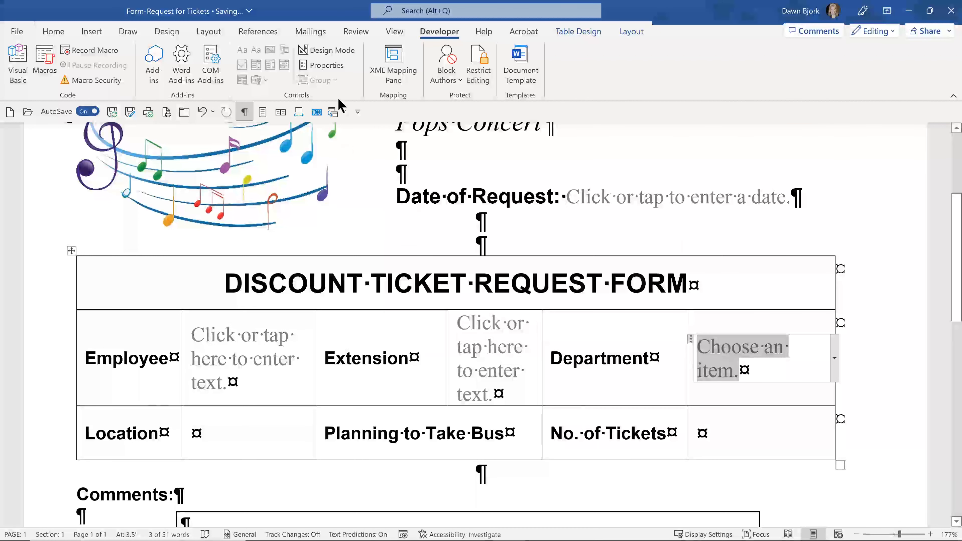
Step: Reorder the Department choices to Administration, Finance, Marketing and preview the list in the form
click(332, 68)
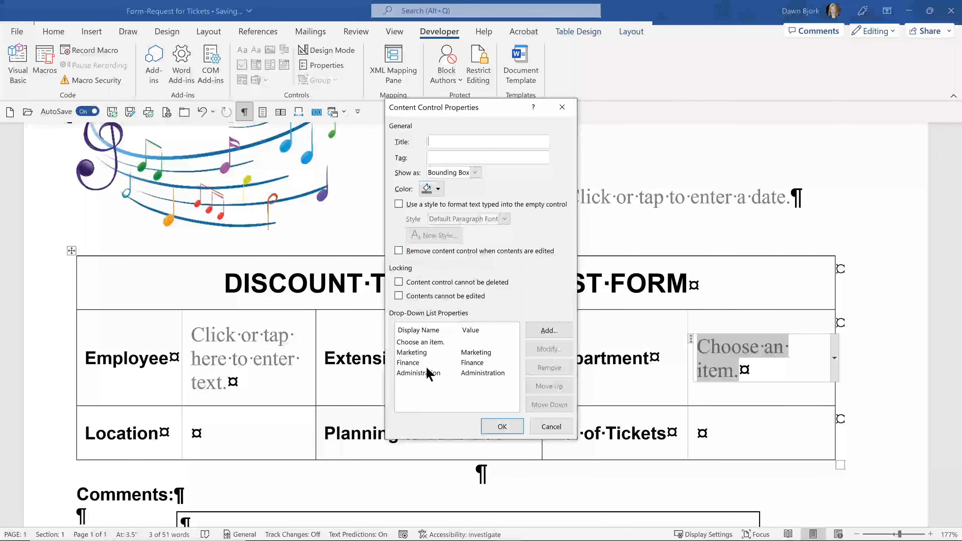
click(421, 373)
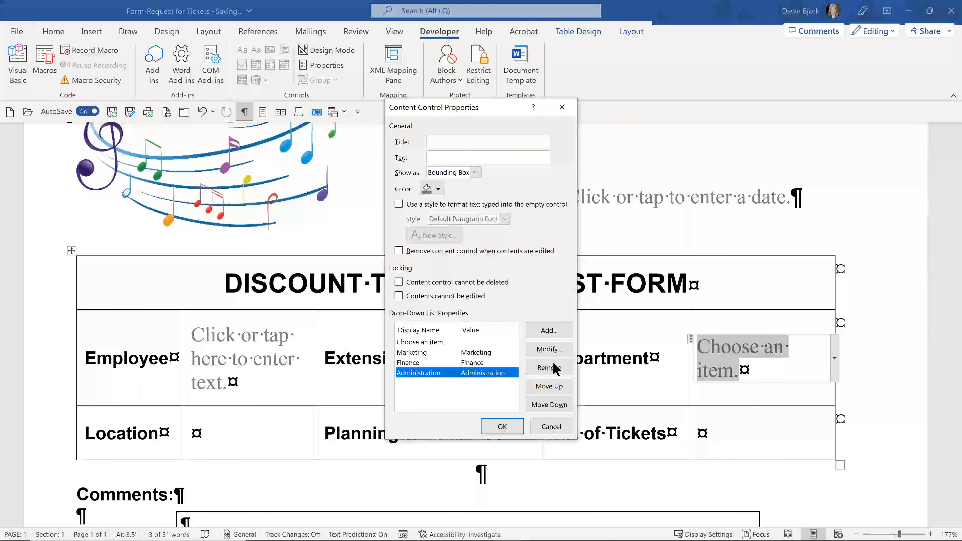
click(553, 386)
click(552, 386)
click(420, 373)
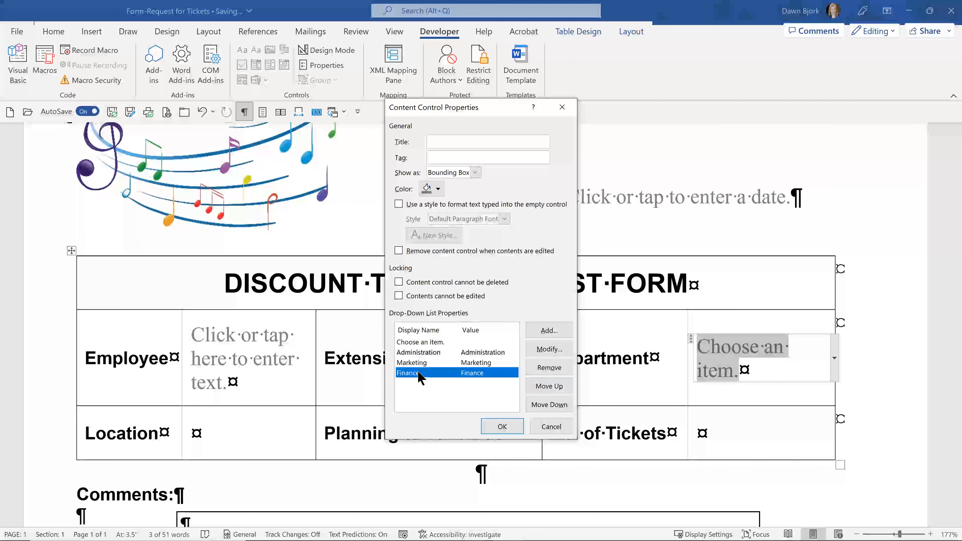
click(549, 386)
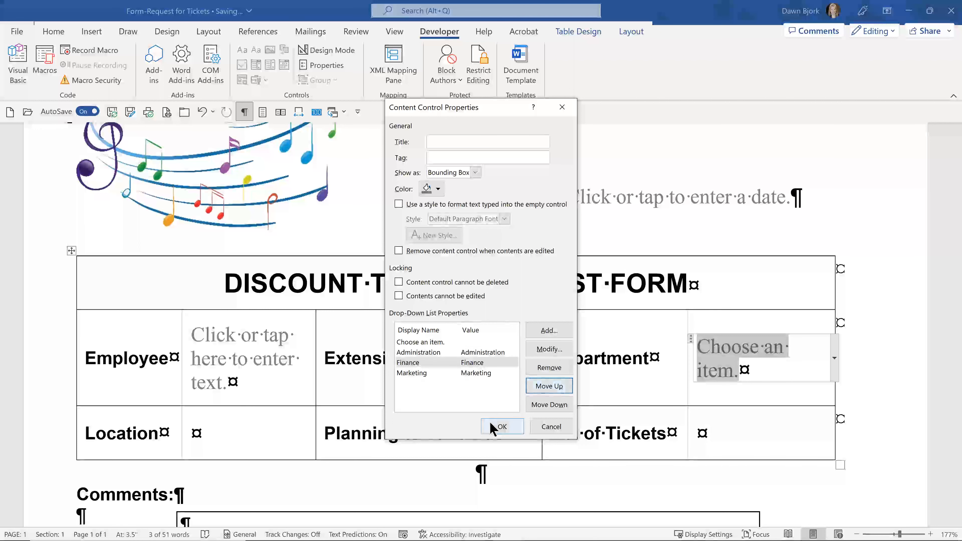
key(Return)
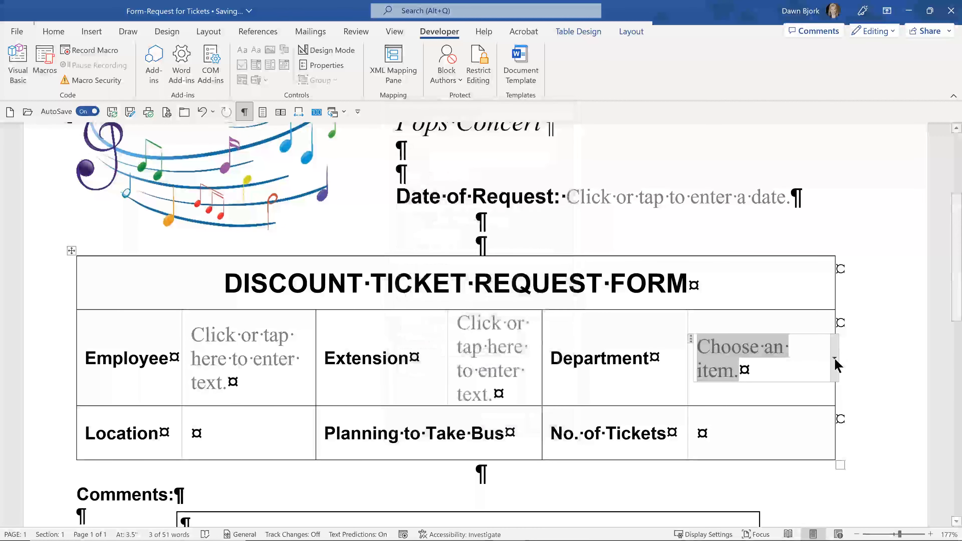
click(835, 361)
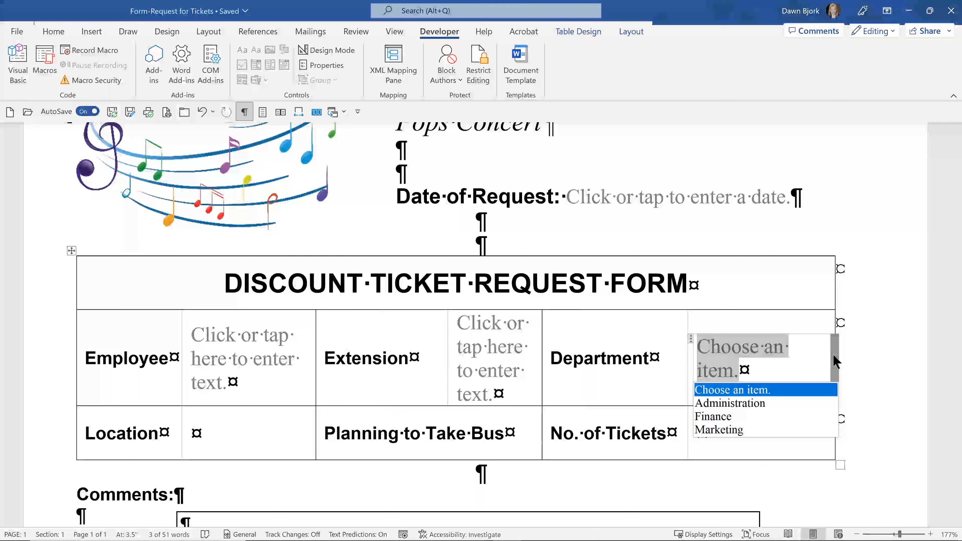
click(592, 369)
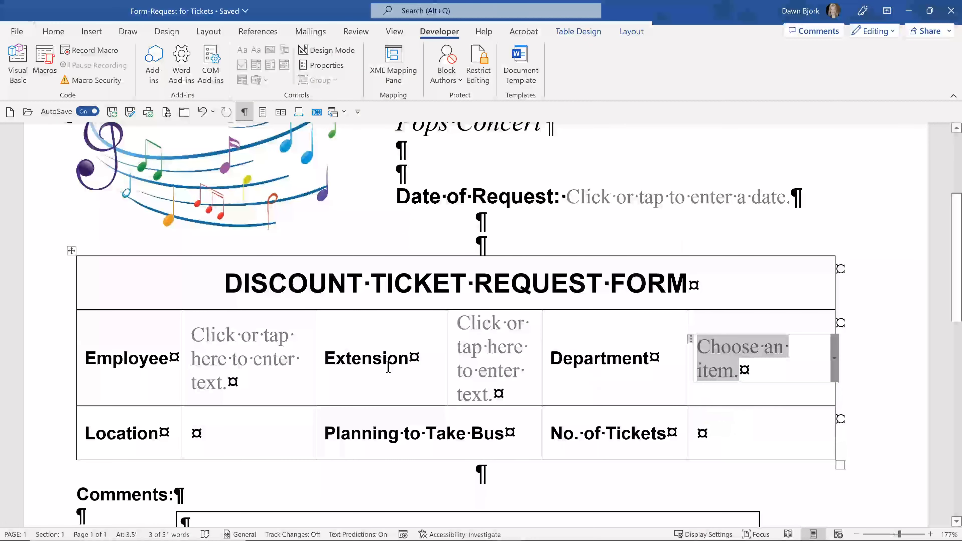
Step: Insert a Drop-Down List content control in the cell beside Location and add the choice Mezzanine
scroll(288, 343, down, 3)
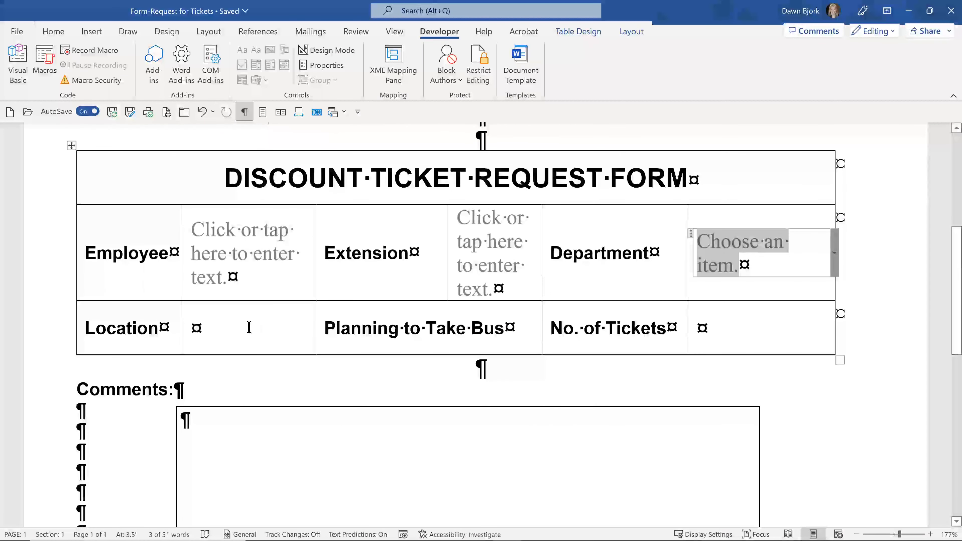
click(241, 326)
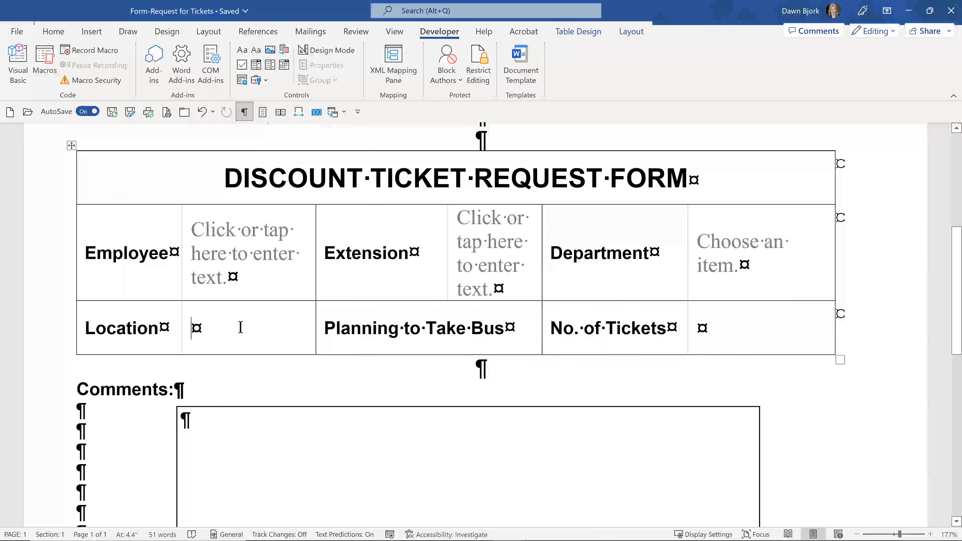
click(270, 66)
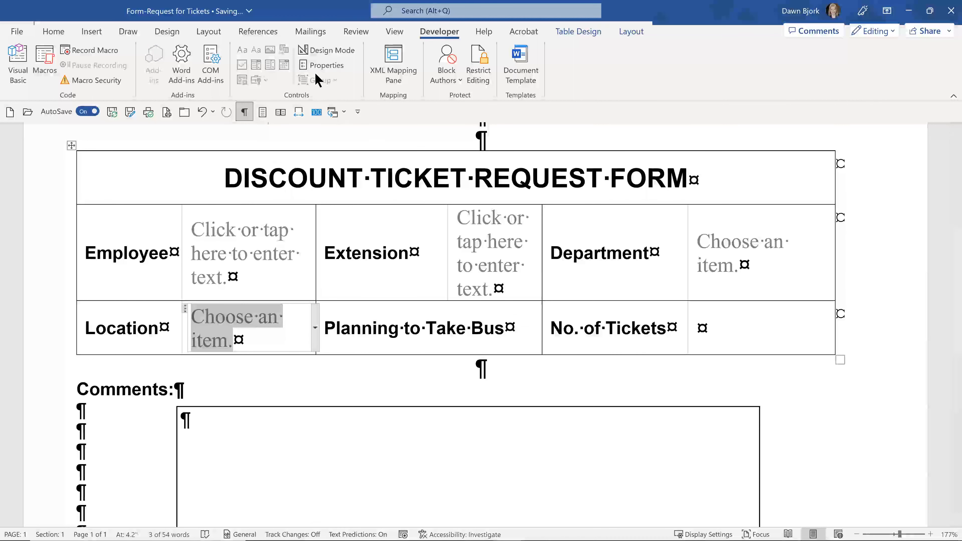
click(320, 67)
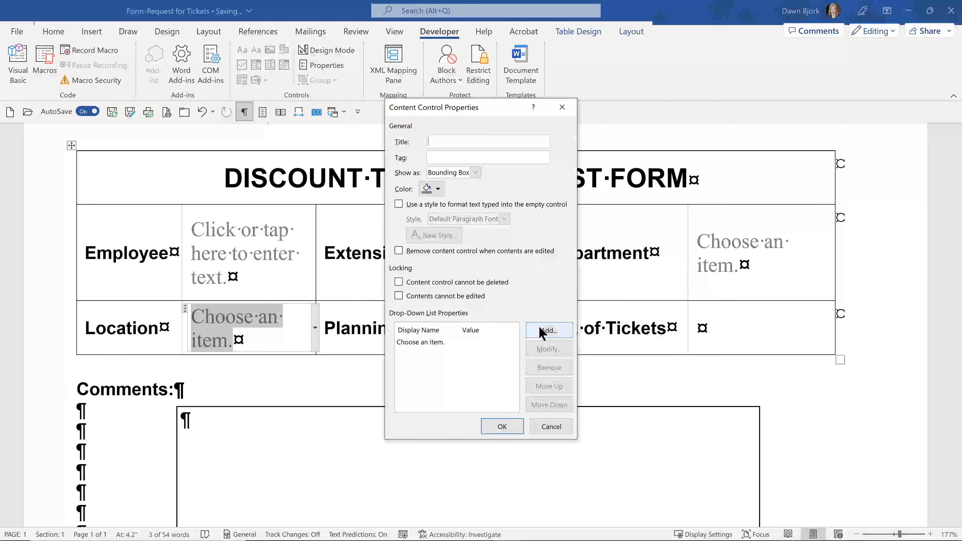
click(549, 330)
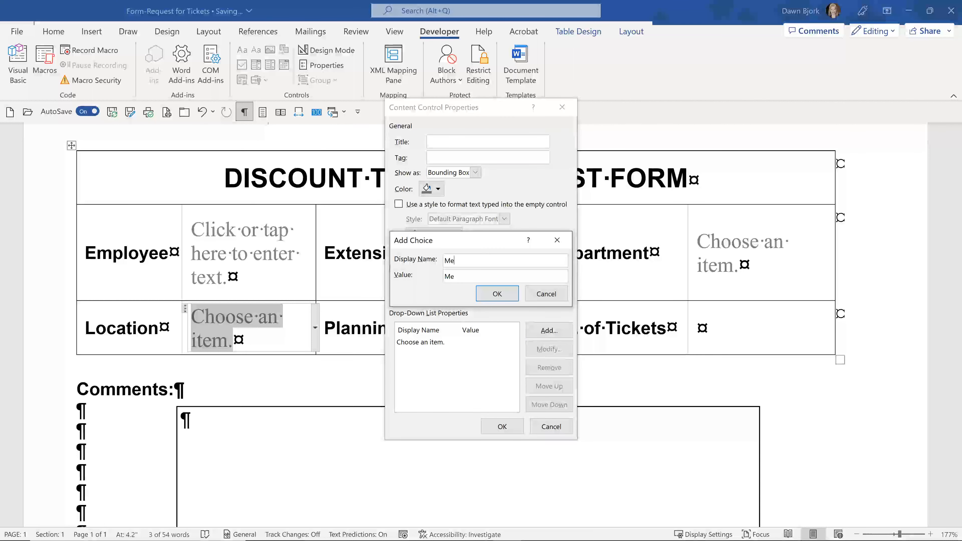
text(Mezzanine)
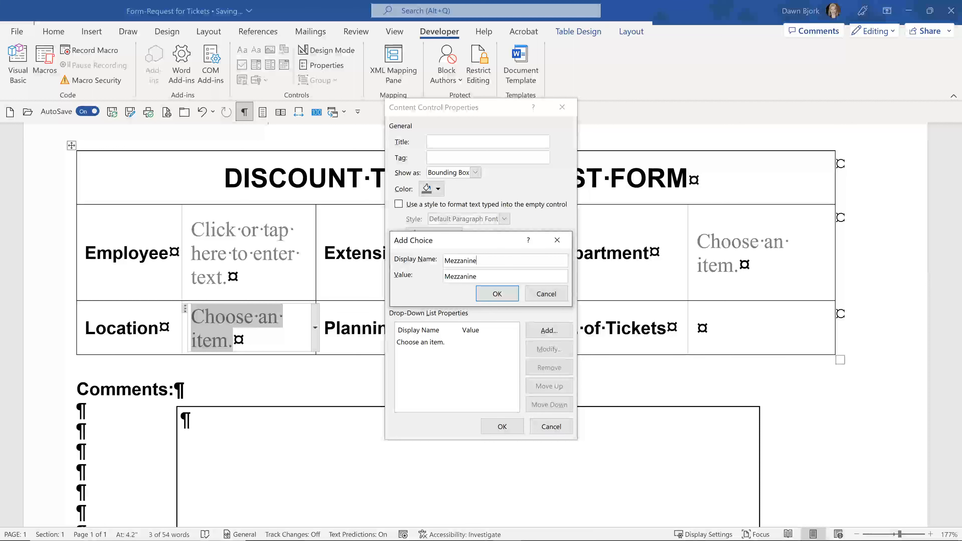
key(Return)
Step: Add Balcony and Orchestra to the Location drop-down list choices and apply the properties
click(540, 331)
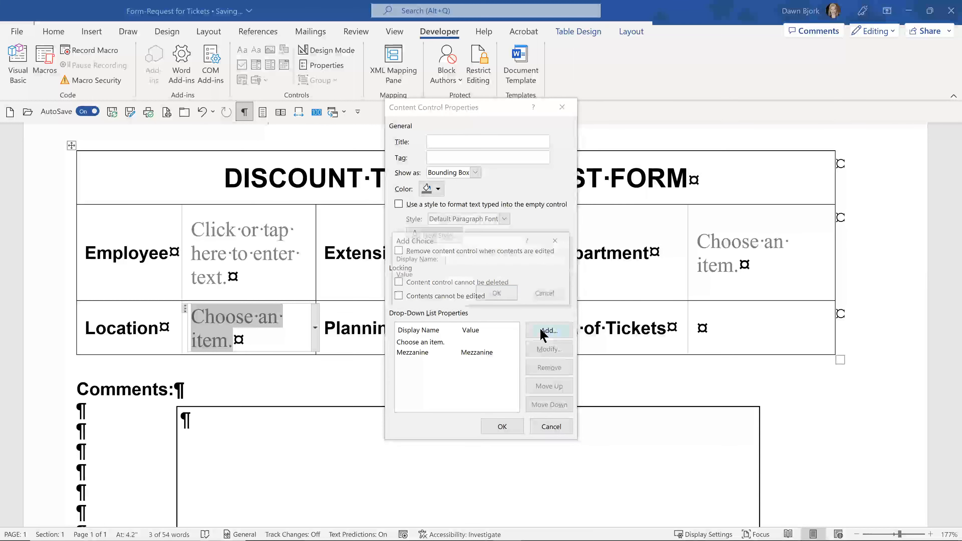
text(Balcony)
key(Return)
click(542, 333)
text(Orchestra)
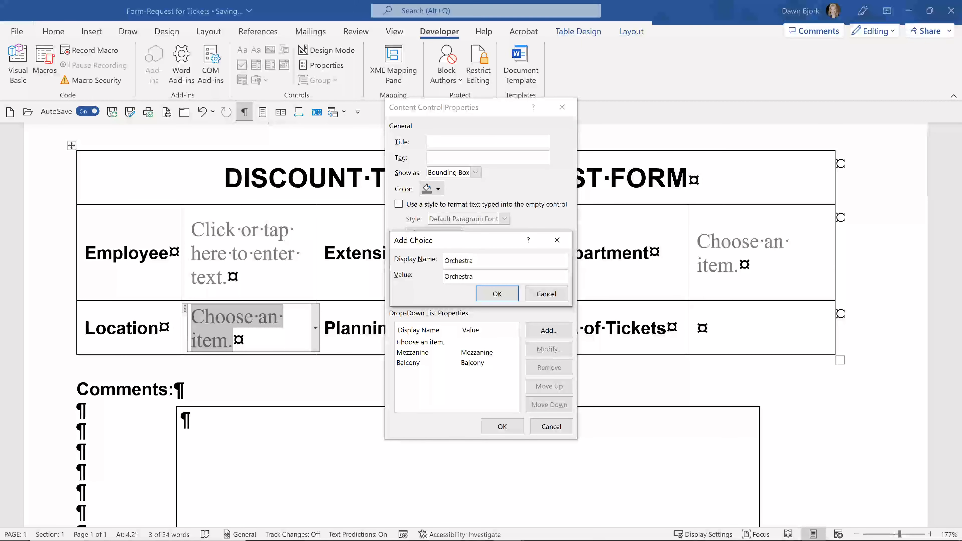
key(Return)
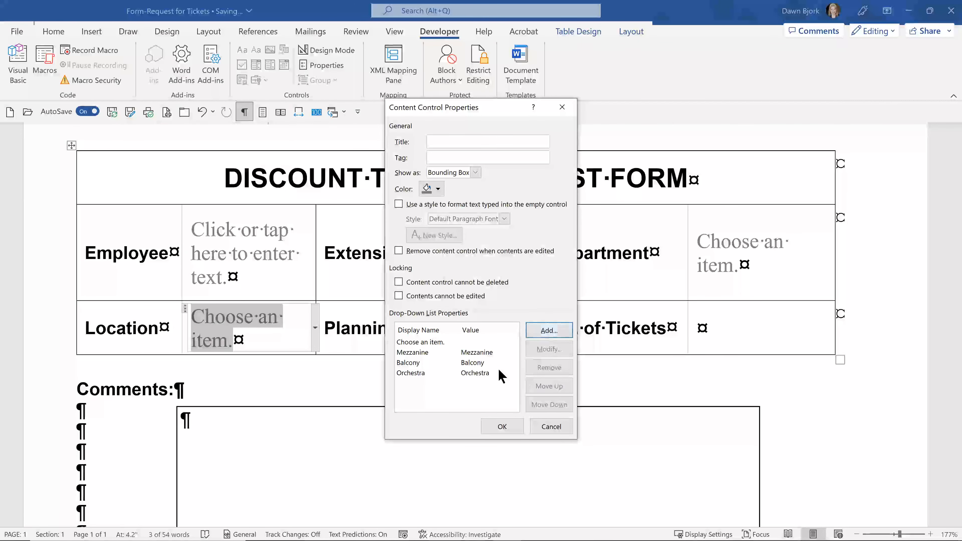
click(315, 327)
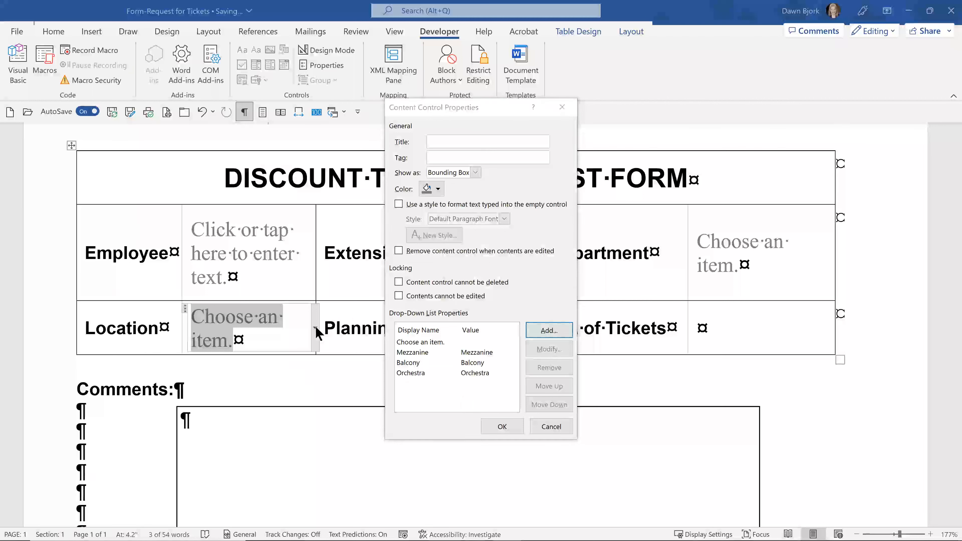
click(502, 426)
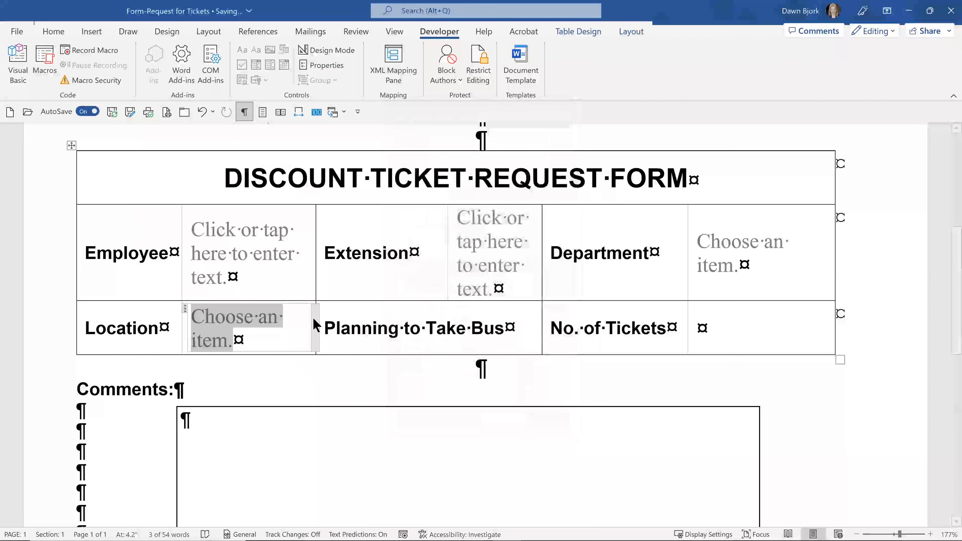
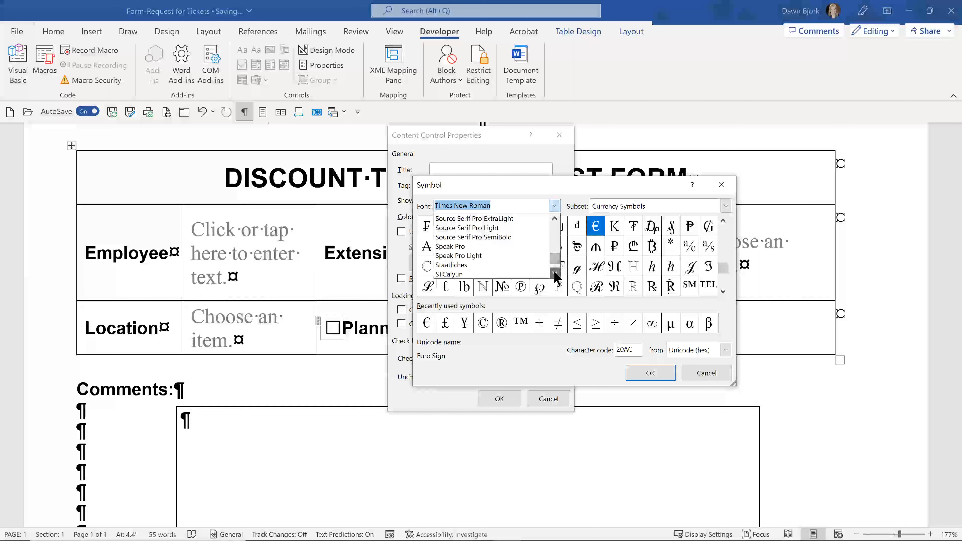
Step: Switch the checked symbol's font to Symbol and look through its characters for a check mark
click(554, 273)
click(554, 274)
click(555, 272)
click(555, 271)
click(555, 272)
click(555, 272)
click(555, 272)
click(554, 272)
click(555, 272)
click(555, 272)
click(505, 266)
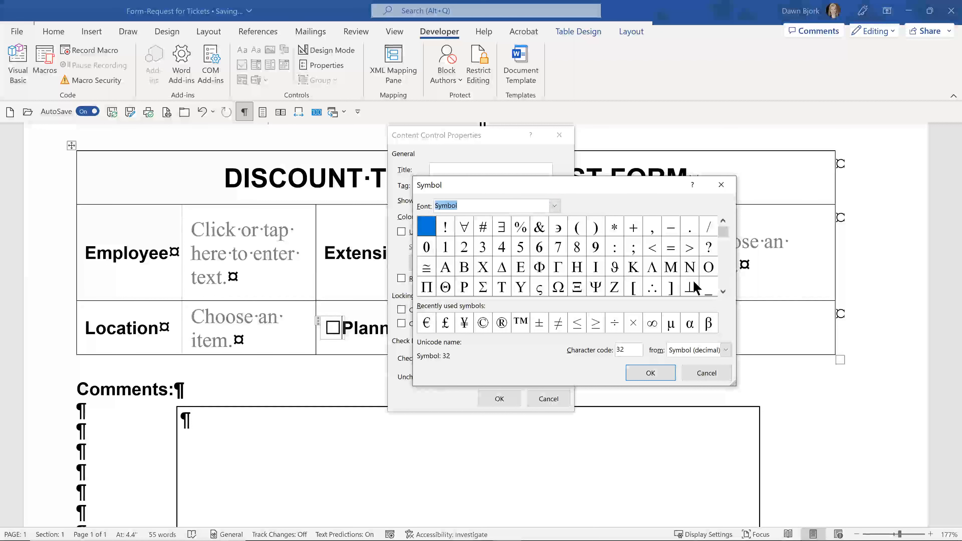
click(723, 291)
click(723, 291)
click(722, 291)
click(723, 291)
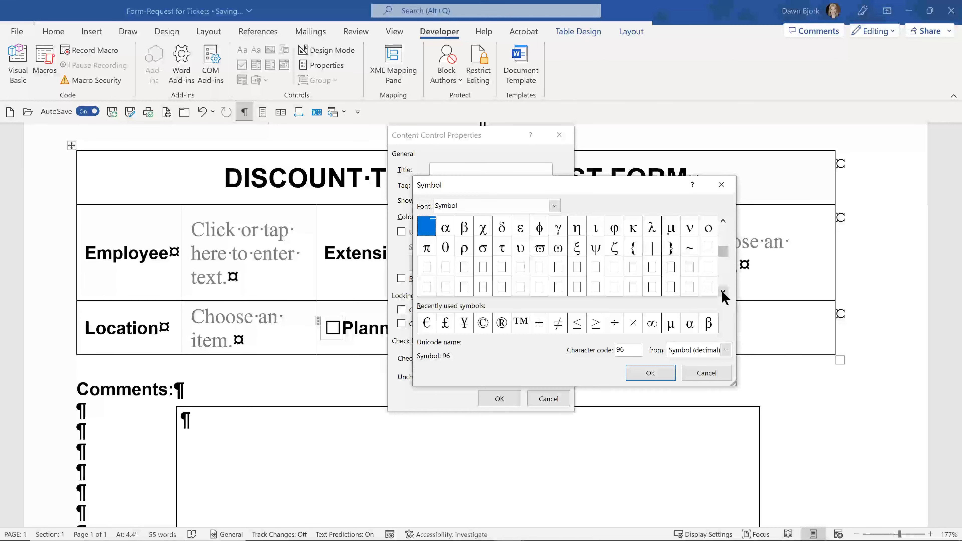
Step: Set the checked symbol of the Planning to Take Bus check box to the Wingdings check mark, character code 252, and apply the properties
click(555, 206)
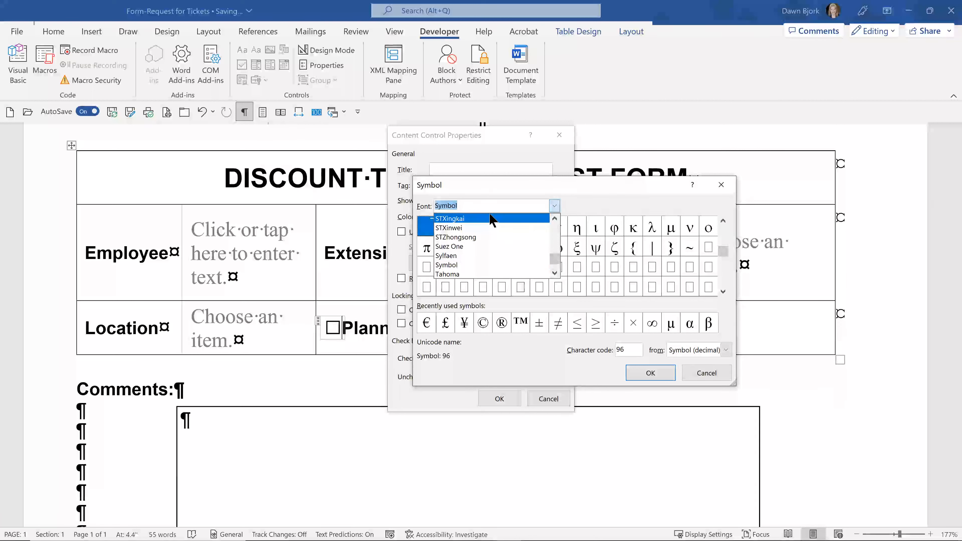
text(w)
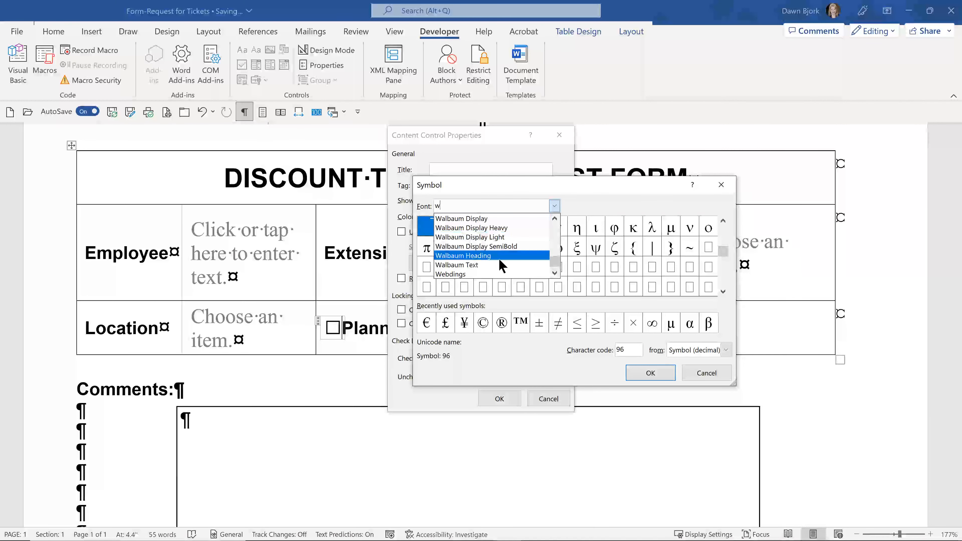
click(555, 273)
click(555, 272)
click(554, 272)
click(519, 267)
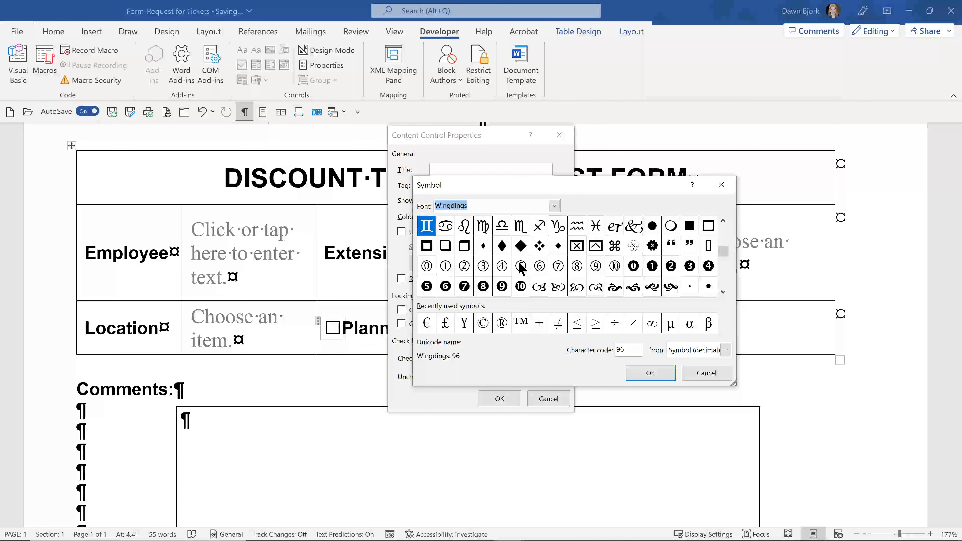
click(723, 291)
click(723, 292)
click(723, 291)
click(723, 292)
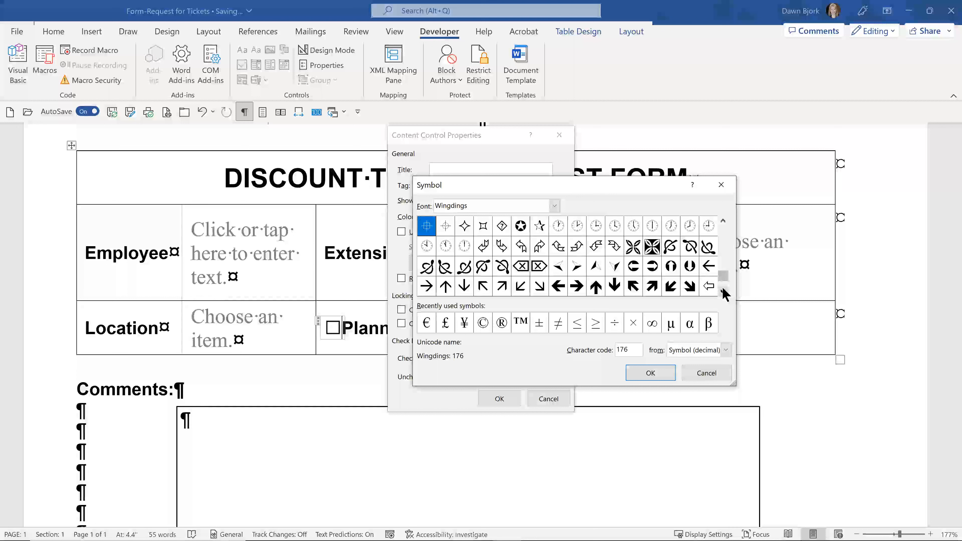
click(723, 291)
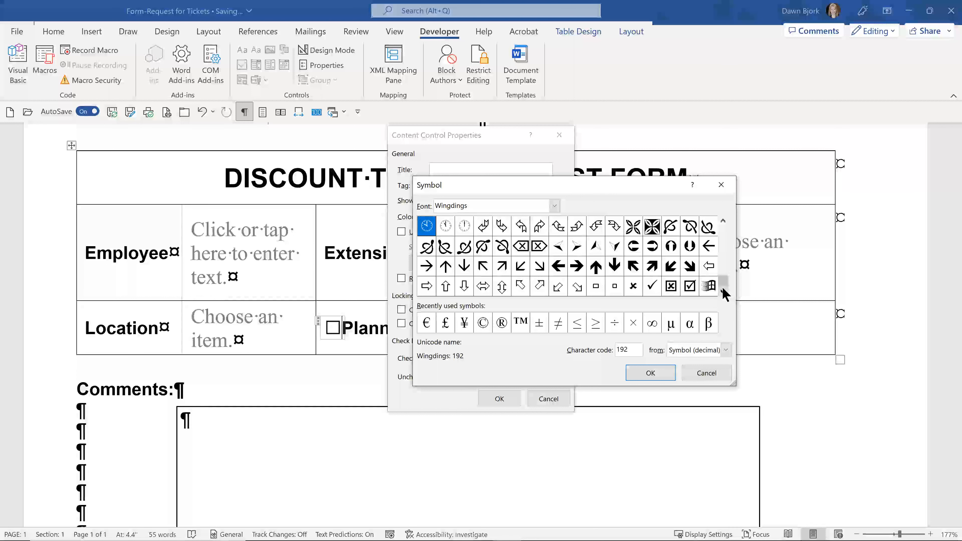
click(651, 286)
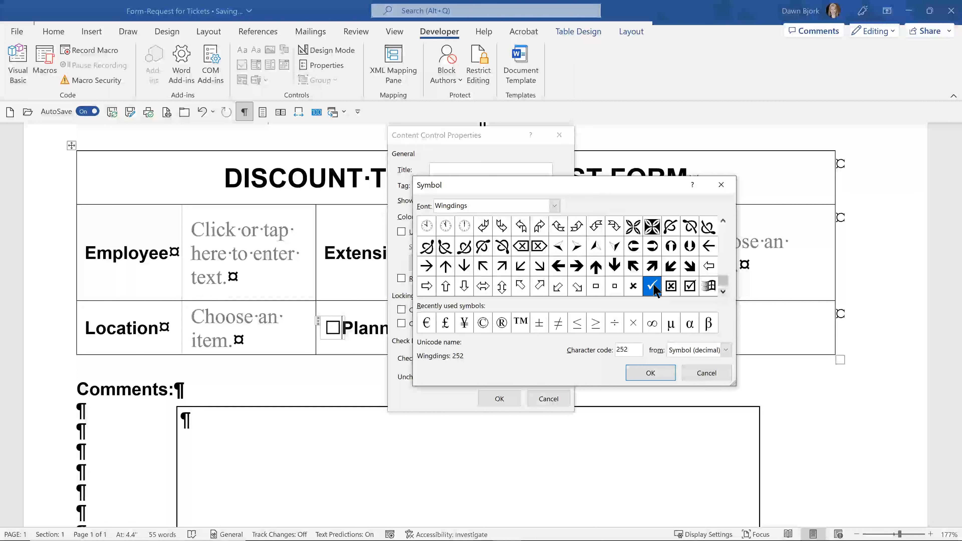
click(651, 373)
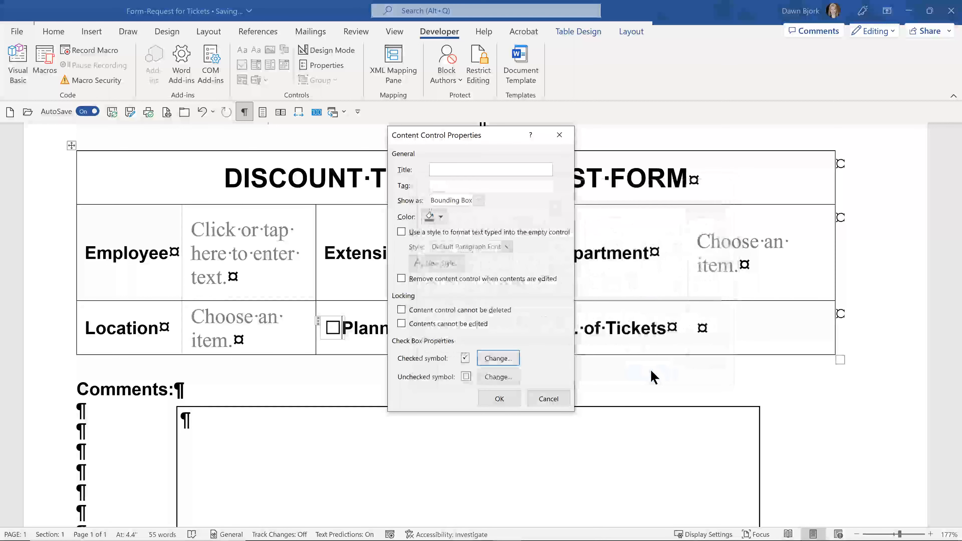
click(513, 397)
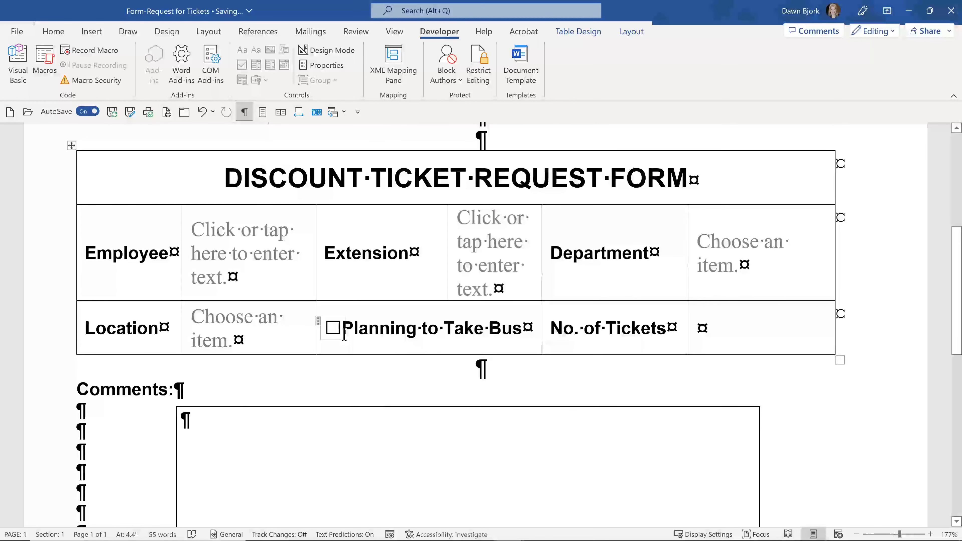
Step: Test the Planning to Take Bus check box by checking it and clearing it again
click(332, 328)
click(332, 328)
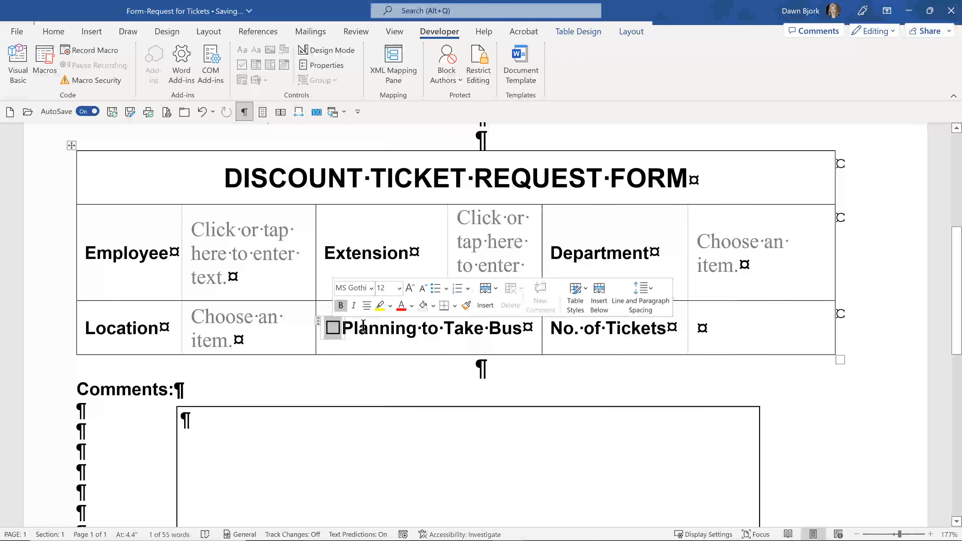
click(380, 327)
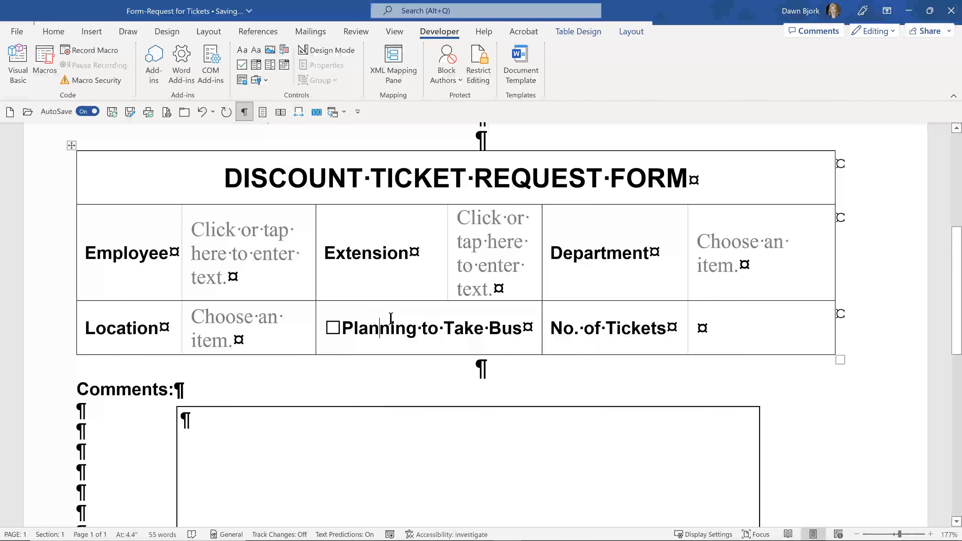
key(Home)
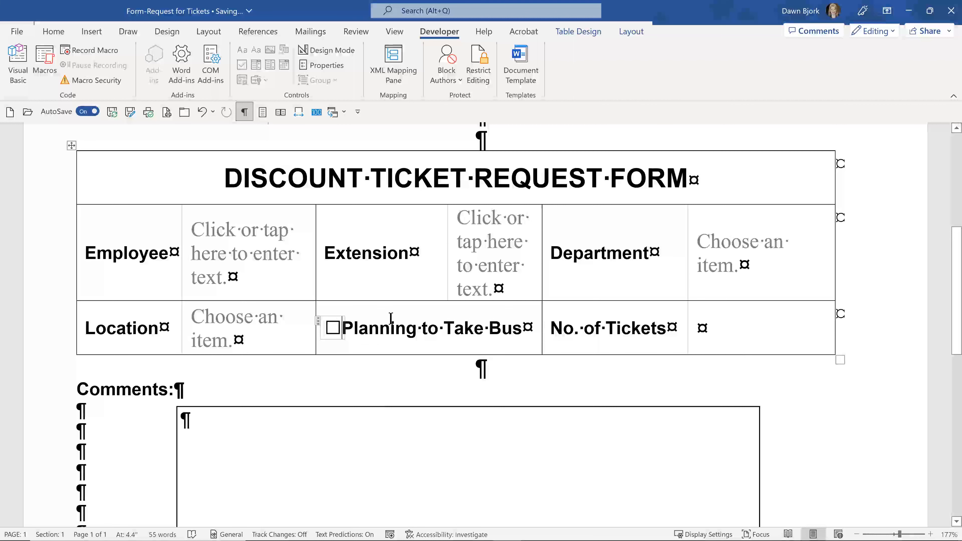
key(space)
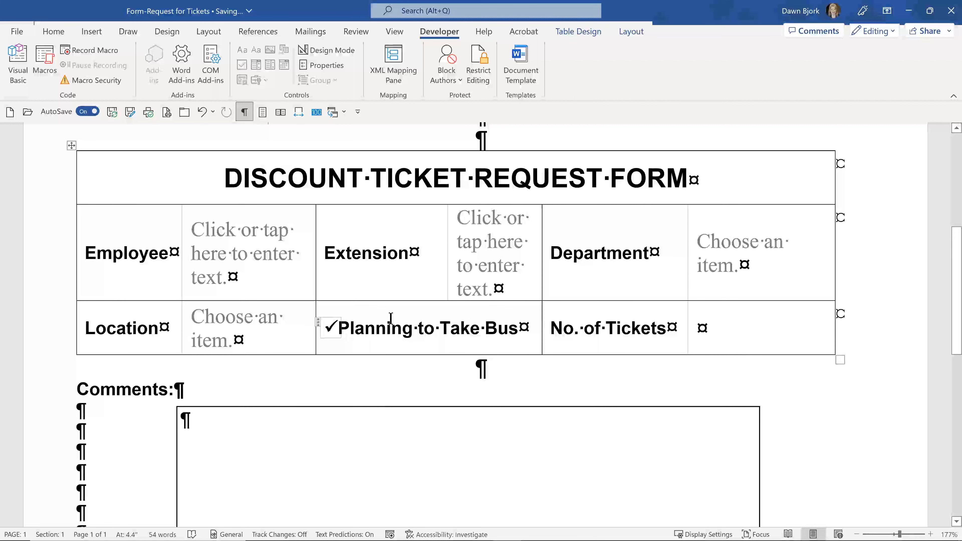
key(space)
click(382, 325)
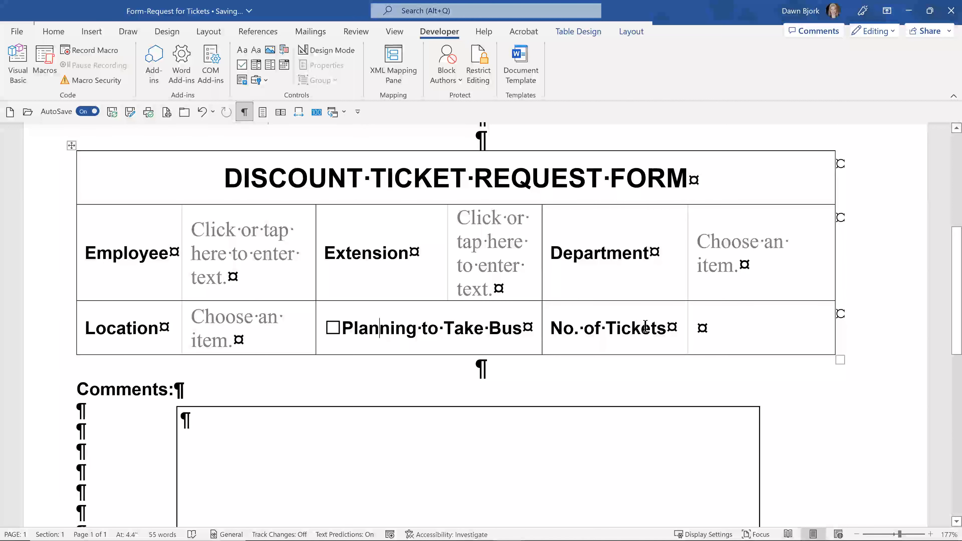
Step: Insert a Plain Text content control in the empty cell beside No. of Tickets
click(693, 324)
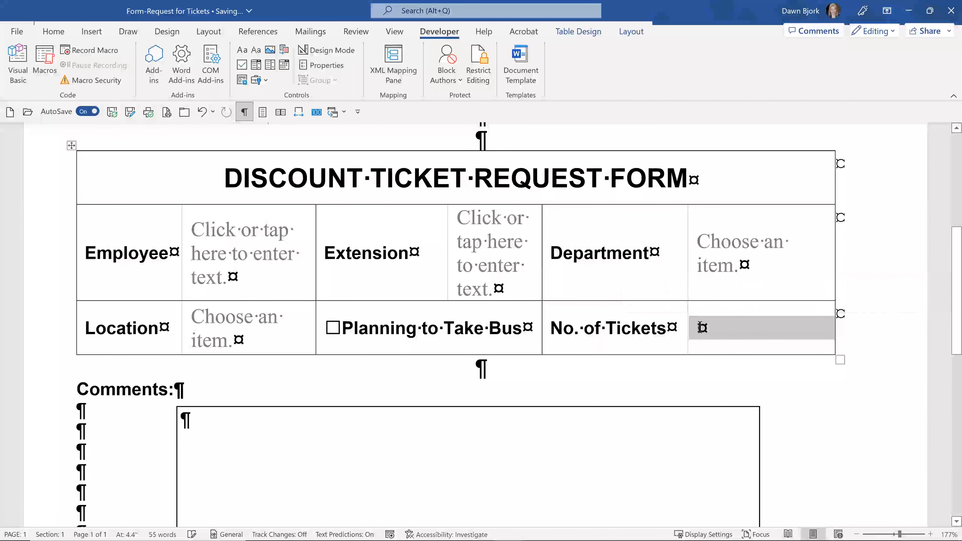
click(711, 328)
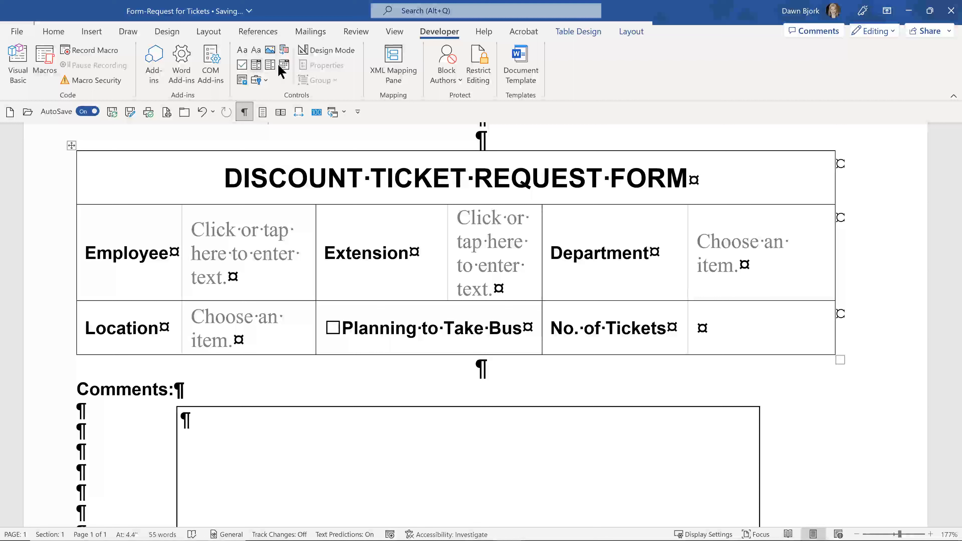
click(256, 50)
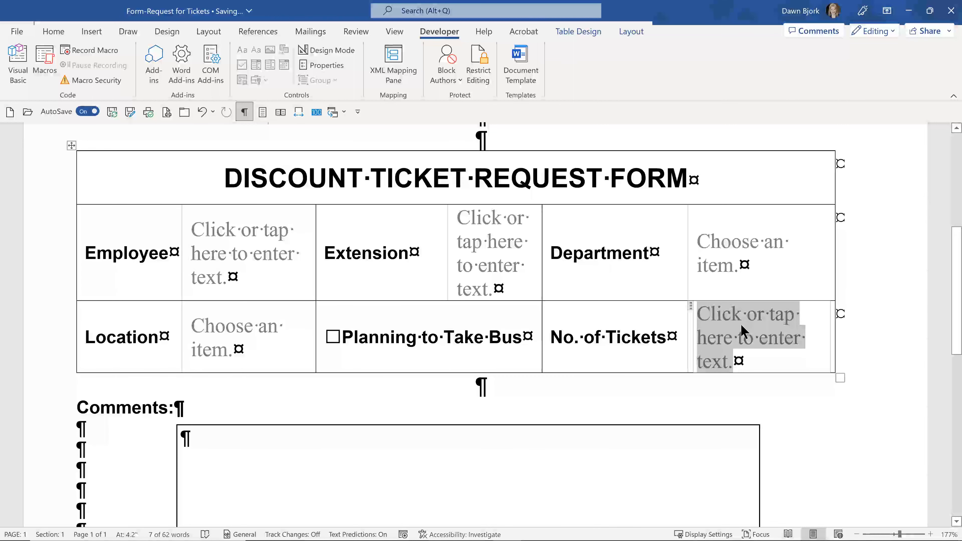
Step: Insert a Rich Text content control inside the text box below the Comments label
scroll(536, 367, down, 2)
scroll(416, 371, down, 2)
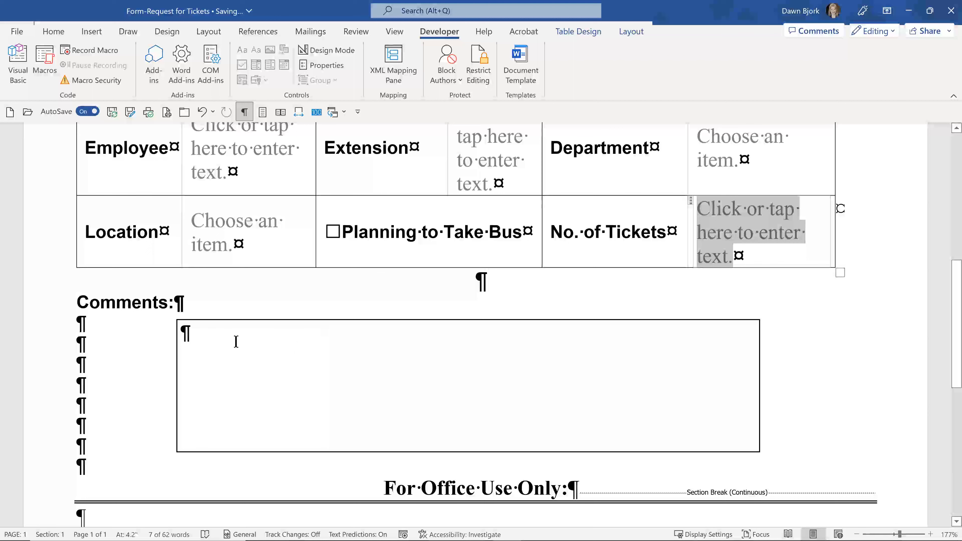
click(214, 340)
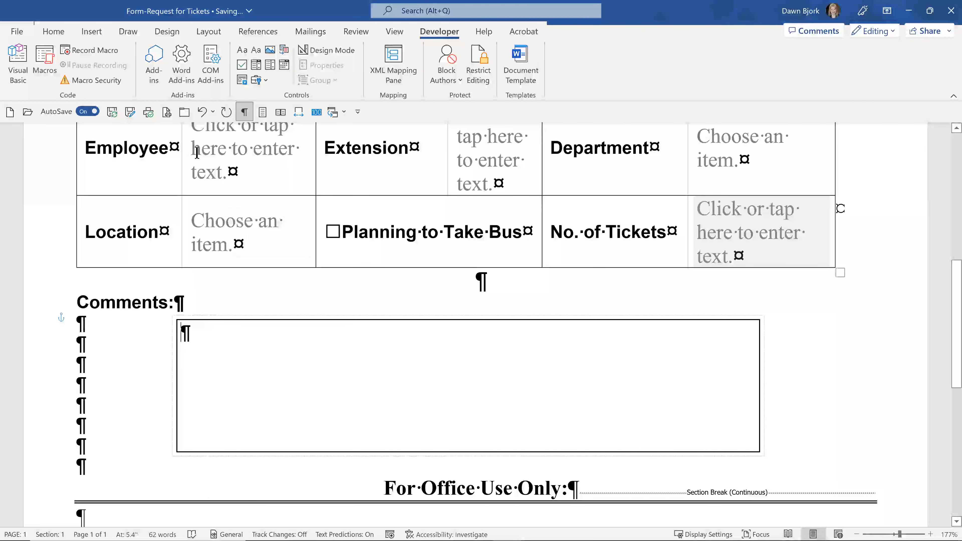
click(243, 50)
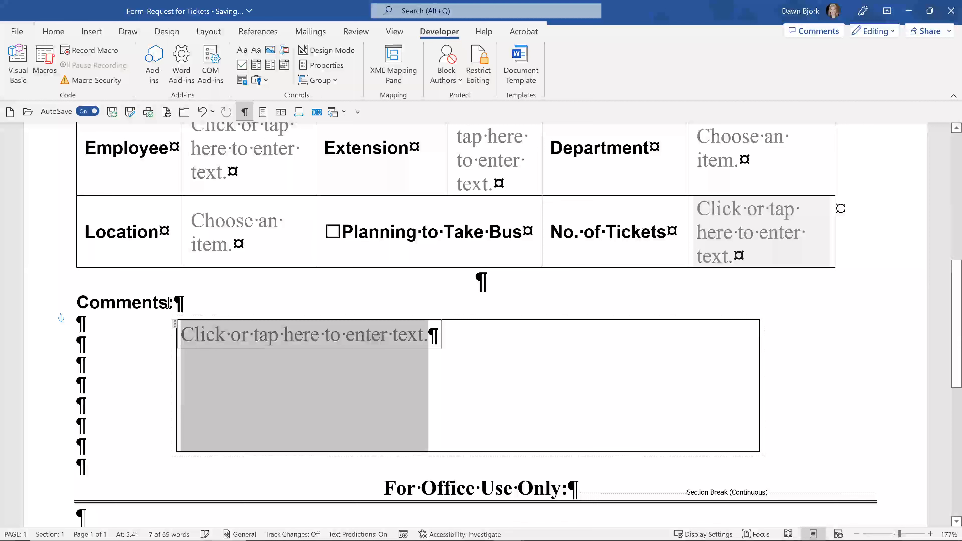
Step: Extend the Comments label to read "Comments (format as needed):"
click(169, 303)
text((froamt)
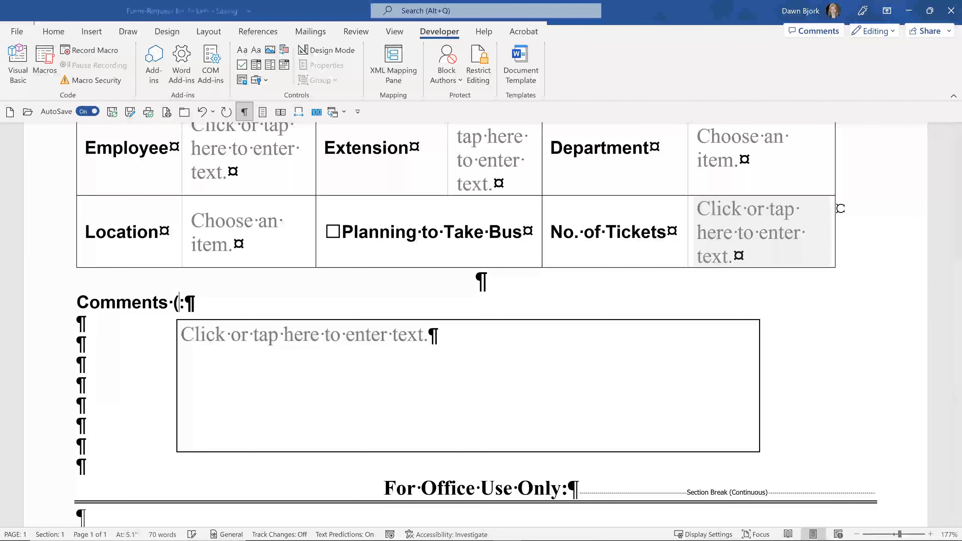
key(BackSpace)
key(BackSpace)
key(BackSpace)
key(BackSpace)
key(BackSpace)
key(BackSpace)
key(BackSpace)
key(BackSpace)
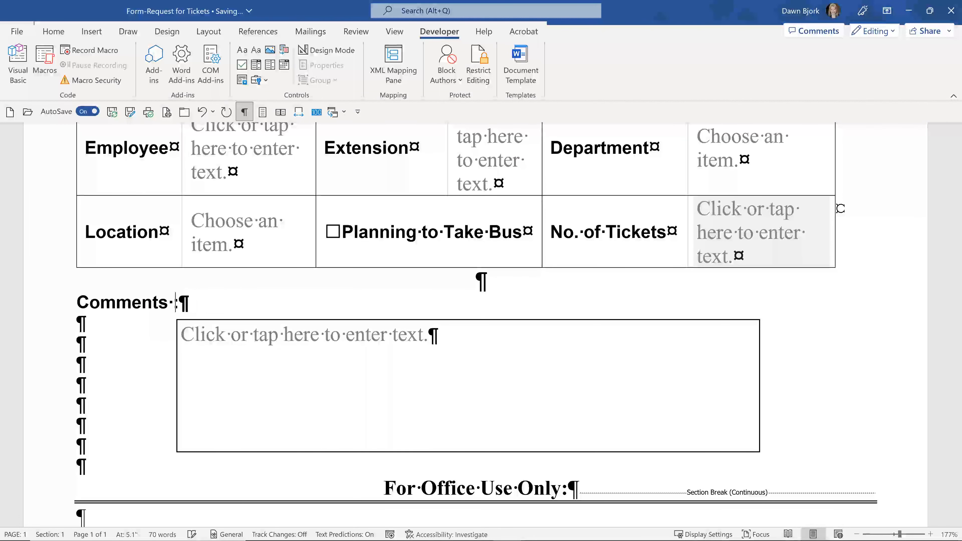
text((format)
text( as needed)
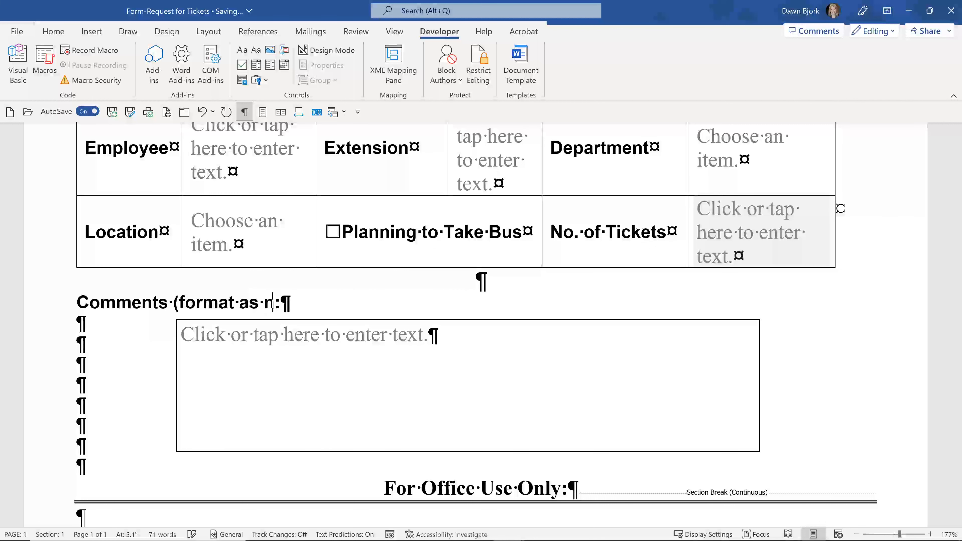
text())
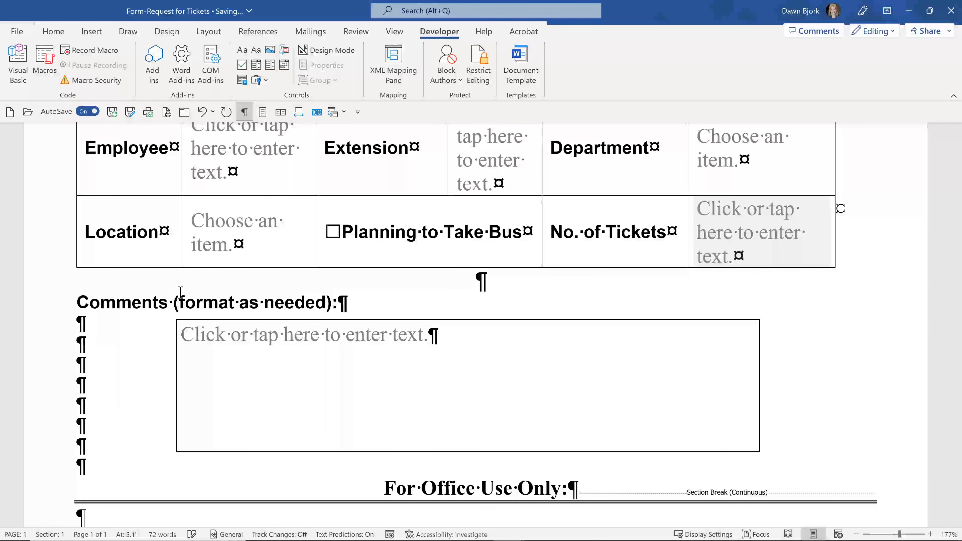
Step: Review the property options of the content control in the comments box without changing them
click(288, 337)
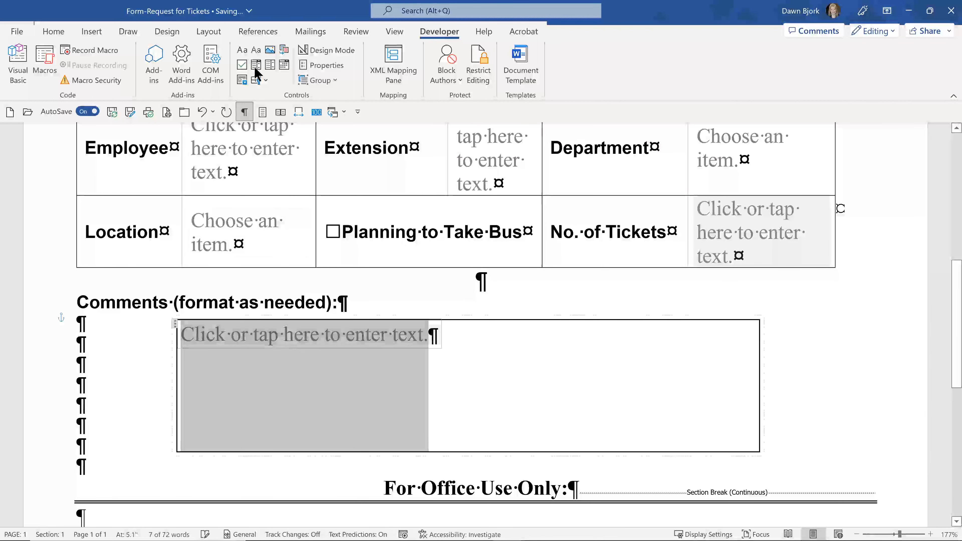
click(322, 65)
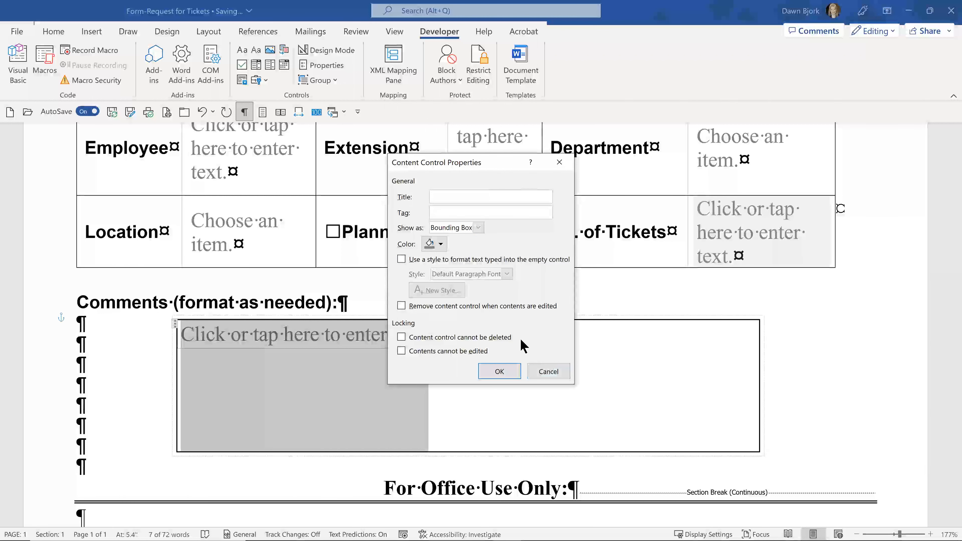
click(548, 371)
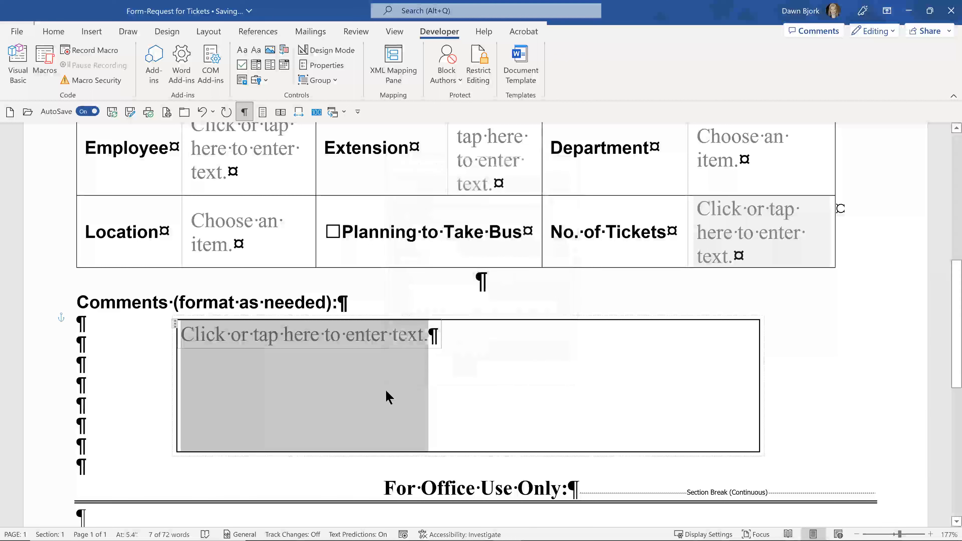
Step: Examine the section break after For Office Use Only, the available section break types and the form area above it
scroll(122, 353, down, 2)
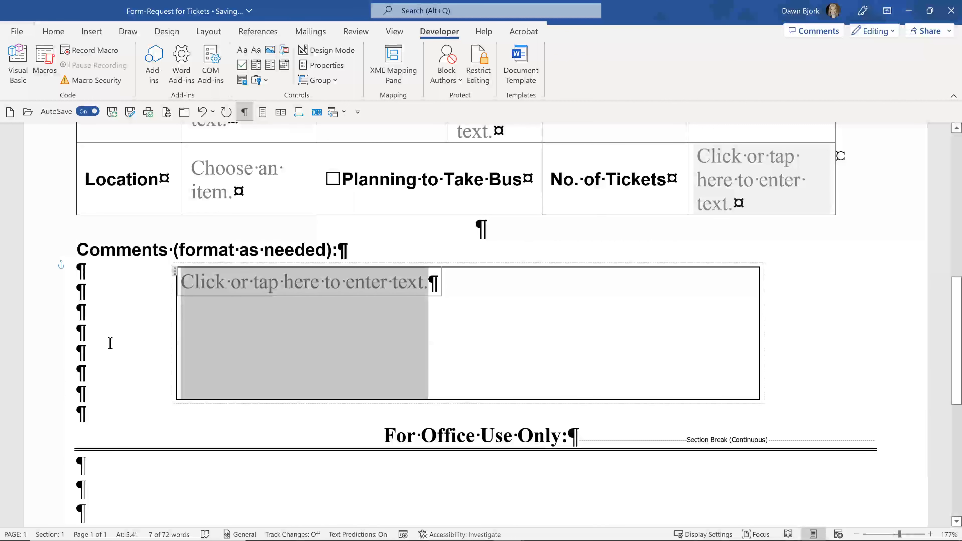
scroll(109, 343, down, 4)
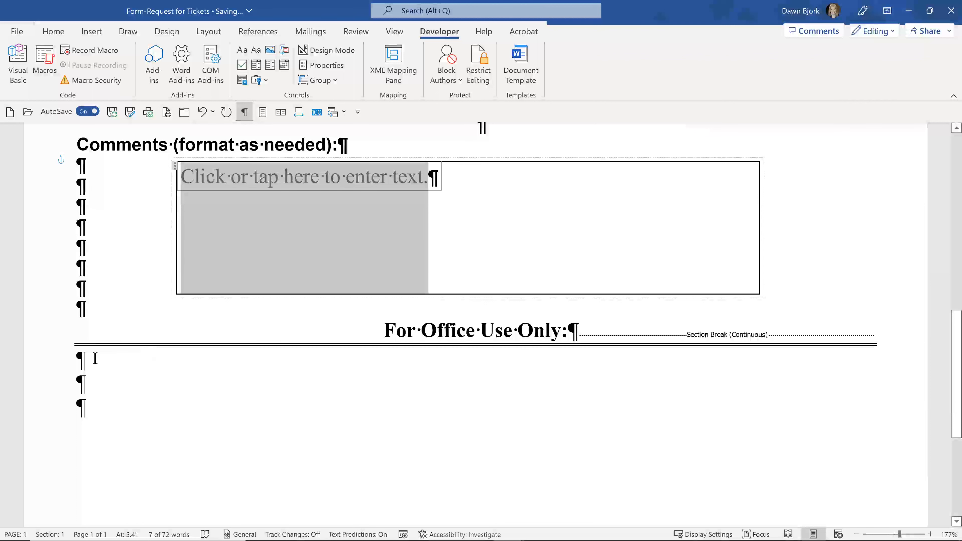
click(97, 365)
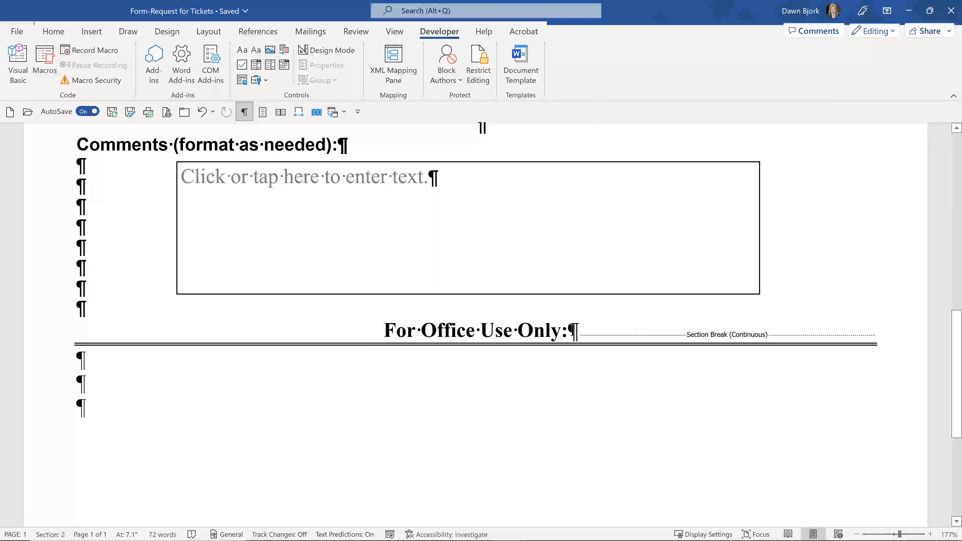
click(572, 331)
click(210, 33)
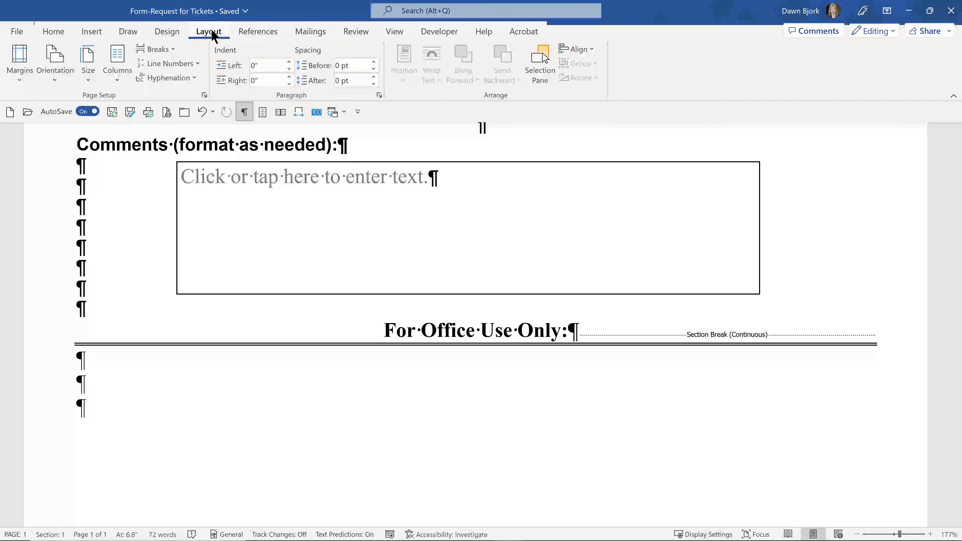
click(172, 49)
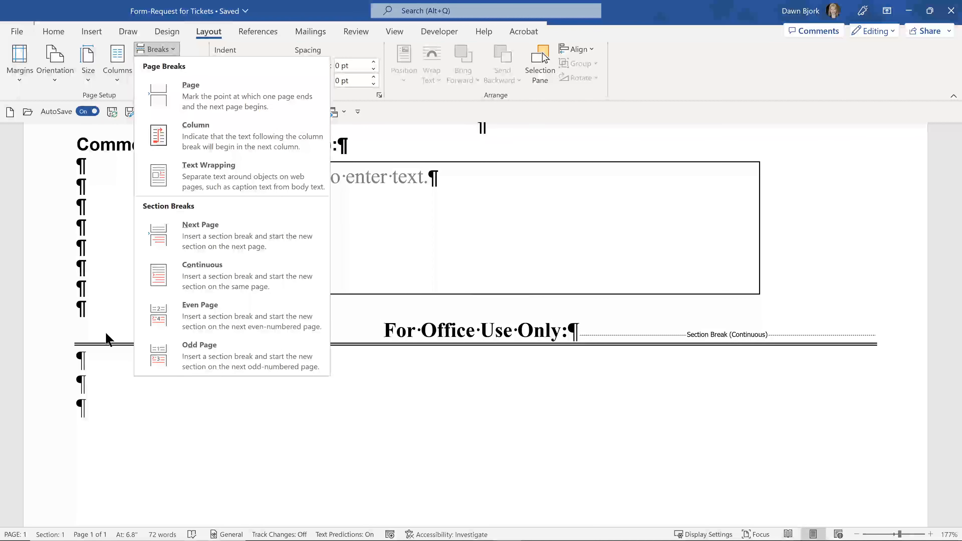
click(93, 378)
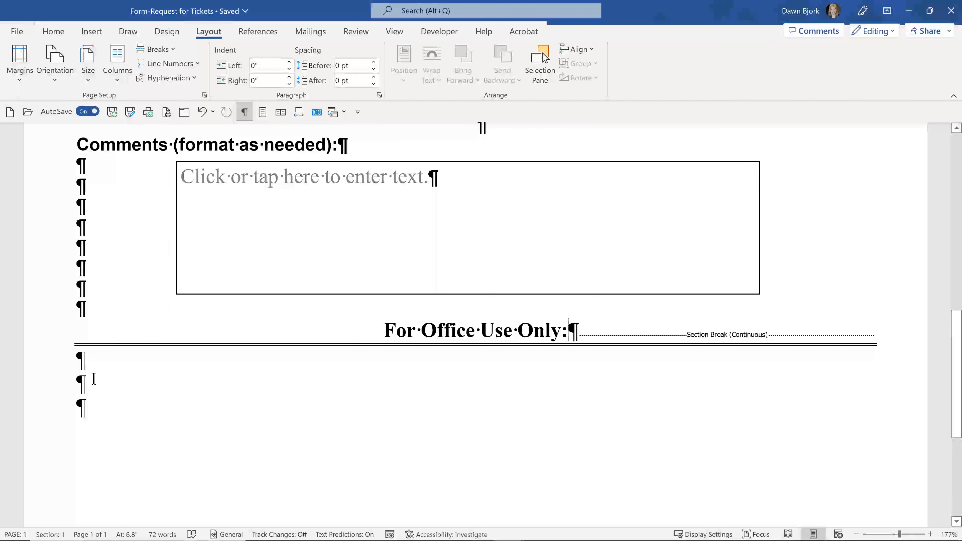
click(103, 391)
click(106, 381)
key(Page_Up)
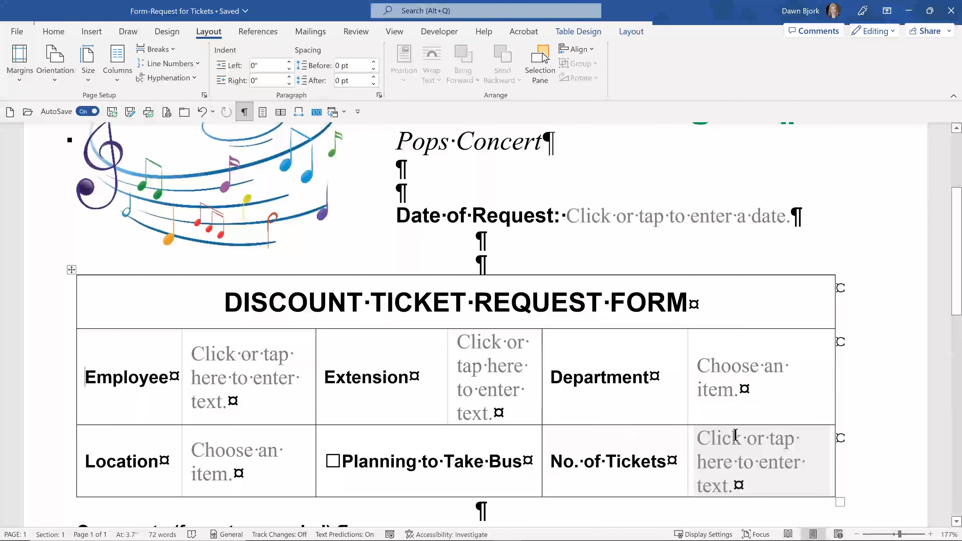
Step: Open the Restrict Editing settings and keep Filling in forms as the only type of editing allowed in the document
click(733, 440)
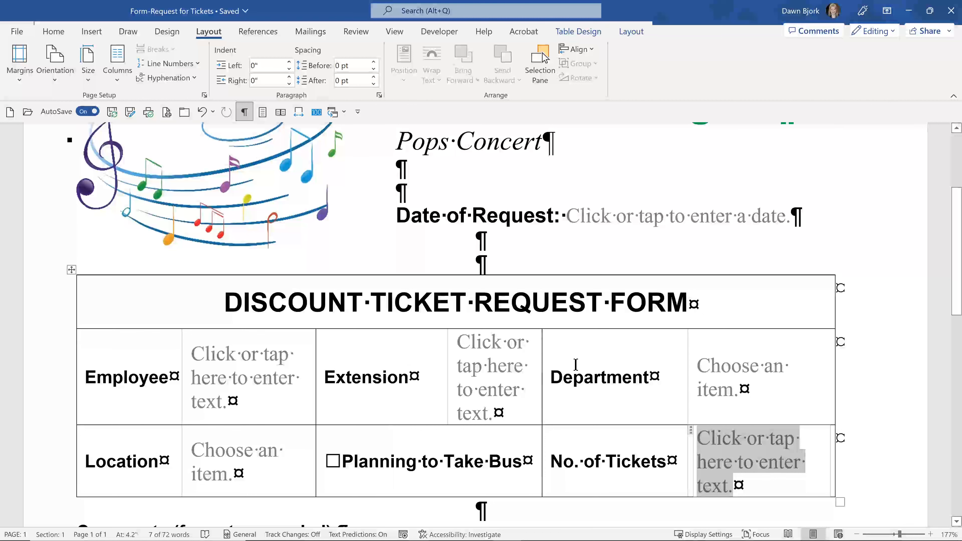
scroll(575, 364, down, 3)
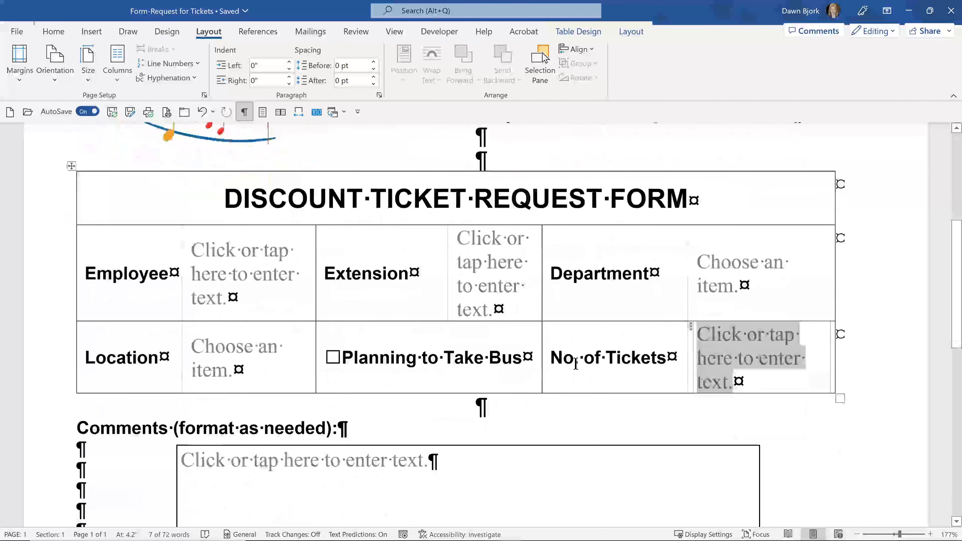
click(439, 32)
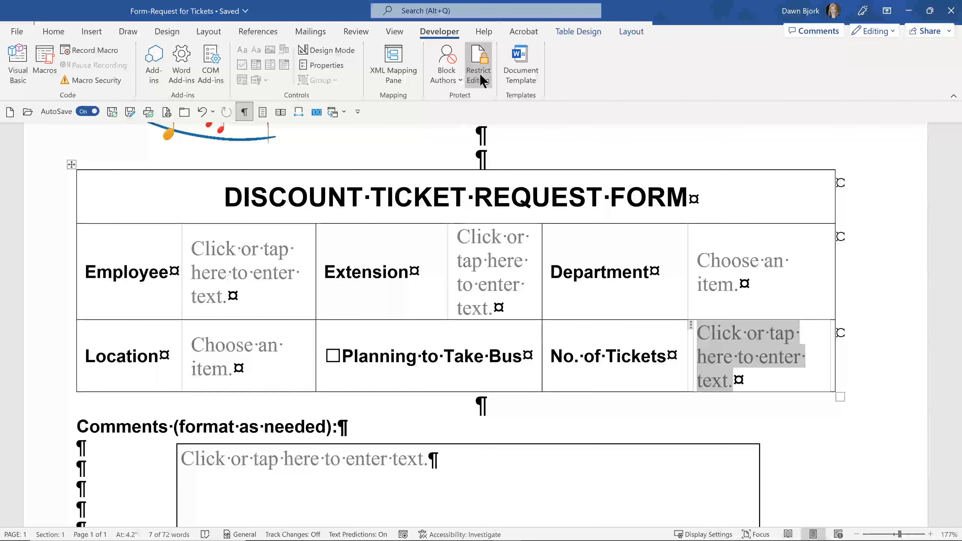
click(478, 70)
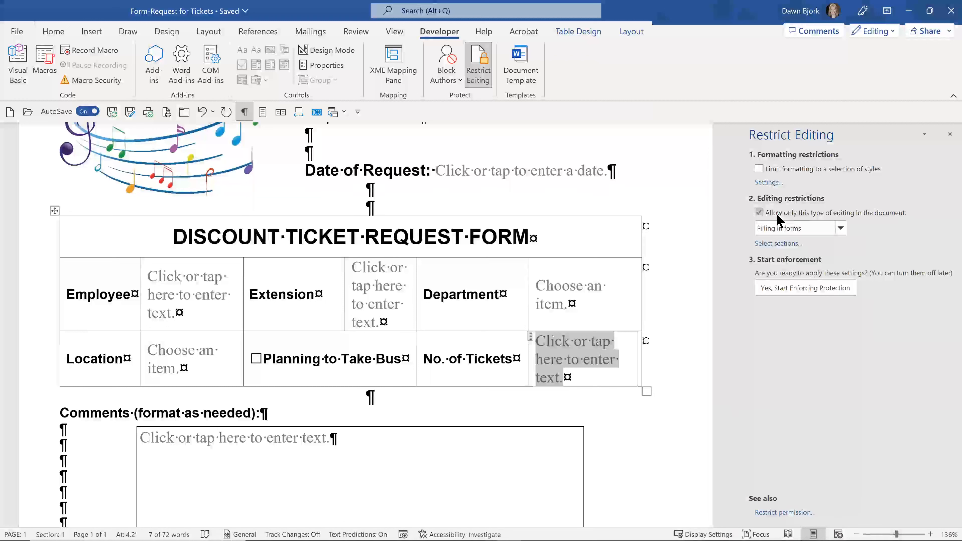
click(840, 228)
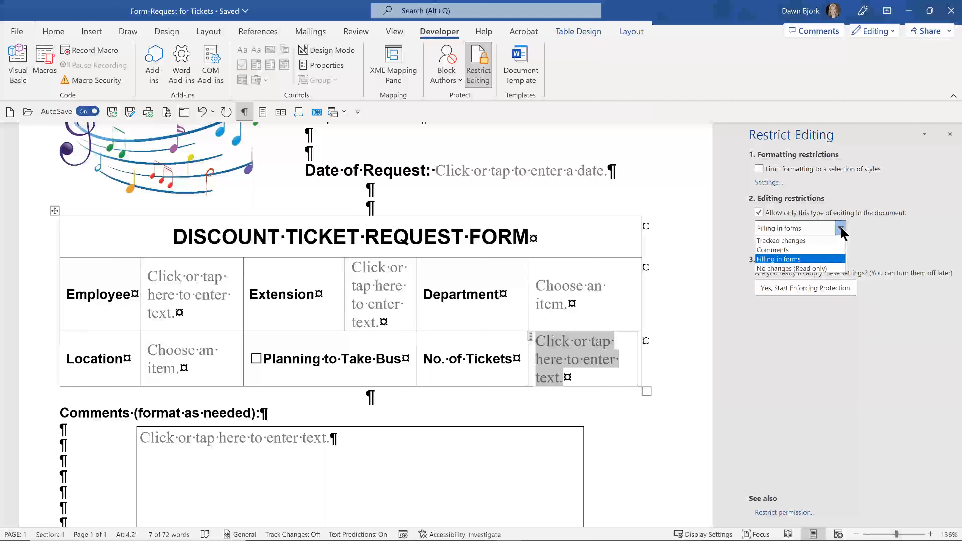
click(875, 234)
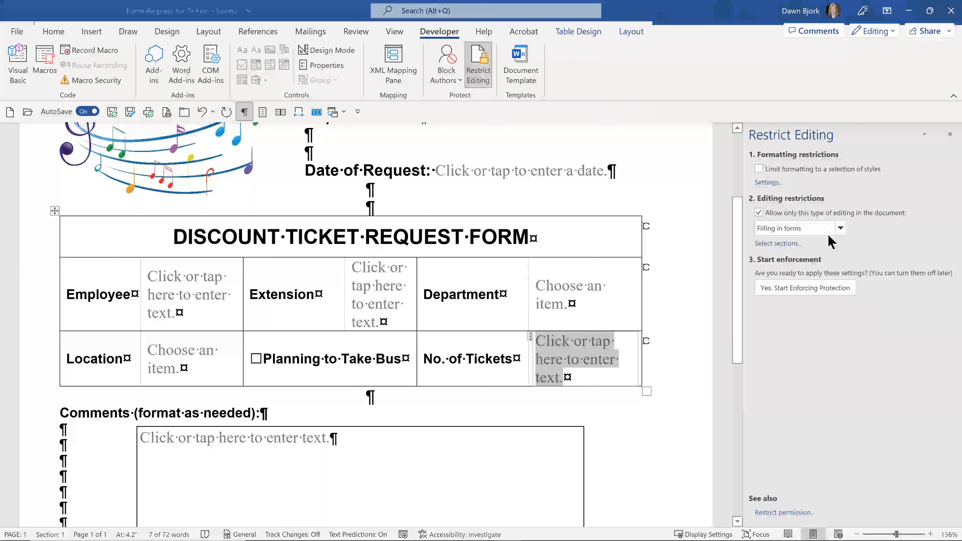
Step: Protect only Section 1, leaving Section 2 unprotected, and start enforcing the form protection without a password
click(771, 244)
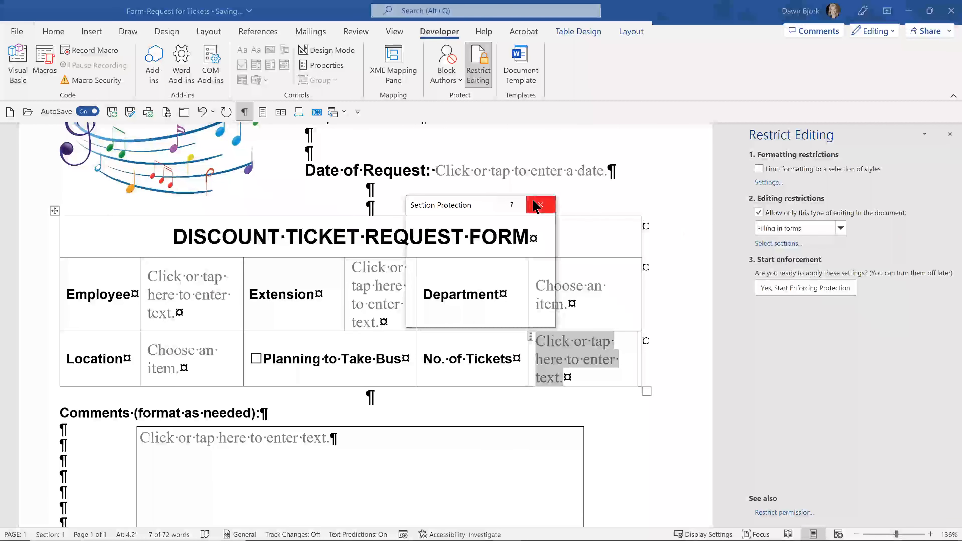
click(540, 205)
click(786, 245)
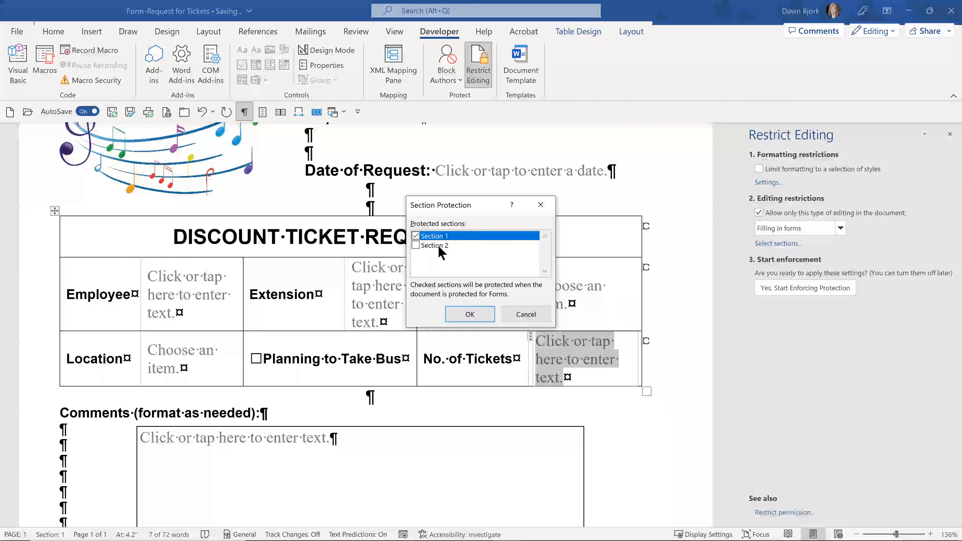
click(467, 315)
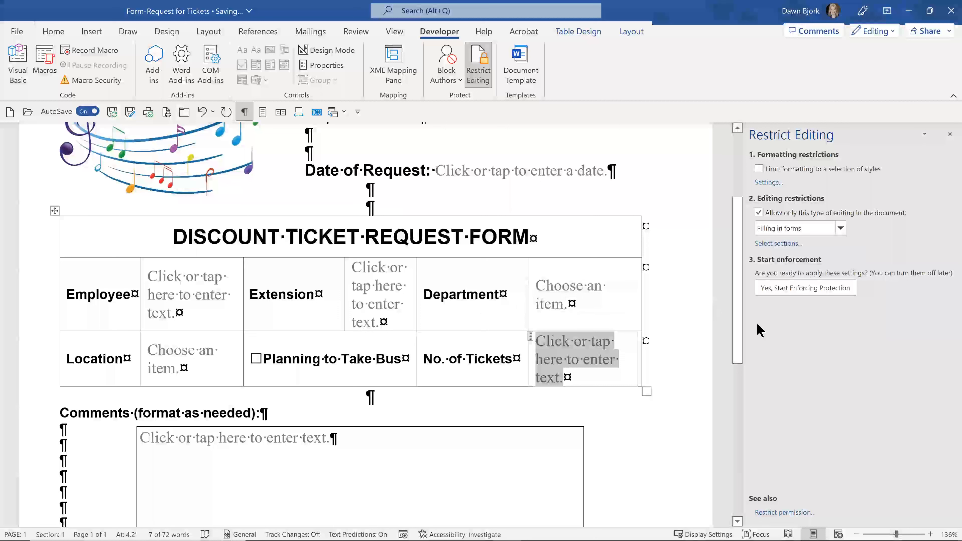
click(801, 289)
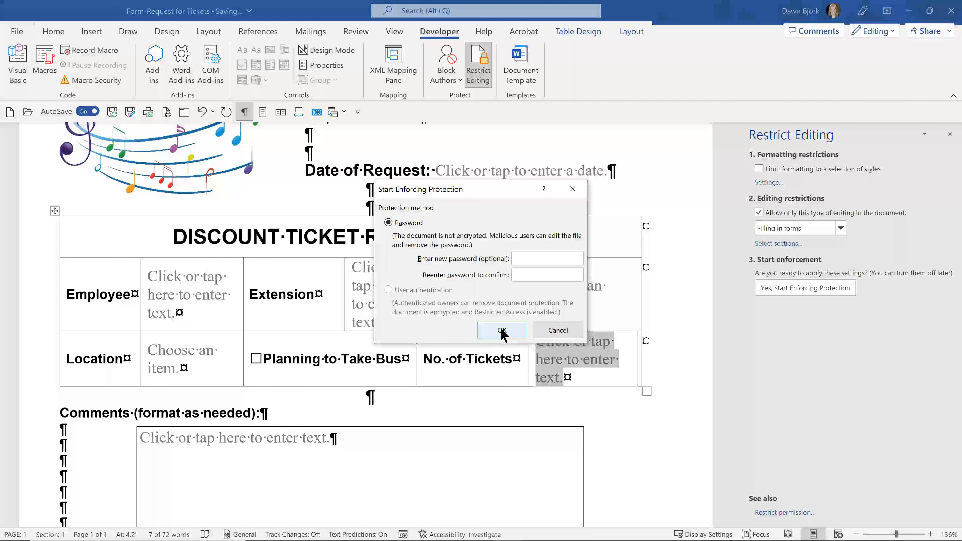
click(502, 331)
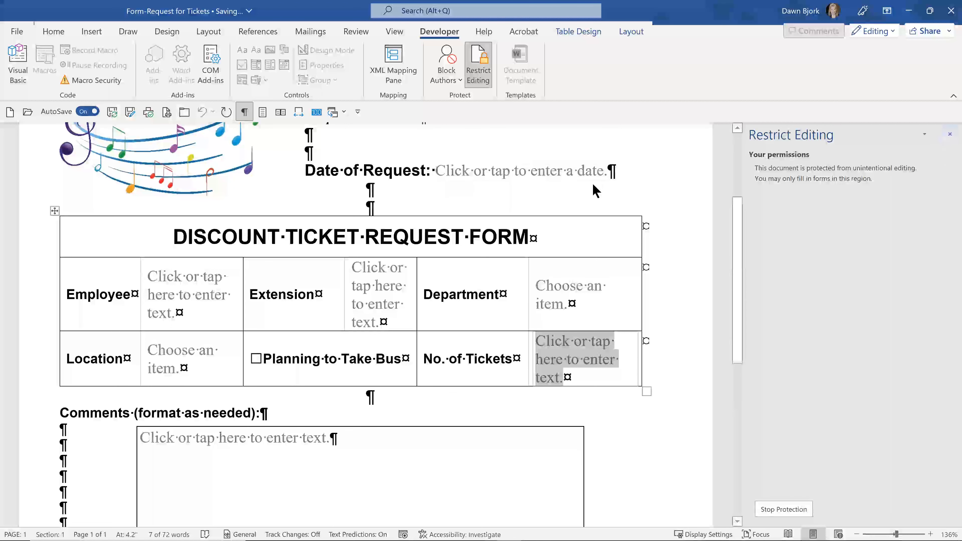
Step: Set the Date of Request field to 9/16/2022 from its calendar
scroll(605, 189, up, 3)
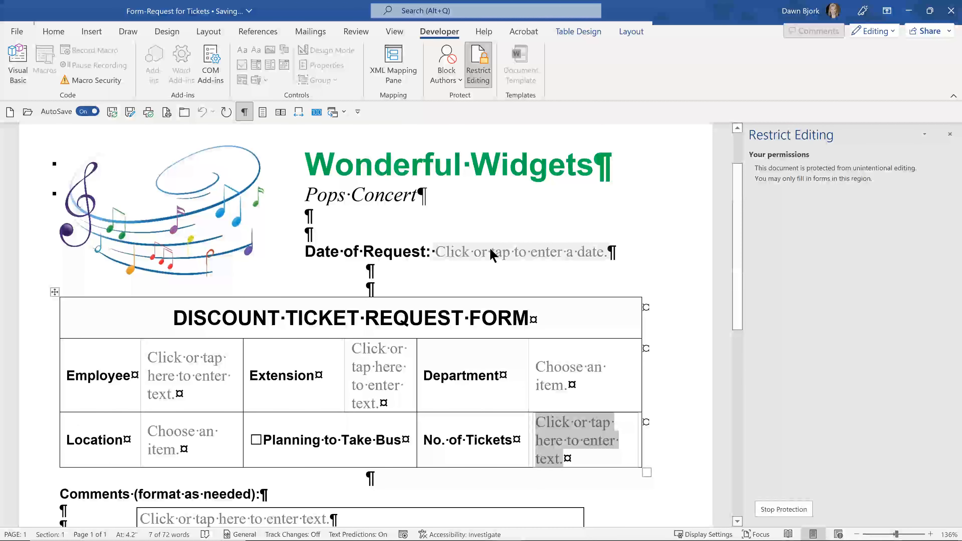
click(491, 253)
click(617, 251)
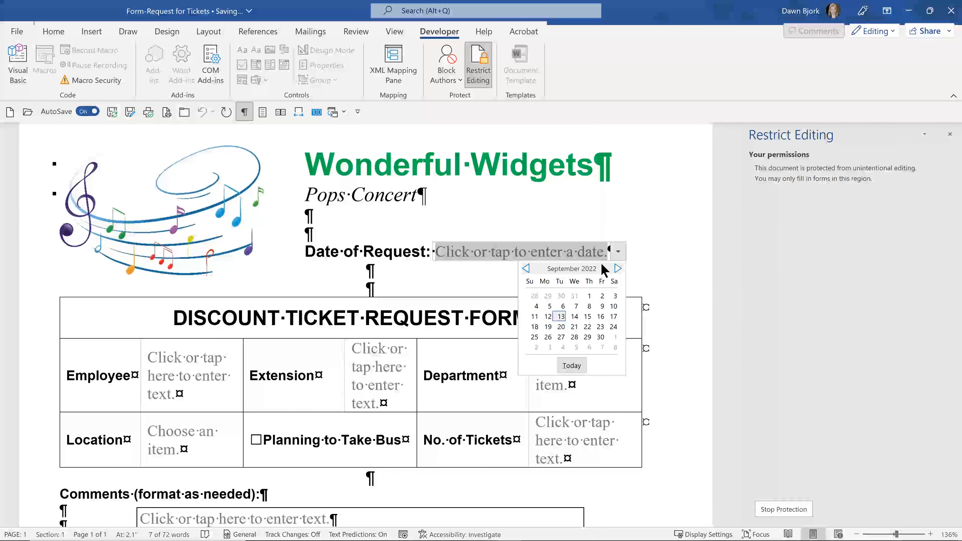
click(601, 317)
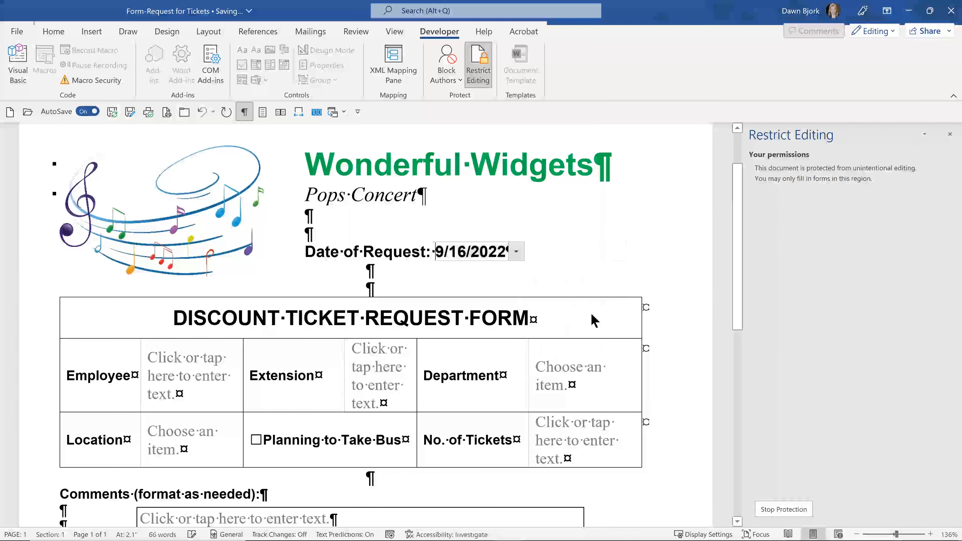
Step: Fill in the employee's full name and the phone extension in the request form table
scroll(235, 287, down, 2)
scroll(232, 288, down, 1)
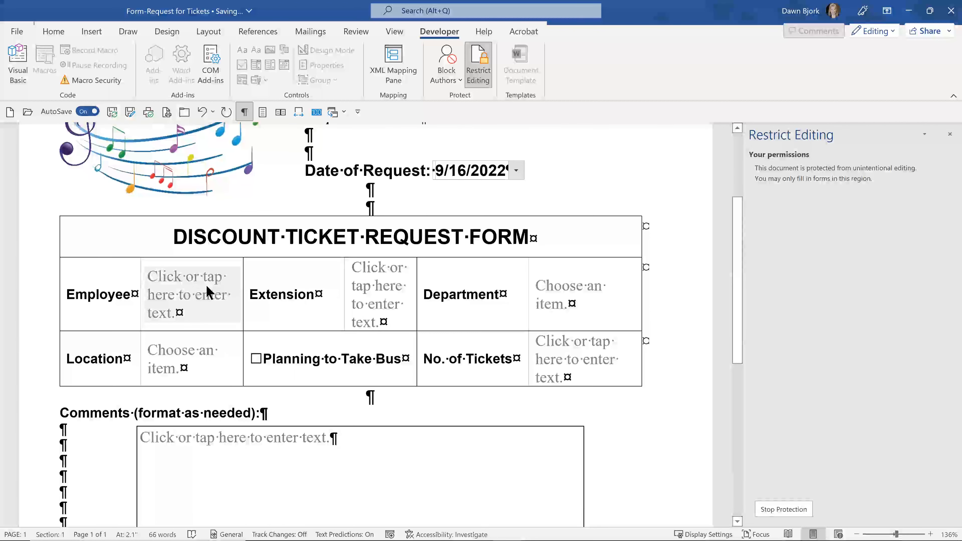
click(187, 285)
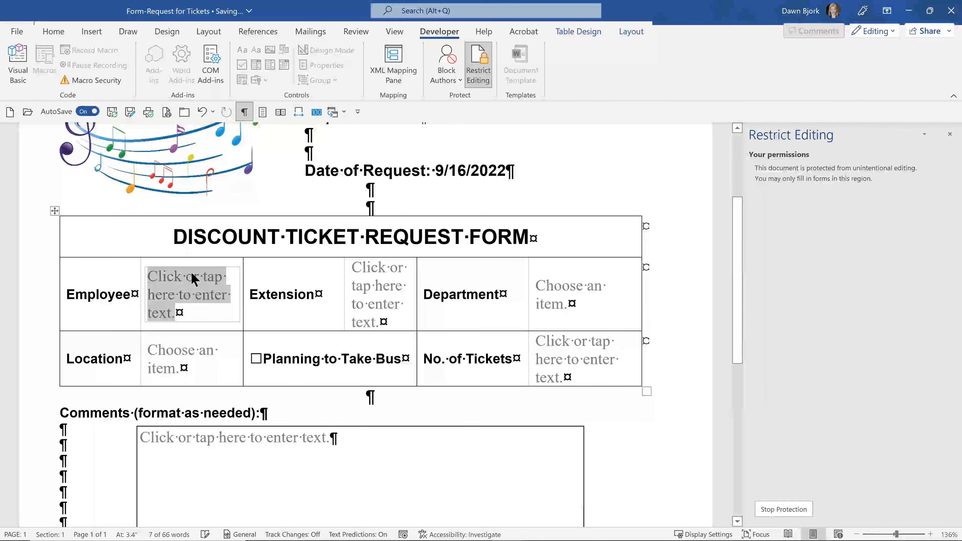
text(Osc)
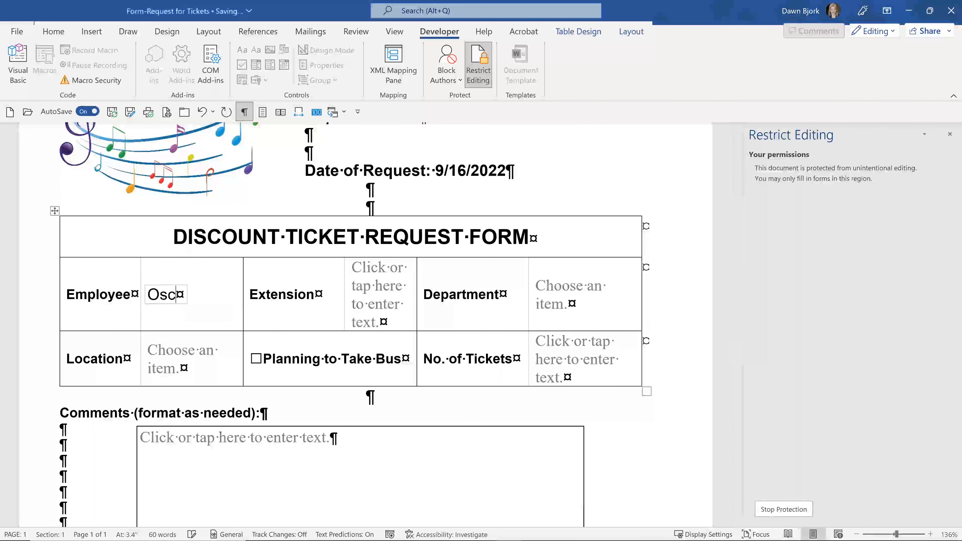
text(ar Kitty)
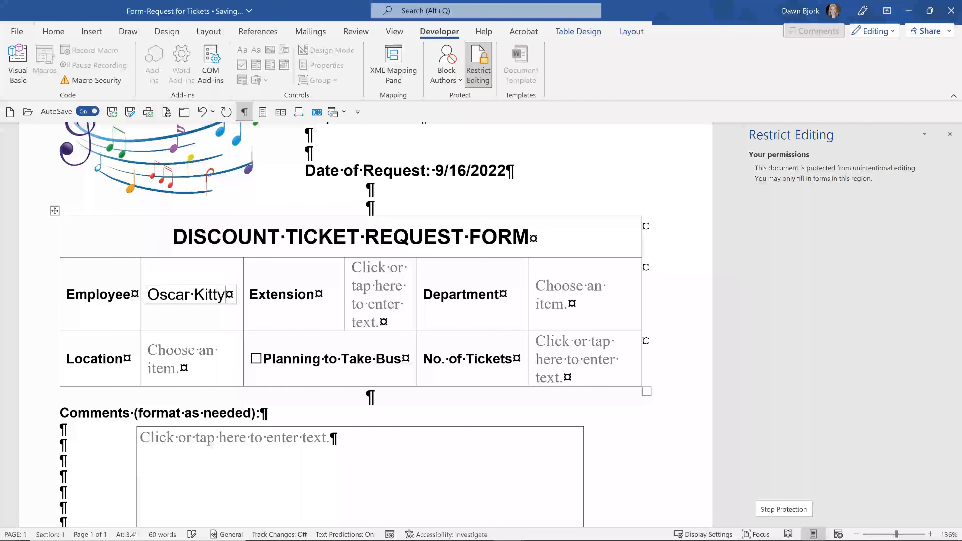
click(364, 282)
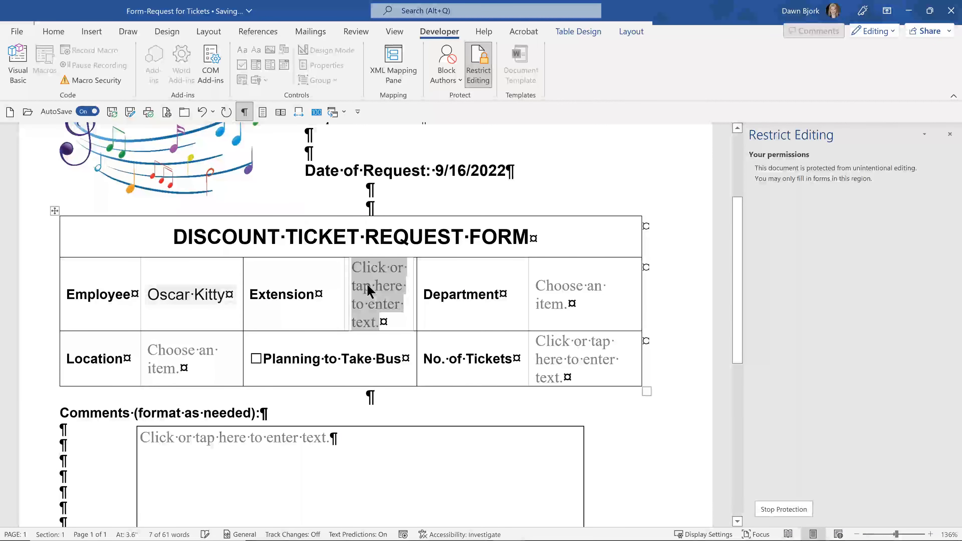
text(1234)
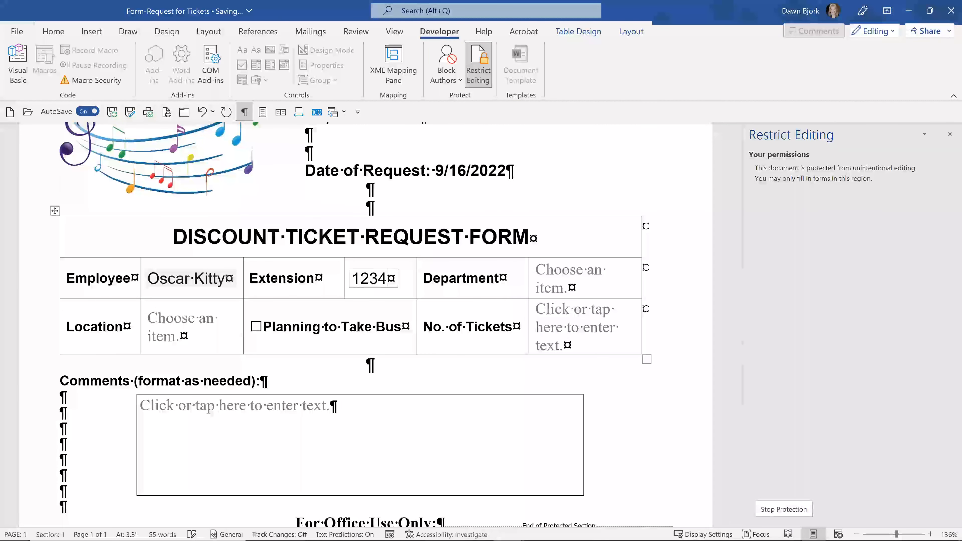
Step: Check which formatting commands are available for the text entered in the Extension field
click(57, 32)
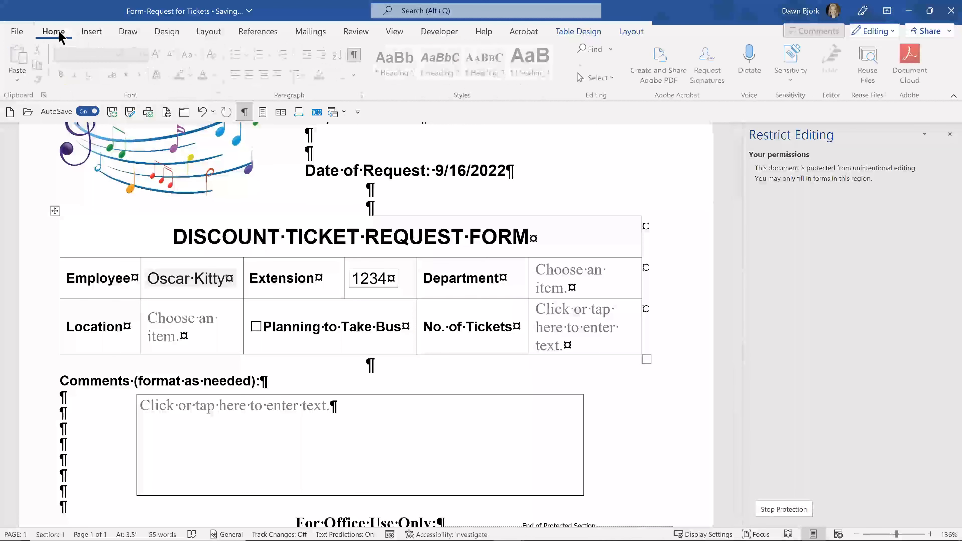
right_click(372, 279)
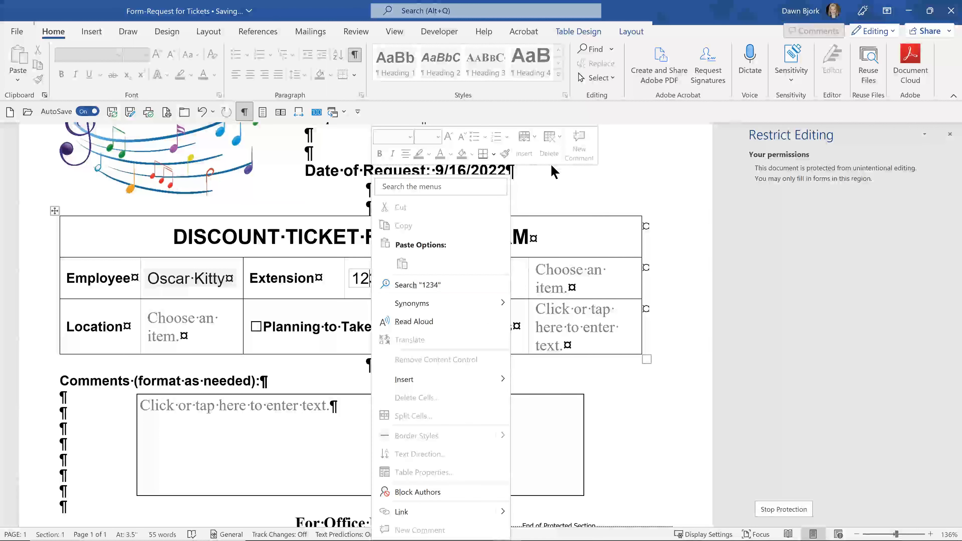
click(361, 278)
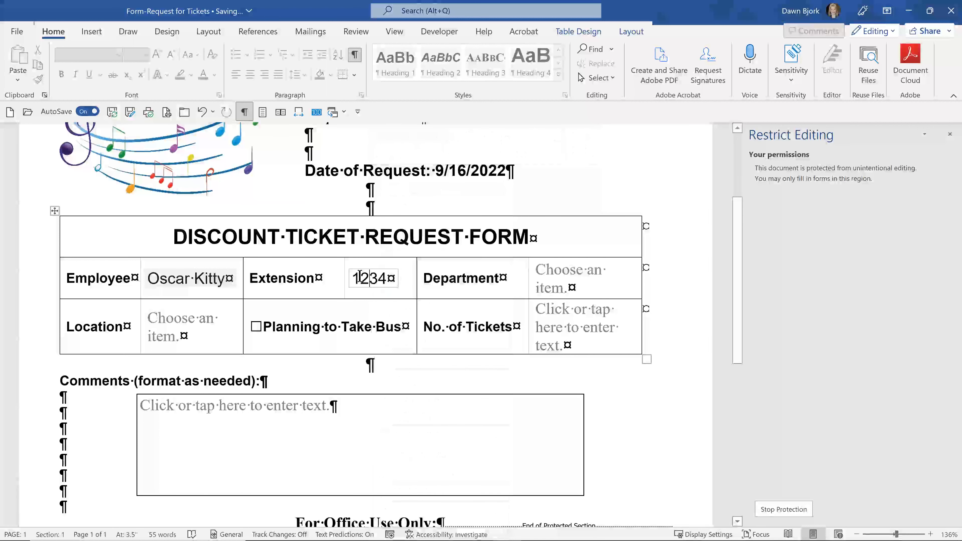
Step: Choose Administration from the Department field's list of items
click(599, 279)
click(642, 280)
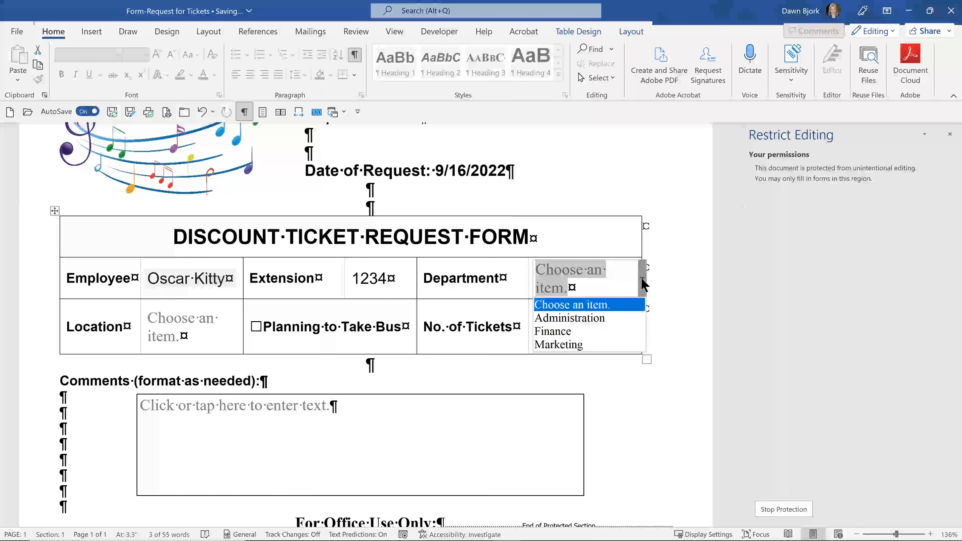
click(609, 319)
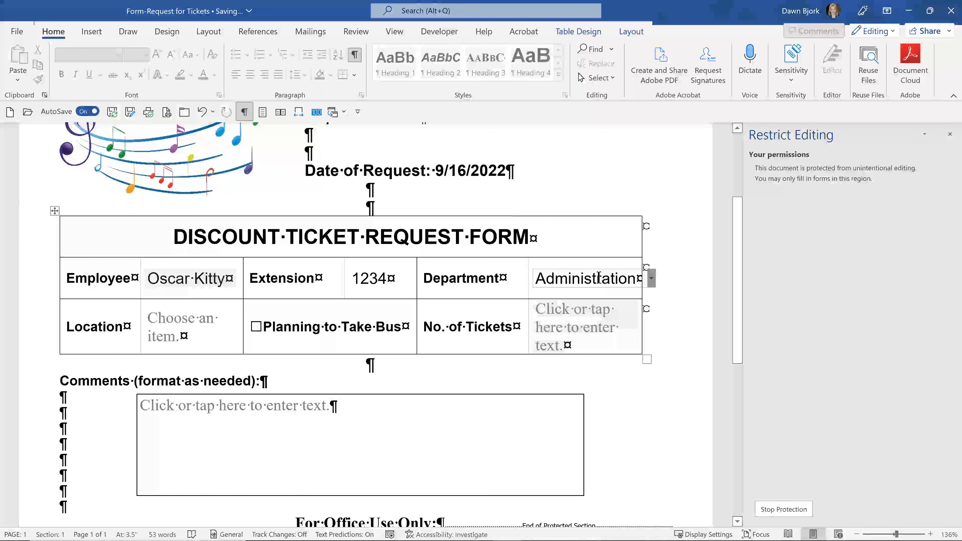
Step: Replace the Department entry with the custom value Warehouse
double_click(542, 279)
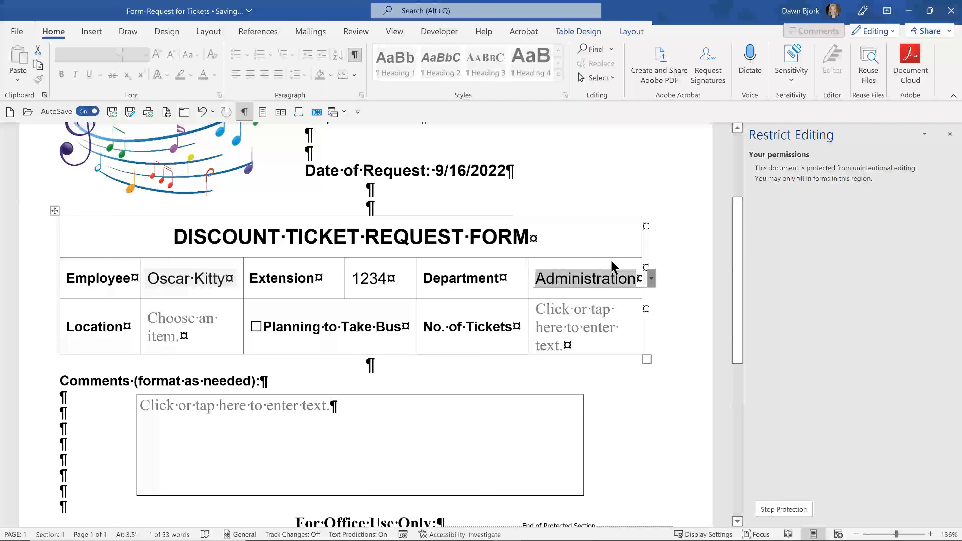
text(Wareh)
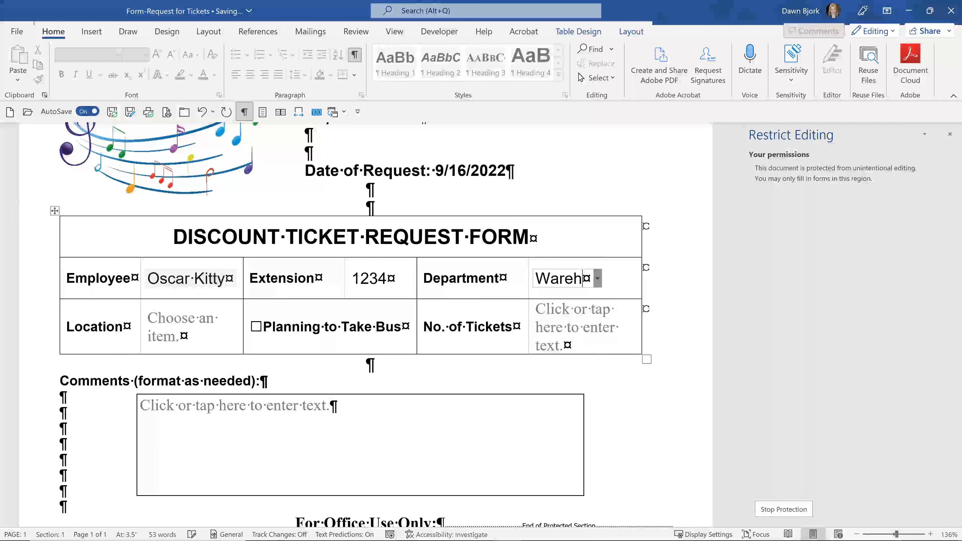
text(ouse)
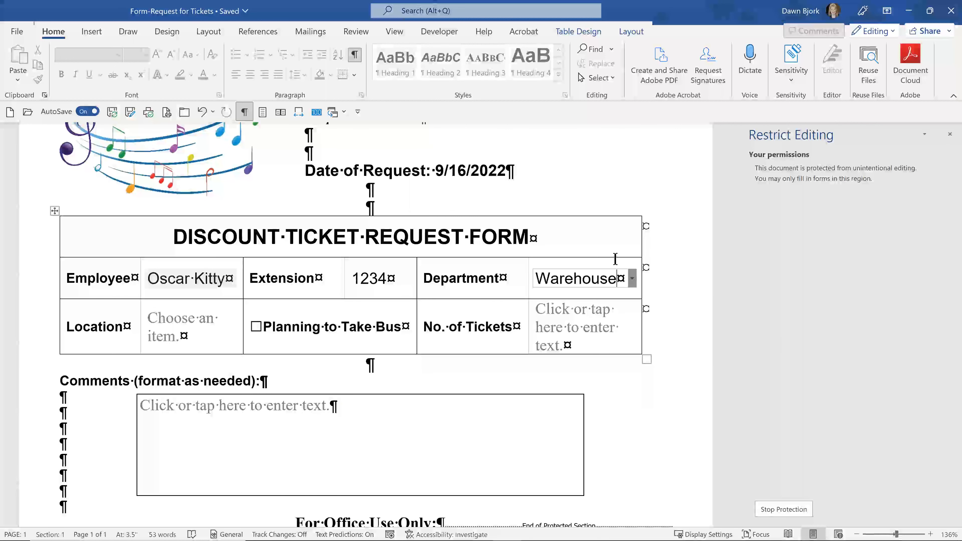
Step: Choose Balcony as the seating choice in the Location field
key(Tab)
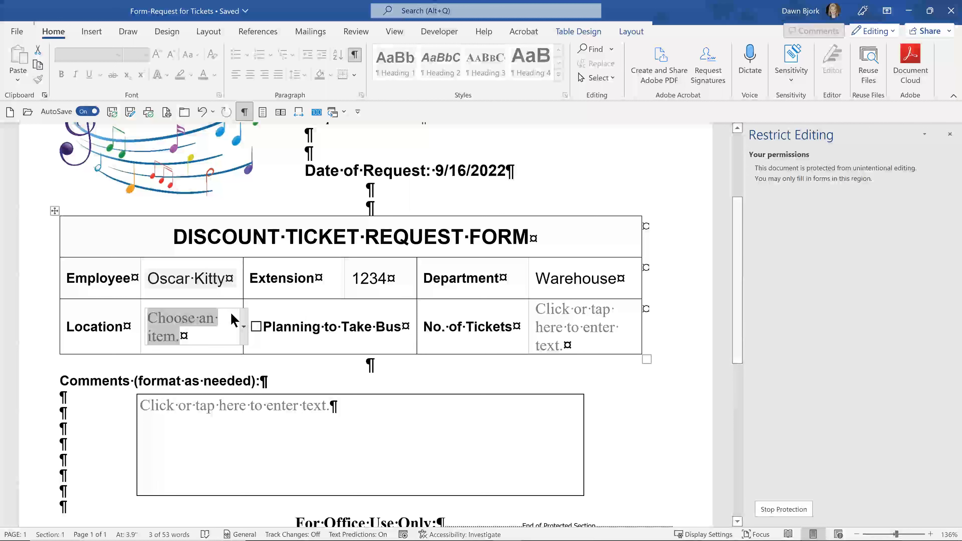
click(244, 321)
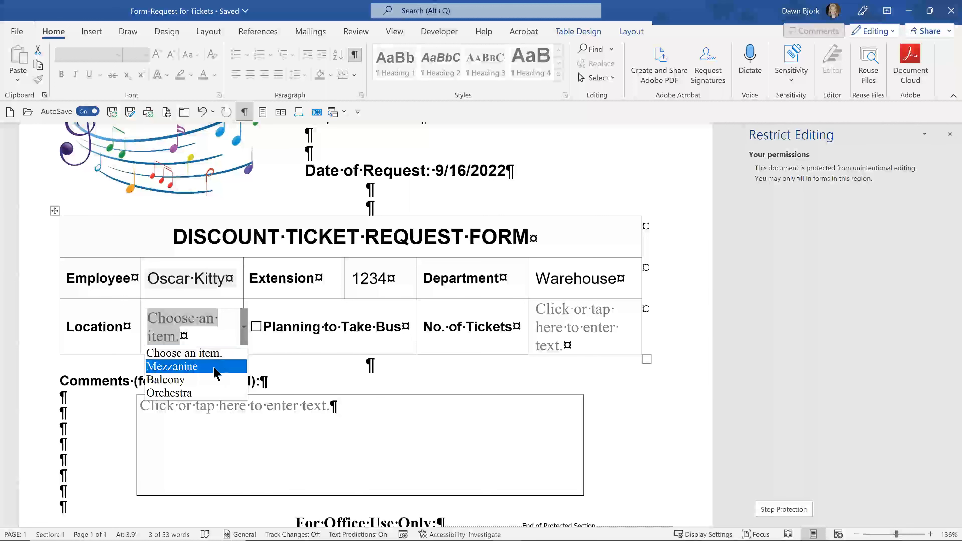
click(207, 380)
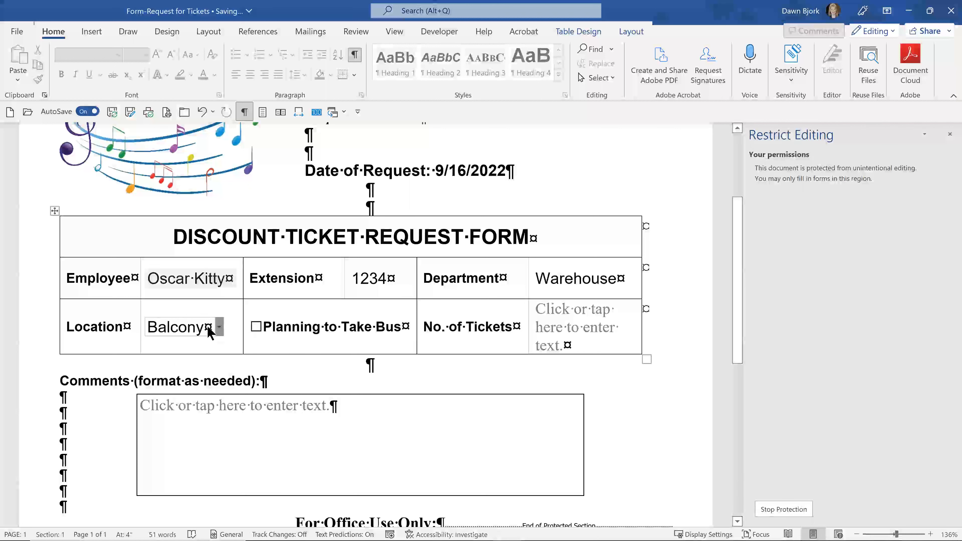
Step: Tick the Planning to Take Bus check box and enter 2 as the No. of Tickets
click(259, 328)
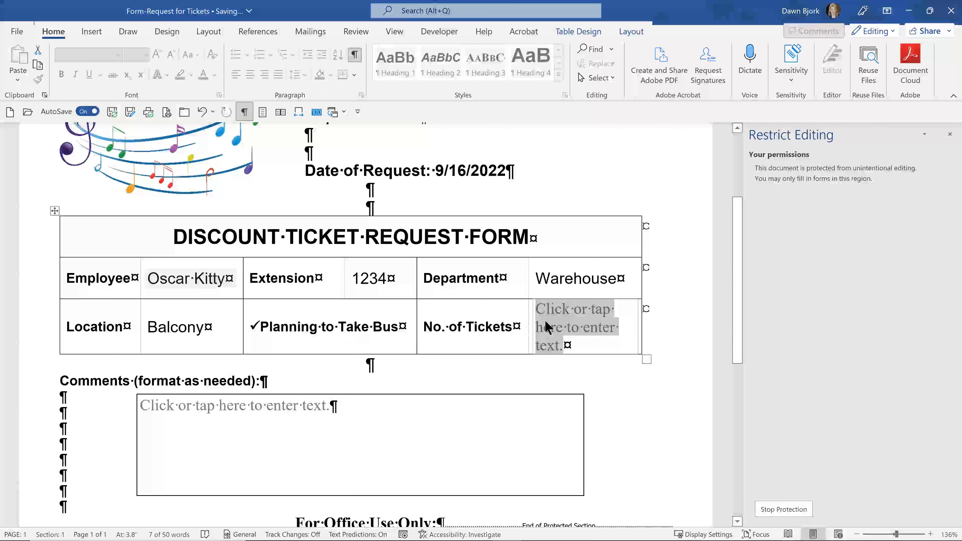
text(2)
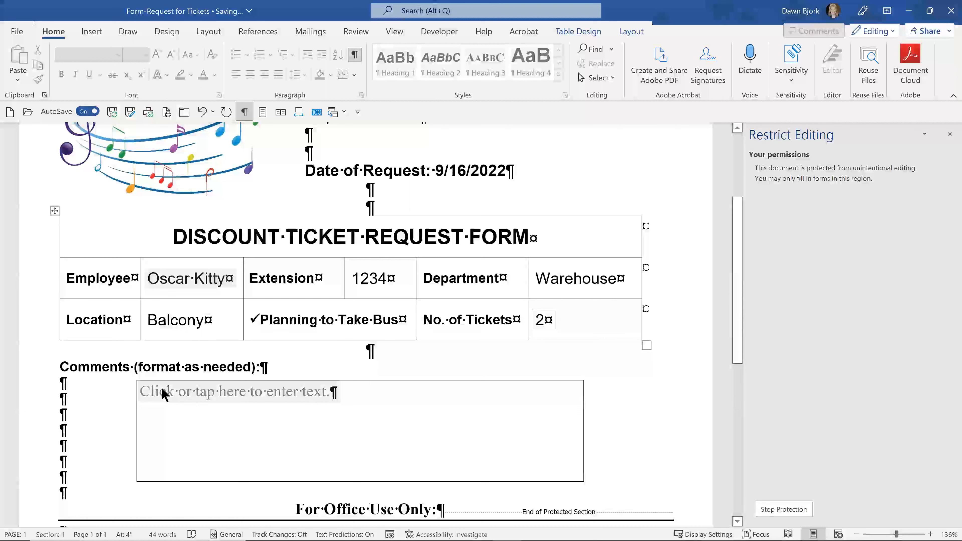
Step: Enter "Thanks for making this available." in the Comments box of the form
click(163, 395)
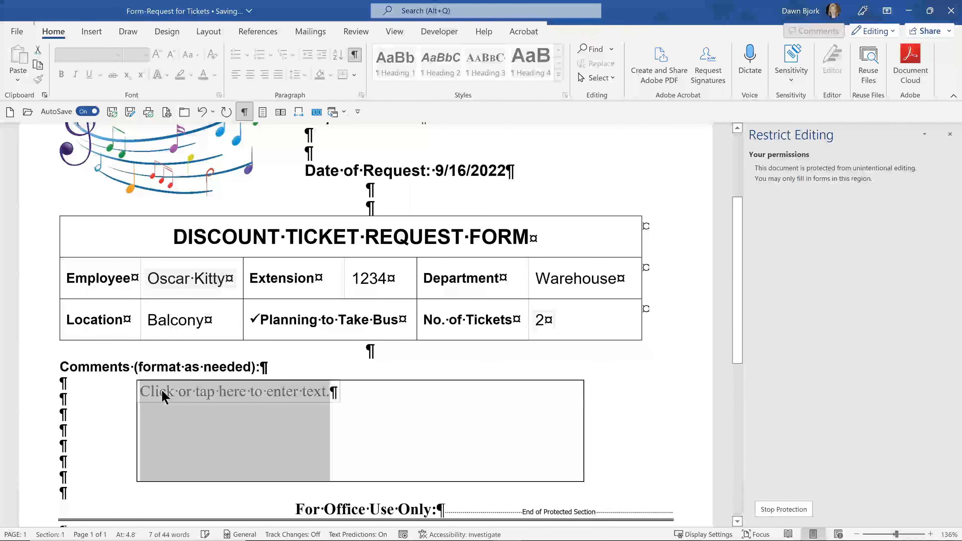
text(Thanks f)
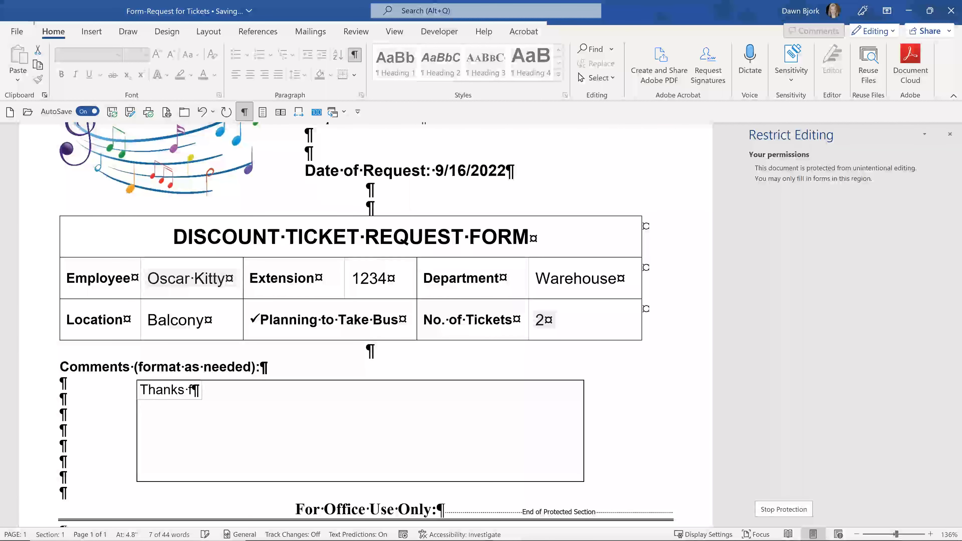
text(or making this availaing)
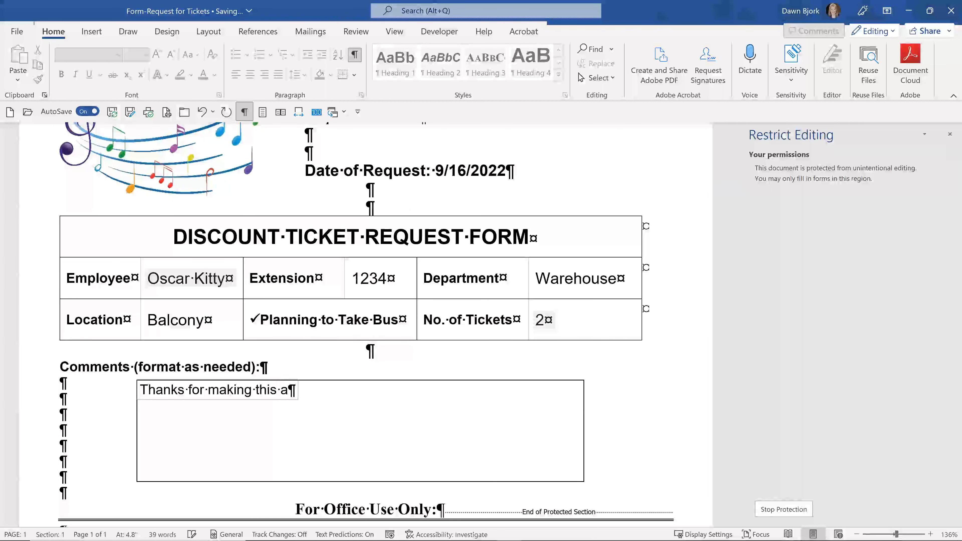
key(BackSpace)
key(BackSpace)
key(BackSpace)
text(ble.)
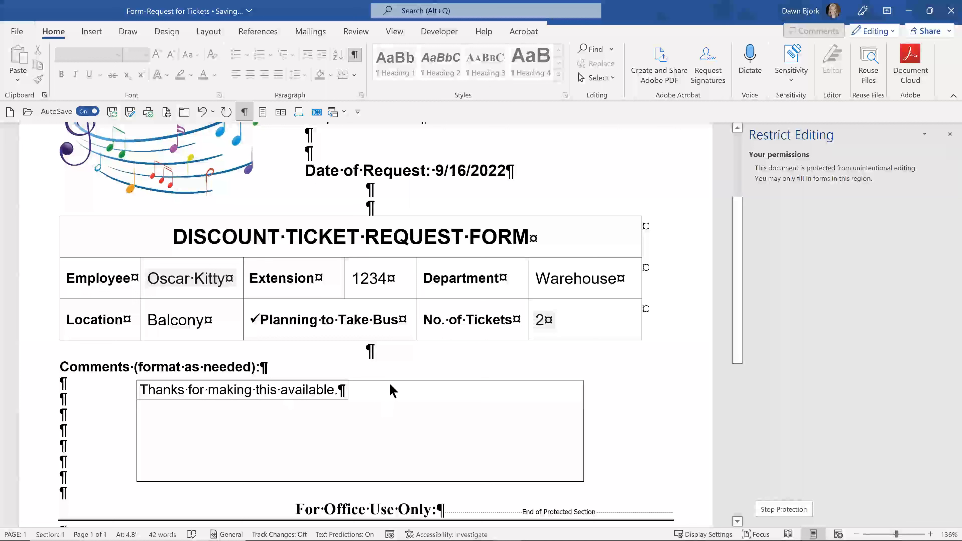
Step: Change the No. of Tickets entry to 4
click(545, 323)
key(BackSpace)
text(4)
Step: Add the sentence "I might not need 2 of the tickets." after the existing text in the Comments box
click(335, 390)
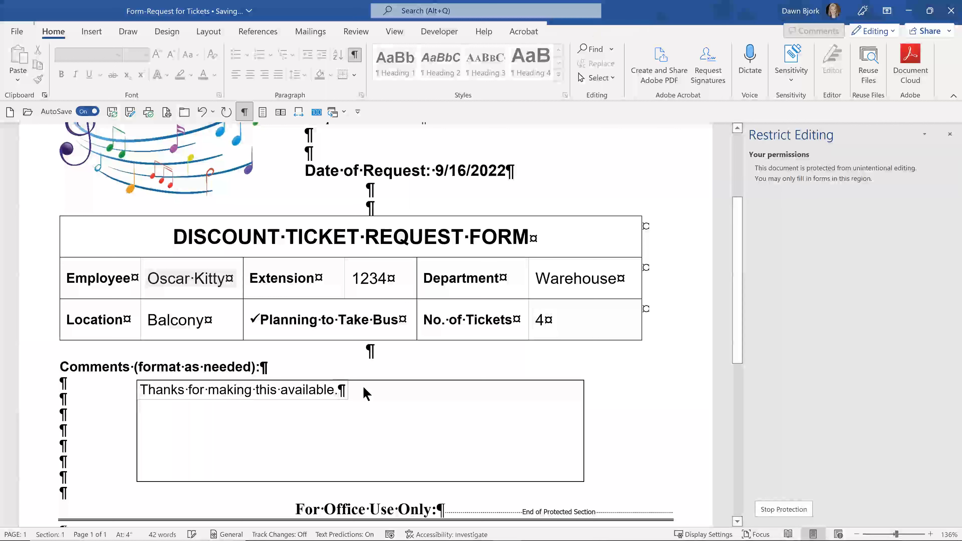
text(I )
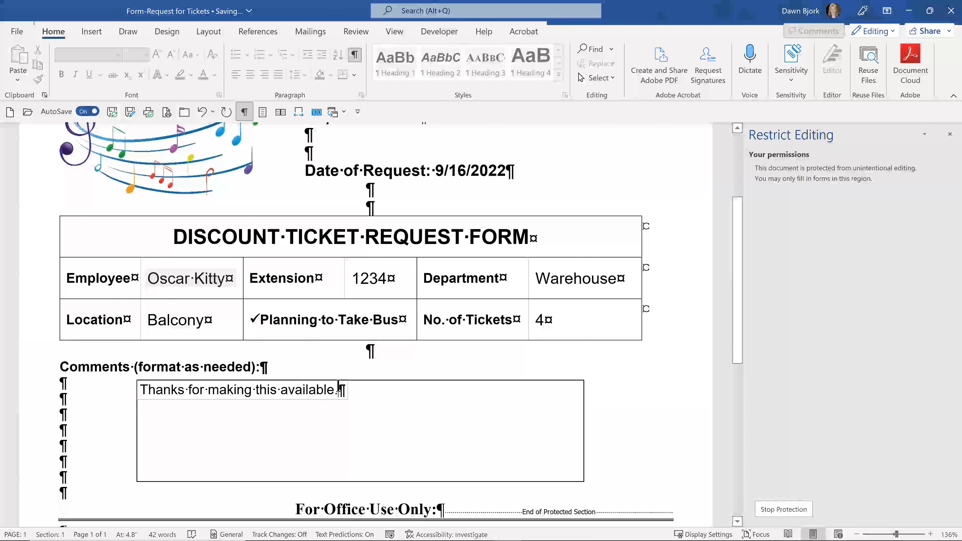
text(migh)
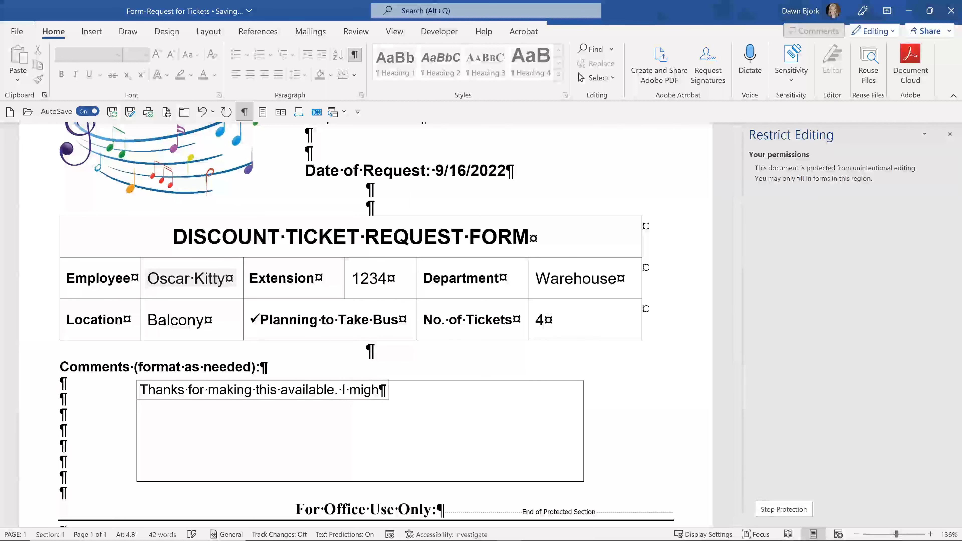
text(t not need 2 of the tickets.)
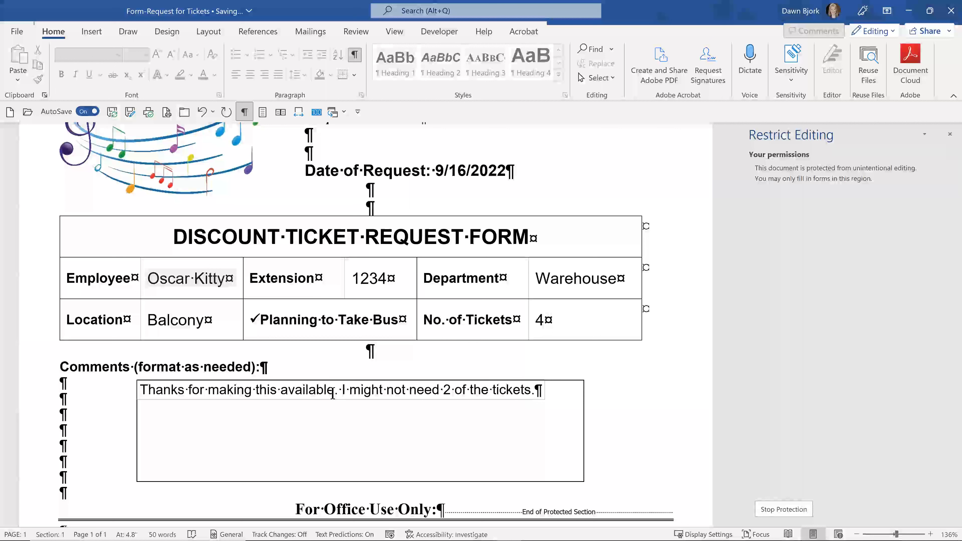
Step: Select the second sentence in the Comments box and check which formatting commands are available for it
drag(343, 392, 530, 394)
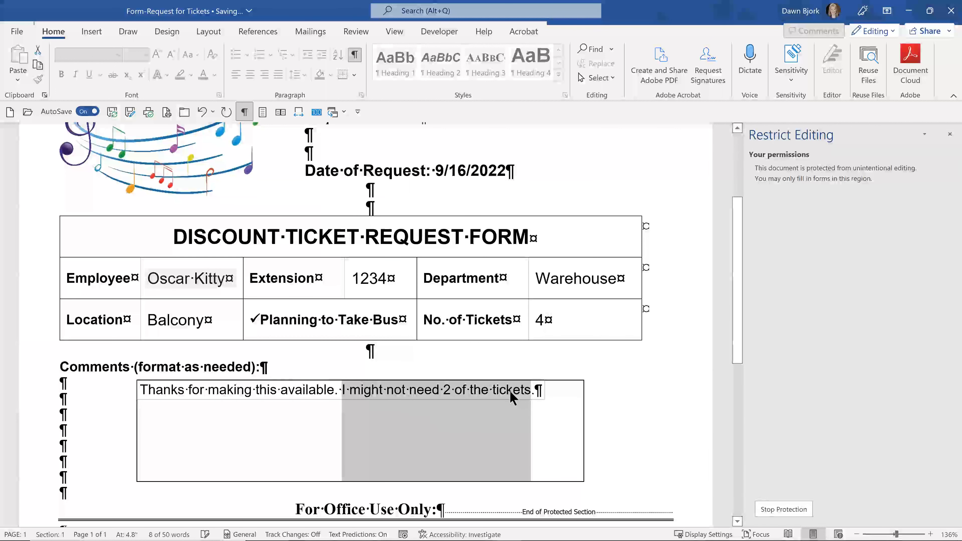
right_click(509, 391)
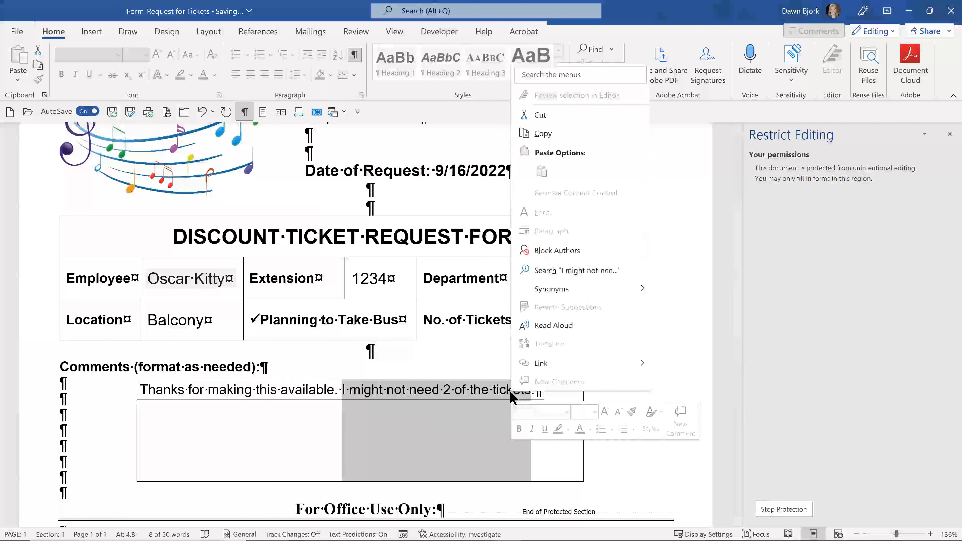
click(481, 391)
right_click(484, 393)
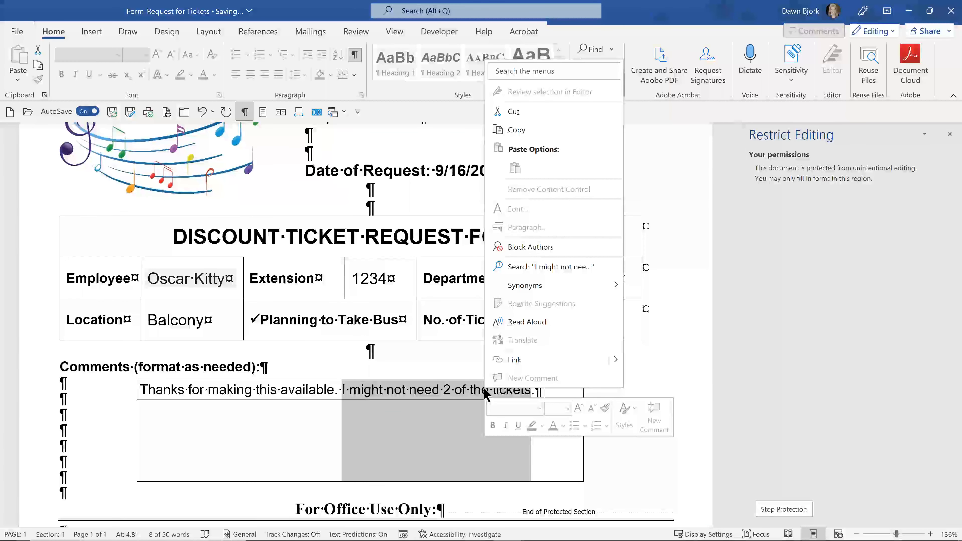
click(443, 396)
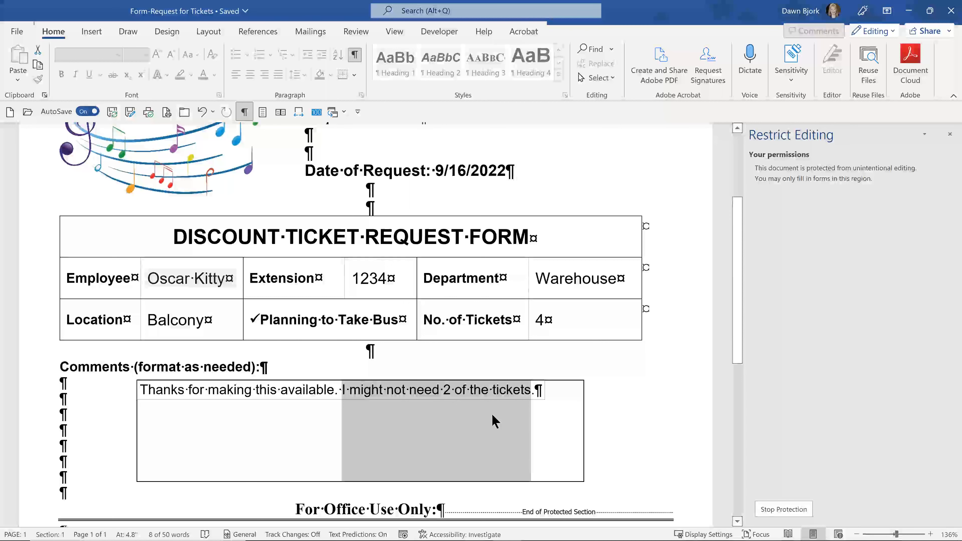
Step: Enter "Additional comments" on the second blank line of the unprotected section below For Office Use Only
scroll(554, 410, down, 1)
scroll(555, 410, down, 2)
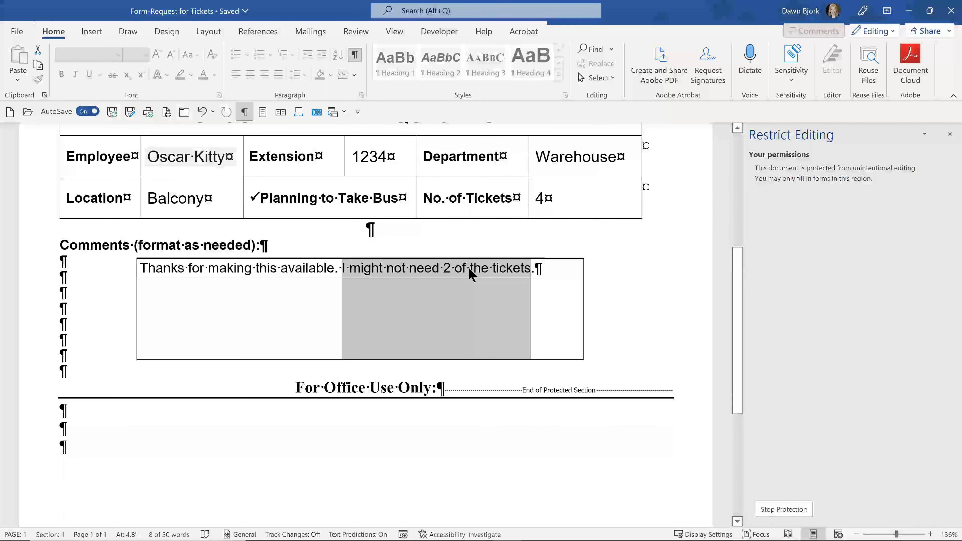
click(74, 425)
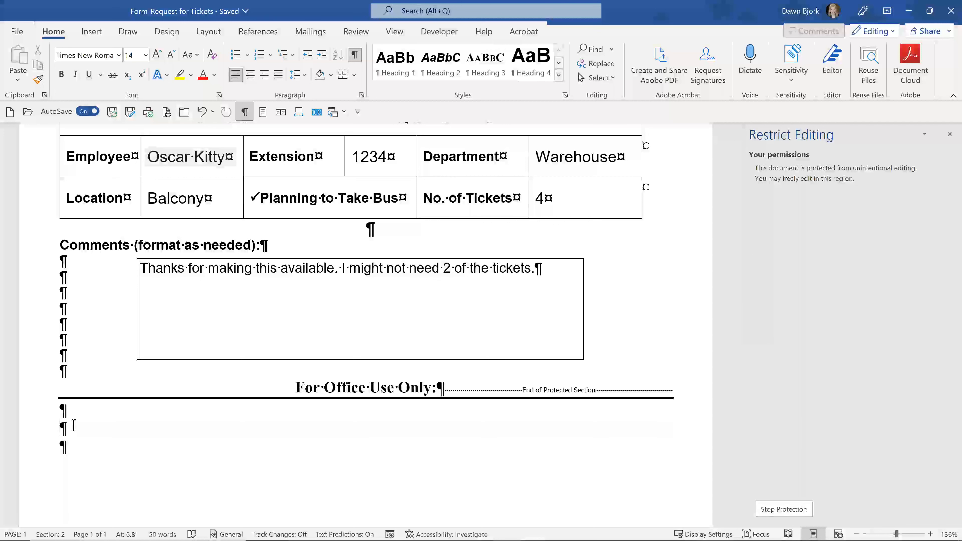
text(Additional comments)
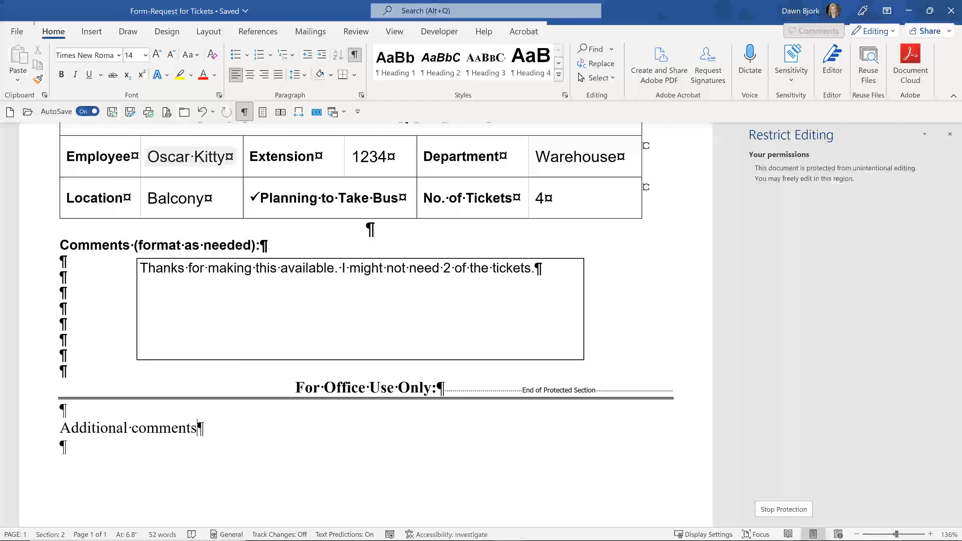
Step: Test moving through the protected form's fields in order, starting from the Department field
scroll(129, 374, up, 3)
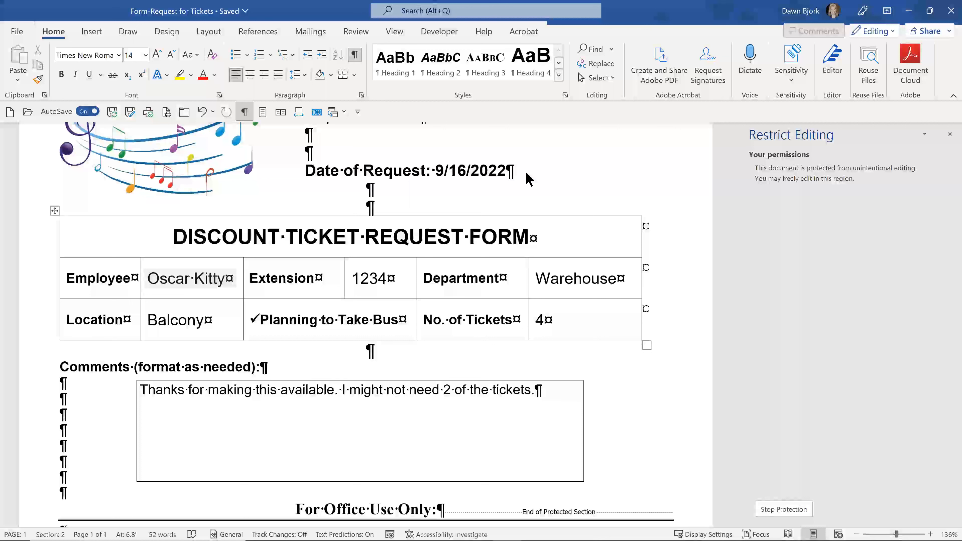
click(482, 280)
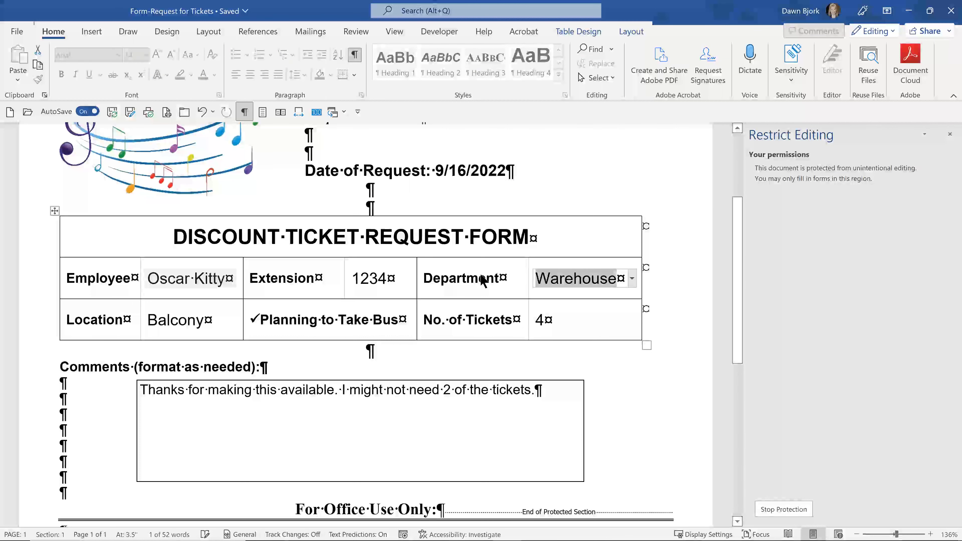
key(Tab)
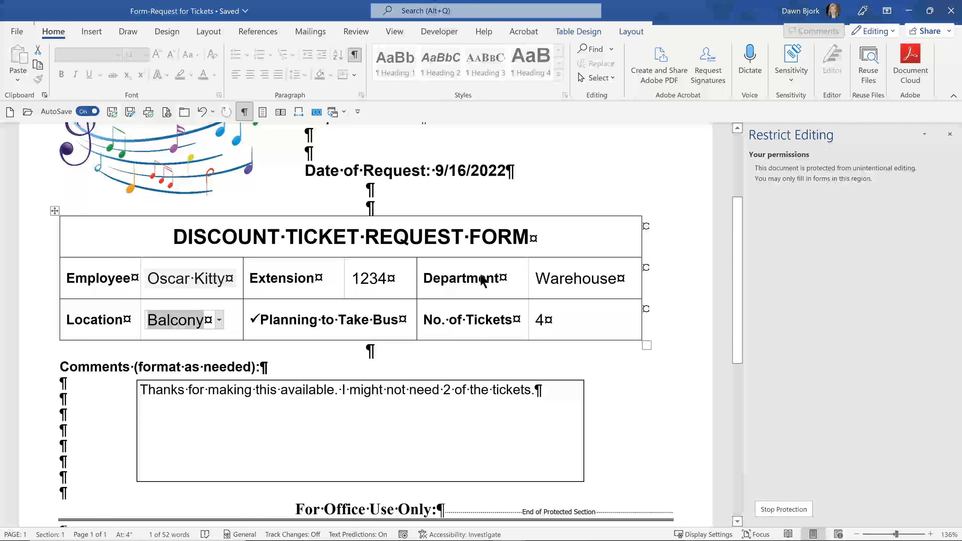
key(Tab)
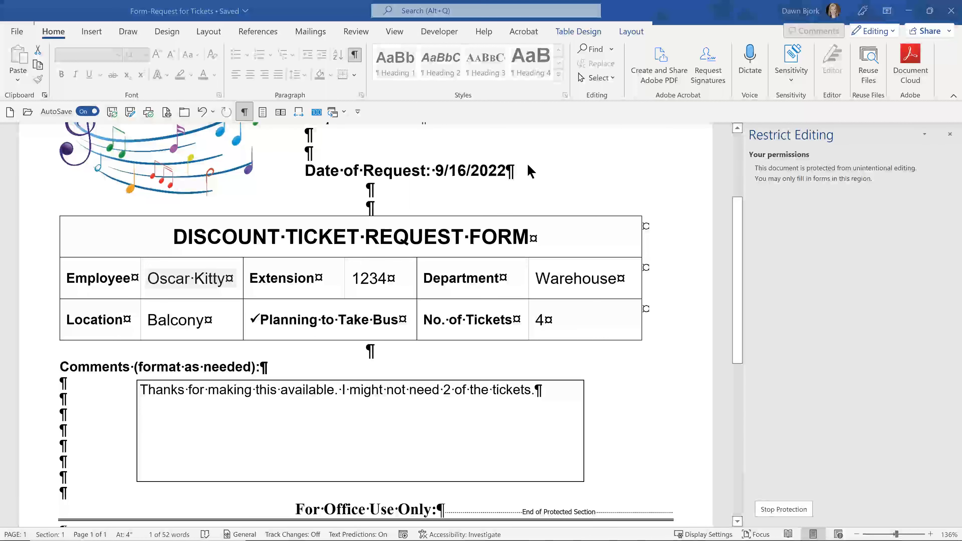
key(alt+Tab)
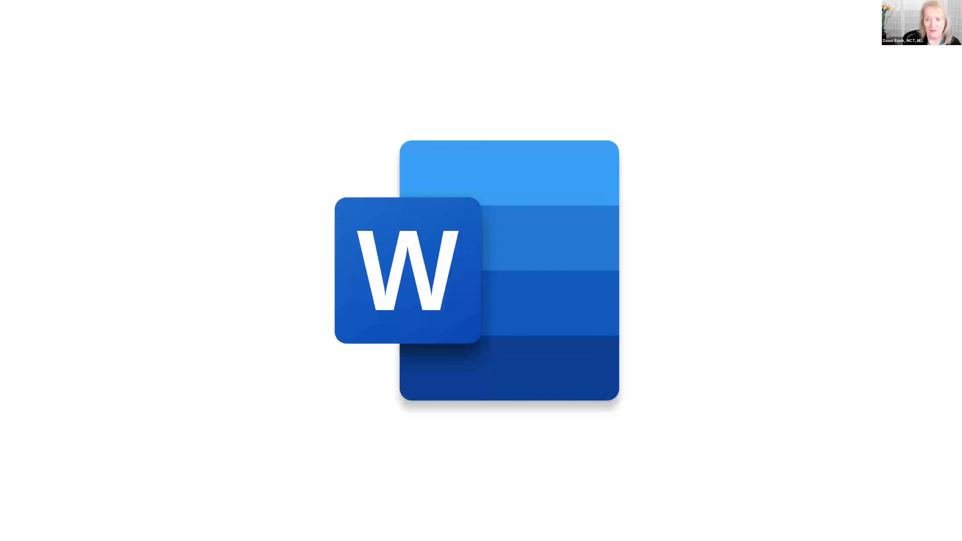
click(571, 239)
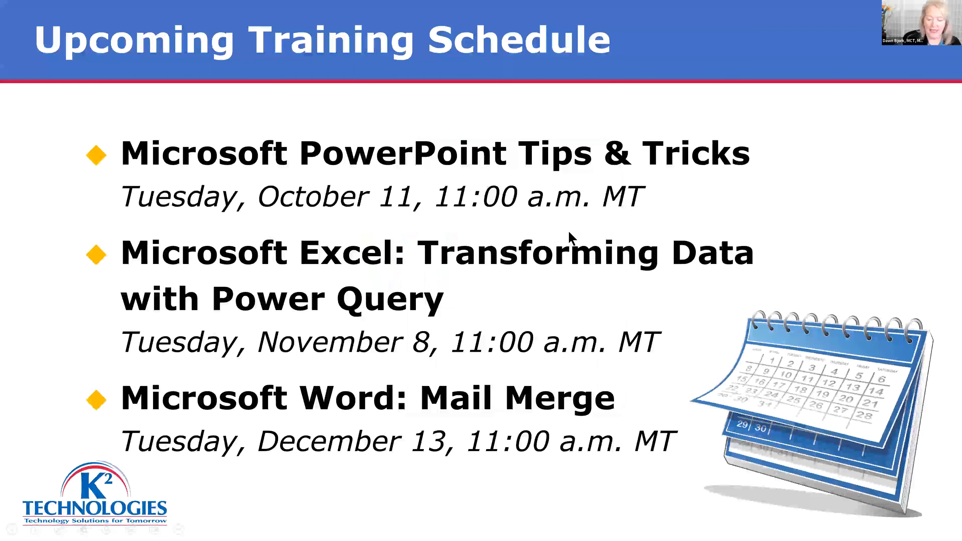